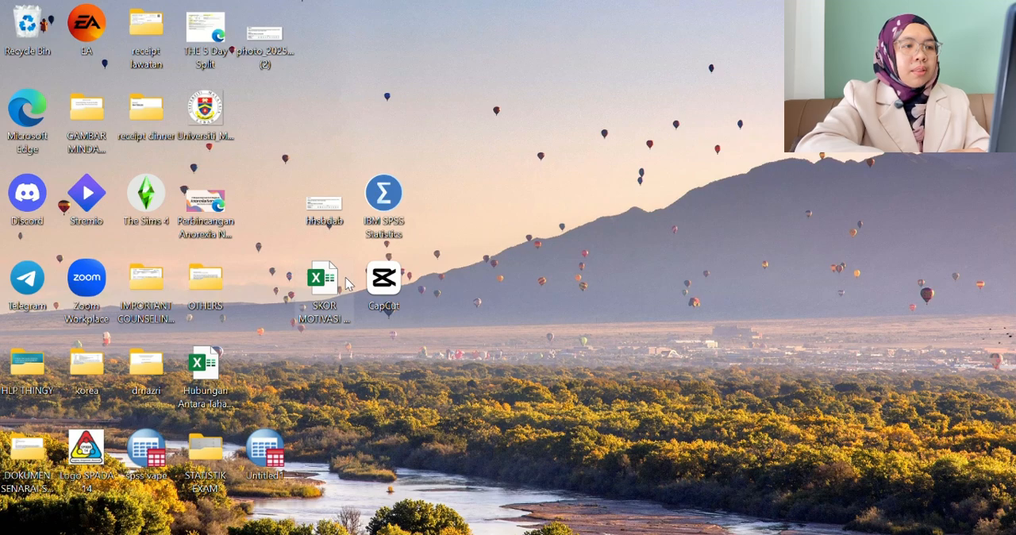
# View the exercise question and score table in the desktop image hhsbdab.jpg, and close the image.
pyautogui.click(331, 302)
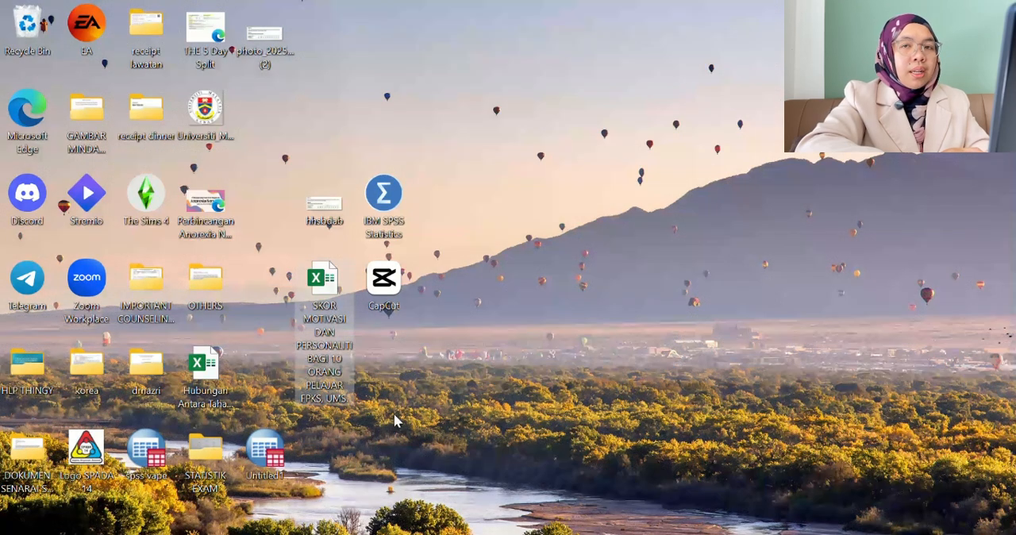
pyautogui.doubleClick(340, 207)
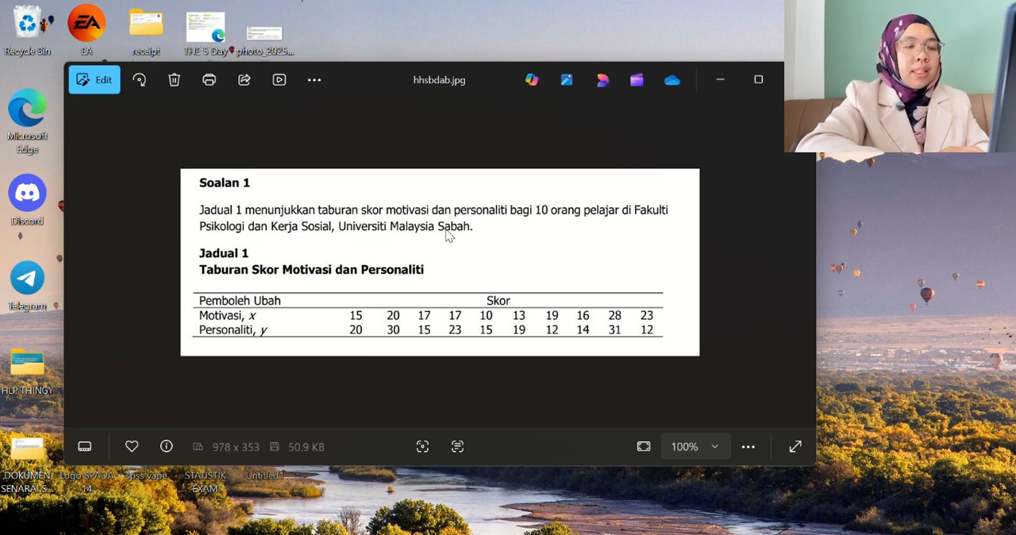
pyautogui.click(797, 80)
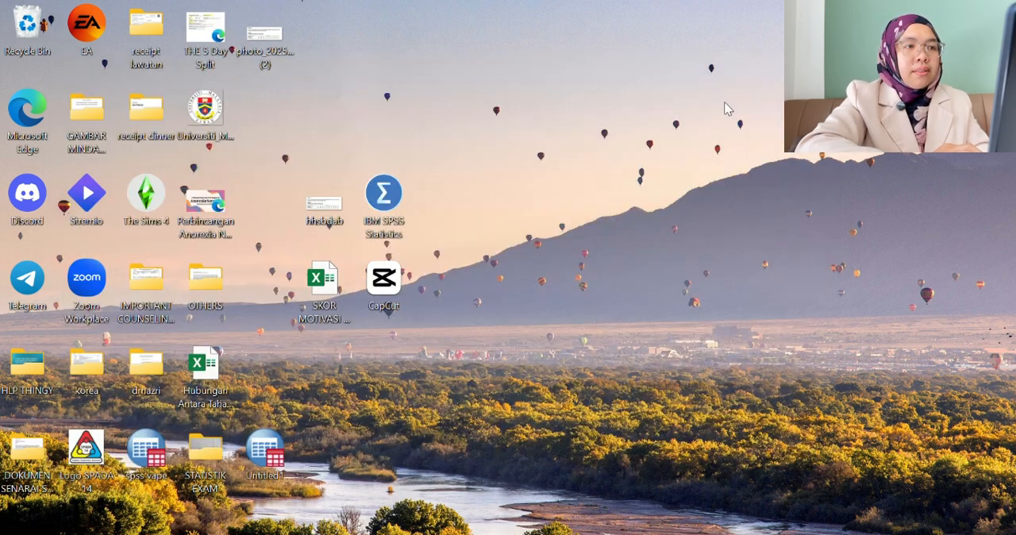
# Review the Pelajar, Motivasi and Personaliti columns in the desktop workbook SKOR MOTIVASI DAN PERSONALITI in Excel, and close it.
pyautogui.doubleClick(326, 298)
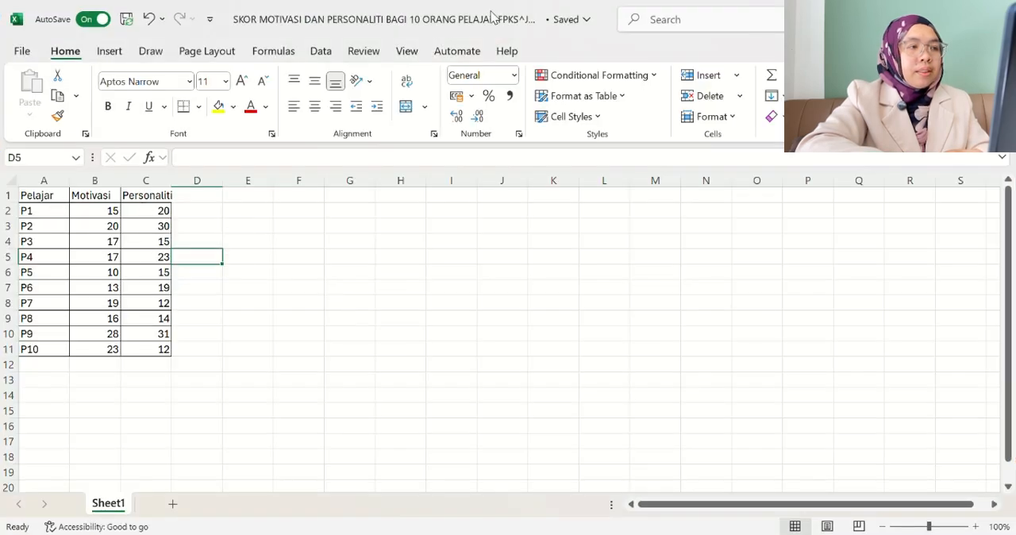
pyautogui.click(595, 6)
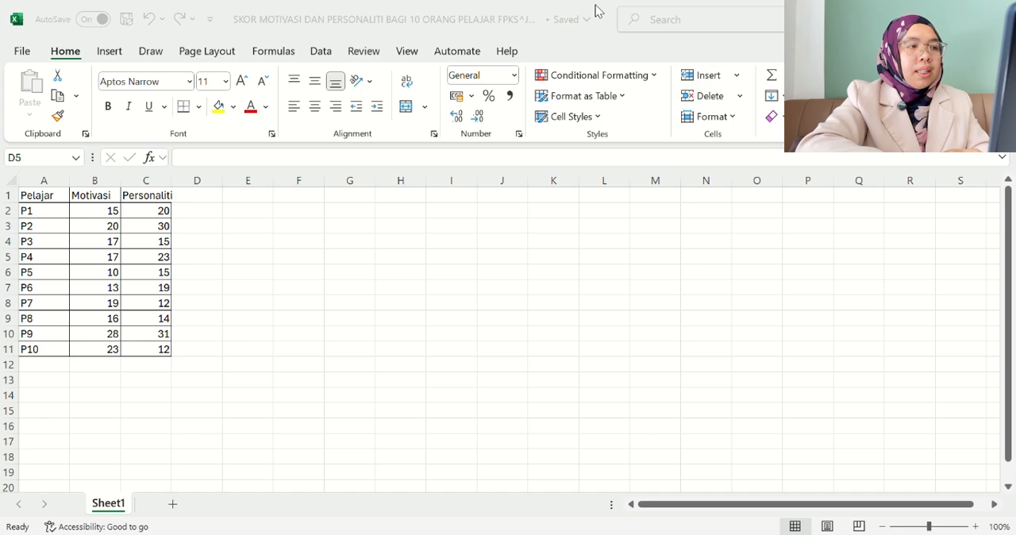
pyautogui.click(316, 151)
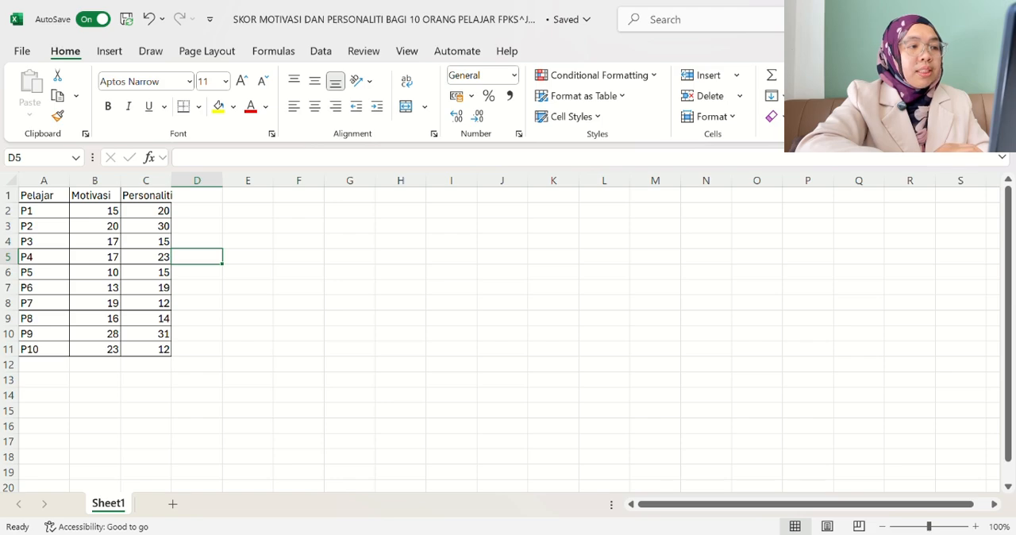
pyautogui.click(998, 16)
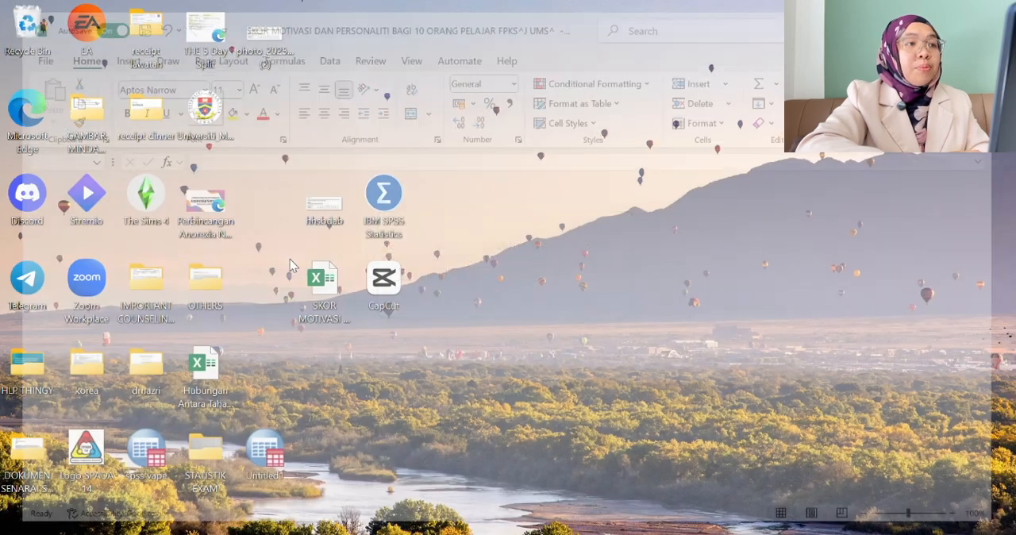
# Start IBM SPSS Statistics, dismiss the welcome dialog and maximize the empty data editor window.
pyautogui.doubleClick(382, 205)
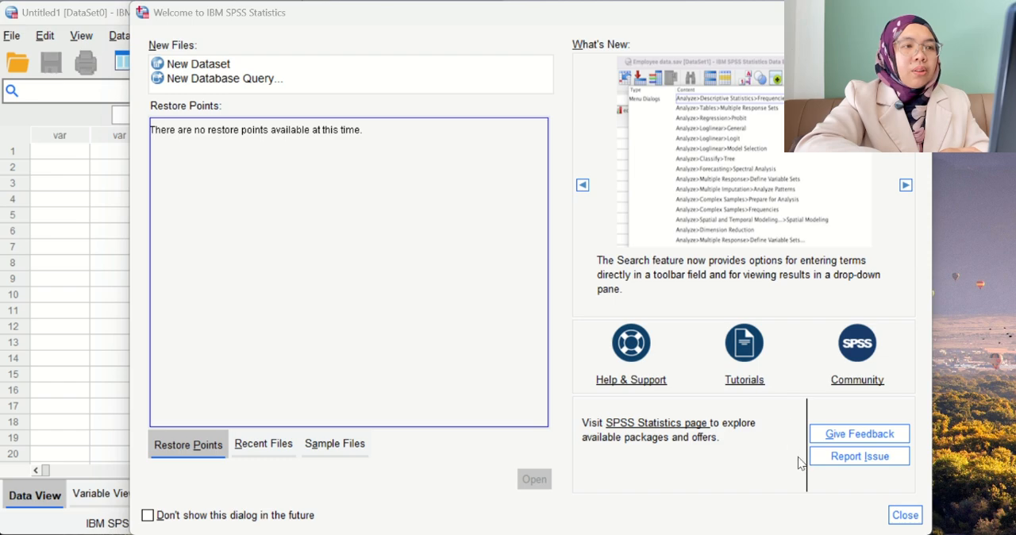
pyautogui.click(918, 516)
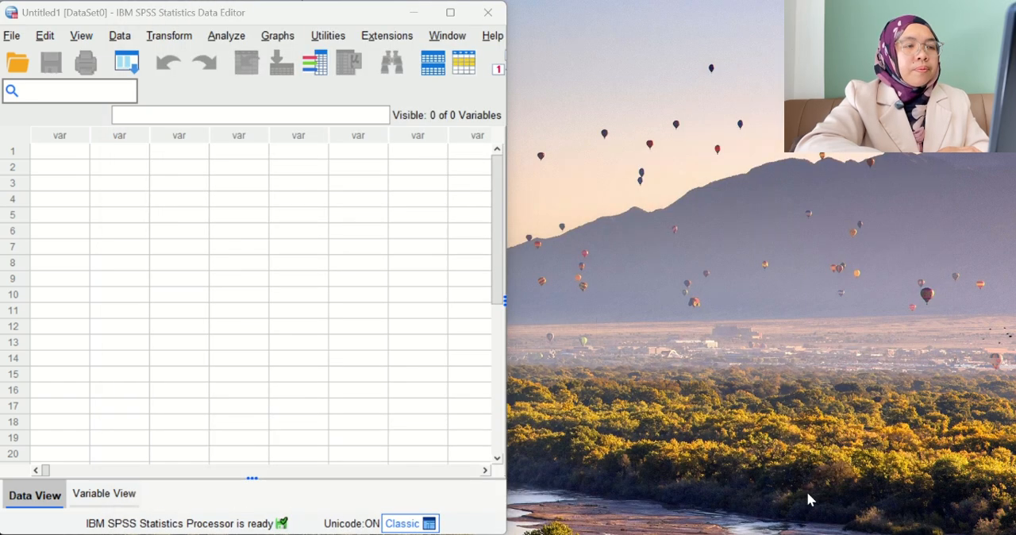
pyautogui.click(246, 12)
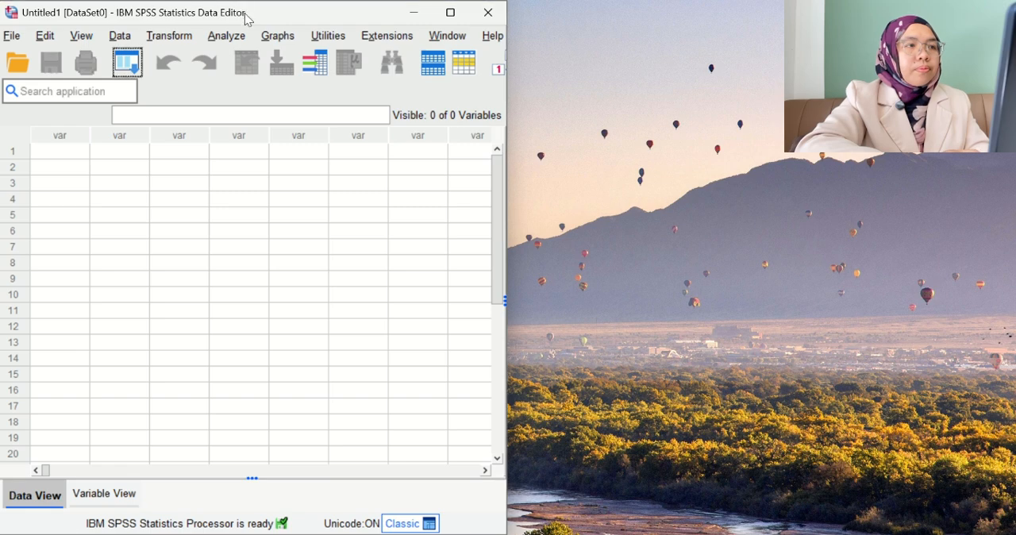
pyautogui.doubleClick(246, 12)
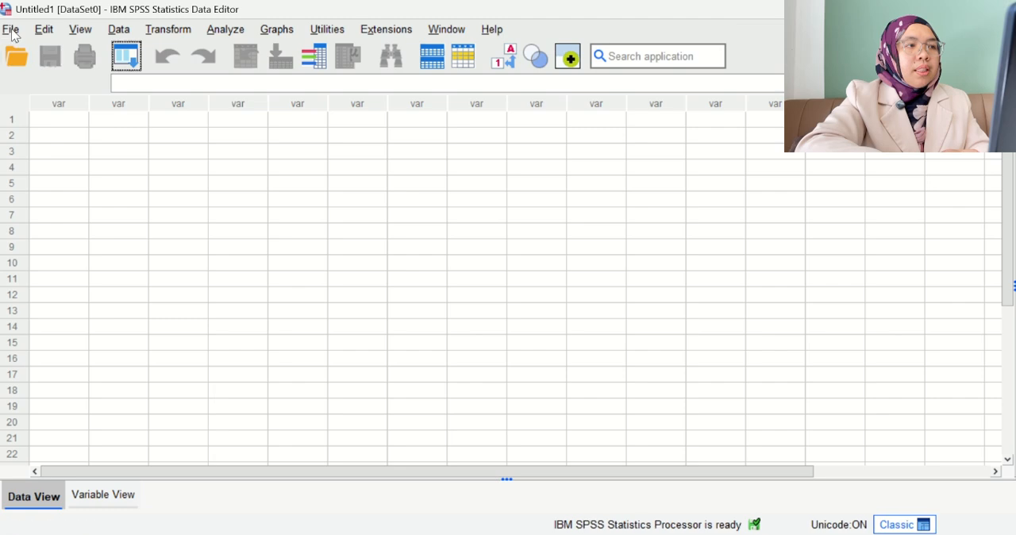
# Import the Excel file "SKOR MOTIVASI DAN PERSONALITI BAGI 10 ORANG PELAJAR FPKS, UMS..xlsx" from the Desktop as a new dataset.
pyautogui.click(11, 30)
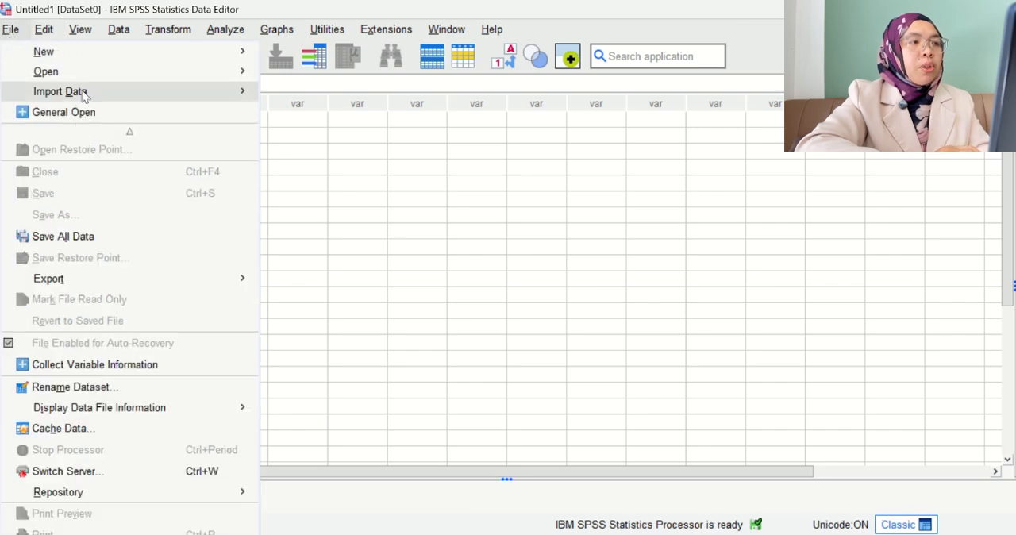
pyautogui.moveTo(84, 94)
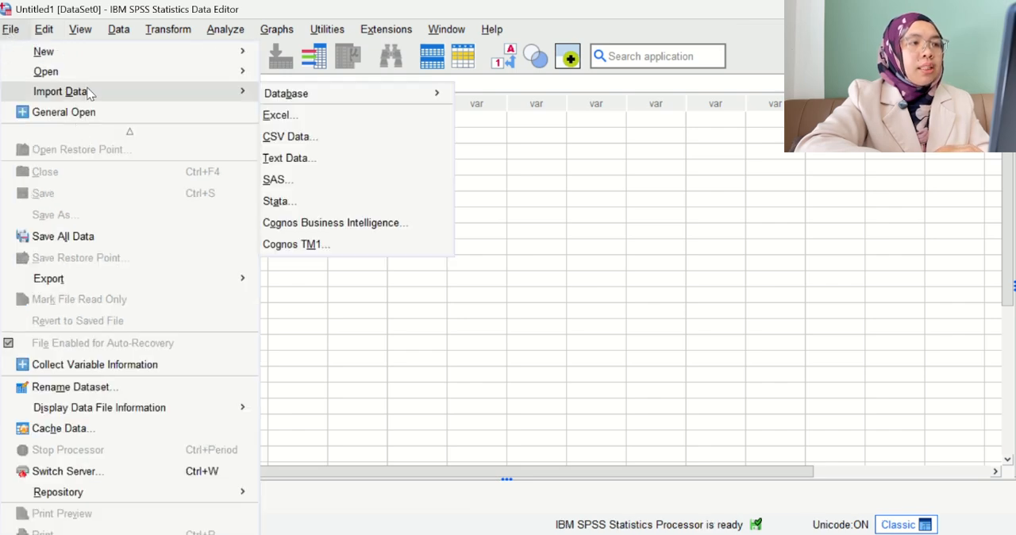
pyautogui.click(288, 120)
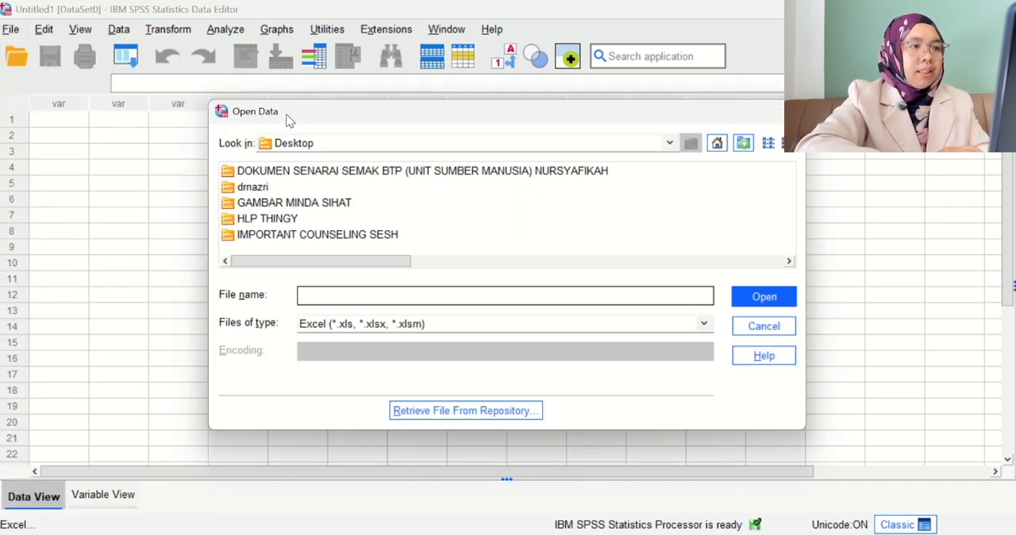
pyautogui.moveTo(400, 264); pyautogui.dragTo(722, 273)
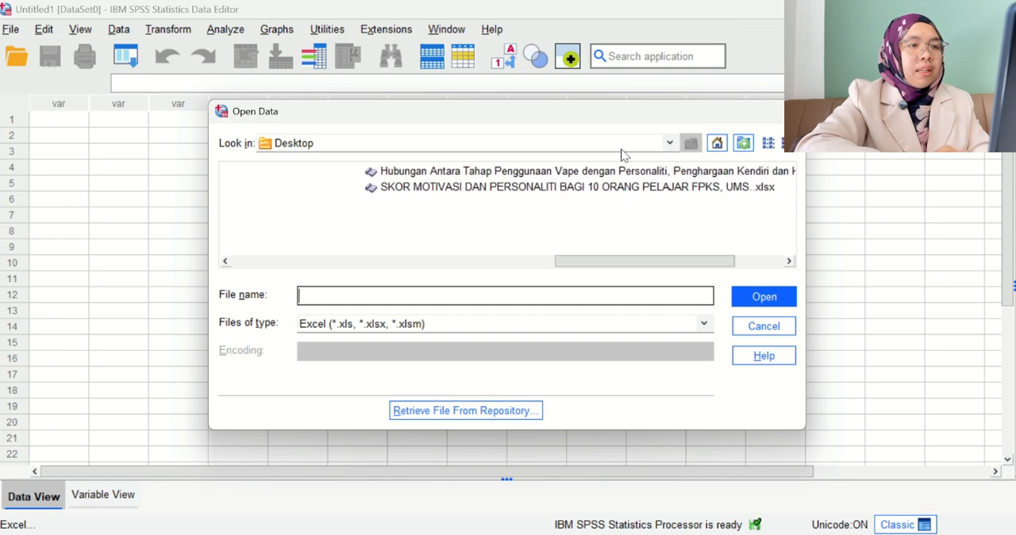
pyautogui.click(610, 186)
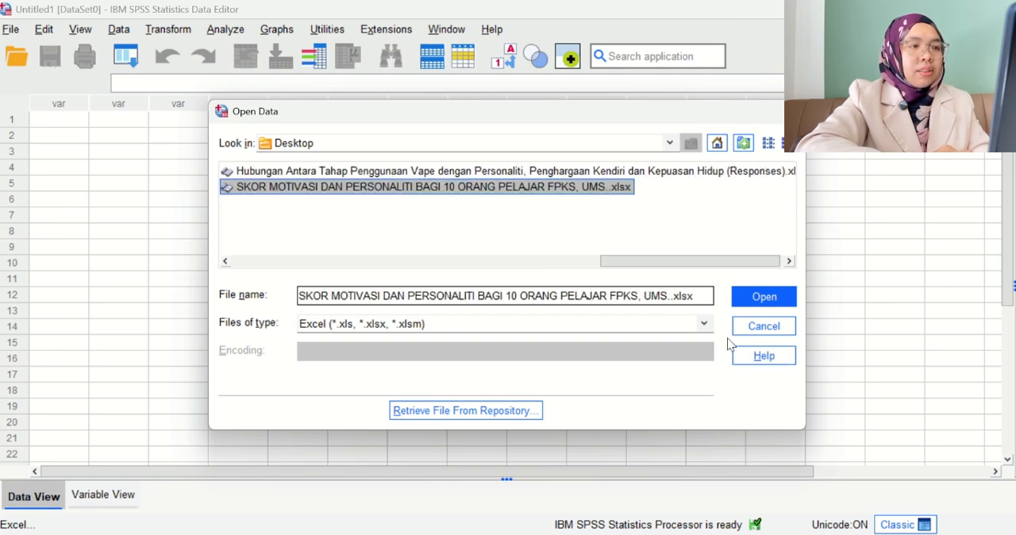
pyautogui.click(756, 304)
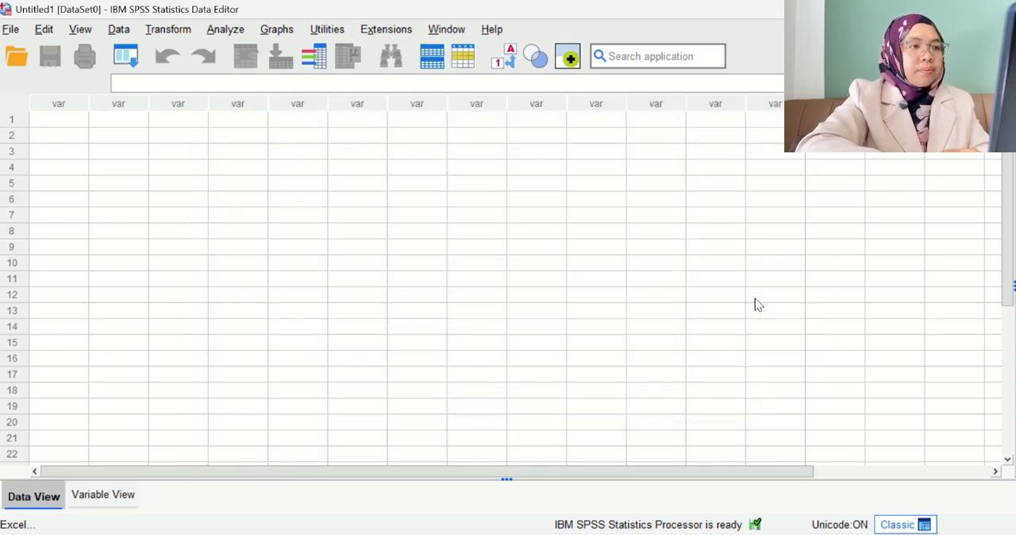
pyautogui.click(417, 471)
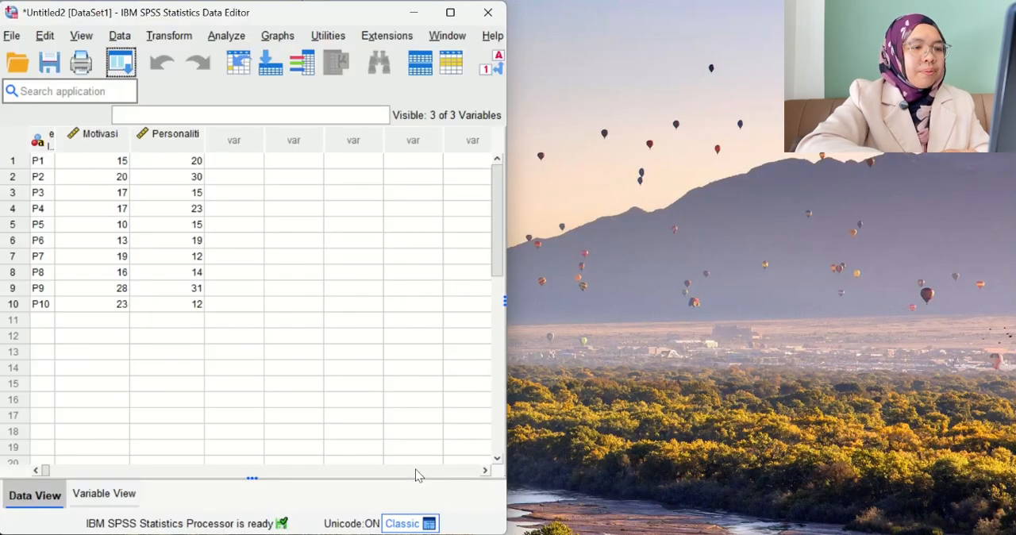
# Maximize the imported dataset's window and check its variable definitions, returning to the data values.
pyautogui.doubleClick(261, 16)
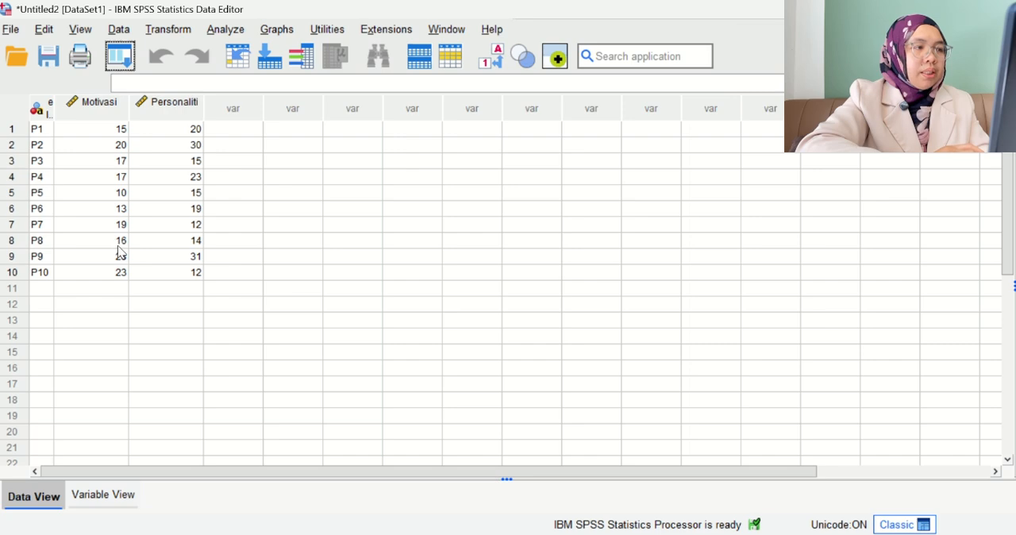
pyautogui.click(119, 504)
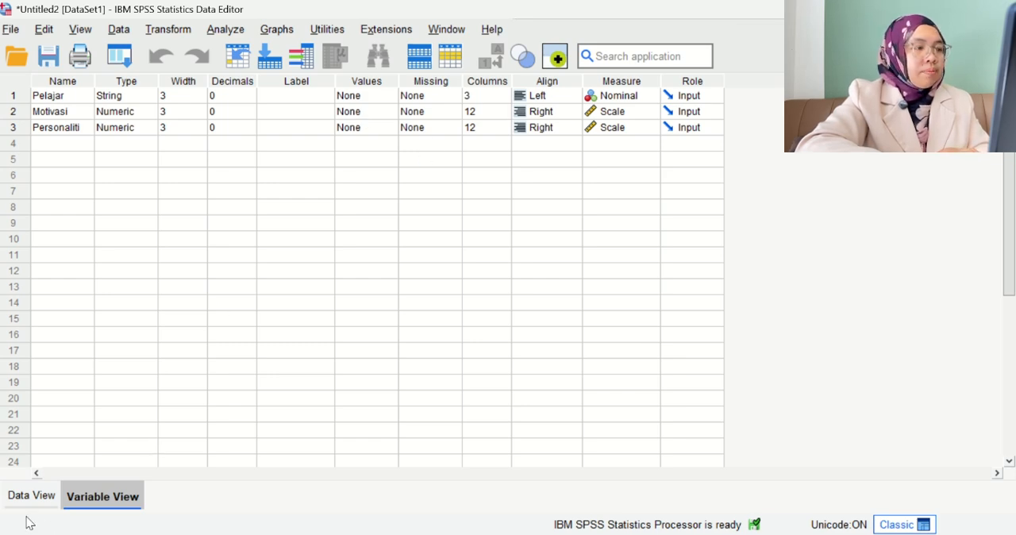
pyautogui.click(5, 505)
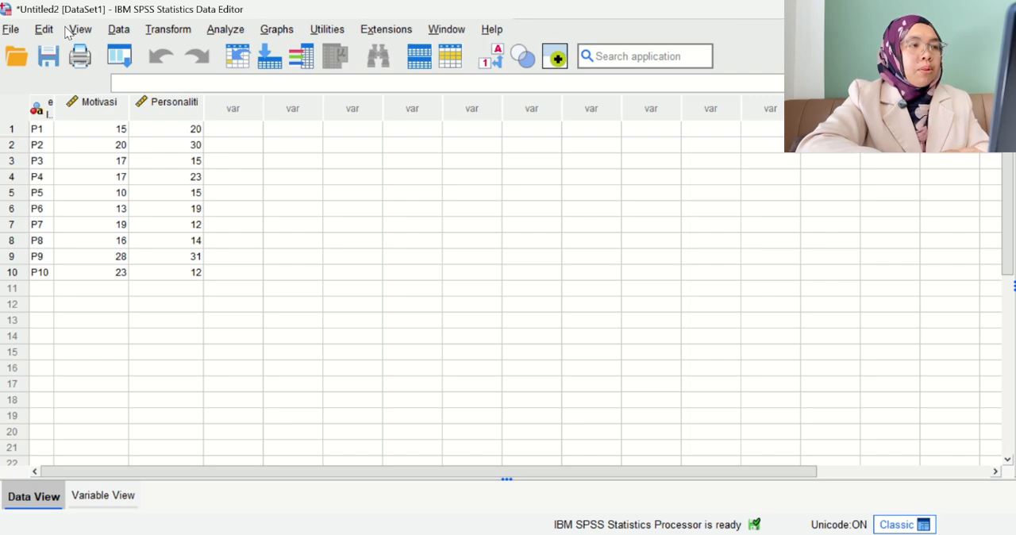
# Set up a Frequencies analysis with Motivasi and Personaliti as the variables.
pyautogui.click(187, 34)
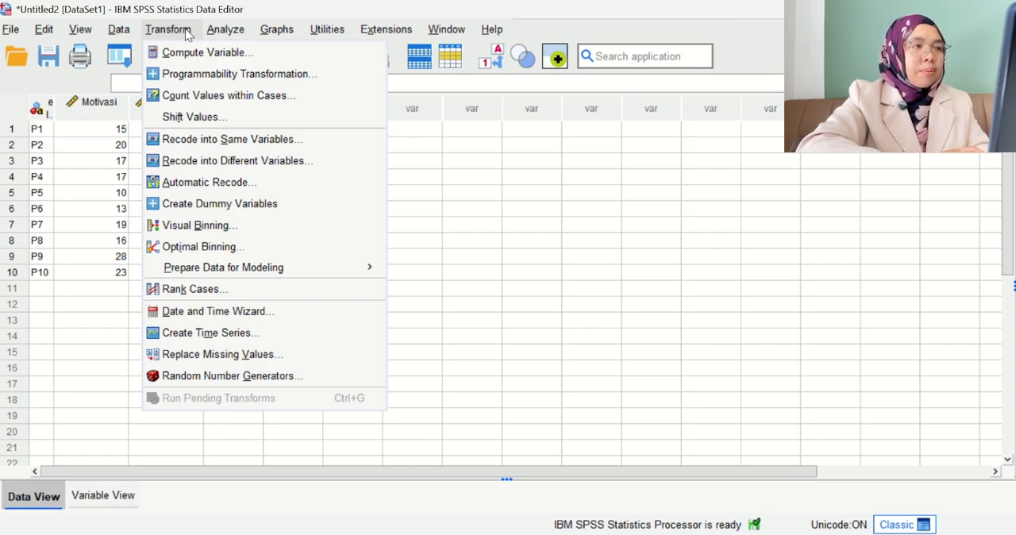
pyautogui.moveTo(221, 37)
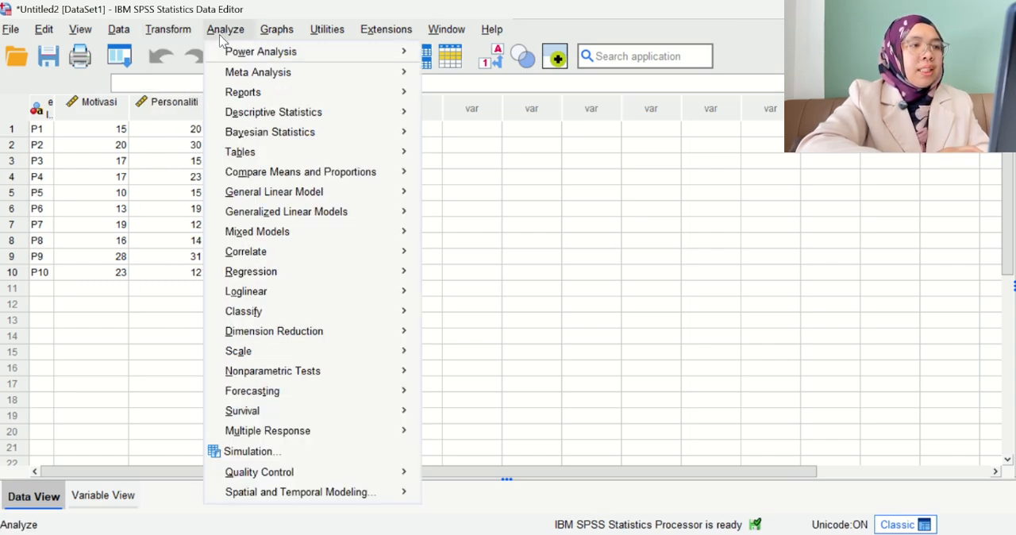
pyautogui.moveTo(264, 119)
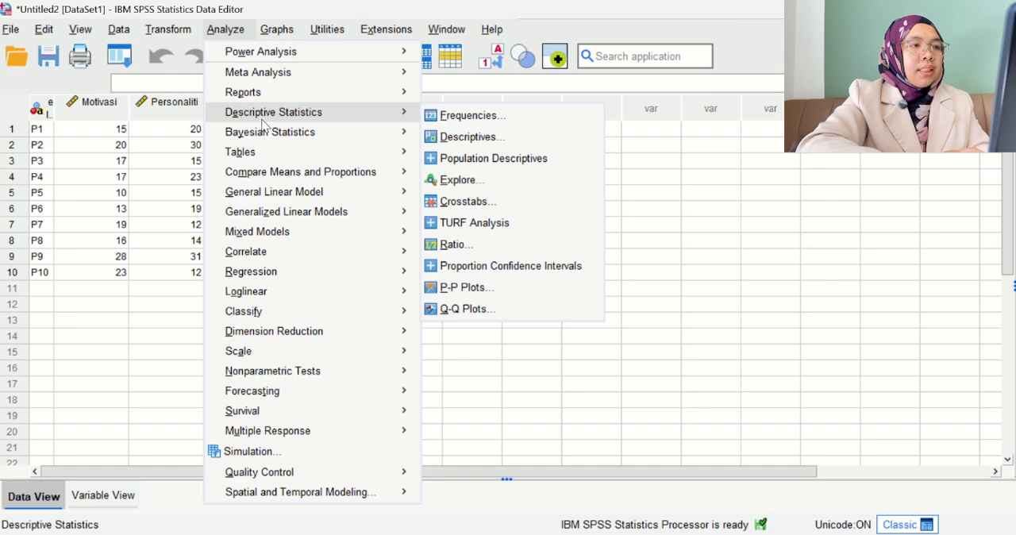
pyautogui.click(457, 119)
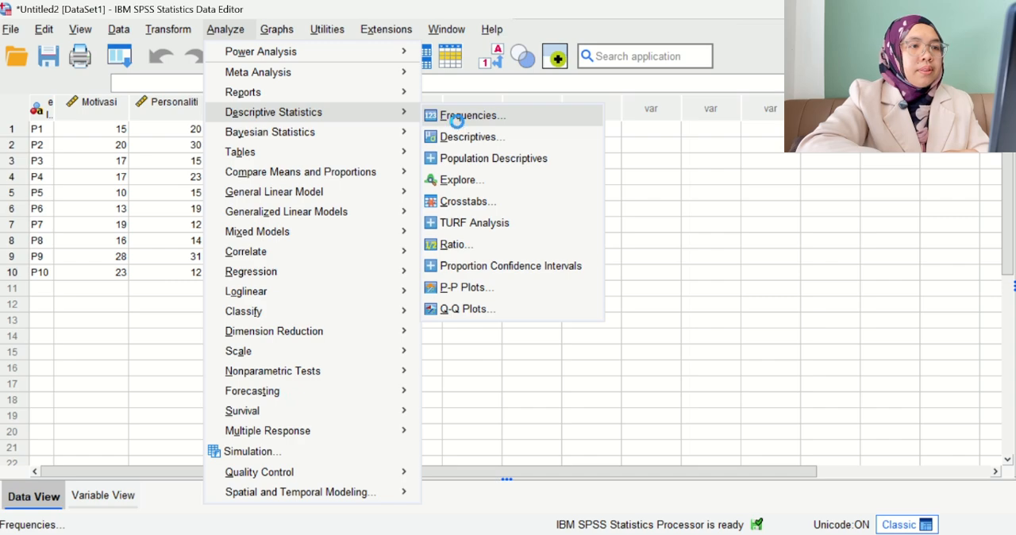
pyautogui.click(424, 233)
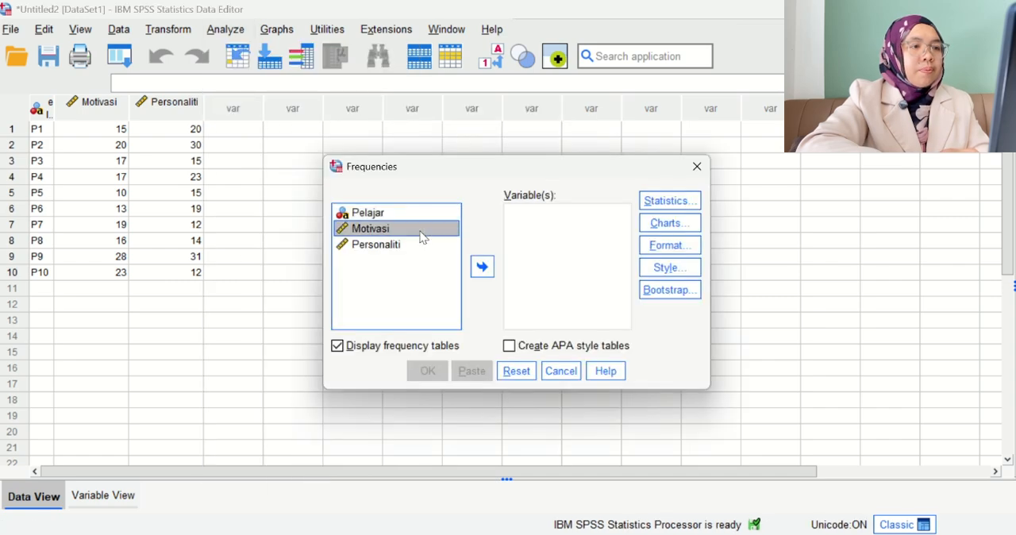
pyautogui.click(482, 267)
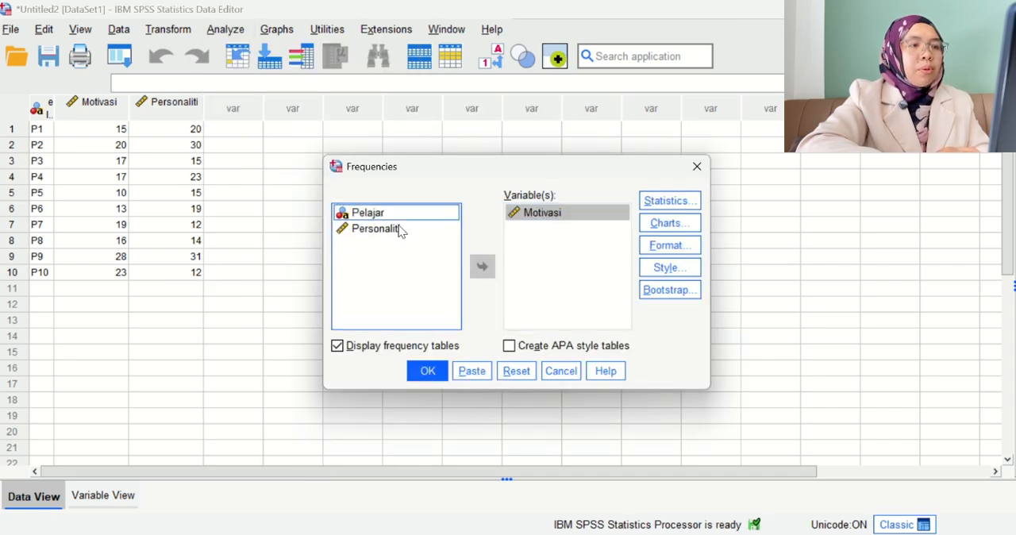
pyautogui.click(400, 230)
pyautogui.click(482, 267)
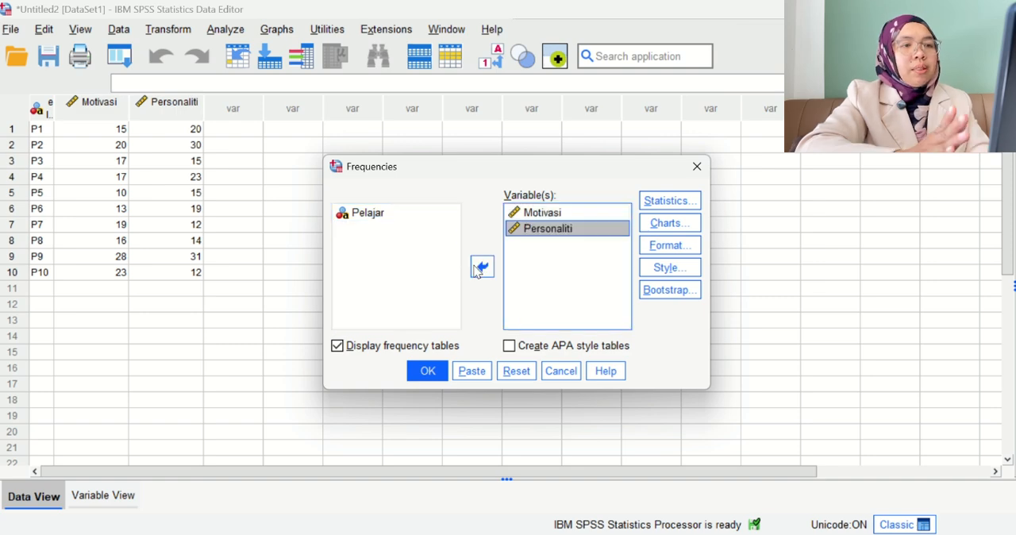
# Request the mean, mode and standard deviation for the frequency analysis, and run it.
pyautogui.click(668, 203)
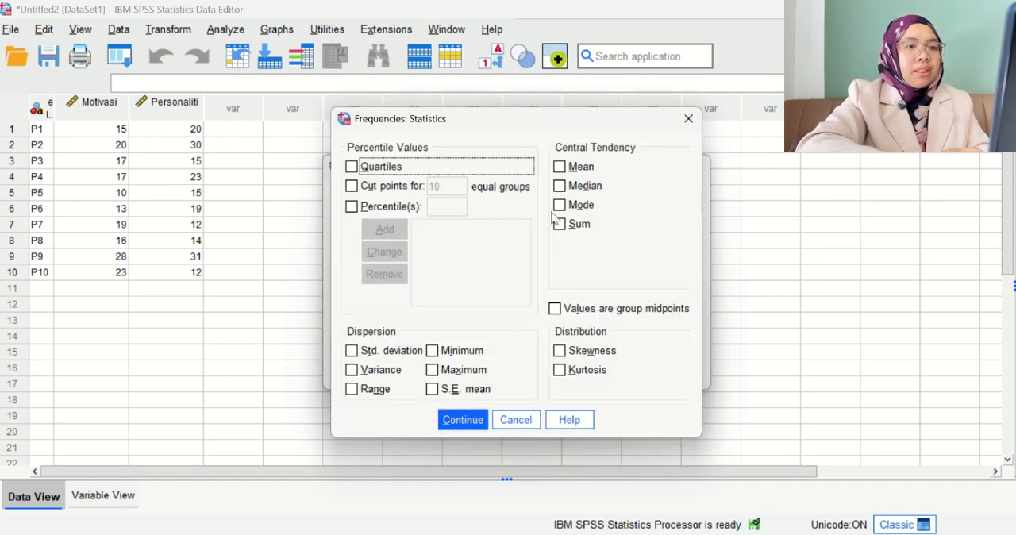
pyautogui.click(560, 168)
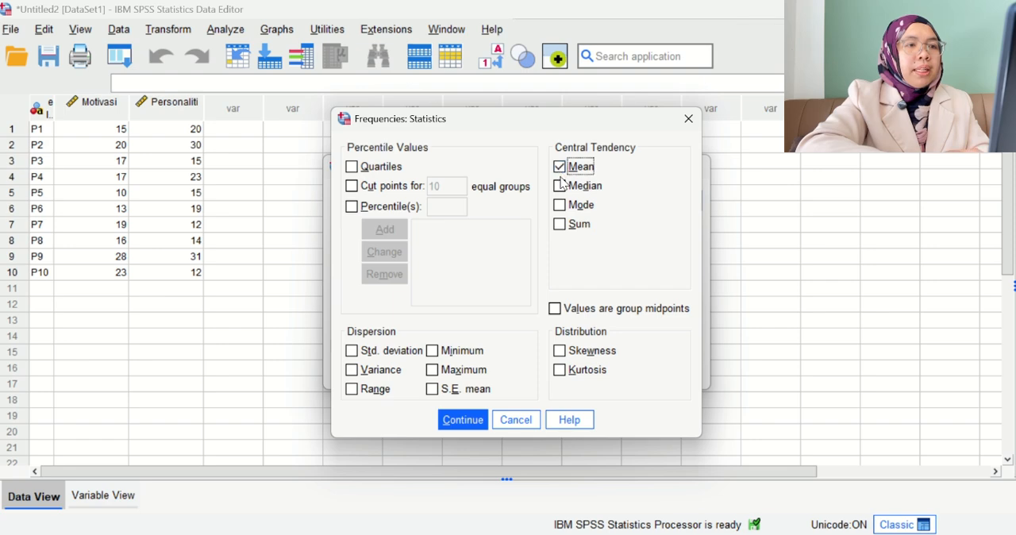
pyautogui.click(565, 189)
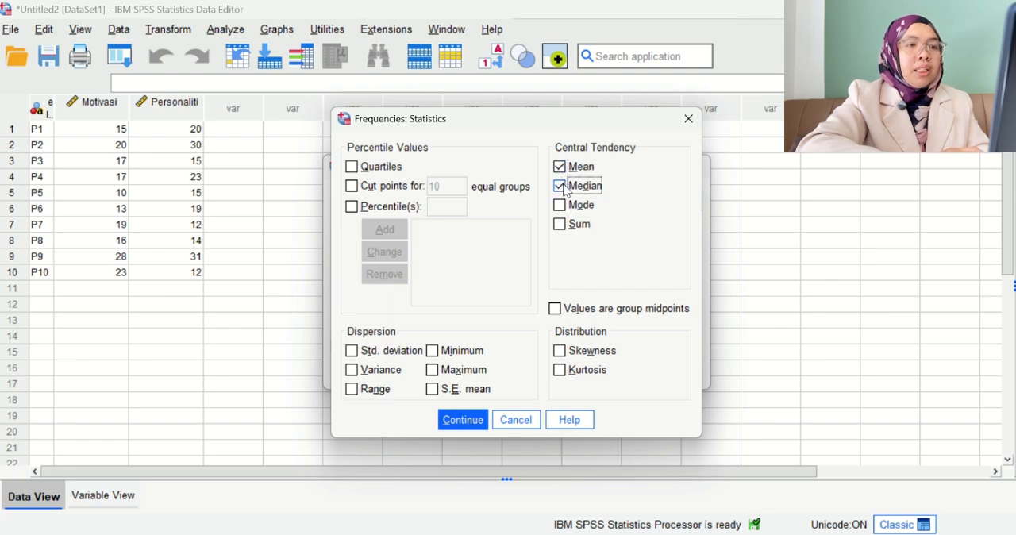
pyautogui.click(560, 205)
pyautogui.click(561, 187)
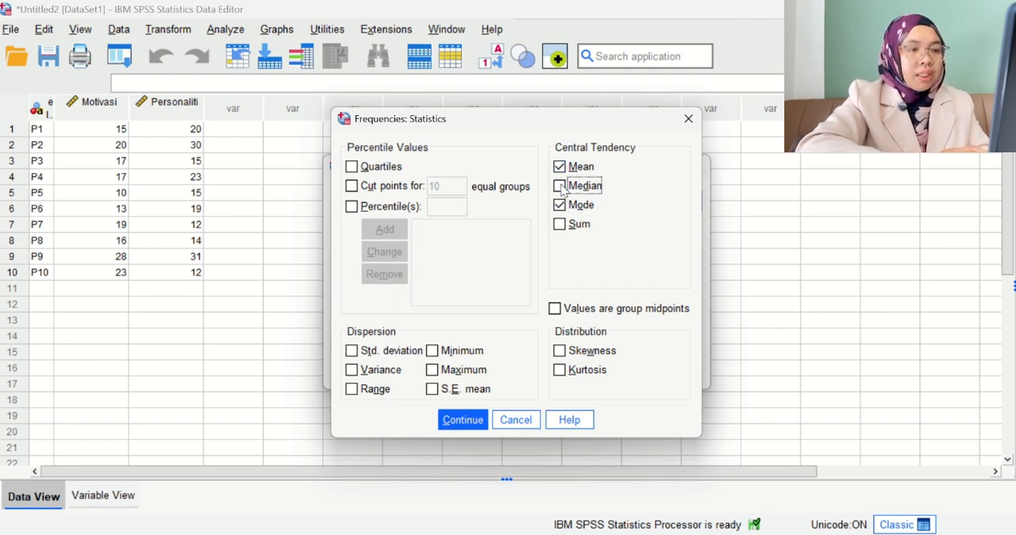
pyautogui.click(351, 352)
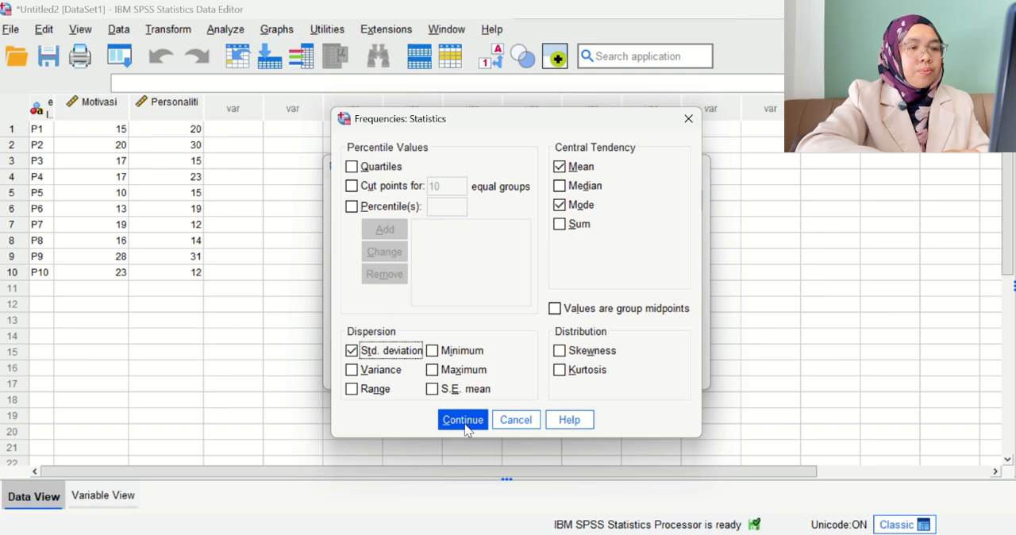
pyautogui.click(463, 420)
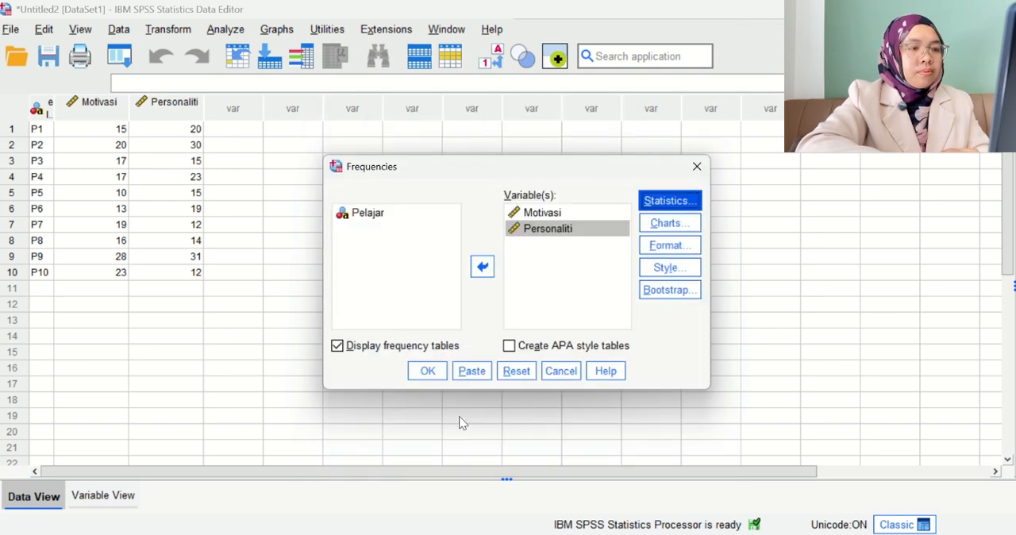
pyautogui.click(429, 377)
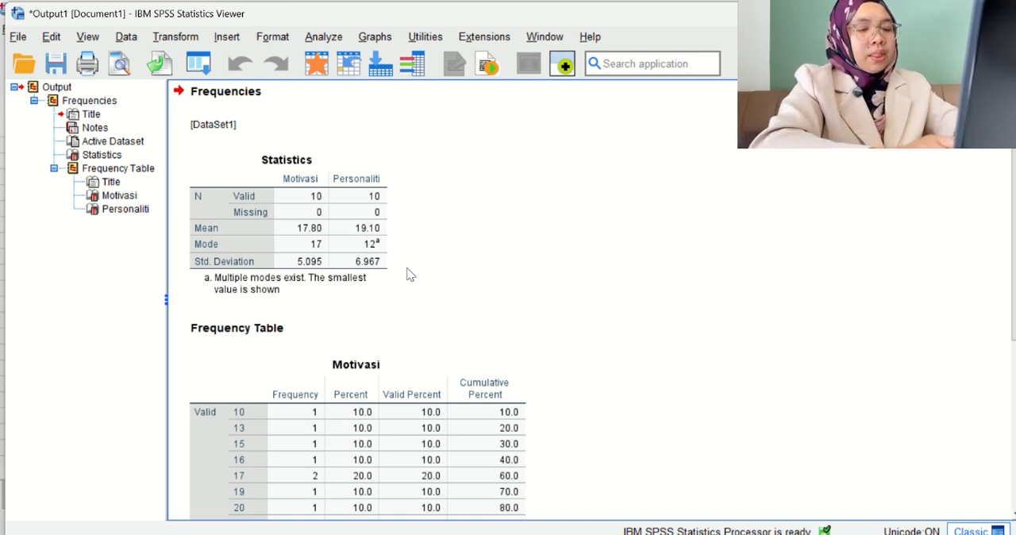
# Switch to the empty Notepad note and begin the mean's definition with "Mean (Purata) - menunjukkan purata atau titik tengah".
pyautogui.hotkey('alt', 'Tab')
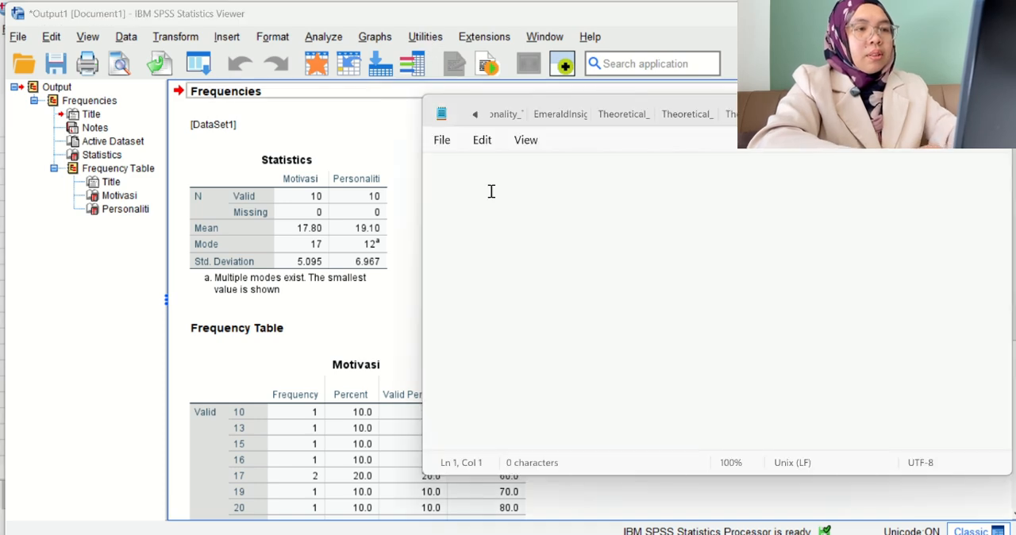
pyautogui.click(490, 191)
pyautogui.write('Me')
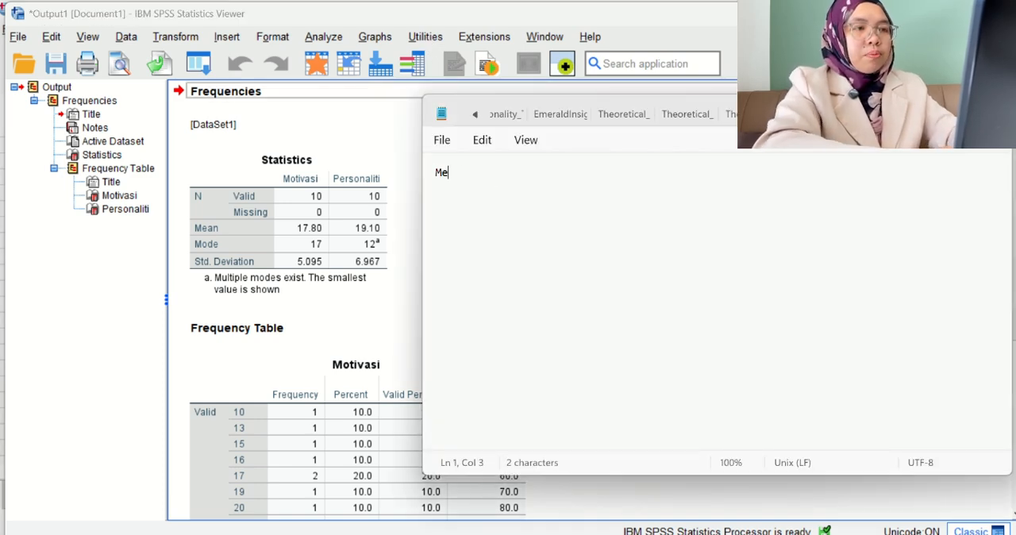
pyautogui.write('an (Purata')
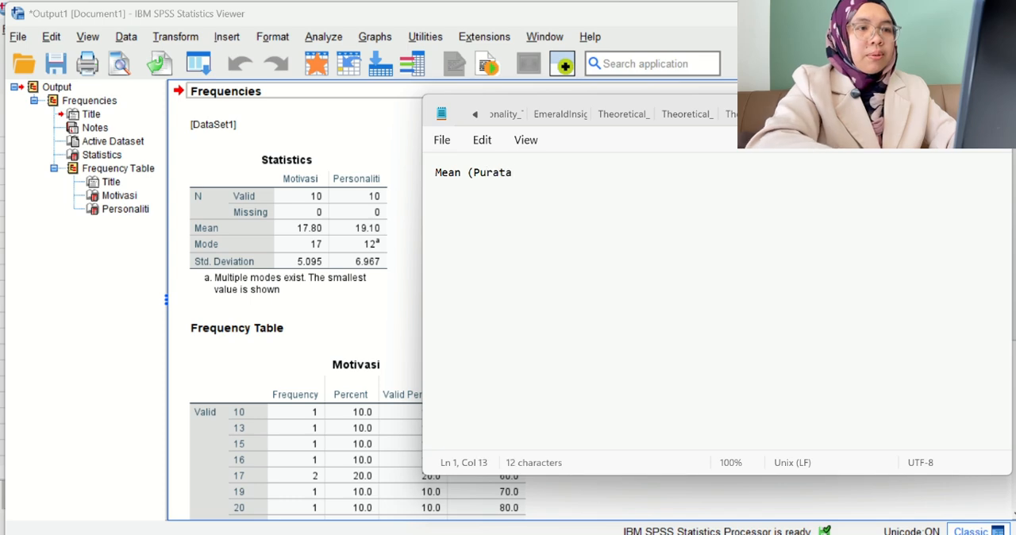
pyautogui.write(') -')
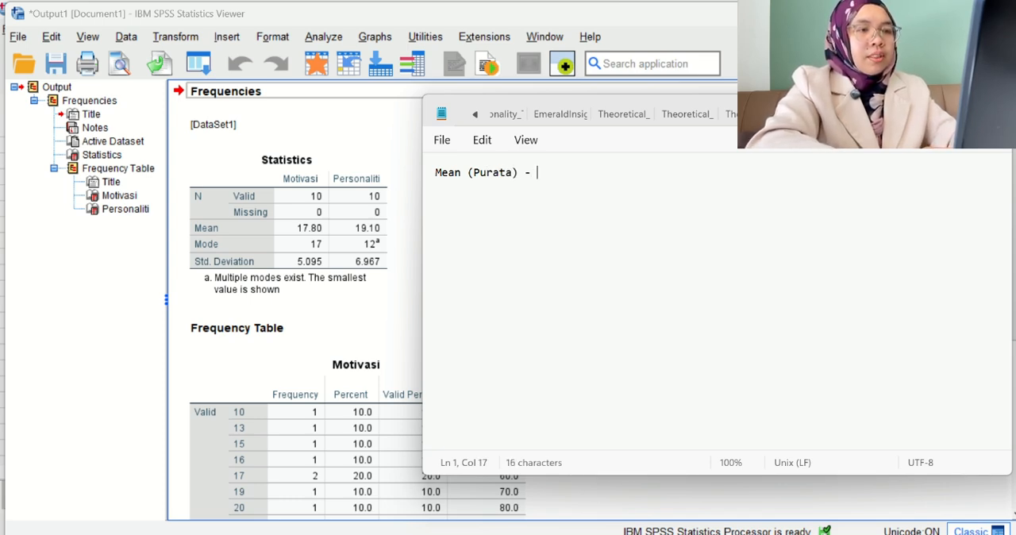
pyautogui.write(' menunjukksn ')
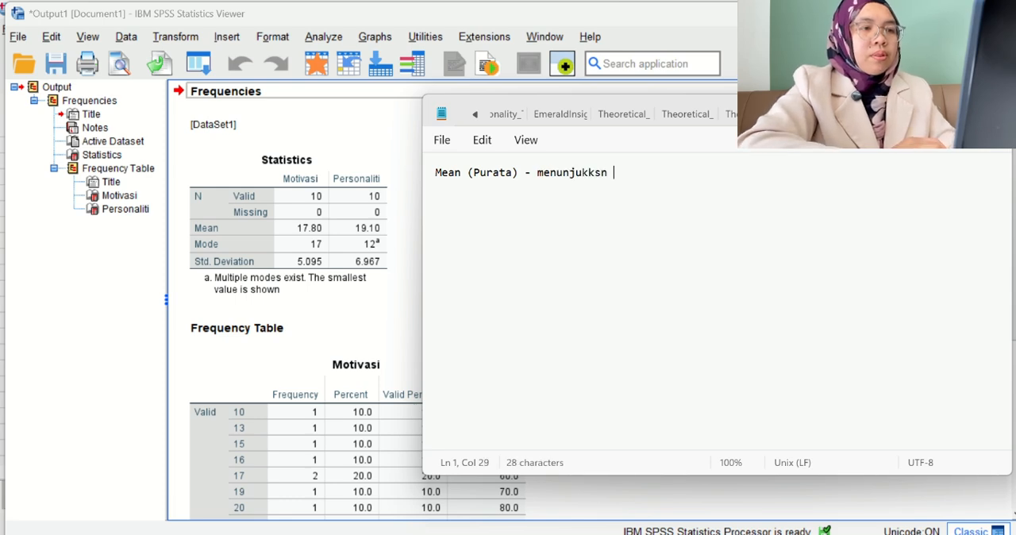
pyautogui.write('purata atau t')
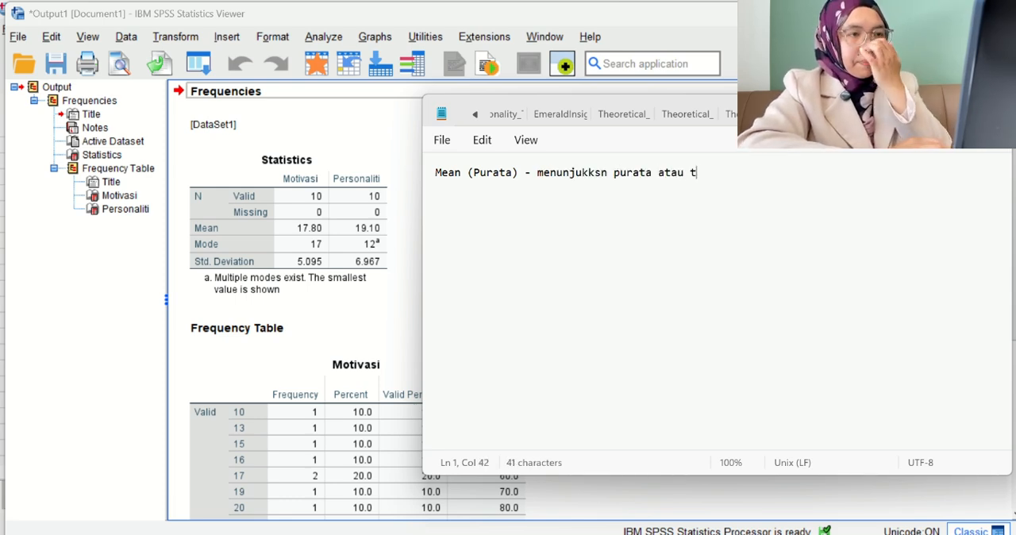
pyautogui.write('itik tengah')
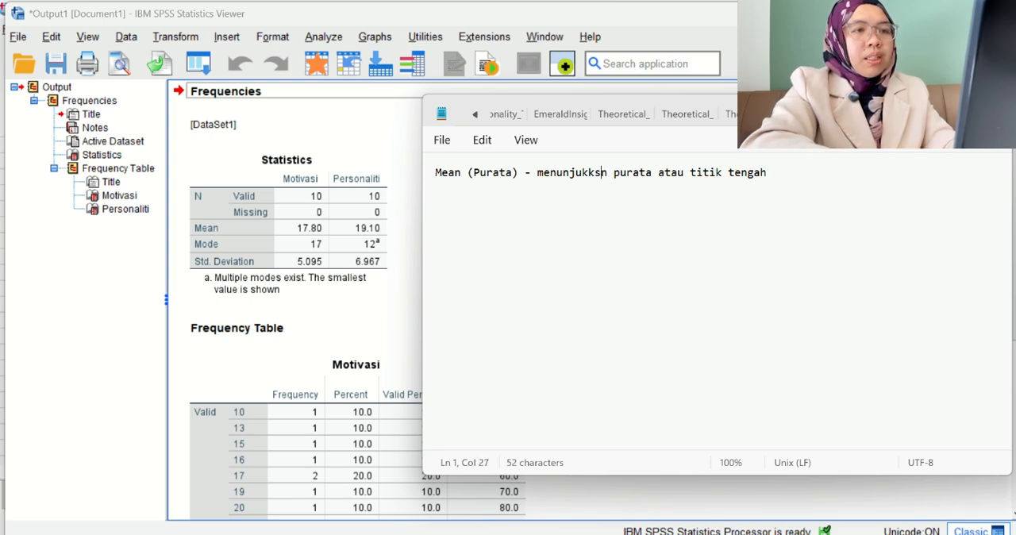
pyautogui.press('BackSpace')
pyautogui.write('a')
pyautogui.press('Right')
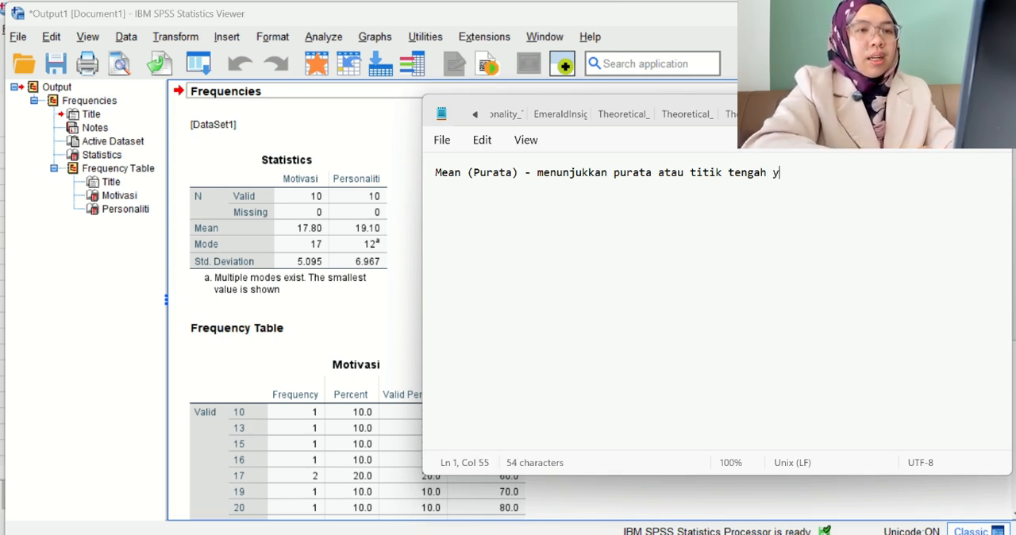
# Complete the mean's definition with "yang memberi gambaran umum tentang tahap kecenderungan sesuatu data atau pembolehubah.".
pyautogui.write('yang memberi gambar')
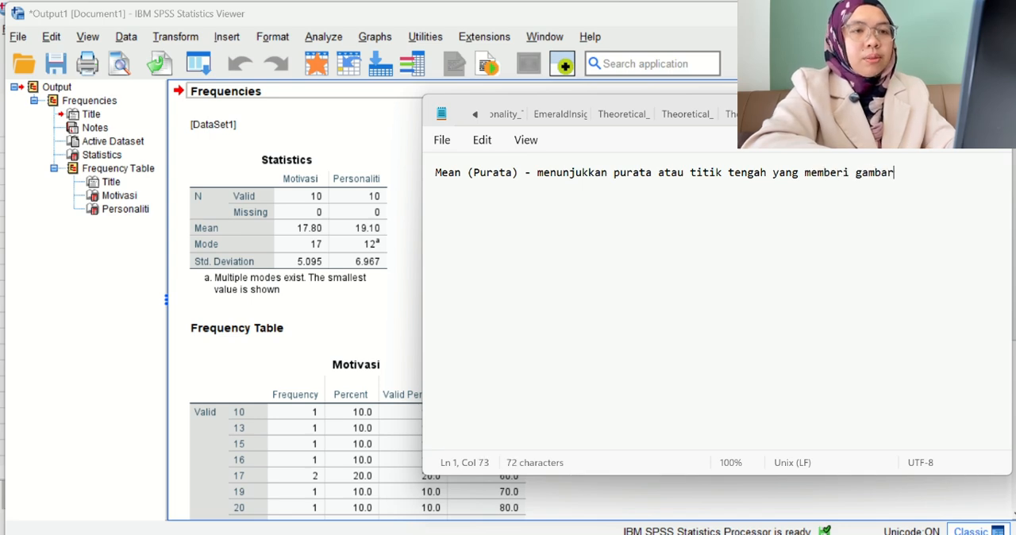
pyautogui.write('an umum tent')
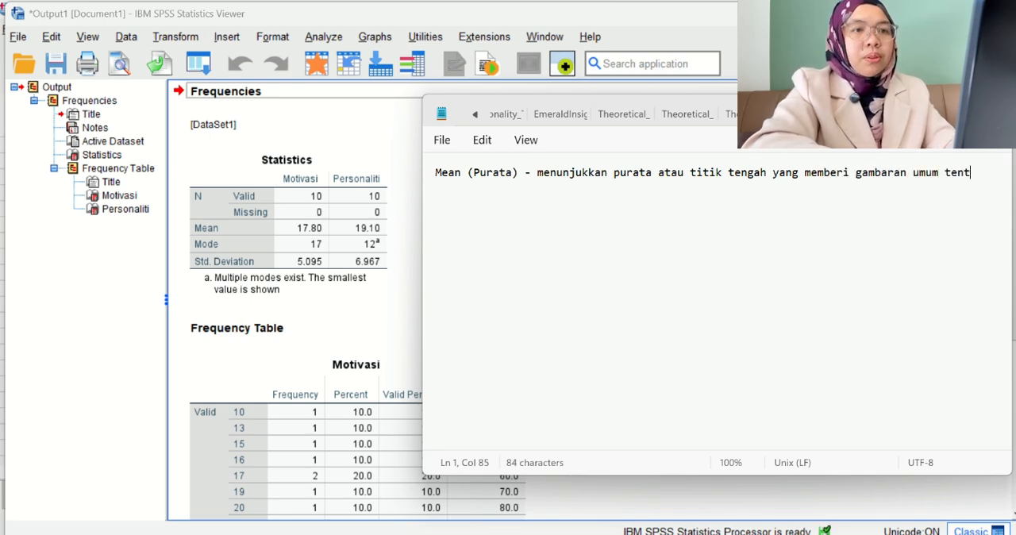
pyautogui.write('ang taha')
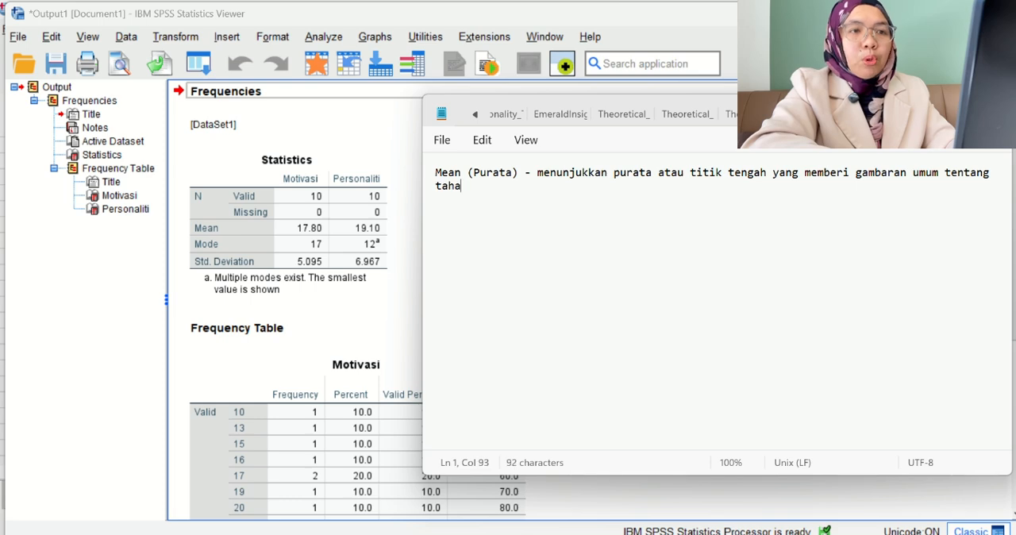
pyautogui.write('p kecenderun')
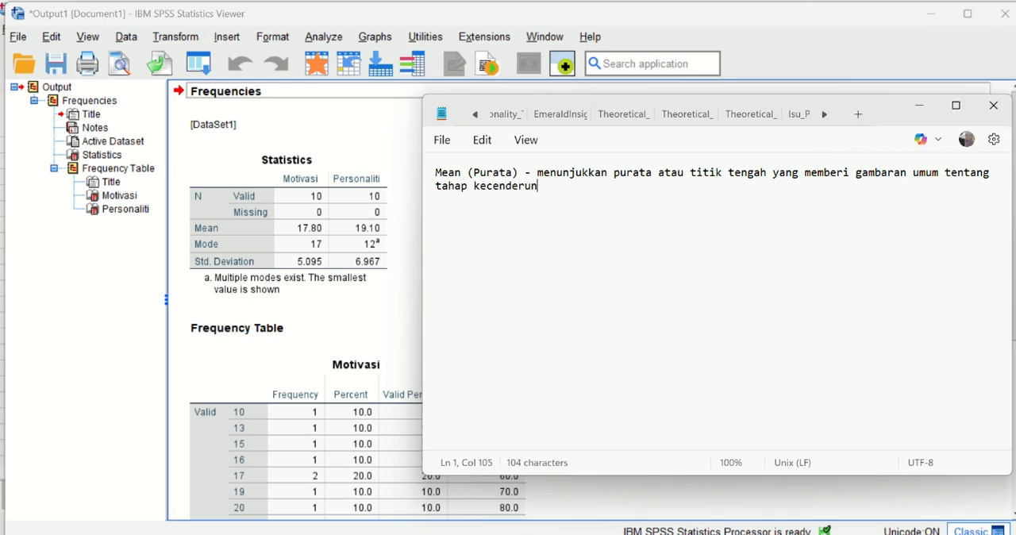
pyautogui.write('gan sesuatu')
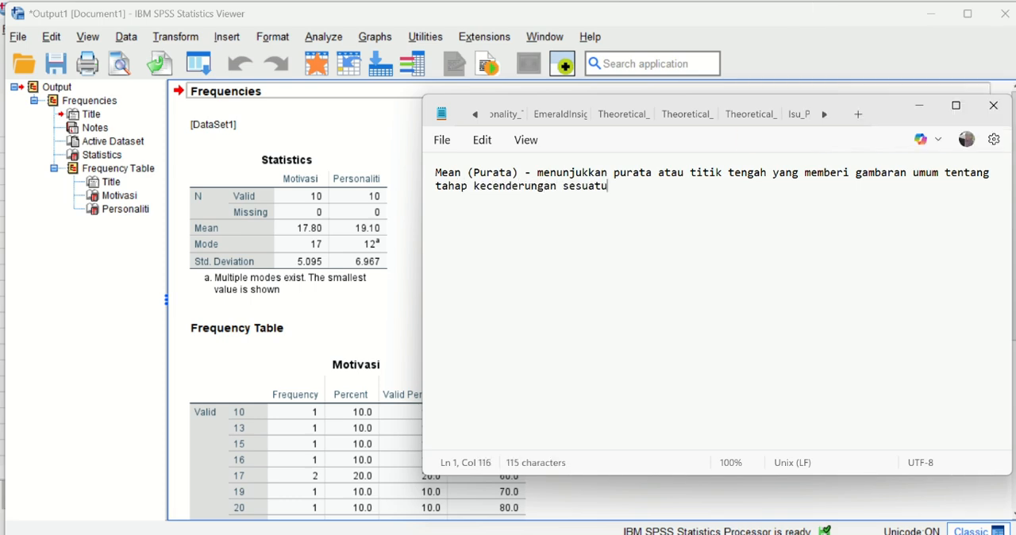
pyautogui.write(' data atau pemboleh')
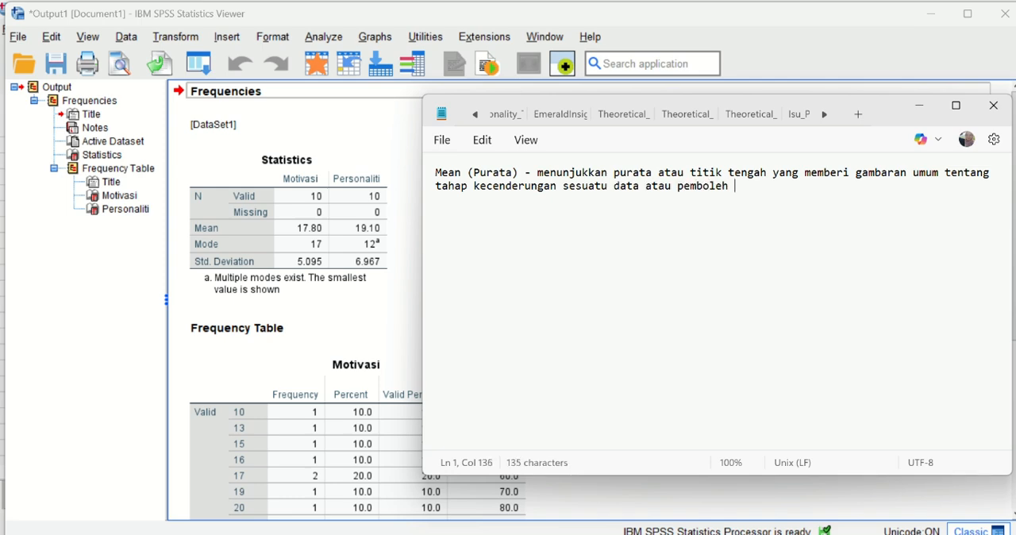
pyautogui.press('BackSpace')
pyautogui.write('ubah.')
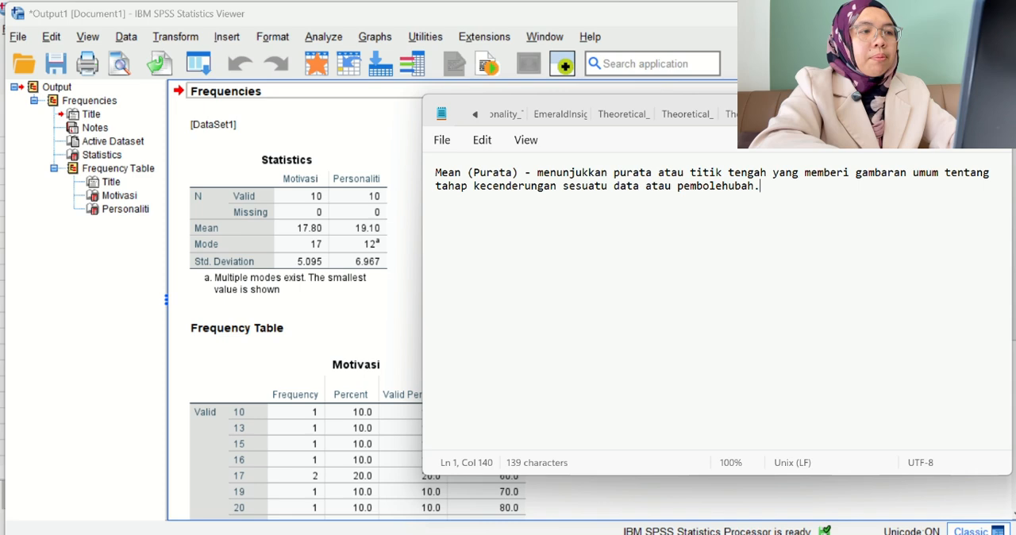
pyautogui.press('Return')
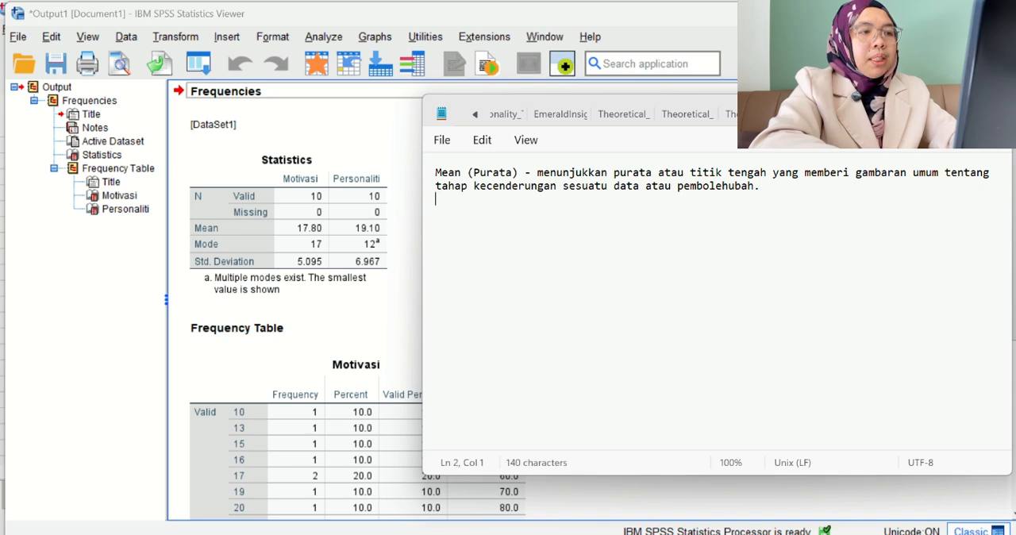
# Below the definition, leave a blank line and record the motivation mean as "Purata Motivasi - 17.80,".
pyautogui.press('Return')
pyautogui.write('Purata =')
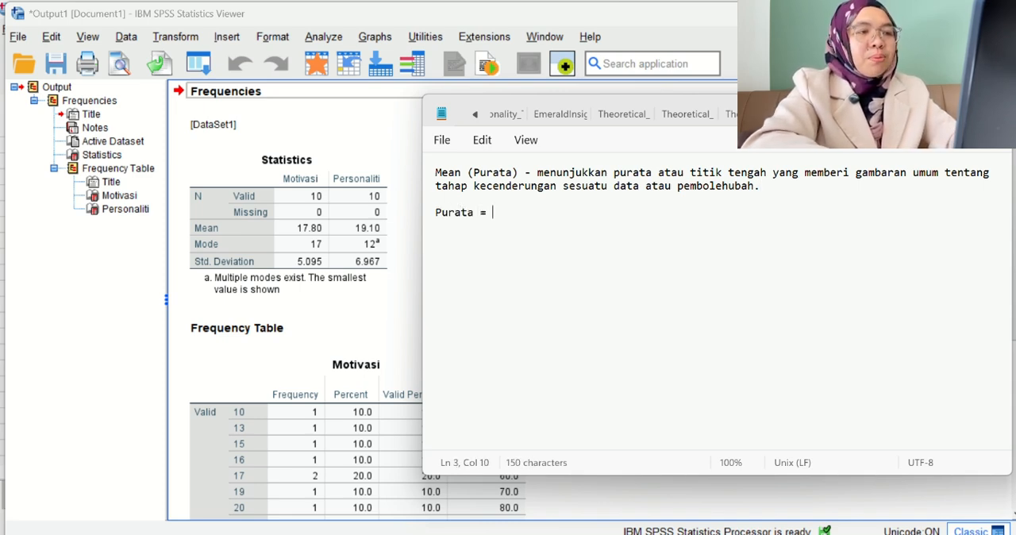
pyautogui.press('BackSpace')
pyautogui.write('M')
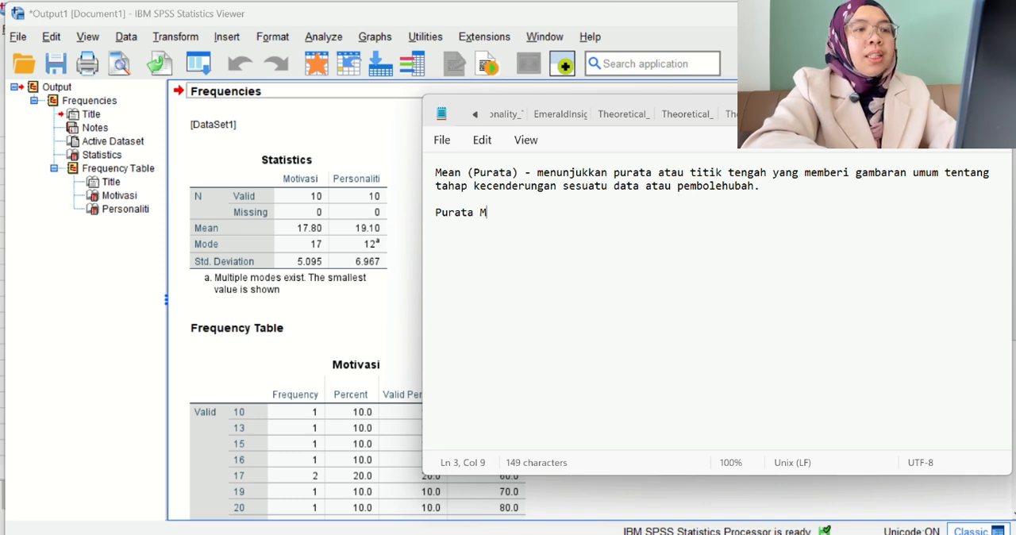
pyautogui.write('otivasi ')
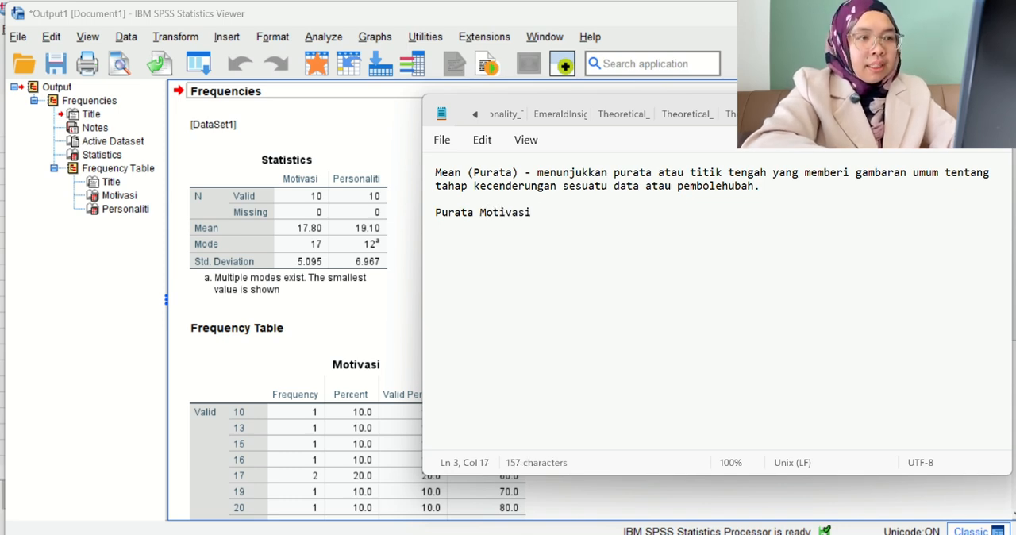
pyautogui.write('- 1')
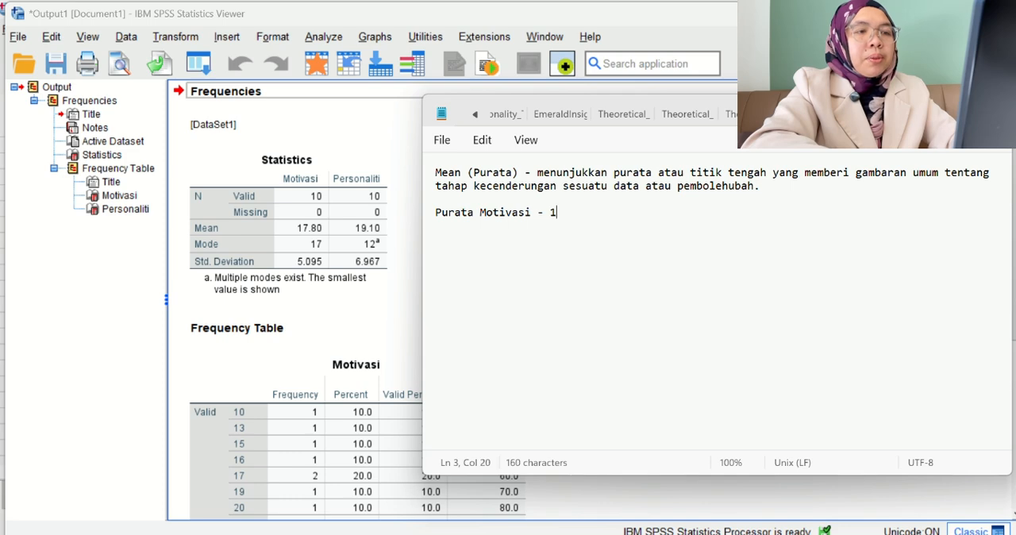
pyautogui.write('7.80')
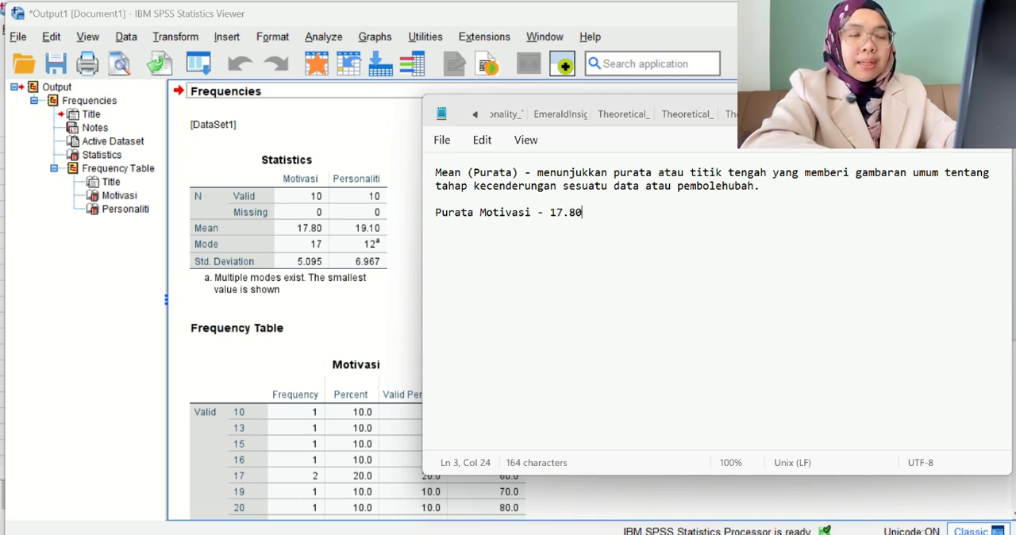
pyautogui.write(', Purat')
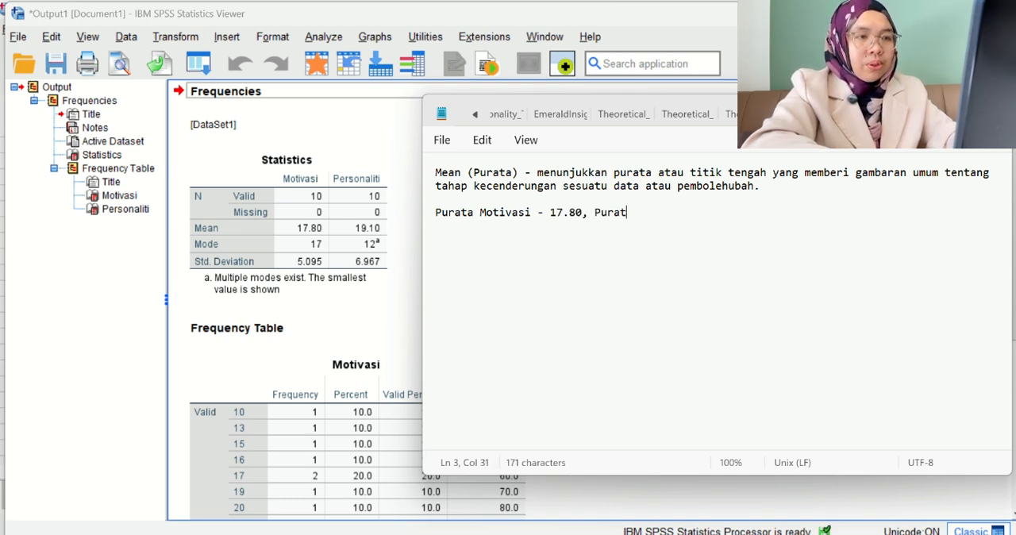
pyautogui.write('a Persona')
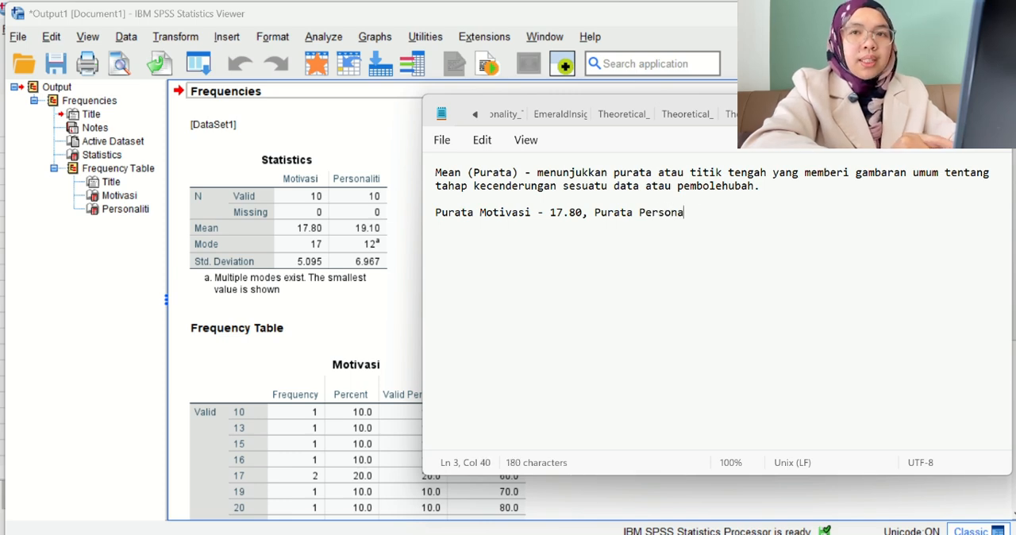
pyautogui.write('liti ')
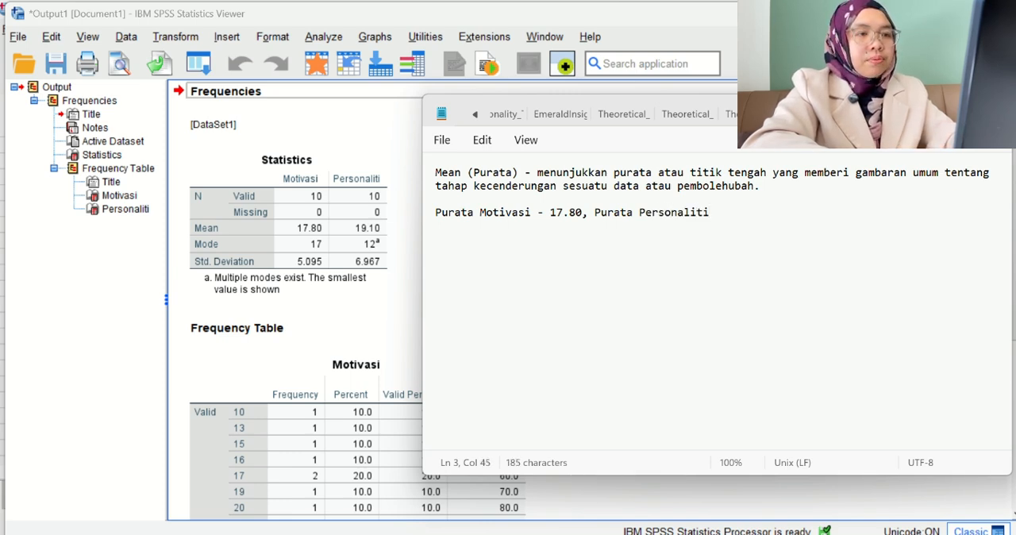
pyautogui.write('- 19')
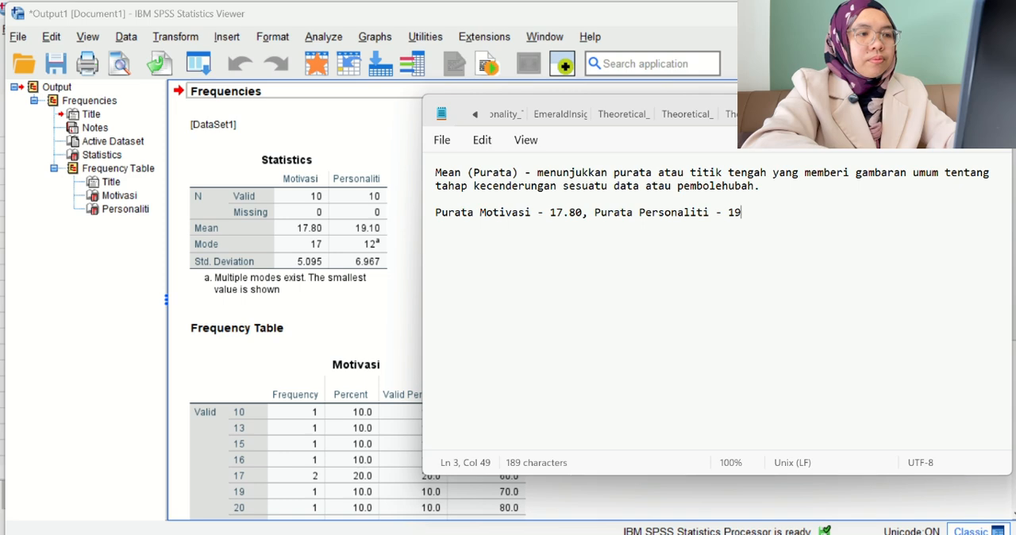
pyautogui.write('.10')
# Record the personality mean on the same line as "Purata Personaliti - 19.10".
pyautogui.press('Return')
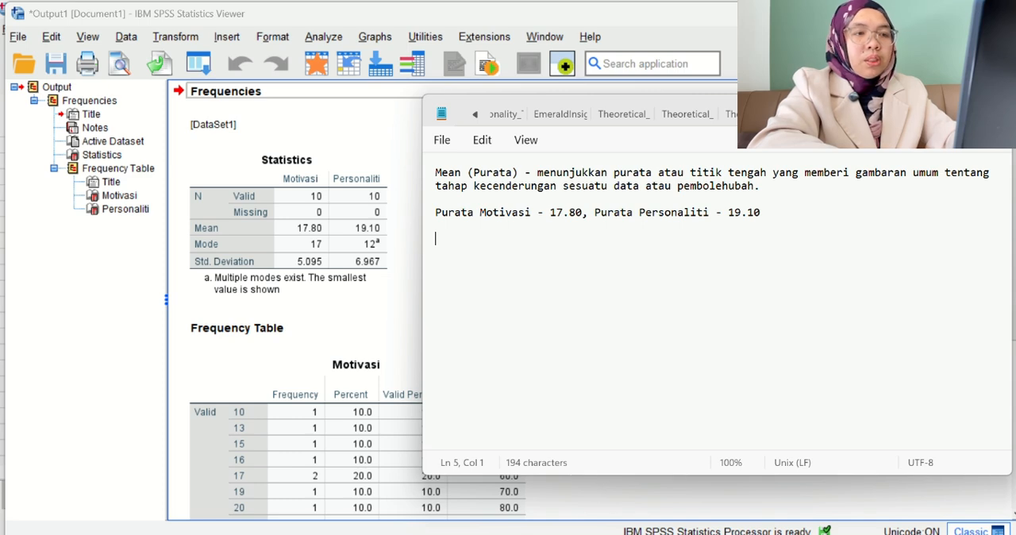
# Below the two recorded means, begin the interpretation sentence with "Skor purata motivasi pelajar adalah lebih".
pyautogui.write('Skor pu')
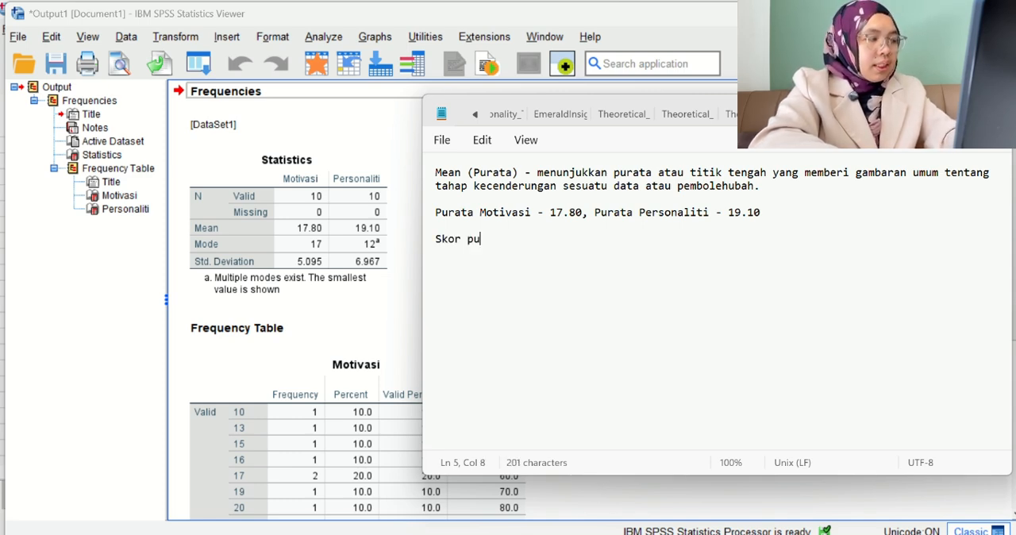
pyautogui.write('rata ')
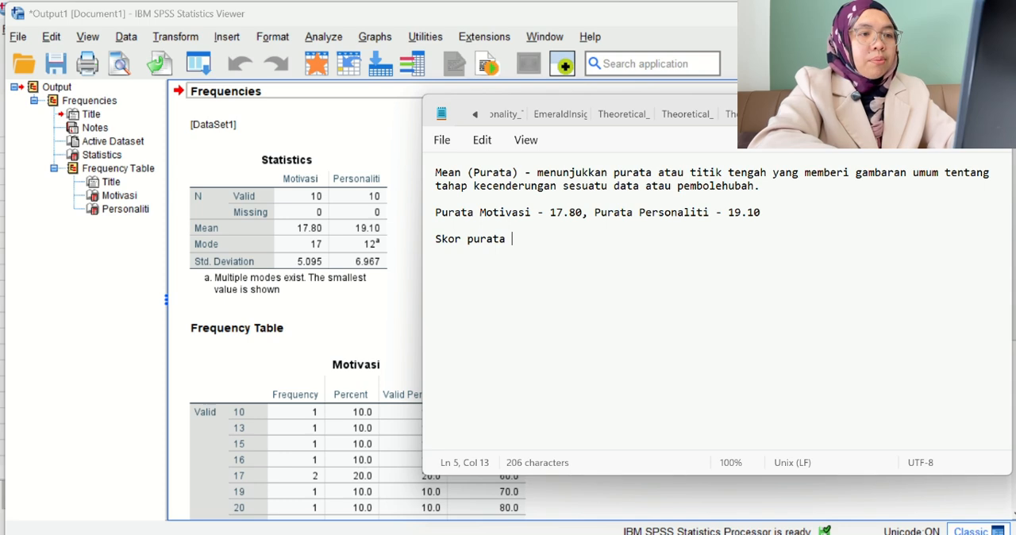
pyautogui.write('motivasi pe')
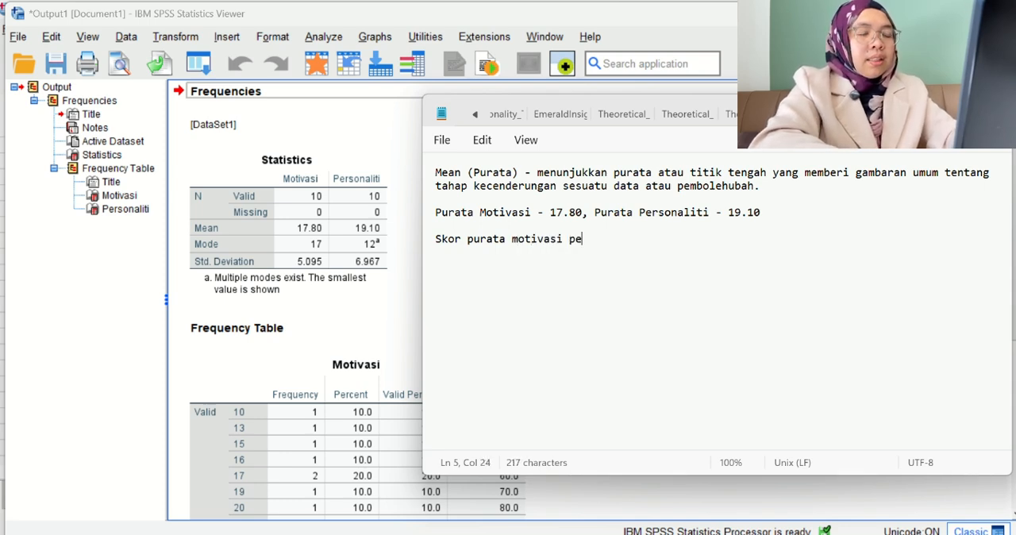
pyautogui.write('lajar adla')
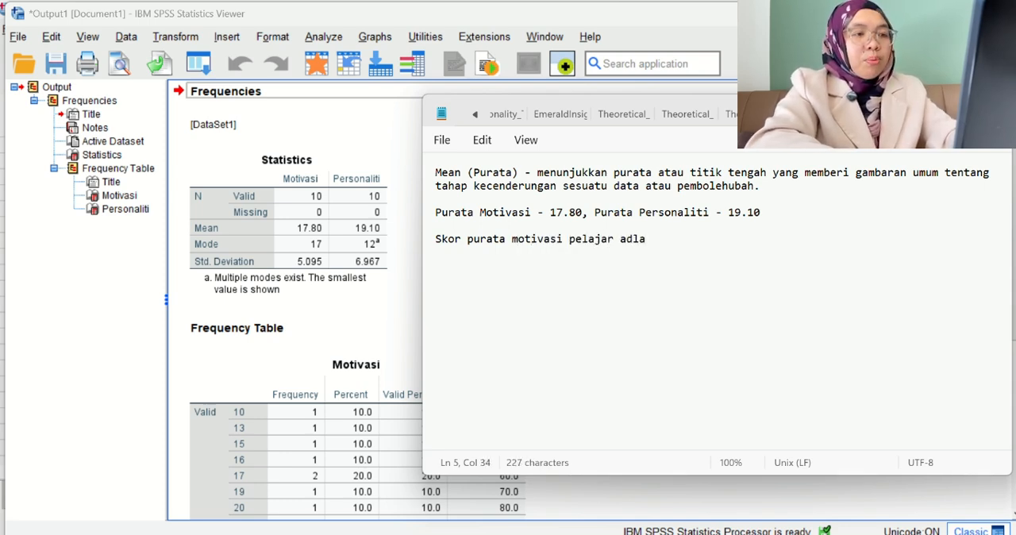
pyautogui.press('BackSpace')
pyautogui.press('BackSpace')
pyautogui.write('alah lebih')
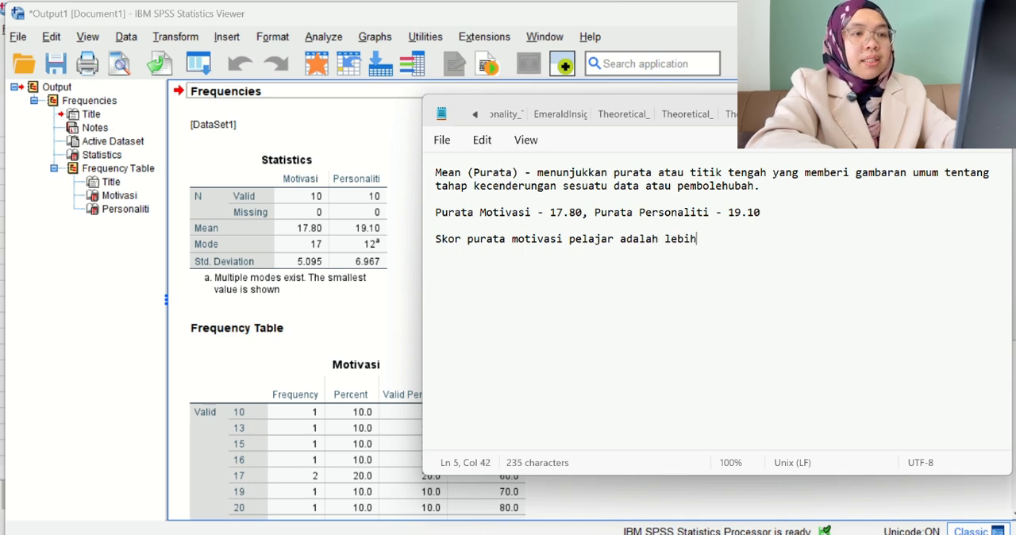
pyautogui.write(' rendah sed')
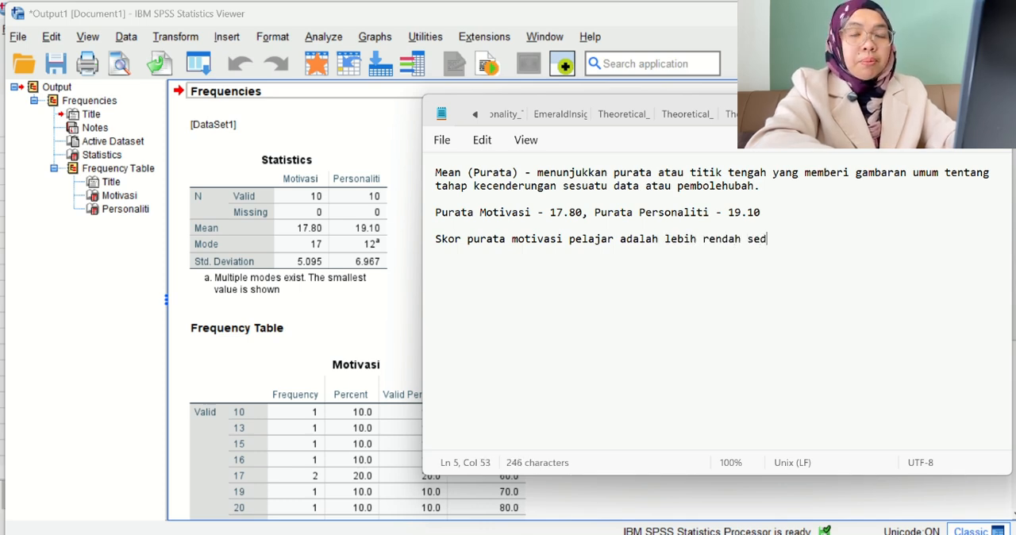
pyautogui.write('ikit berbandi')
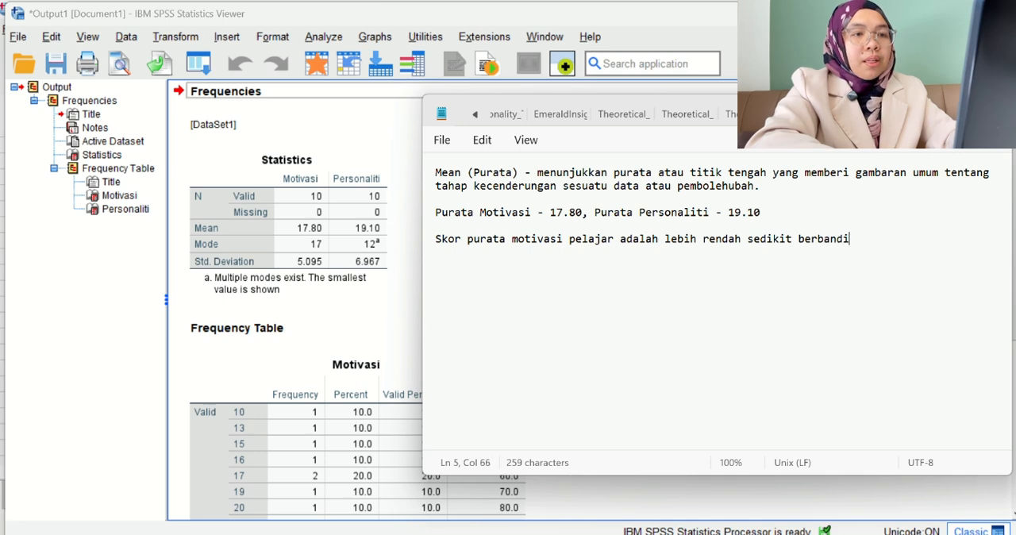
pyautogui.write('ng skor ')
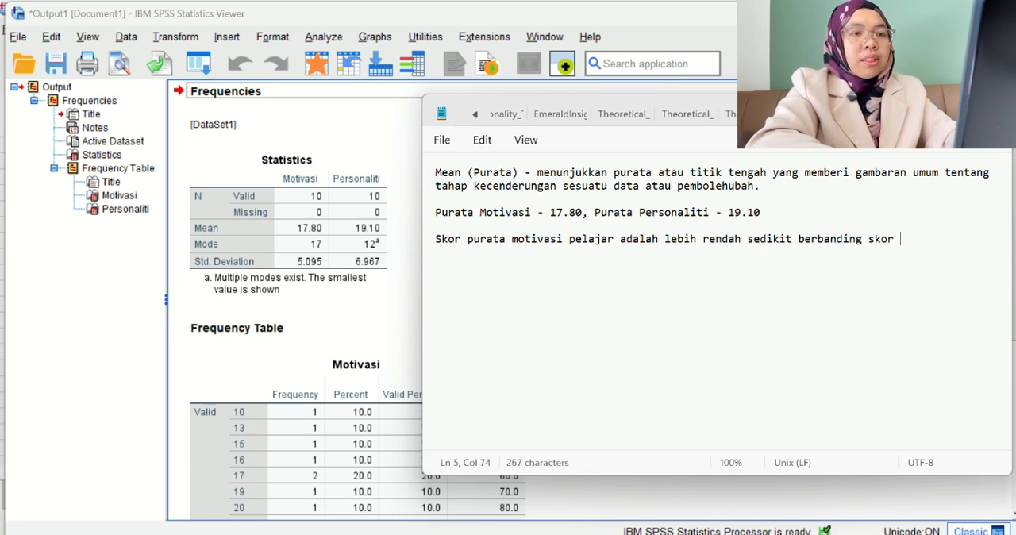
pyautogui.write('pur')
# Complete the mean comparison sentence with "rendah sedikit berbanding skor purata personaliti.".
pyautogui.press('BackSpace')
pyautogui.write('urata p')
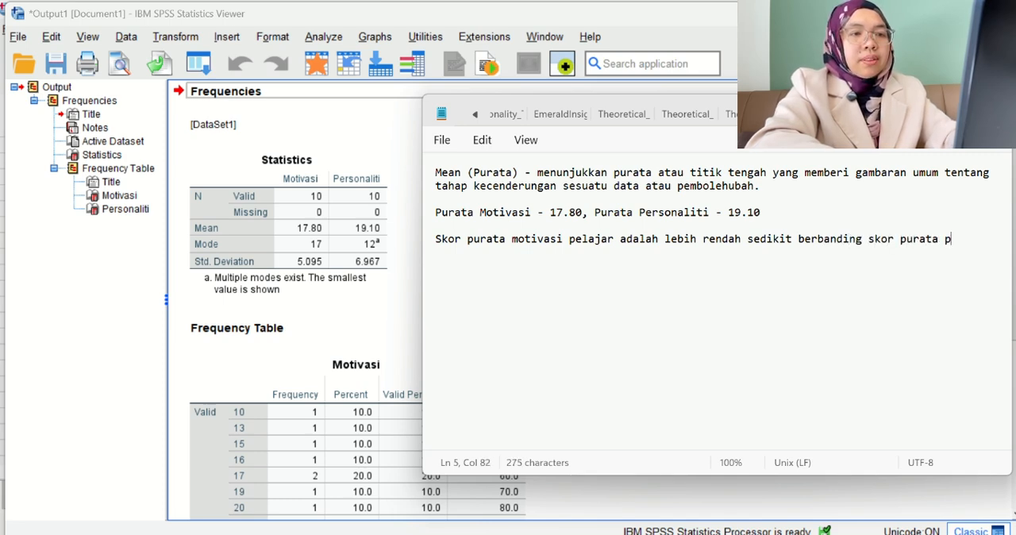
pyautogui.write('ersonali')
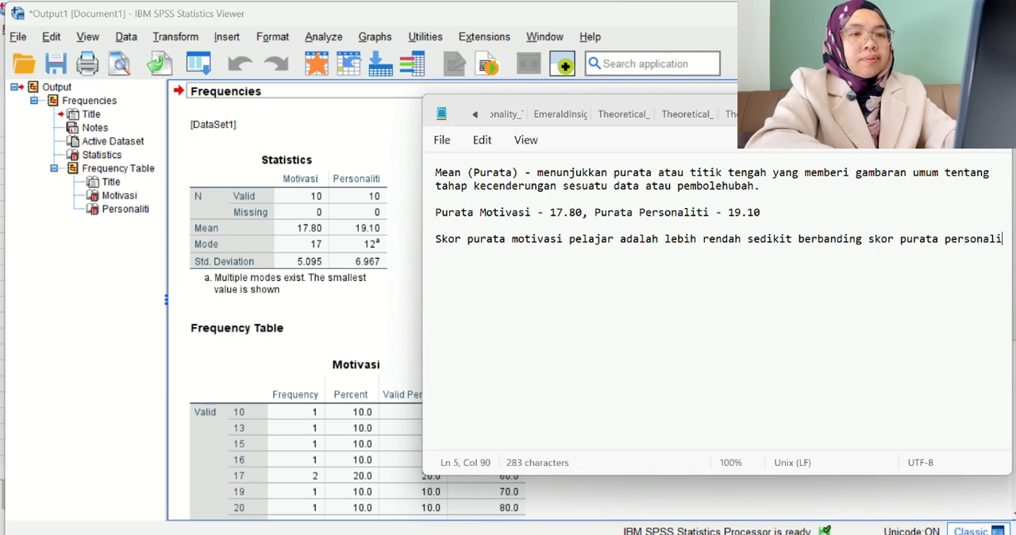
pyautogui.write('ti. ')
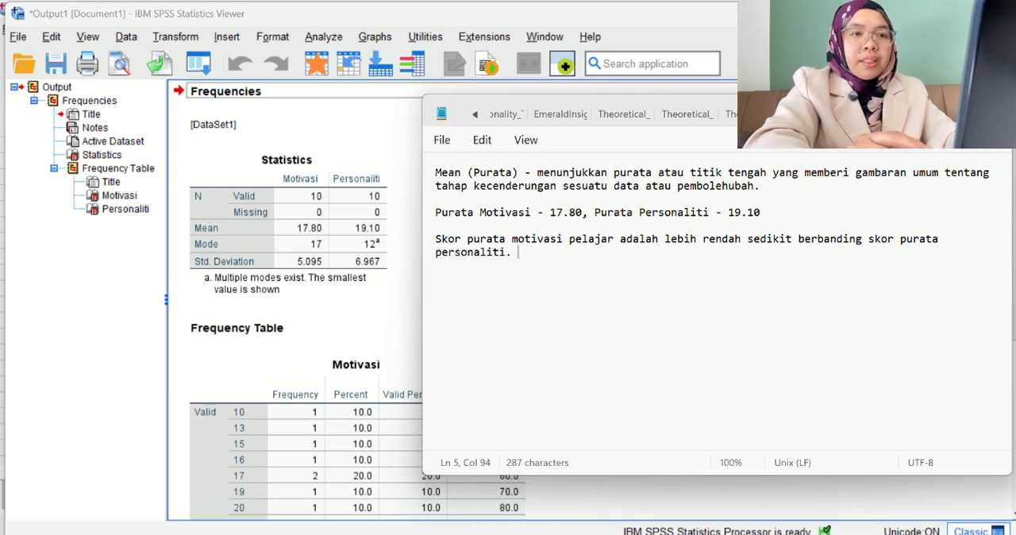
pyautogui.write('Pelajar ')
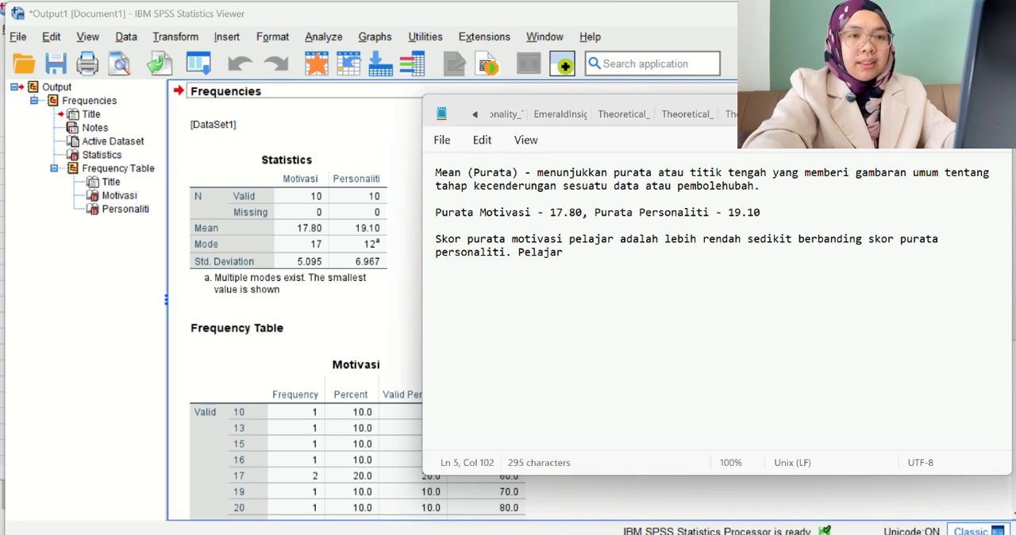
pyautogui.write('cenderu')
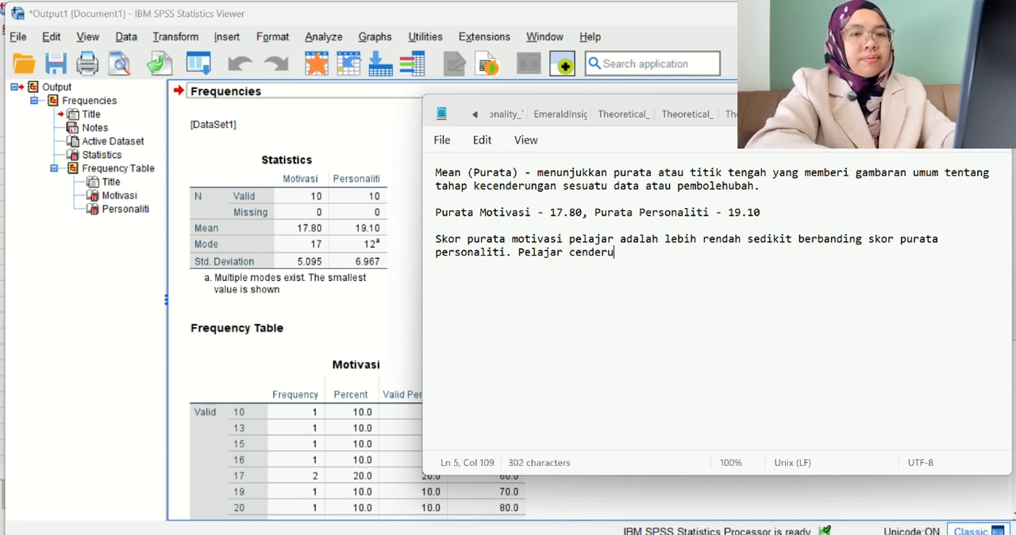
pyautogui.write('ng menunjukkan')
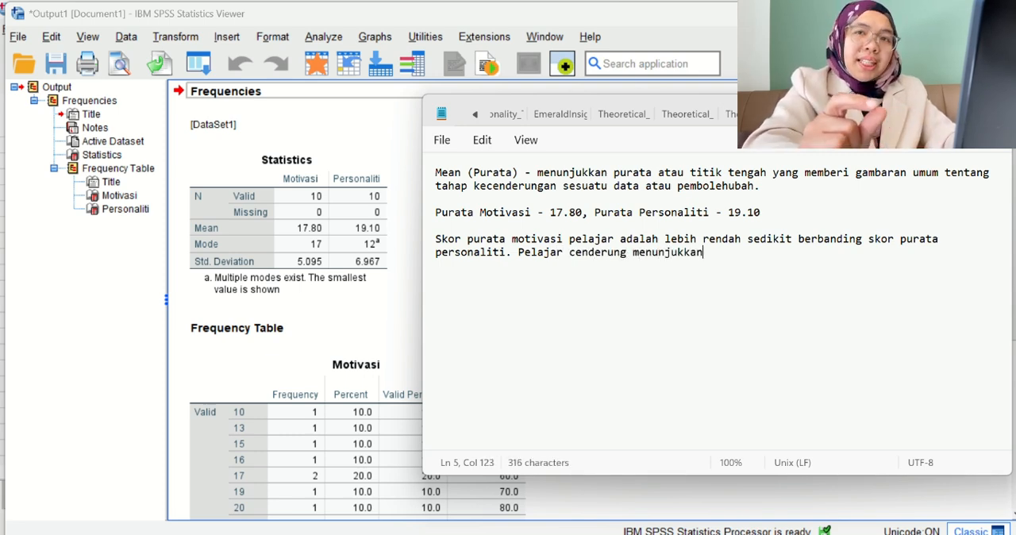
pyautogui.write(' ciri-ciri')
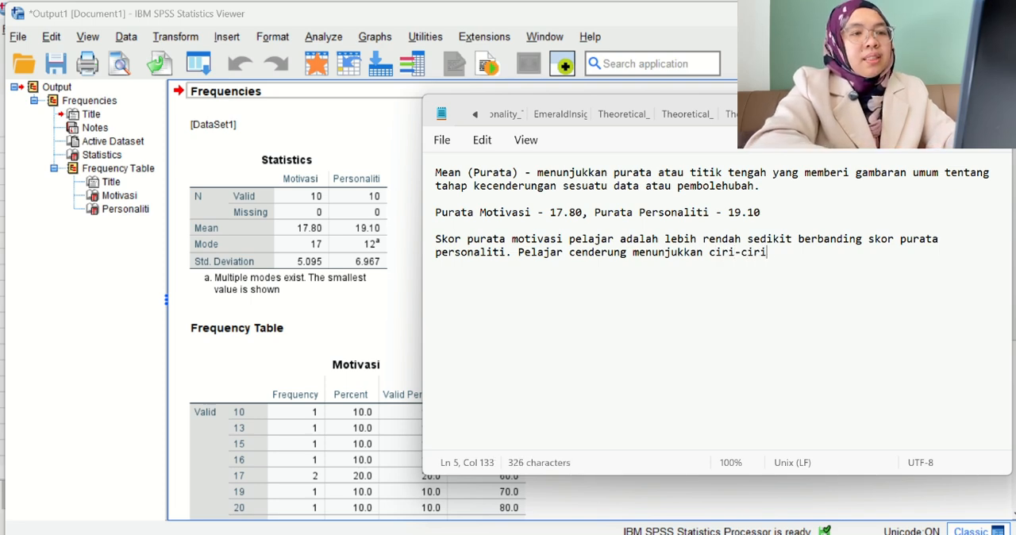
pyautogui.write(' personaliti ')
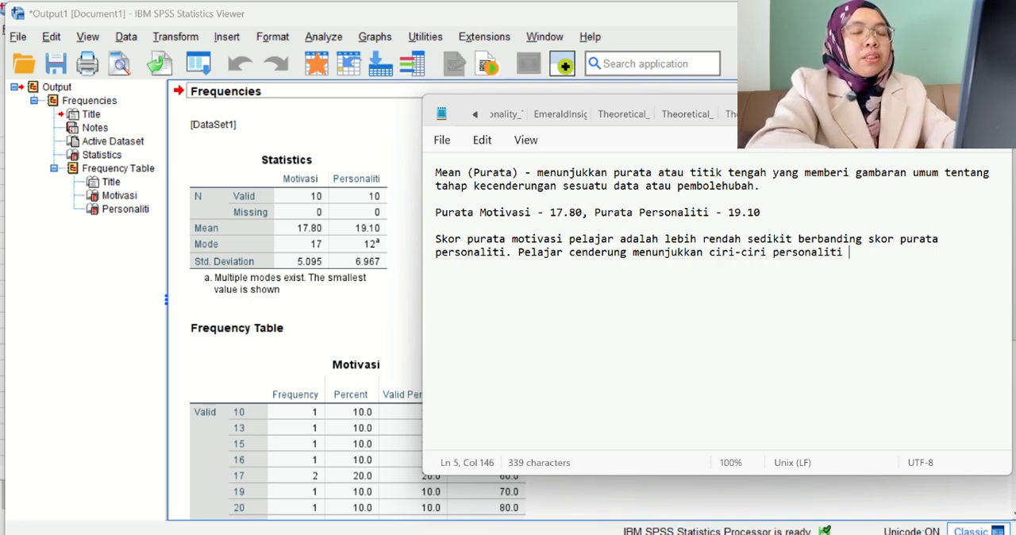
pyautogui.write('lebih tin')
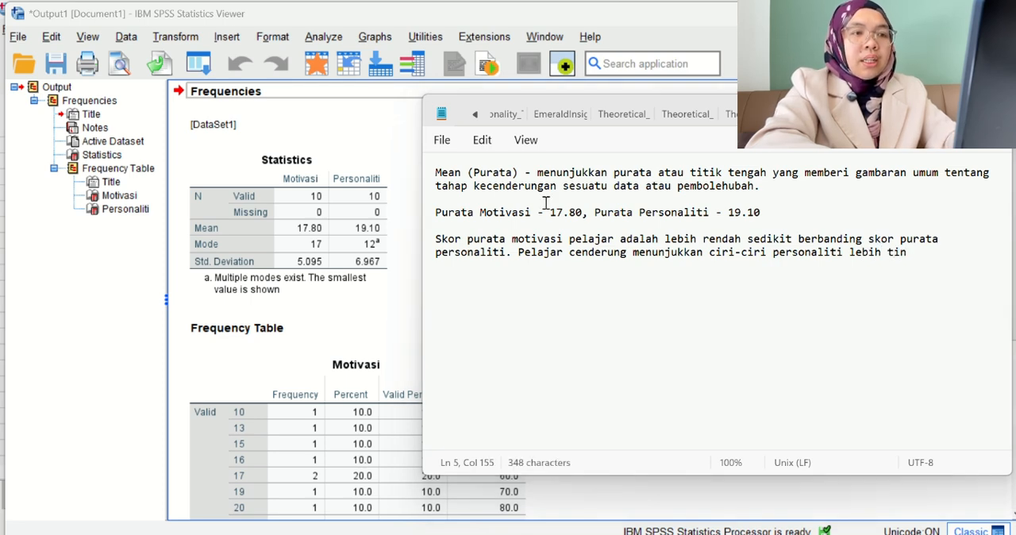
pyautogui.write('gi')
# Finish the second interpretation sentence with "lebih tinggi sedikit berbanding motivasi mereka.".
pyautogui.press('BackSpace')
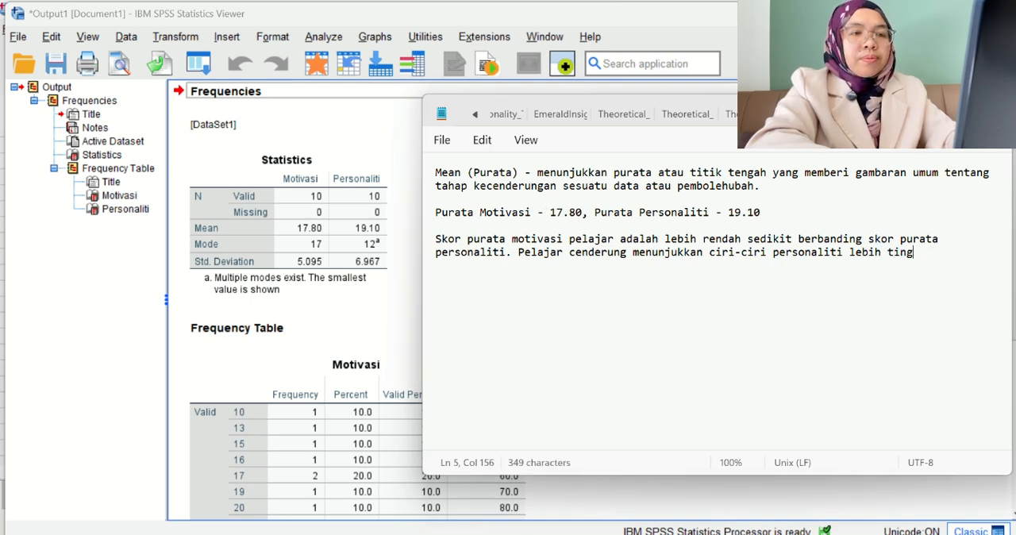
pyautogui.write('gi sedikit')
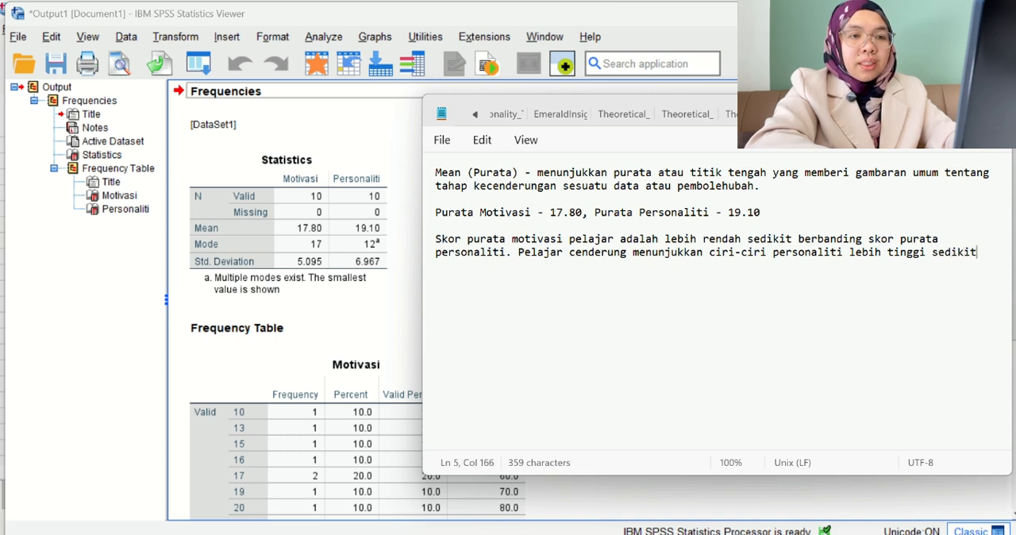
pyautogui.write(' berband')
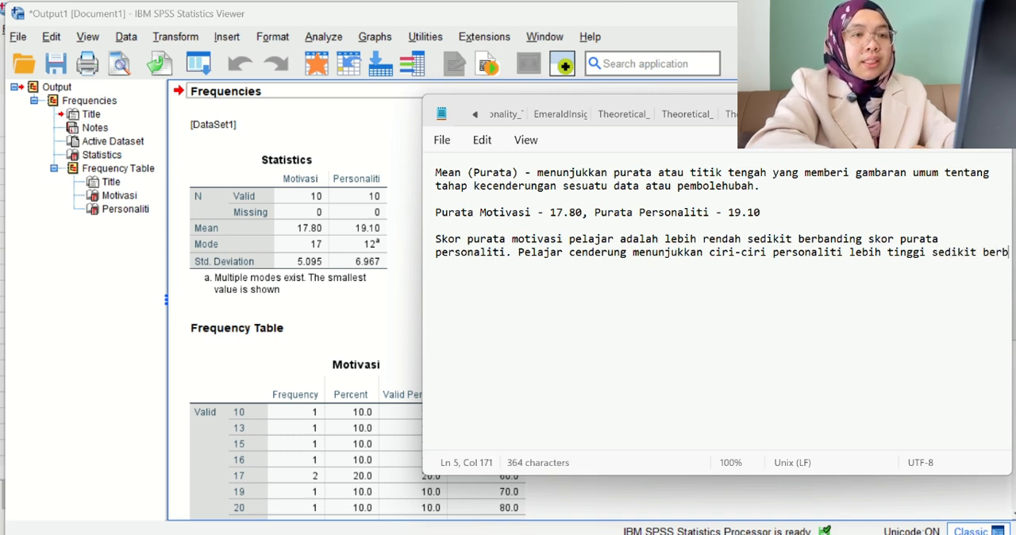
pyautogui.write('i')
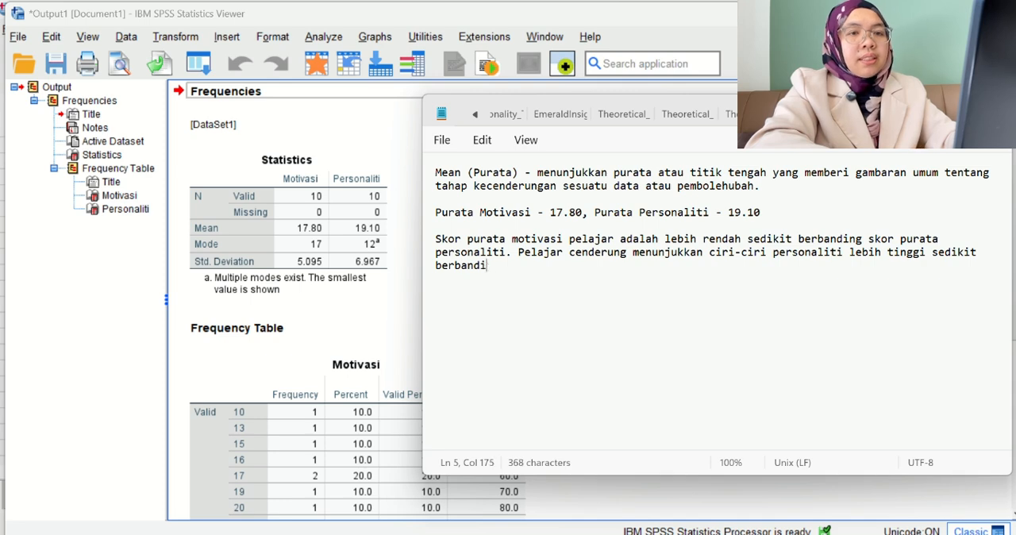
pyautogui.write('ng motivasi ')
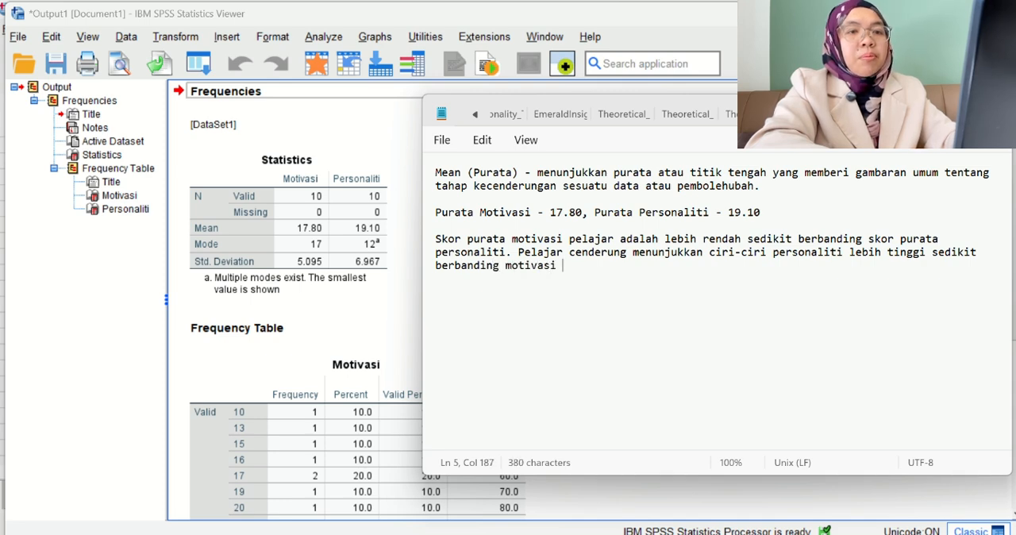
pyautogui.write('mereka.')
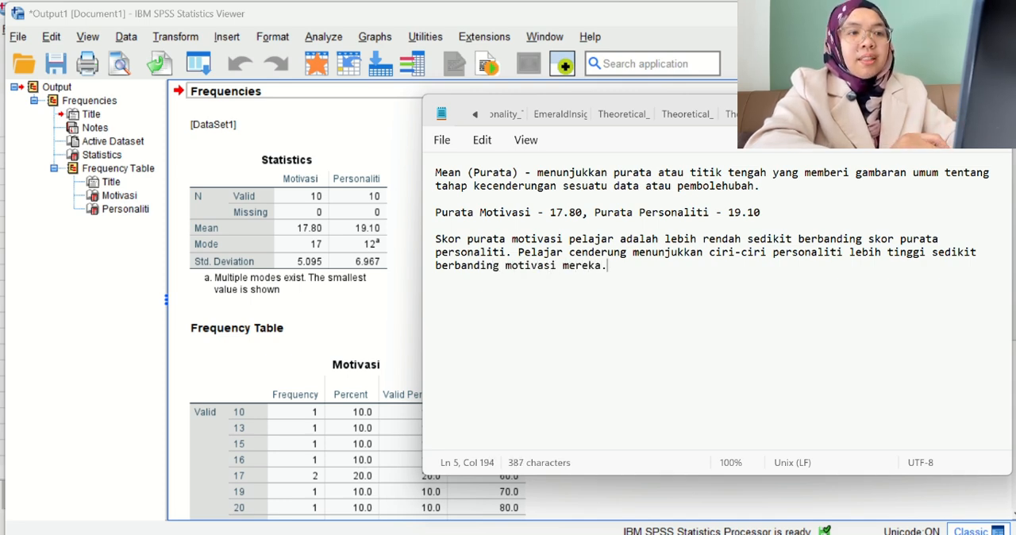
# Leave a blank line below the mean's interpretation and start a new entry labelled "Mode (mod) -".
pyautogui.press('Return')
pyautogui.press('Return')
pyautogui.write('Med')
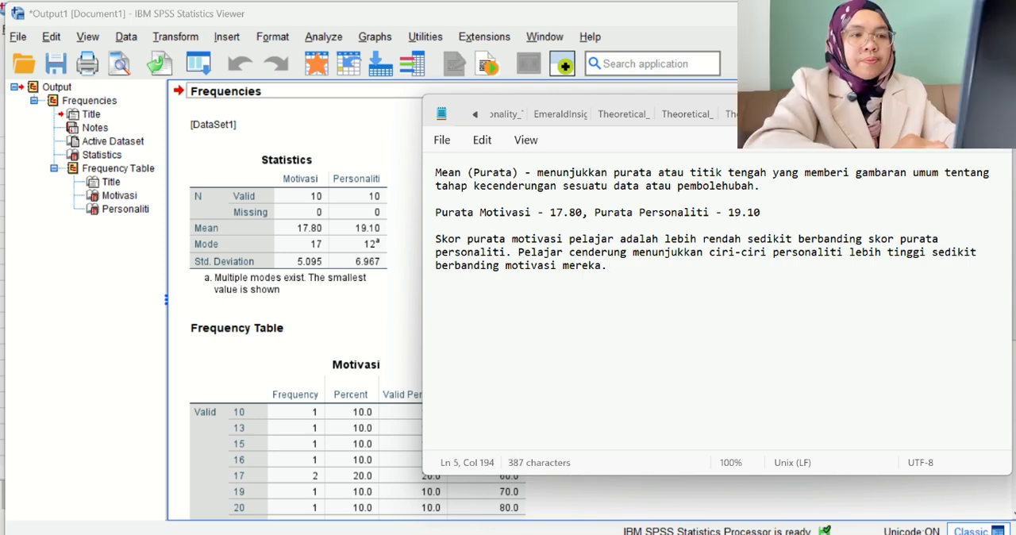
pyautogui.press('Return')
pyautogui.write('Mod')
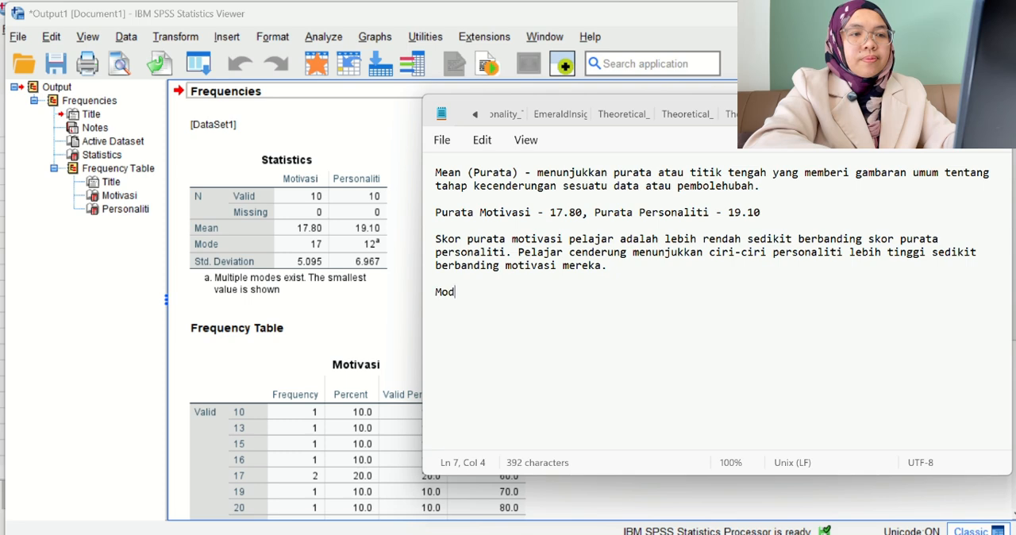
pyautogui.write('e')
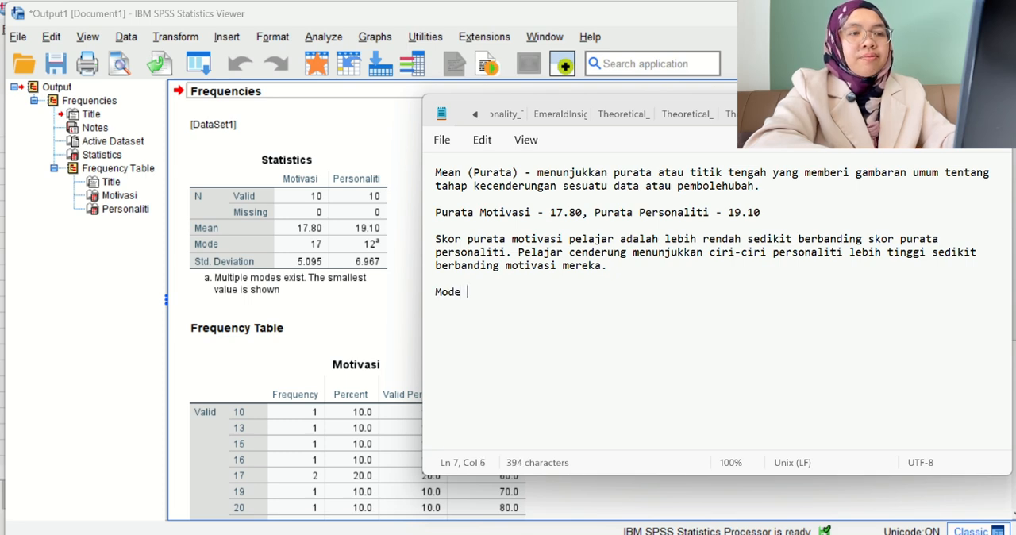
pyautogui.write(' (mod)')
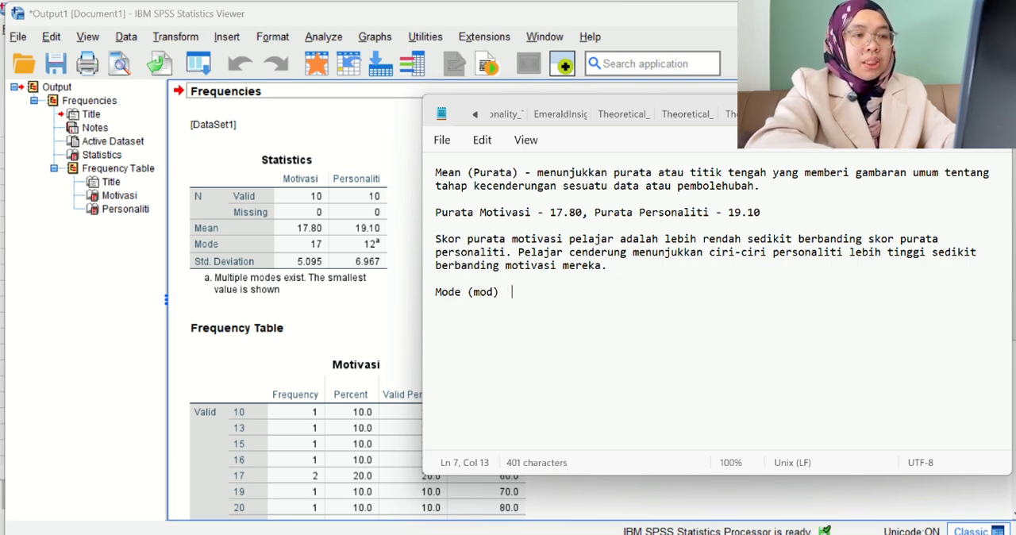
pyautogui.write(' -')
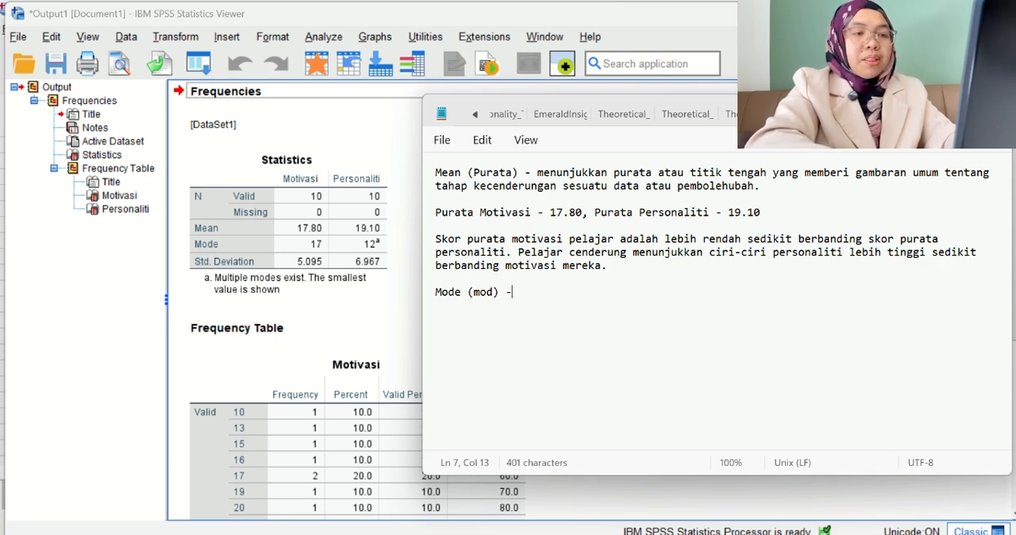
pyautogui.write(' me')
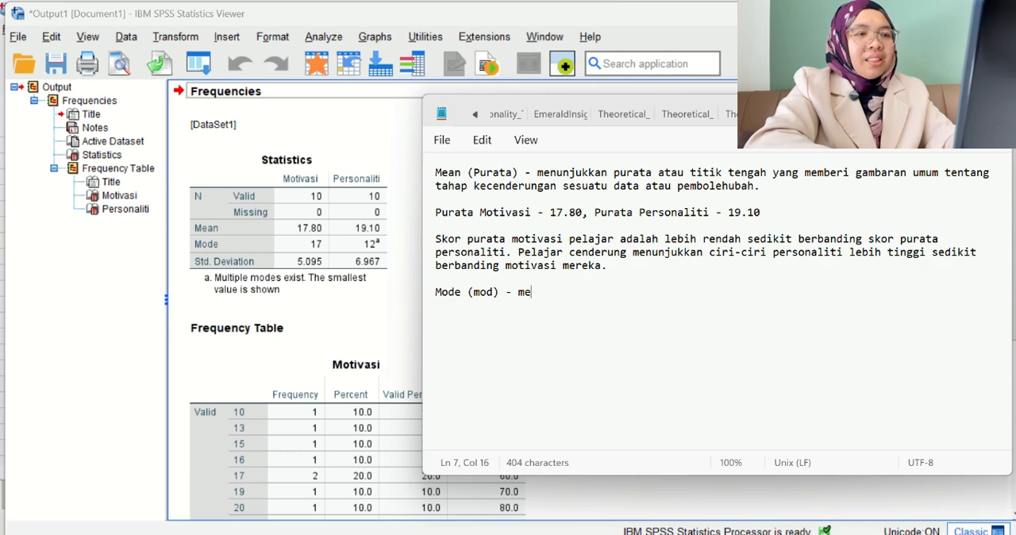
pyautogui.write('nunjukkan ')
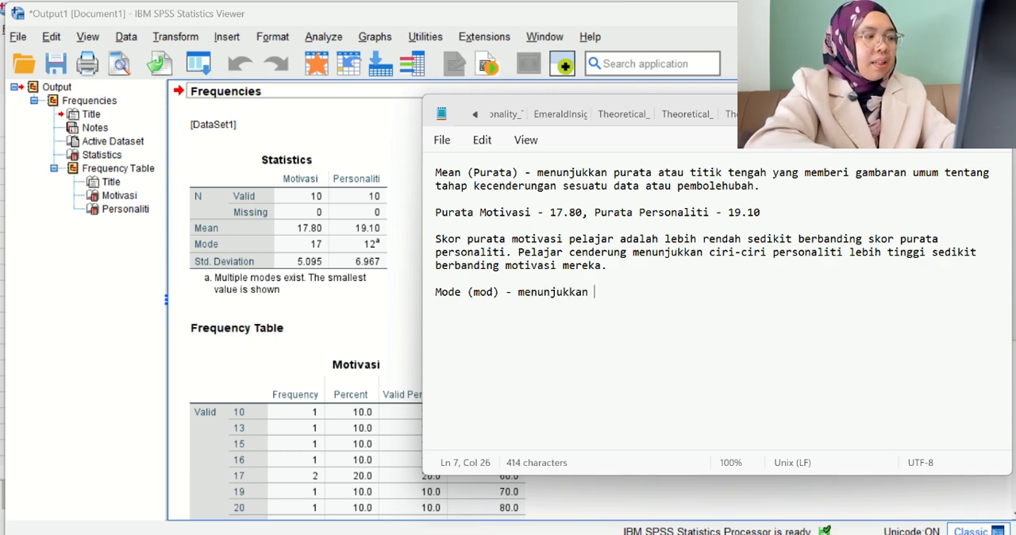
pyautogui.write('nilai')
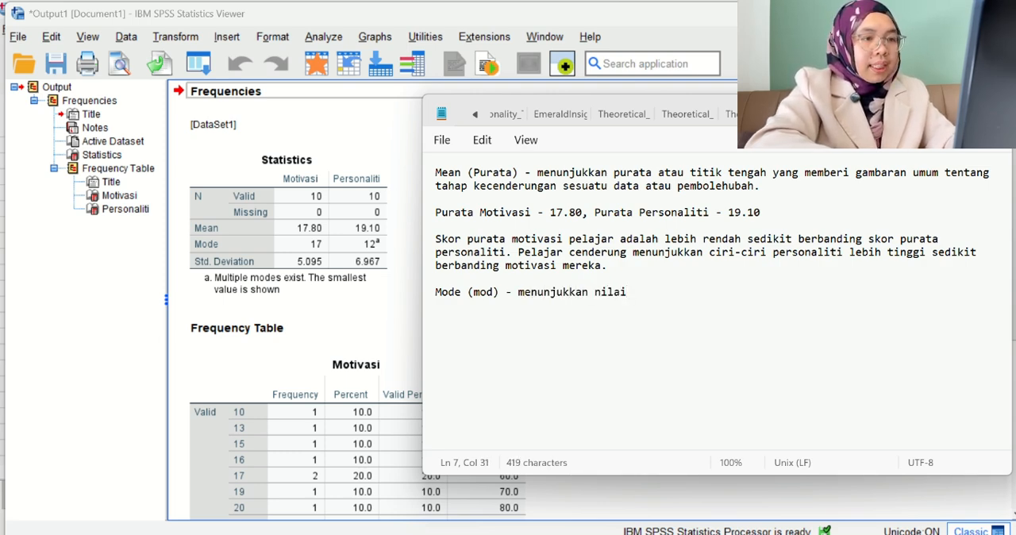
pyautogui.write(' paling lazim')
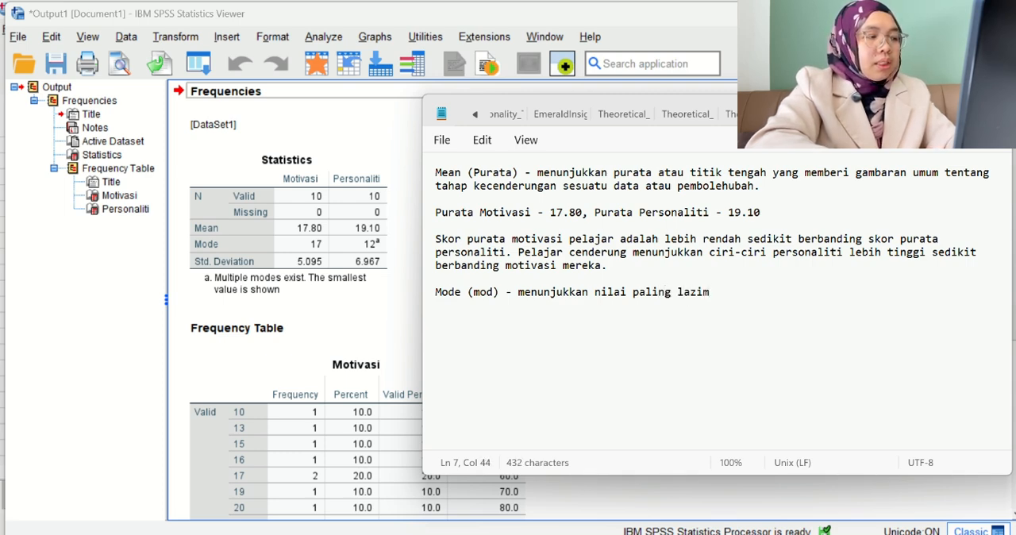
pyautogui.write(' atau p')
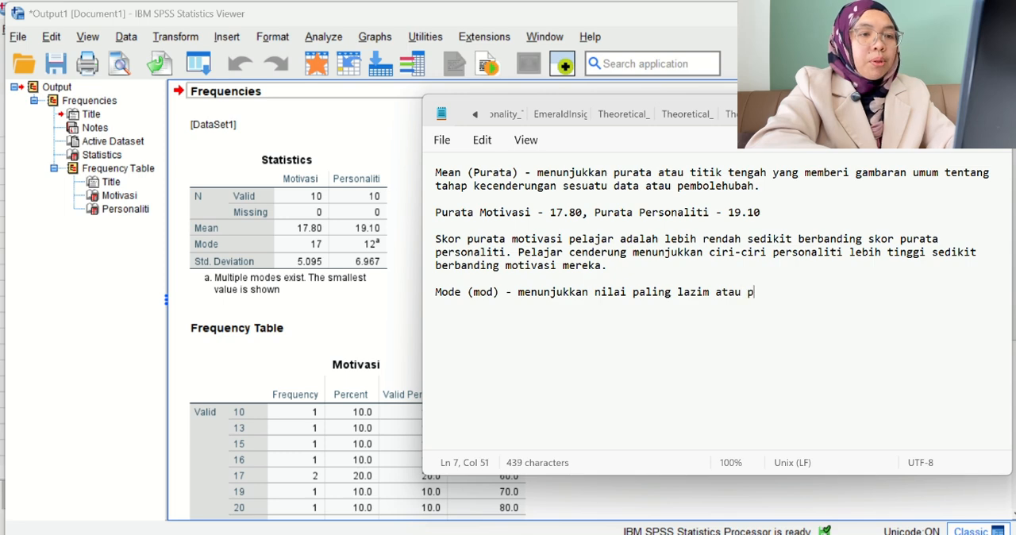
pyautogui.write('opup')
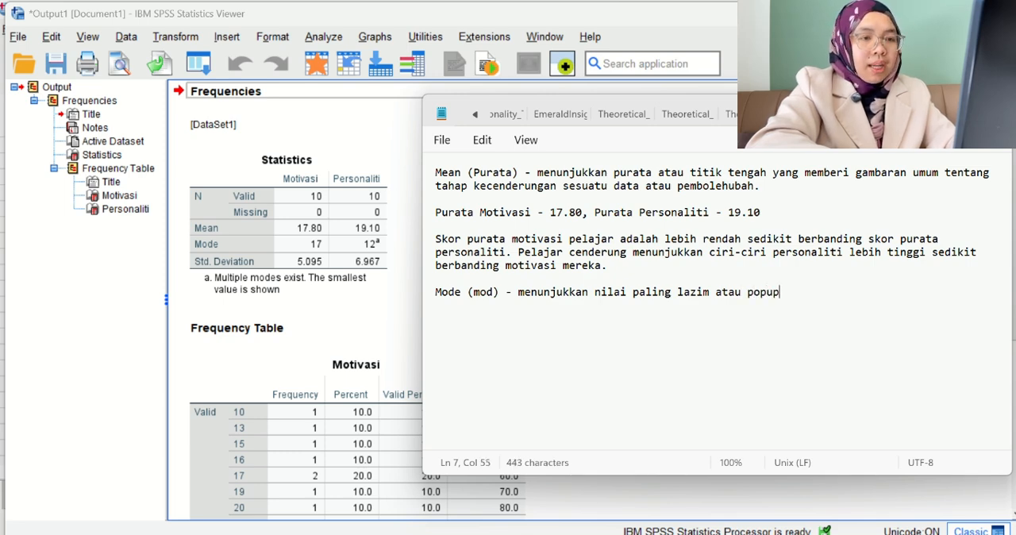
# Begin the mode's definition after its label with "menunjukkan nilai paling lazim atau popular".
pyautogui.press('BackSpace')
pyautogui.write('lar ')
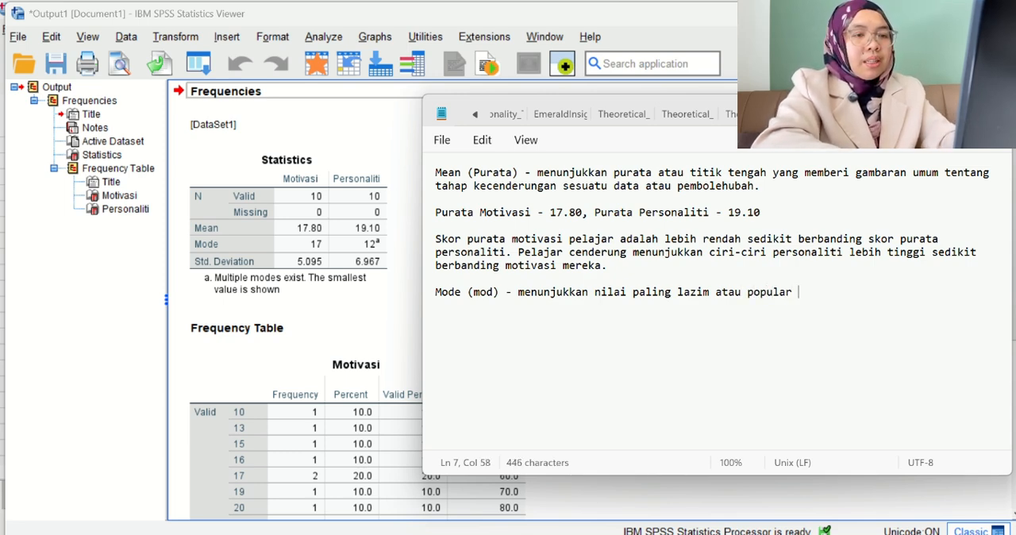
pyautogui.write('(nil')
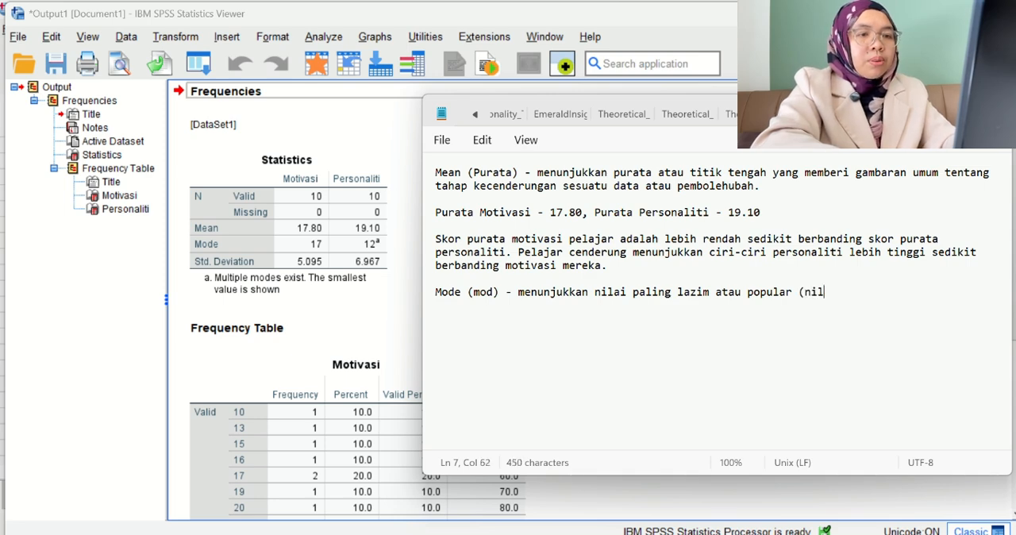
pyautogui.write('ai berua')
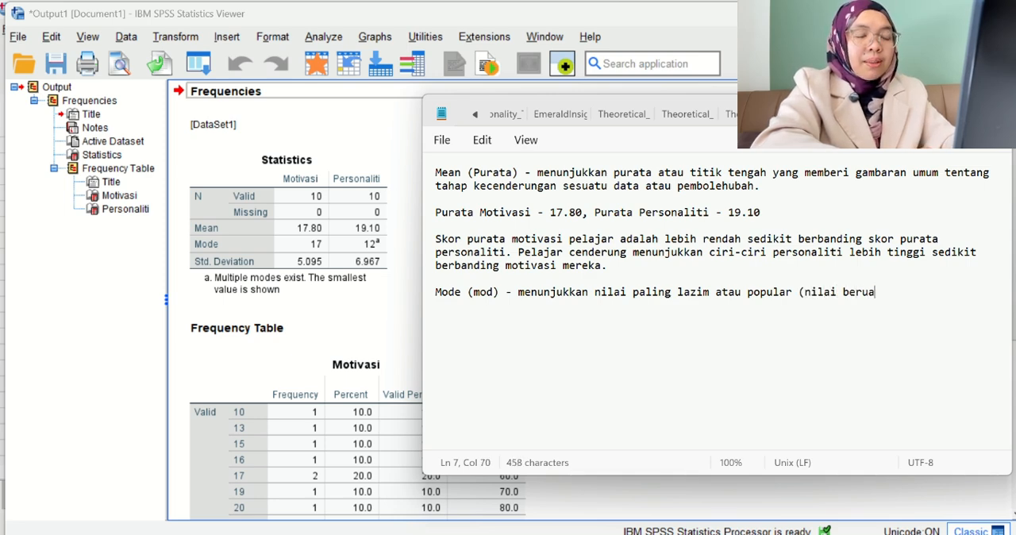
# Finish the mode's definition with the bracketed remark "(nilai berulang).".
pyautogui.press('BackSpace')
pyautogui.write('k')
pyautogui.press('BackSpace')
pyautogui.write('lang')
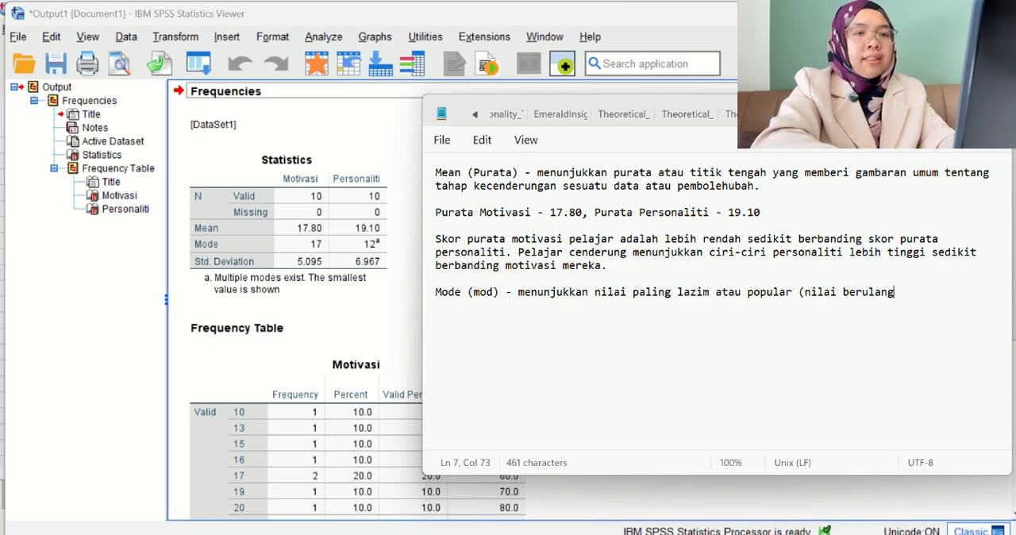
pyautogui.write(').')
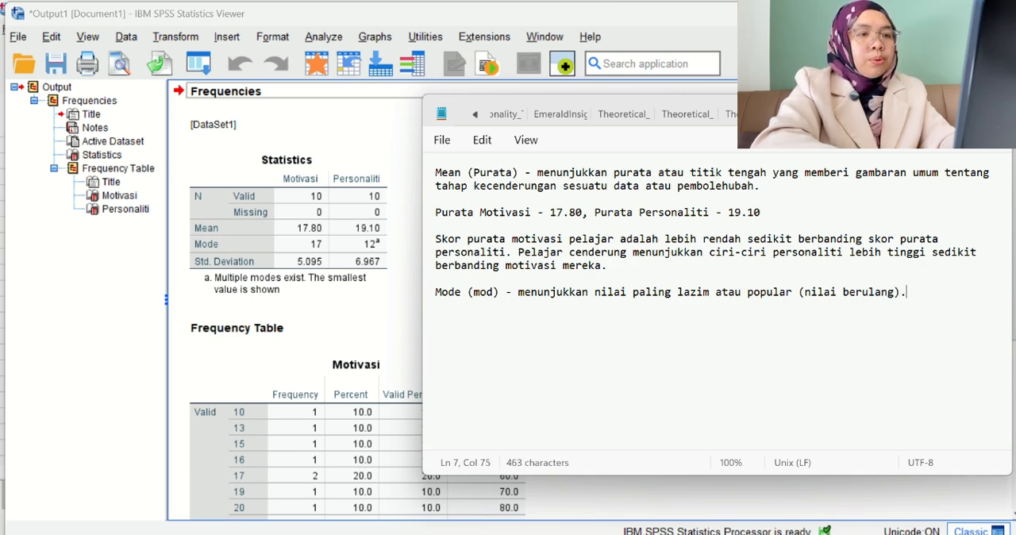
# Leave a blank line below the mode's definition and record "Mod Motivasi - 17".
pyautogui.press('Return')
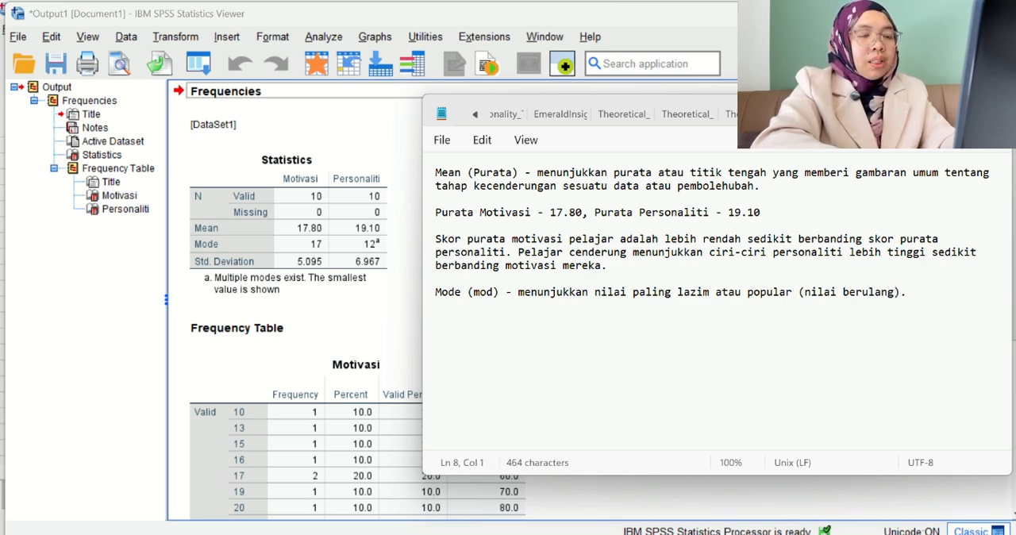
pyautogui.press('Return')
pyautogui.write('Mod')
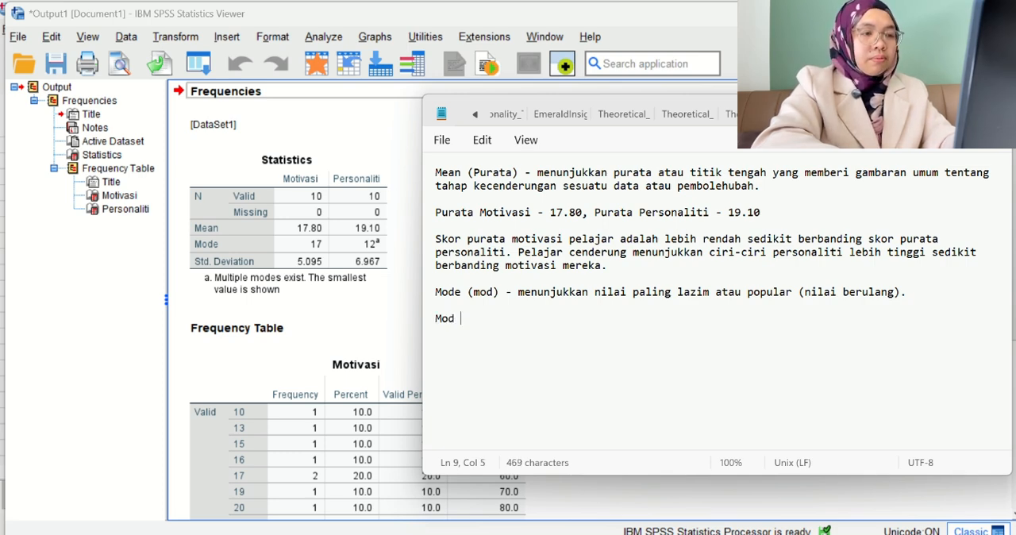
pyautogui.write('Moit')
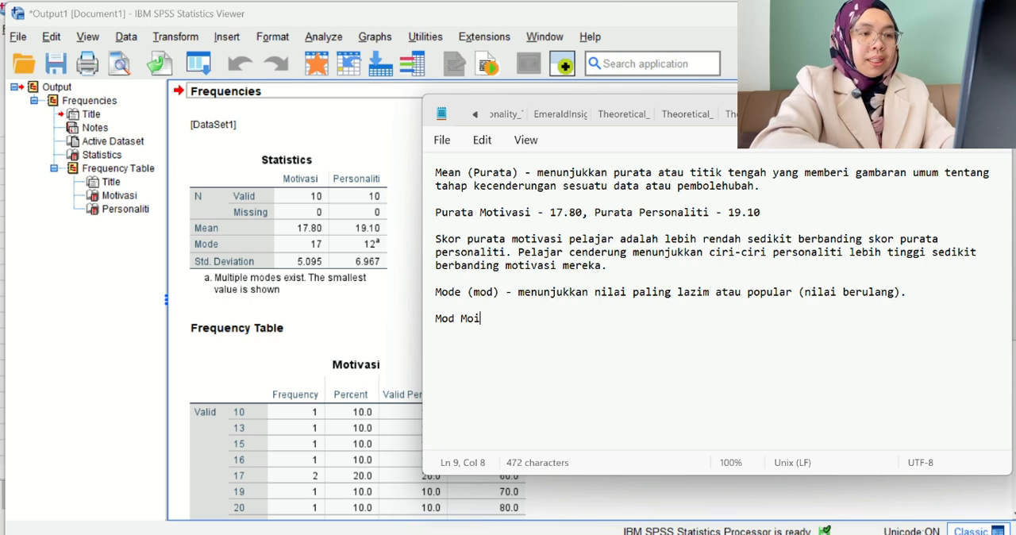
pyautogui.press('BackSpace')
pyautogui.press('BackSpace')
pyautogui.write('tivasi ')
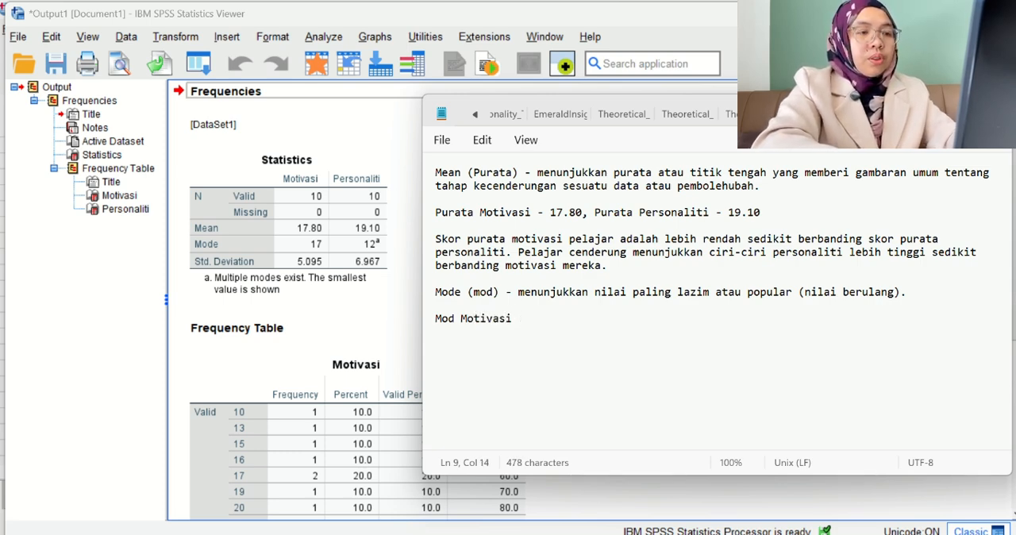
pyautogui.write('- 1')
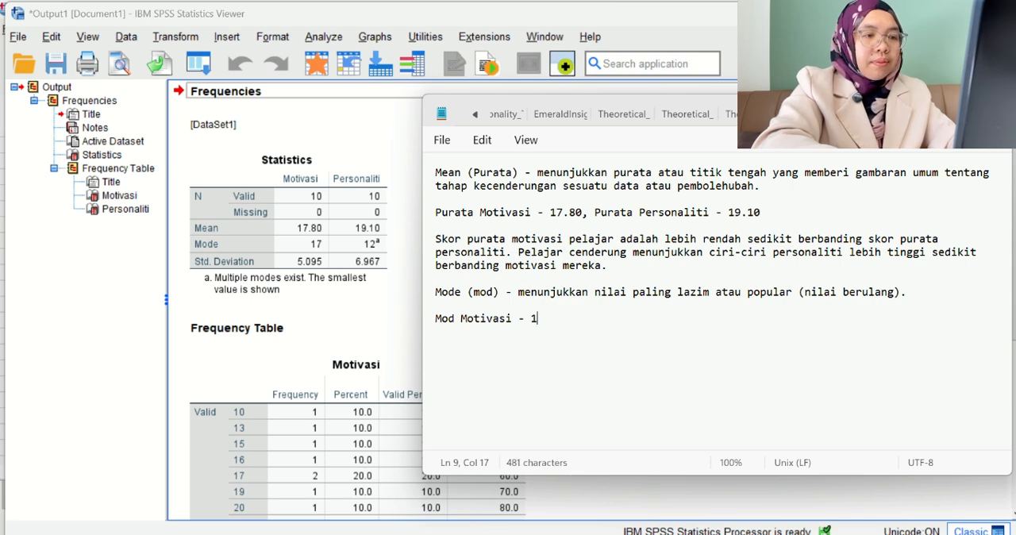
pyautogui.write('4')
pyautogui.press('BackSpace')
pyautogui.write('7')
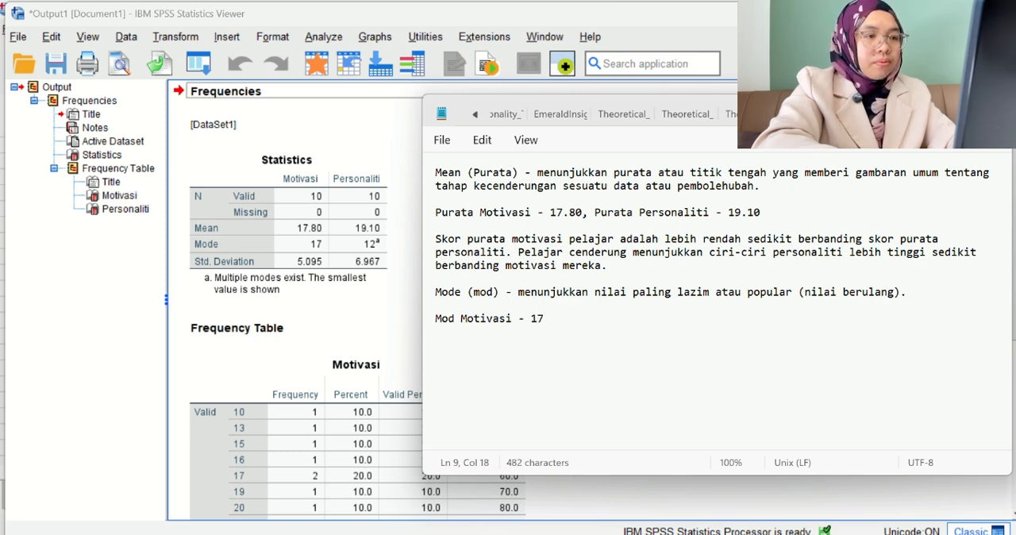
pyautogui.write(', Mod')
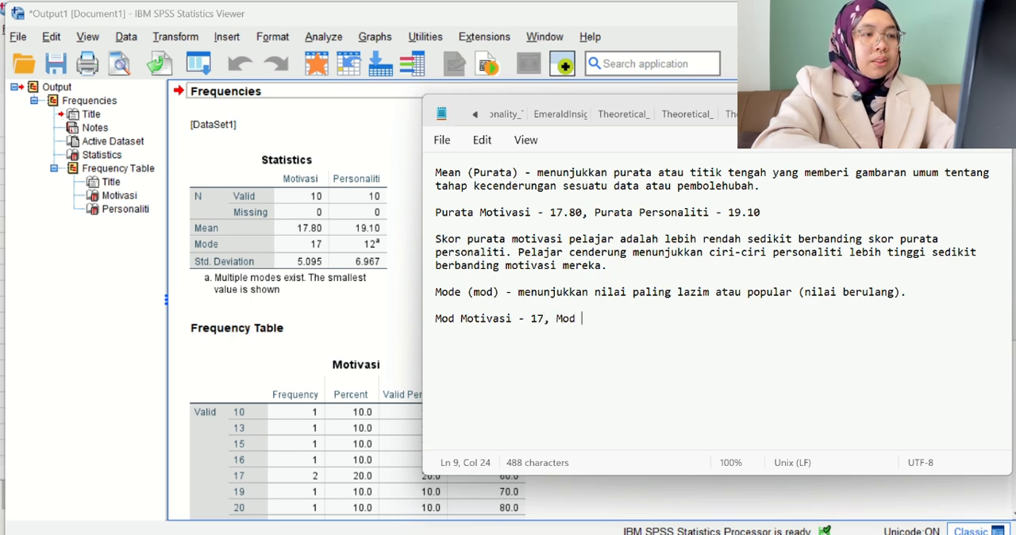
pyautogui.write(' Persona')
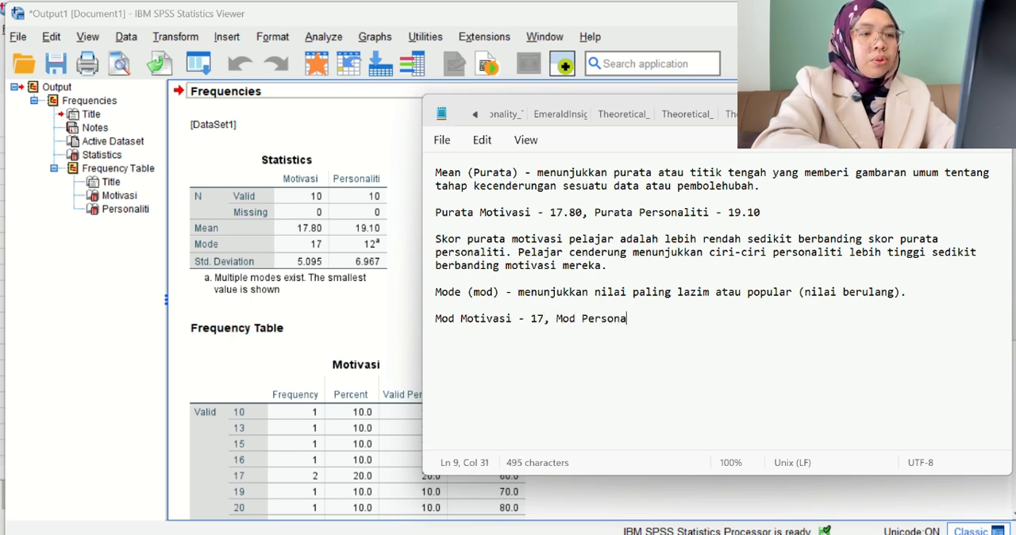
pyautogui.write('liti ')
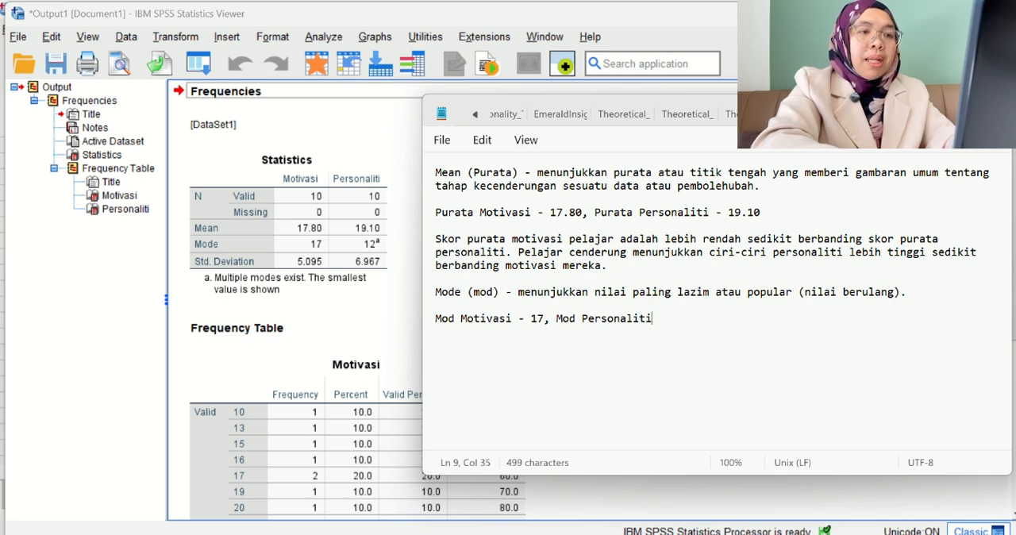
pyautogui.write('(')
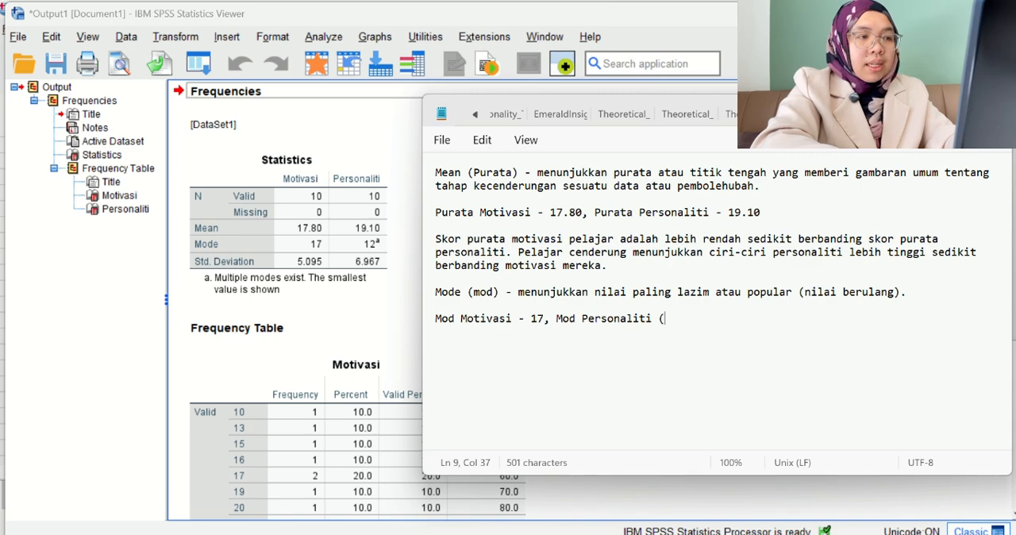
pyautogui.write('m')
pyautogui.write('ultiple')
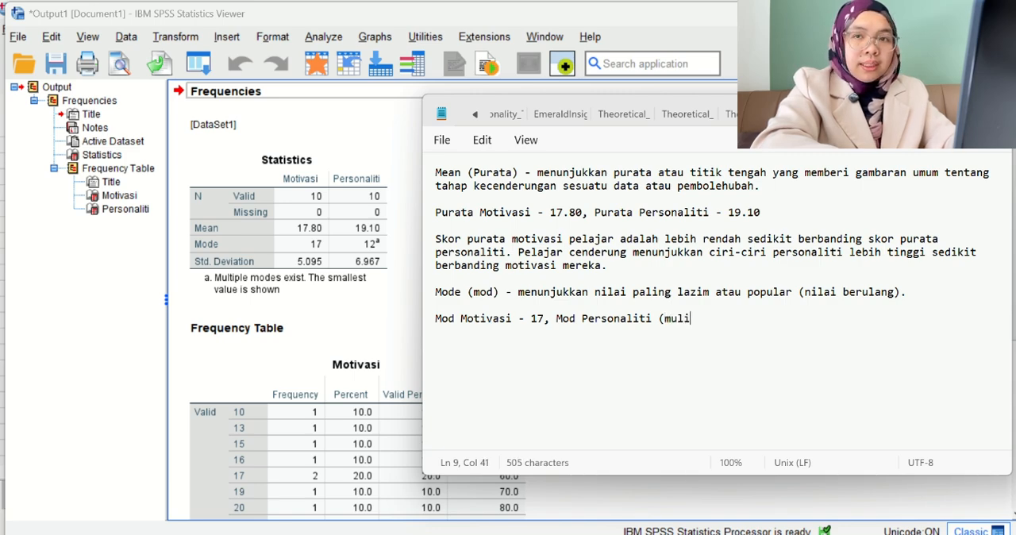
pyautogui.write(' mod')
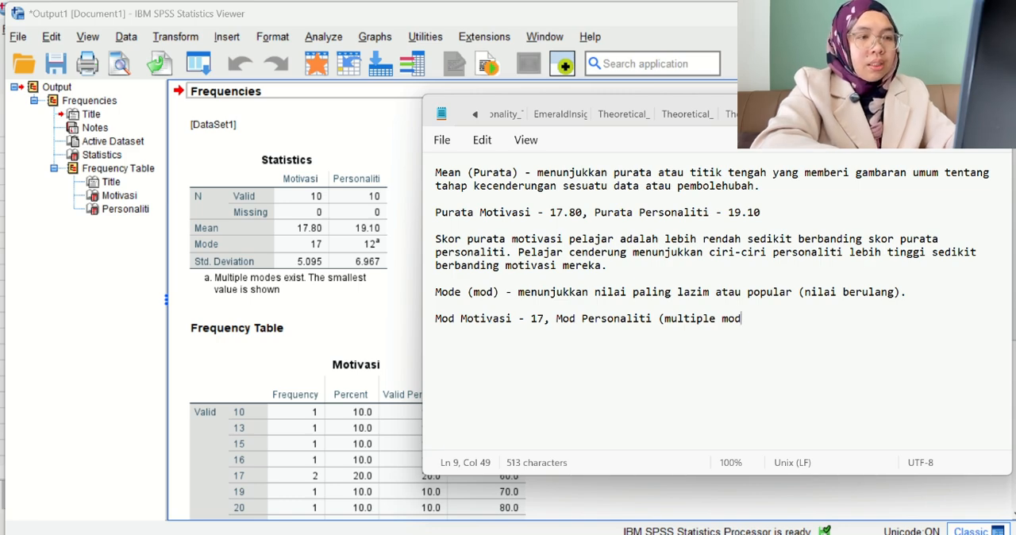
pyautogui.write('s')
pyautogui.press('BackSpace')
pyautogui.press('BackSpace')
pyautogui.press('BackSpace')
pyautogui.press('BackSpace')
pyautogui.press('BackSpace')
pyautogui.press('BackSpace')
pyautogui.press('BackSpace')
pyautogui.press('BackSpace')
pyautogui.press('BackSpace')
pyautogui.press('BackSpace')
pyautogui.press('BackSpace')
pyautogui.press('BackSpace')
pyautogui.press('BackSpace')
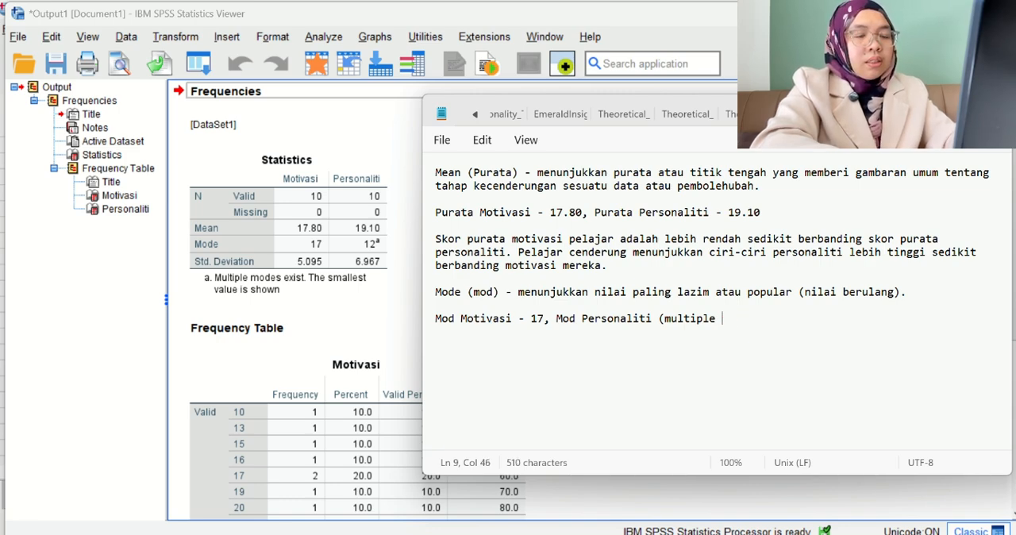
# Complete the personality mode's bracketed remark with "wujudnya multiple mods)" and give its value as "= 12".
pyautogui.write('wu')
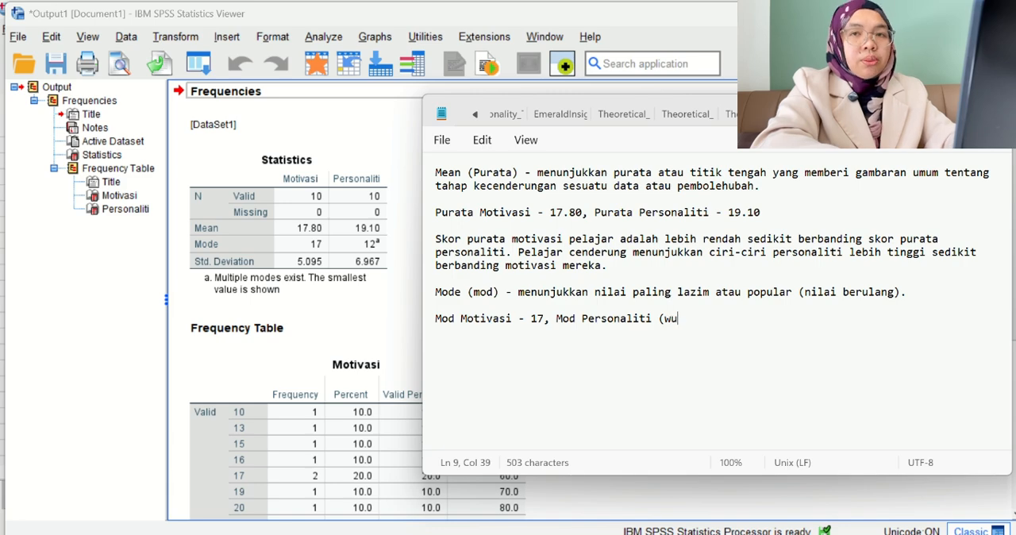
pyautogui.write('judnya ')
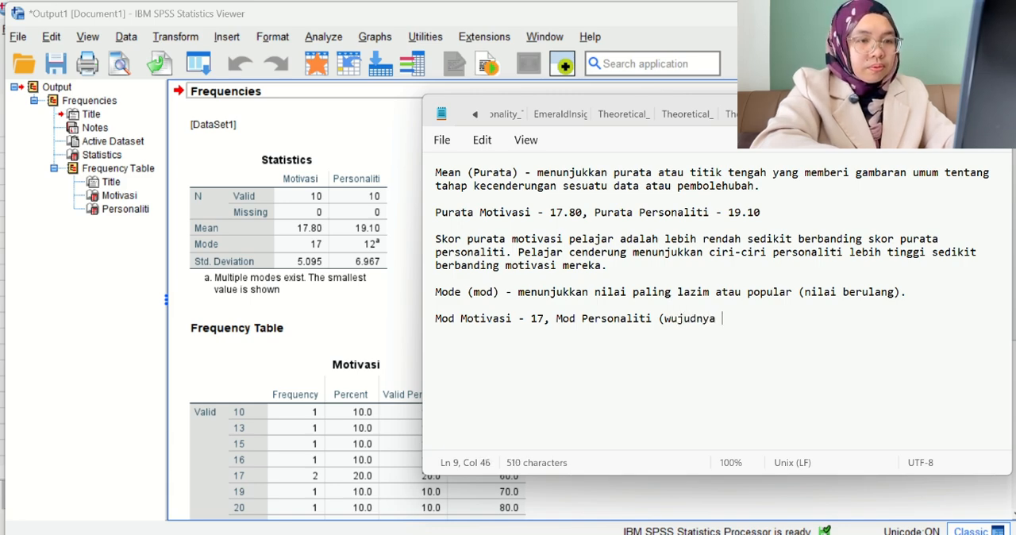
pyautogui.write('multipl')
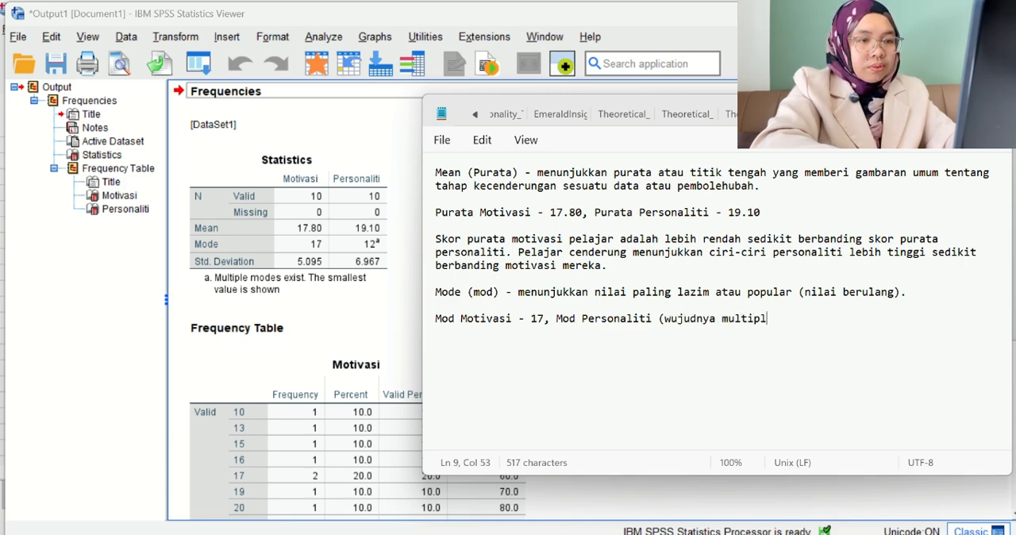
pyautogui.write('e mods)')
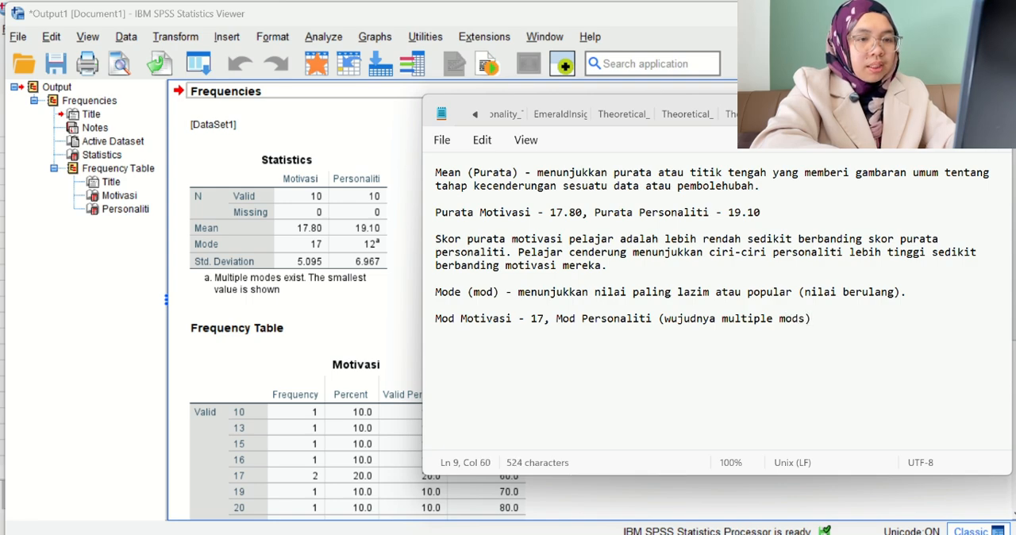
pyautogui.write(' =')
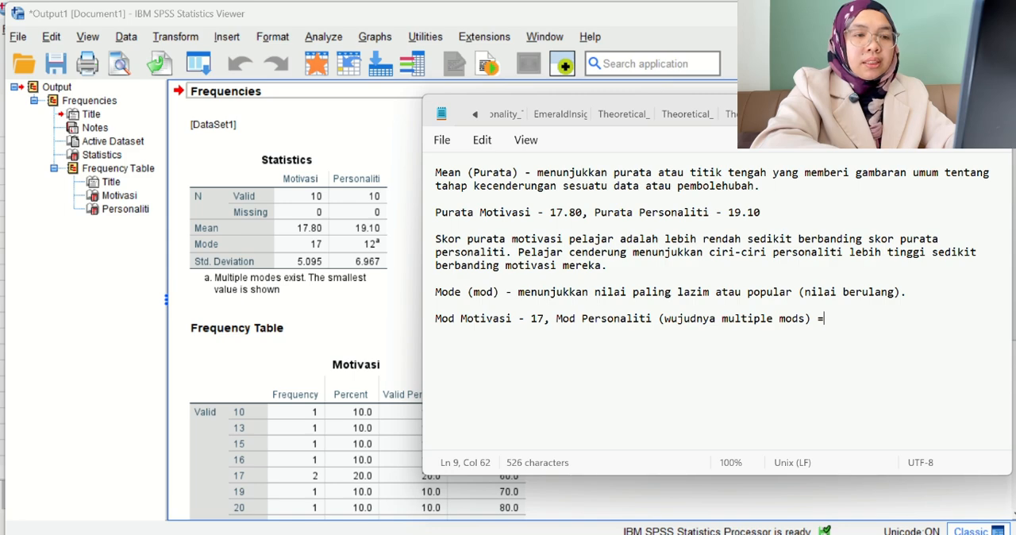
pyautogui.write(' 12')
# Insert "dan spss hanya menunjukkan nilai terkecil" between the bracketed remark and "= 12".
pyautogui.press('Left')
pyautogui.press('Left')
pyautogui.press('Left')
pyautogui.press('Left')
pyautogui.press('Left')
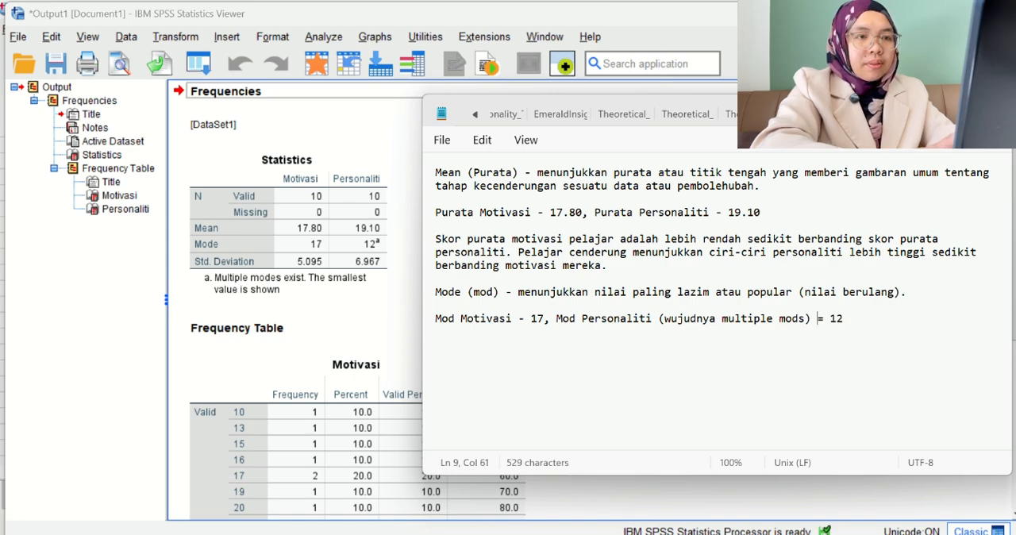
pyautogui.write('dan spss h ')
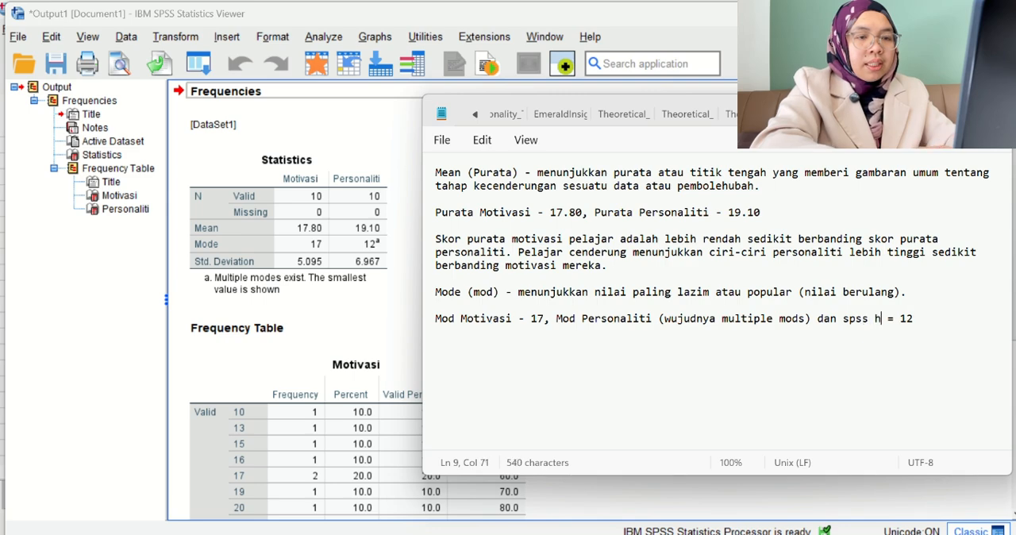
pyautogui.write('anya menunjukkan')
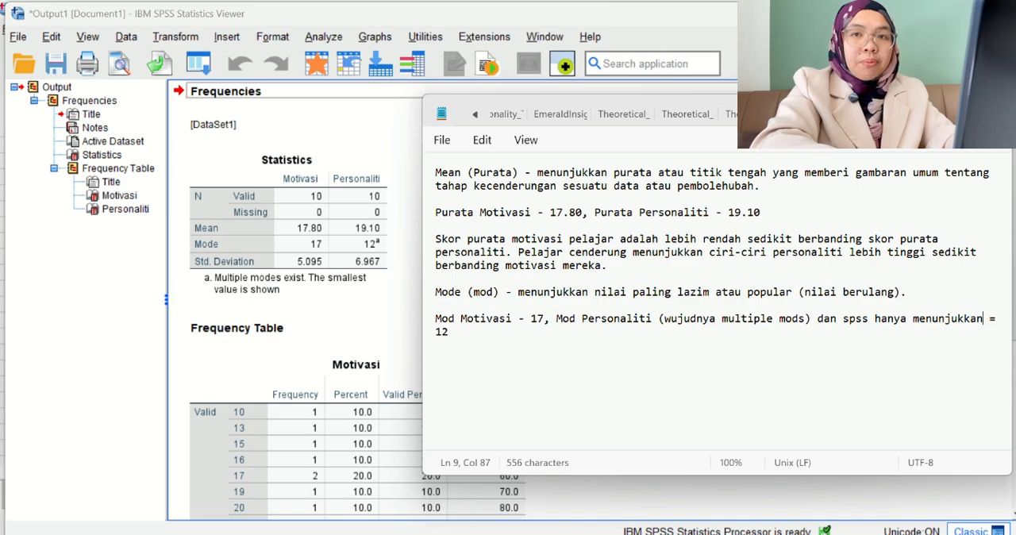
pyautogui.write(' nilai terkecil')
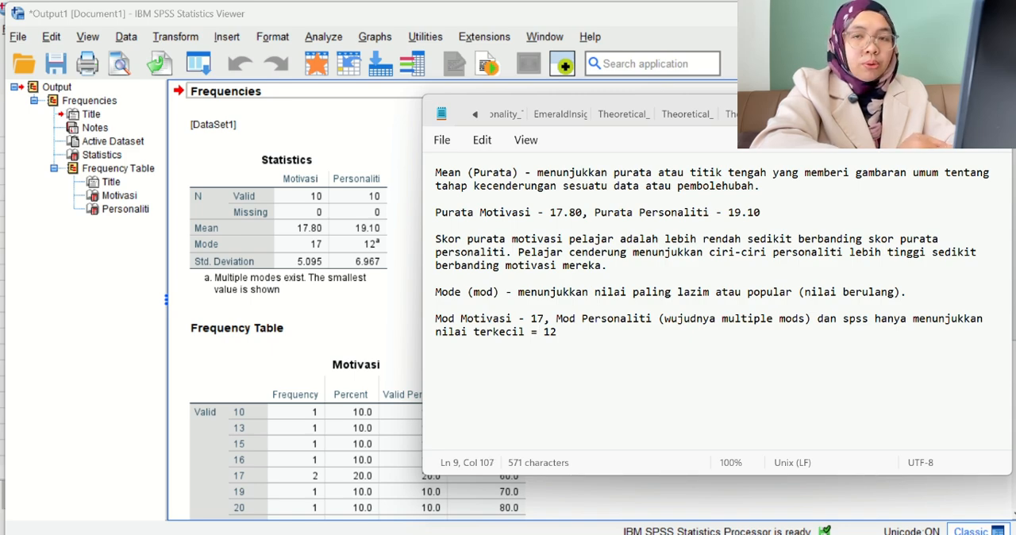
# Start a new paragraph below the mode values reading "Dalam data motivasi, nilai 17 adalah skor yang paling kerap muncul".
pyautogui.press('Return')
pyautogui.press('Return')
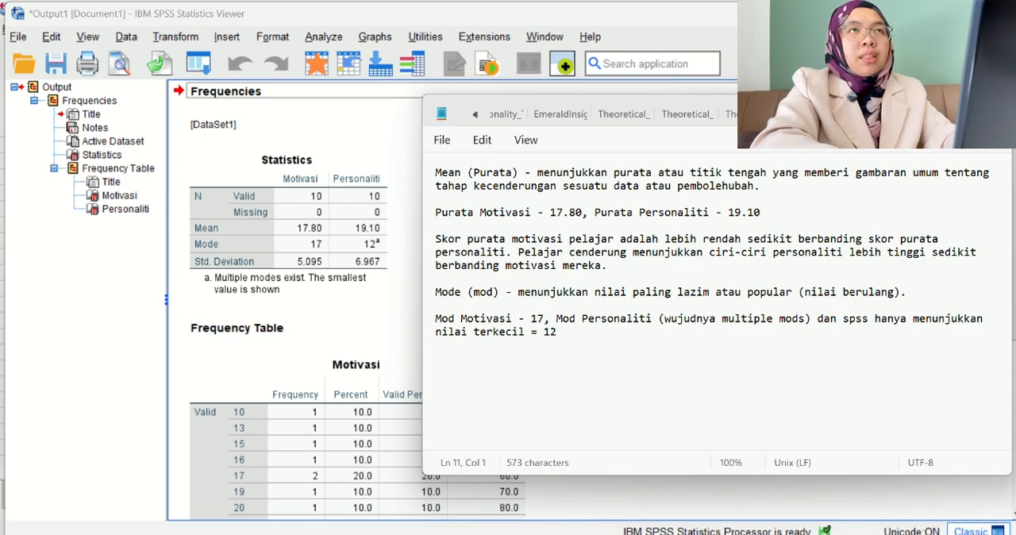
pyautogui.write('D')
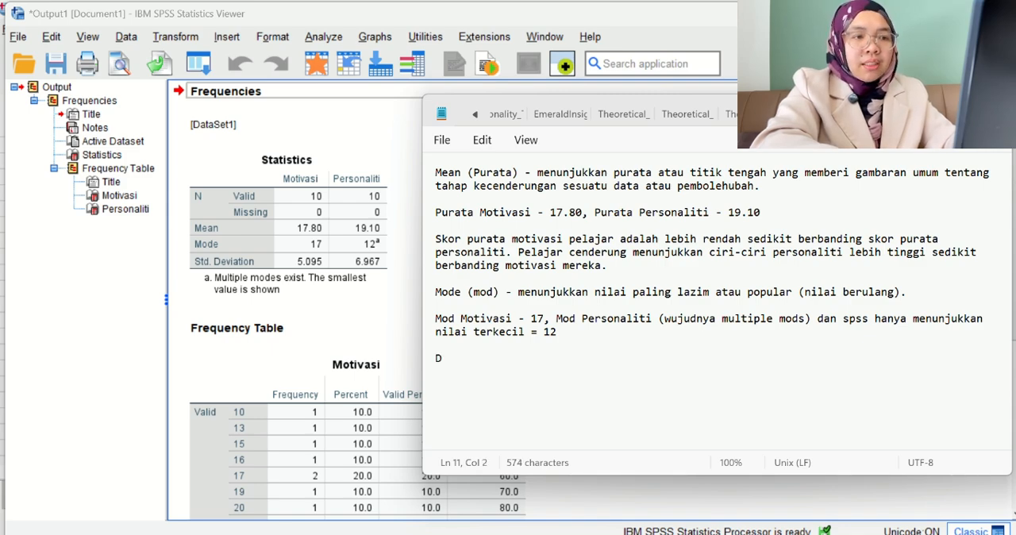
pyautogui.write('alam data m')
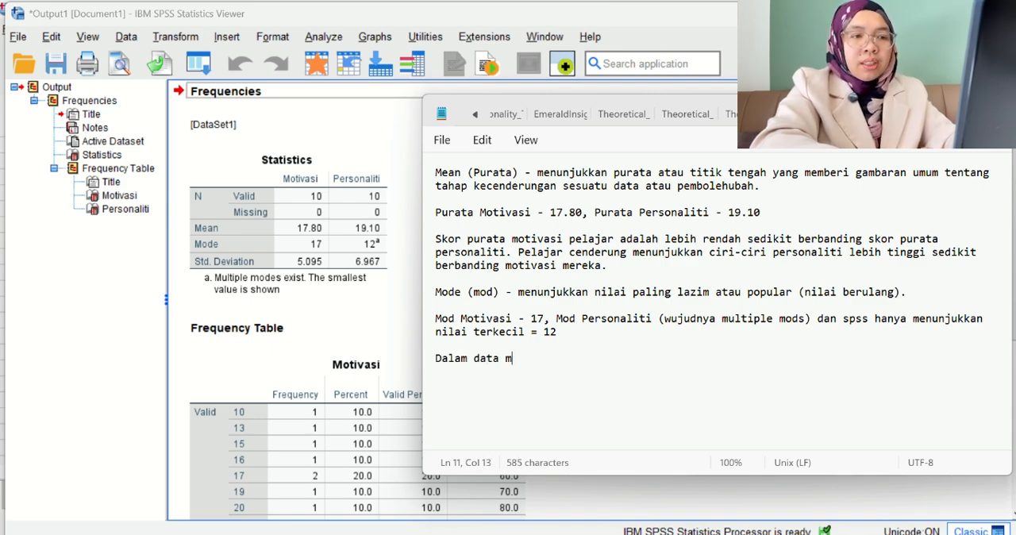
pyautogui.write('otivasi, ')
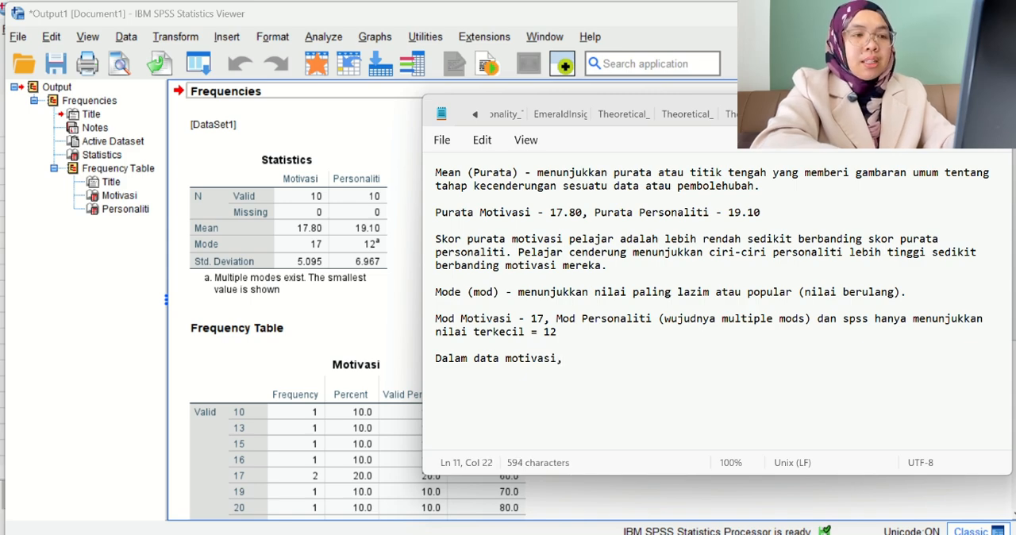
pyautogui.write('nilai ')
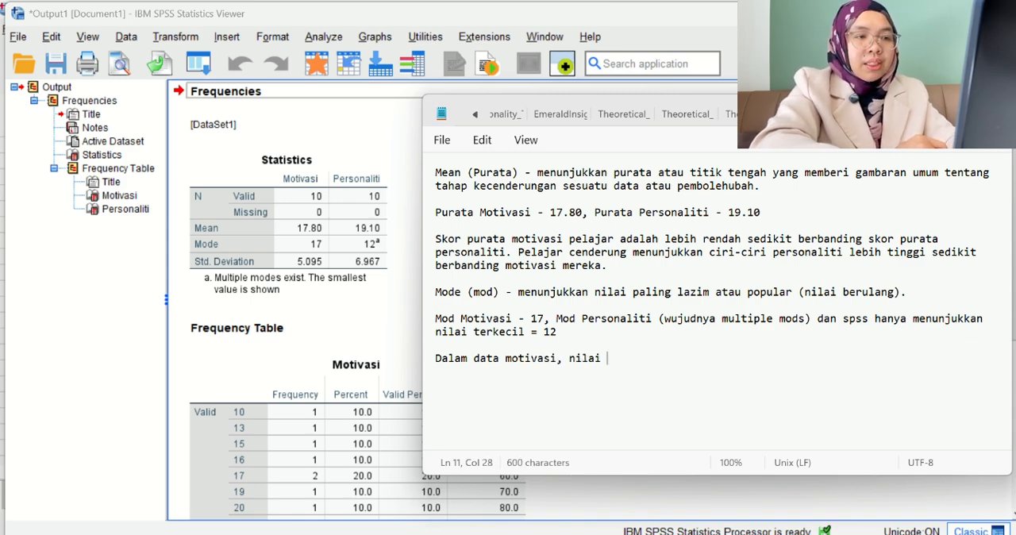
pyautogui.write('17 ')
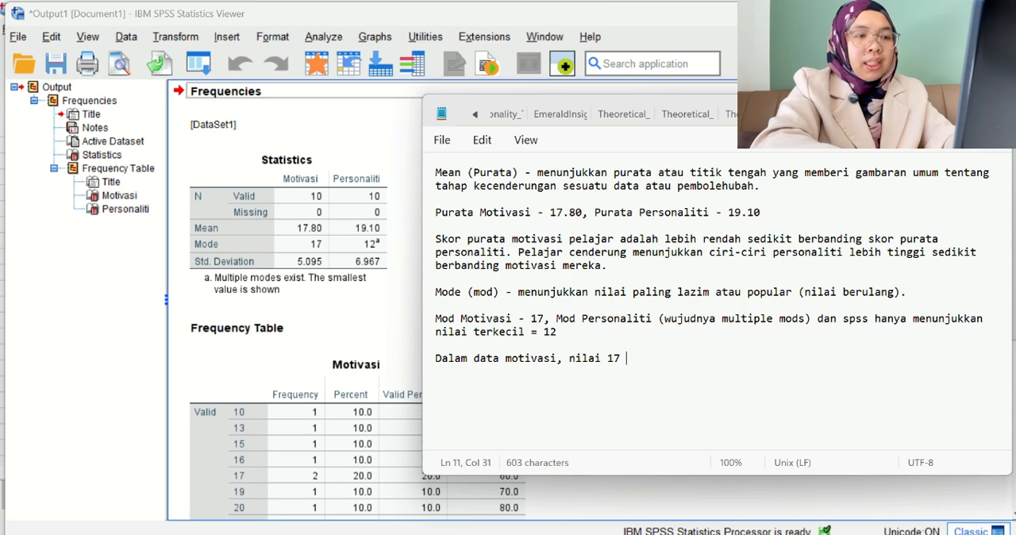
pyautogui.write('adalah')
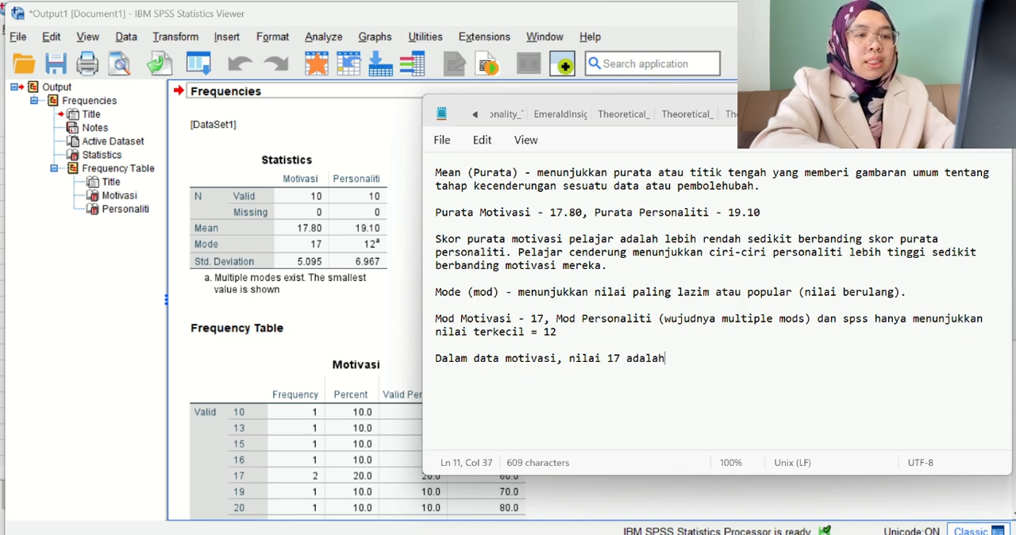
pyautogui.write(' skor yang ')
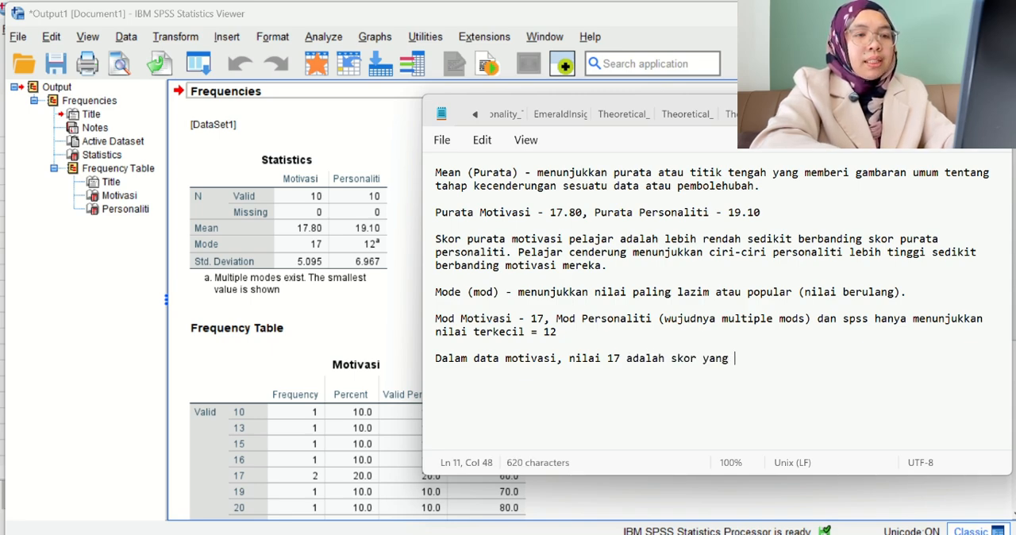
pyautogui.write('paling kerap')
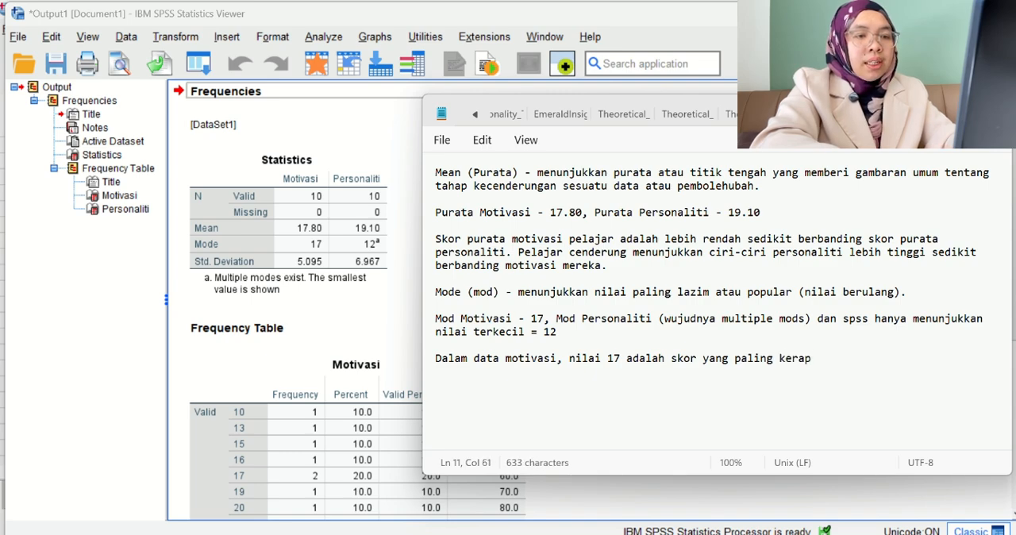
pyautogui.write(' muncul')
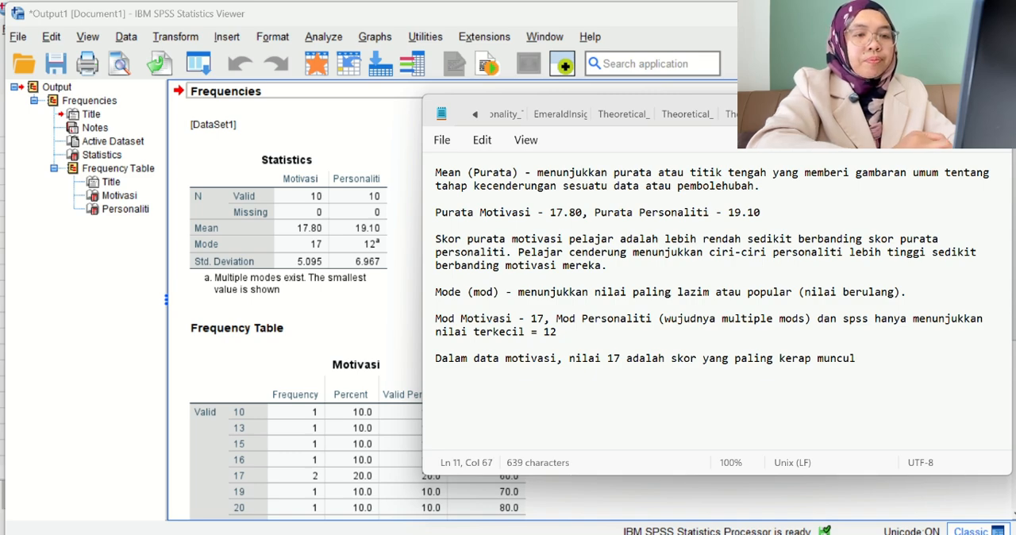
pyautogui.write('. Bagi')
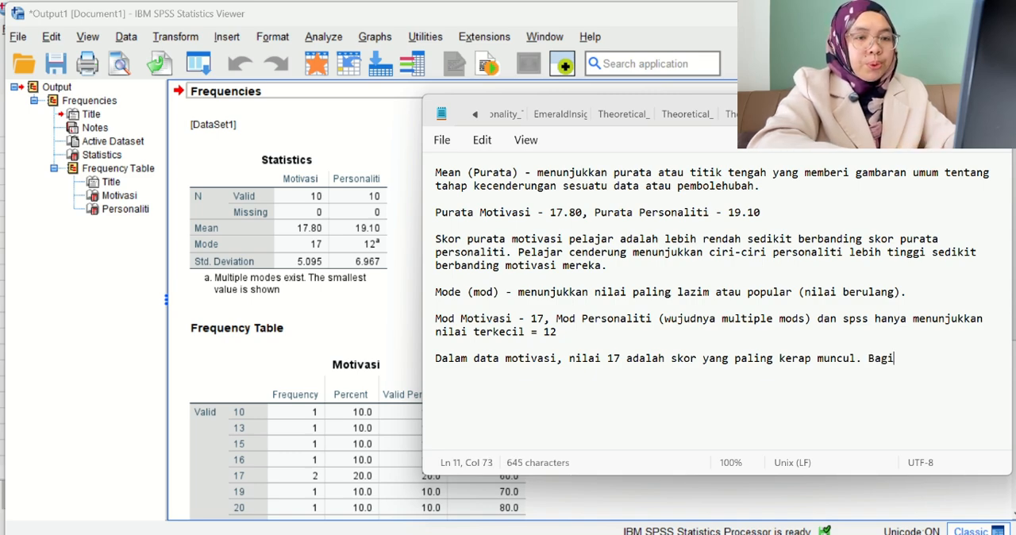
pyautogui.write(' personaliti')
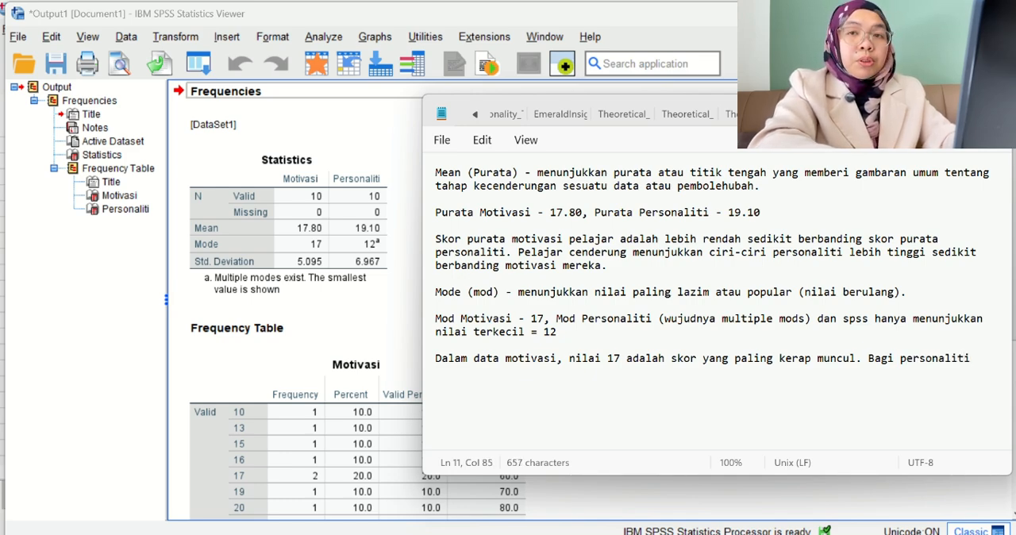
pyautogui.write(', terdapat')
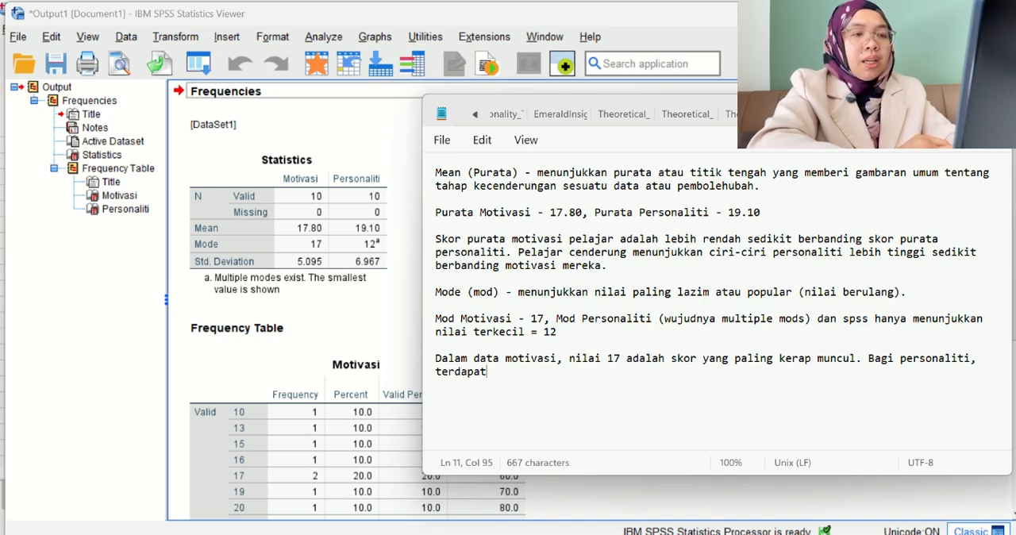
# End the motivation sentence and continue with "Bagi personaliti, terdapat lebih daripada satu nilai yang paling kerap muncul".
pyautogui.write('lebih dar')
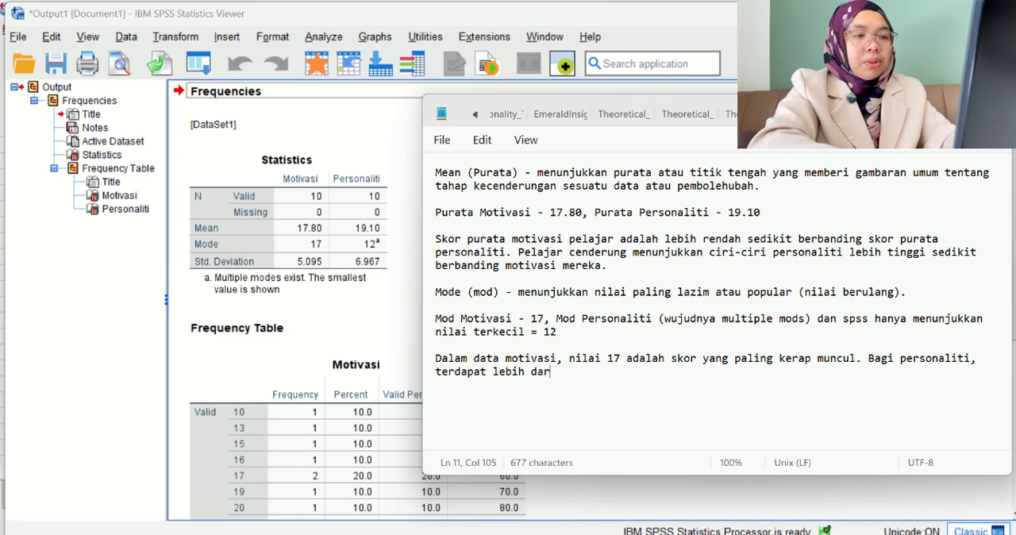
pyautogui.write('ipada ')
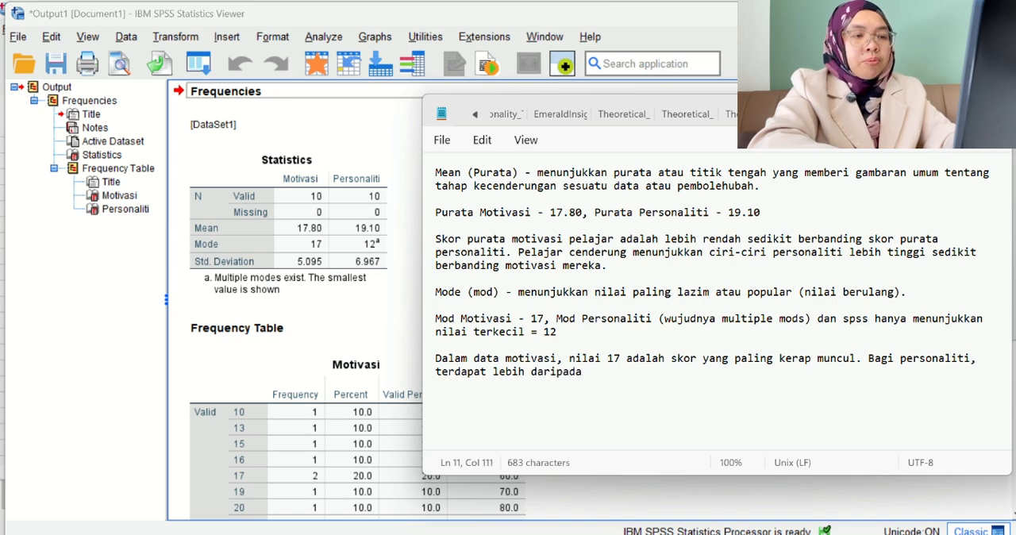
pyautogui.write('satu')
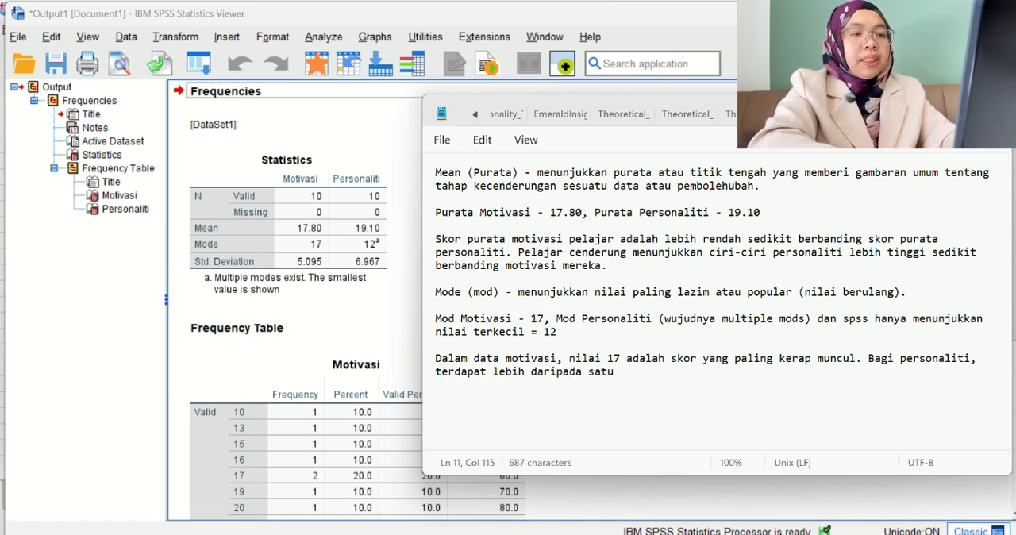
pyautogui.write(' nilai ')
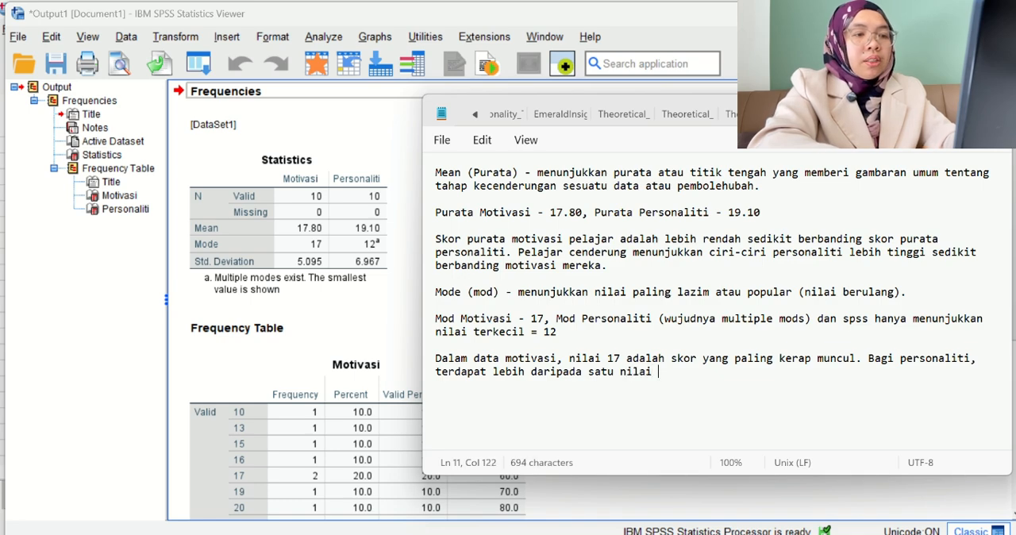
pyautogui.write('yang paling ke')
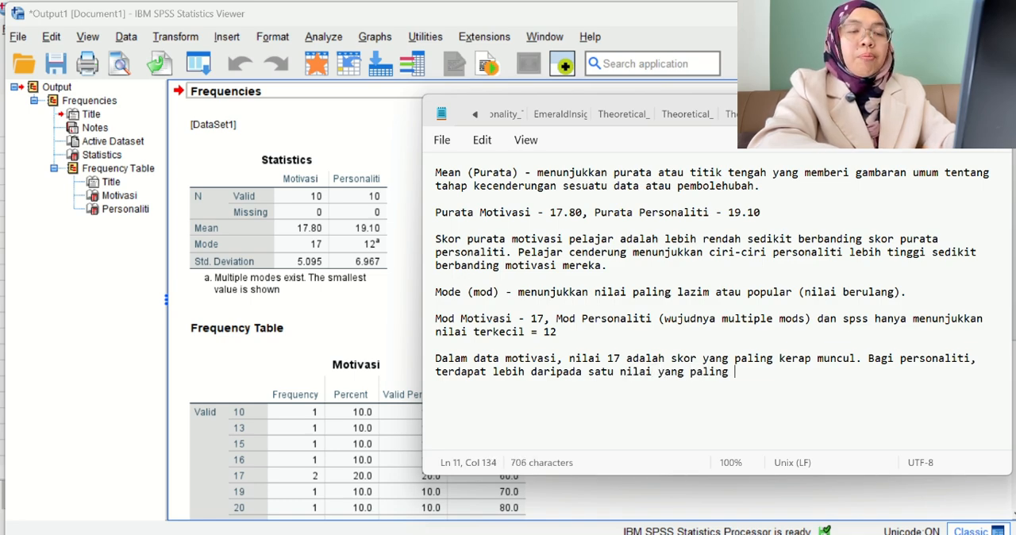
pyautogui.write('rap mun')
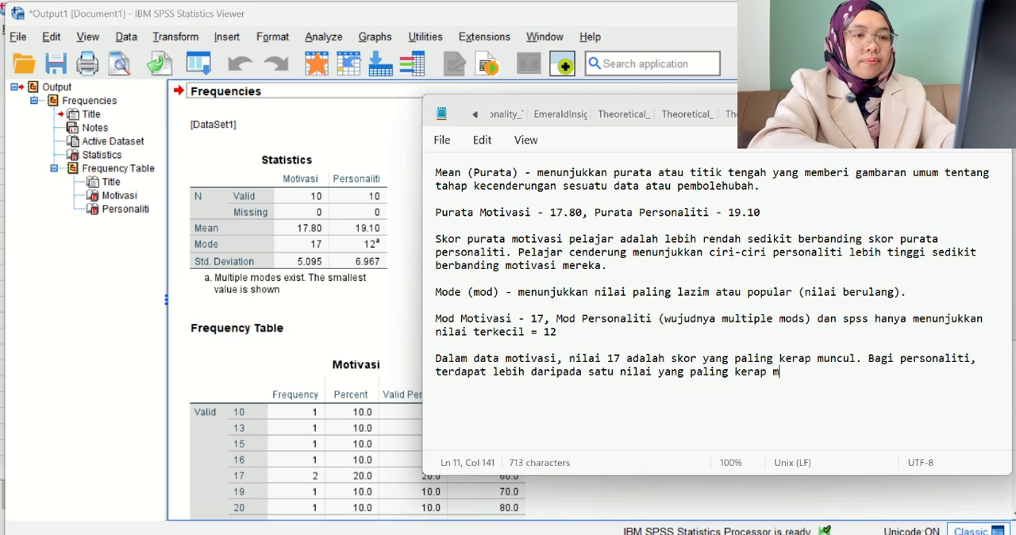
pyautogui.write('cul')
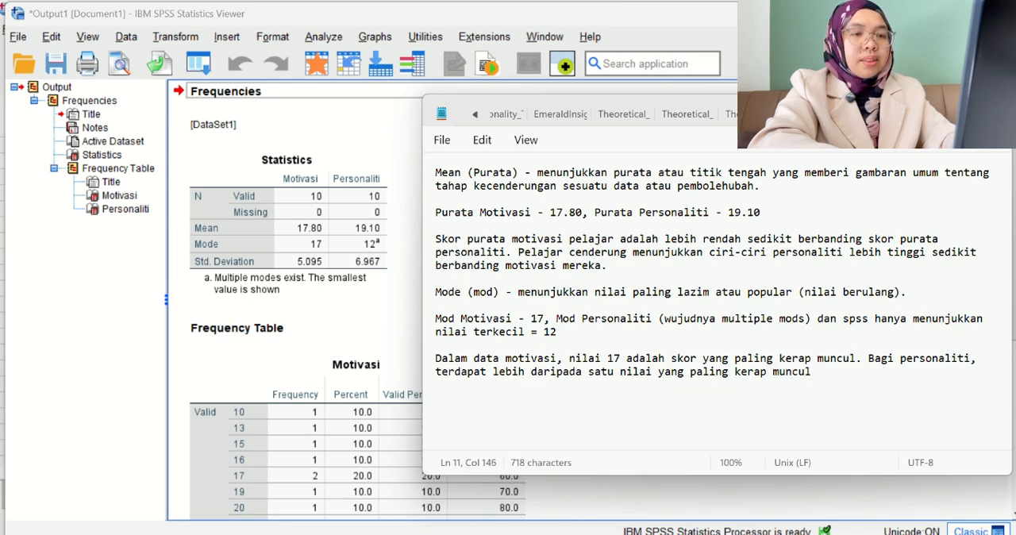
pyautogui.write(' (u')
# Add the bracketed remark "(multiple modes)" to the end of the personality sentence.
pyautogui.press('BackSpace')
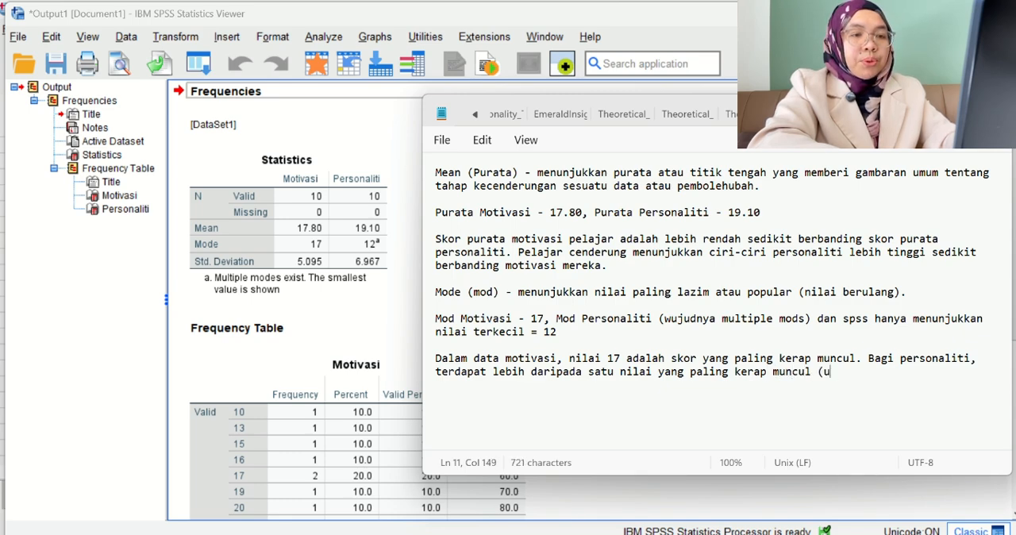
pyautogui.write('multiple ')
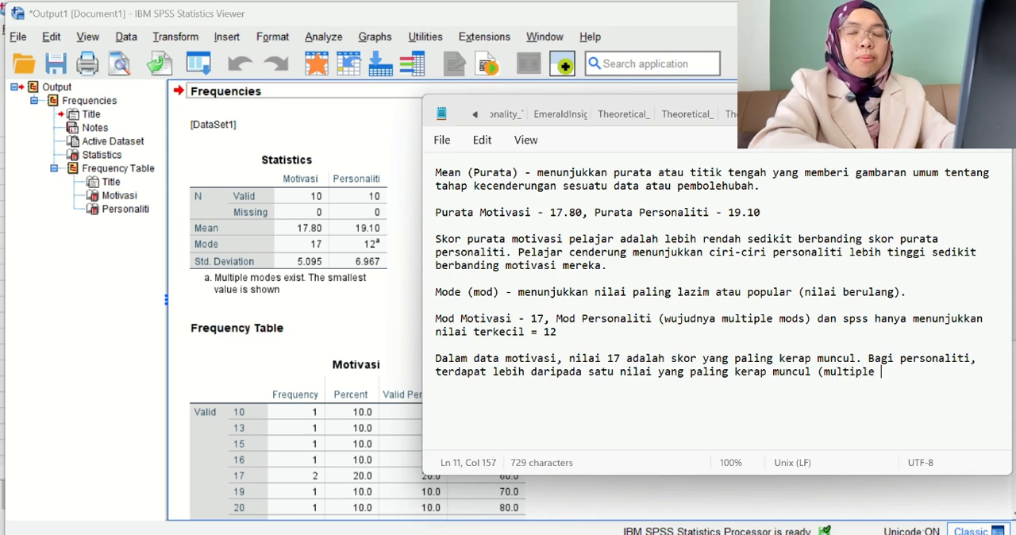
pyautogui.write('modes)')
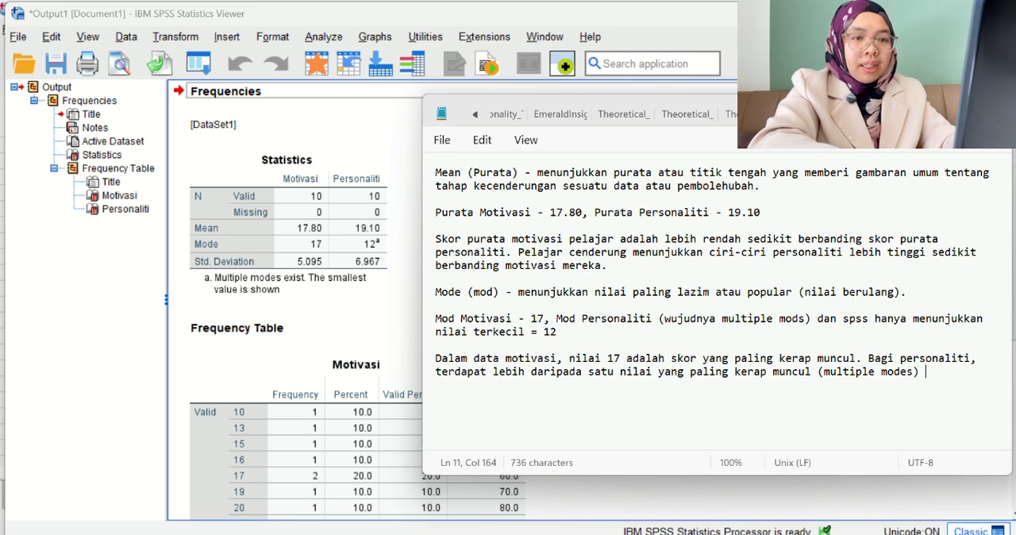
pyautogui.write(' iaitu ')
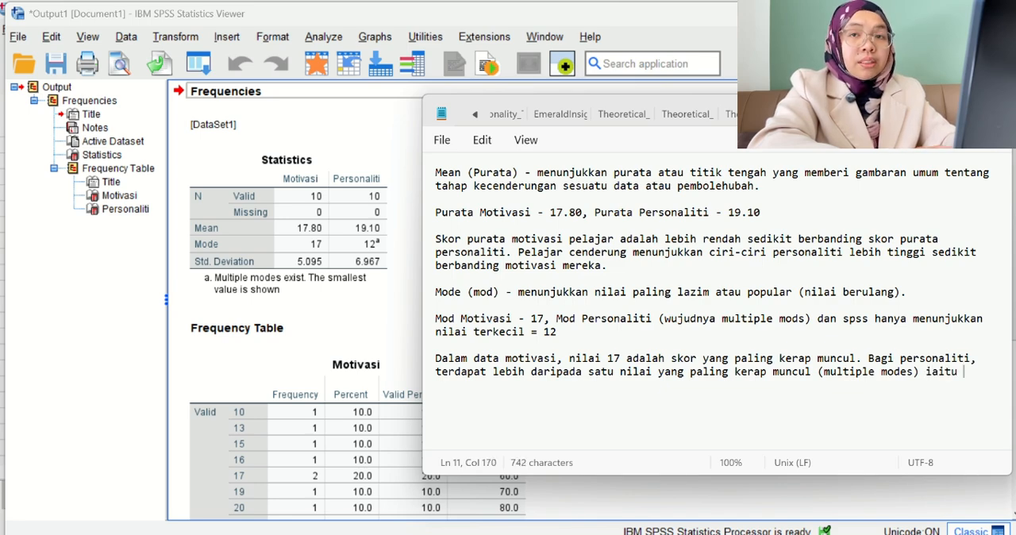
pyautogui.write('12 dan 1')
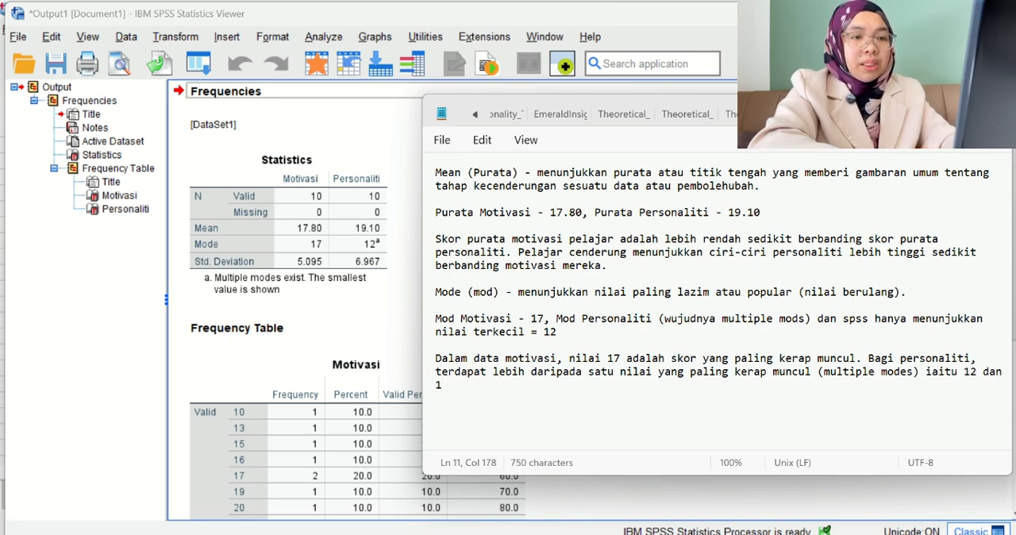
pyautogui.write('5 juka ')
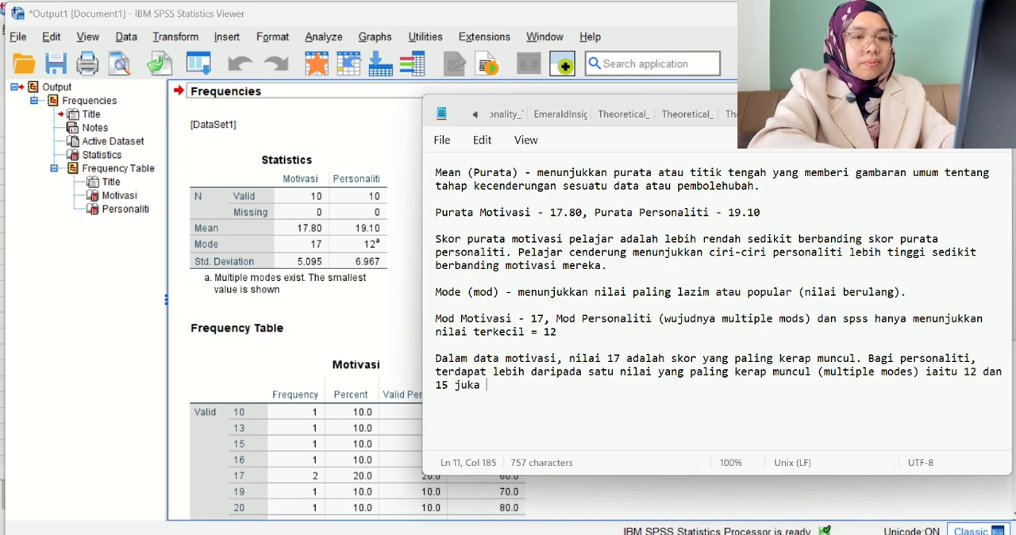
pyautogui.write('diliha')
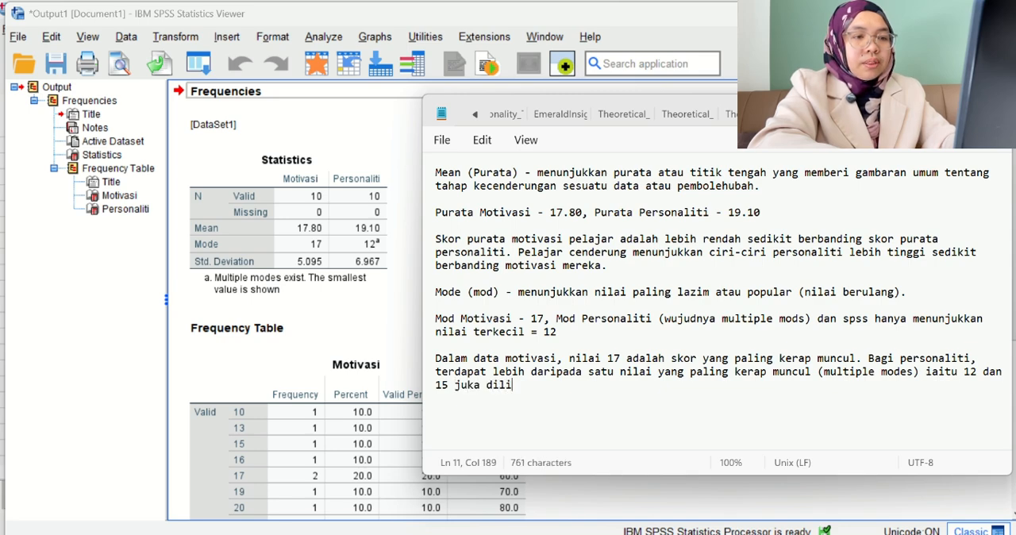
# Specify the personality modes after the bracketed remark with "iaitu 12 dan 15 jika dilihat daripada data mentah,".
pyautogui.press('BackSpace')
pyautogui.press('BackSpace')
pyautogui.press('BackSpace')
pyautogui.press('BackSpace')
pyautogui.press('BackSpace')
pyautogui.press('BackSpace')
pyautogui.press('BackSpace')
pyautogui.press('BackSpace')
pyautogui.press('BackSpace')
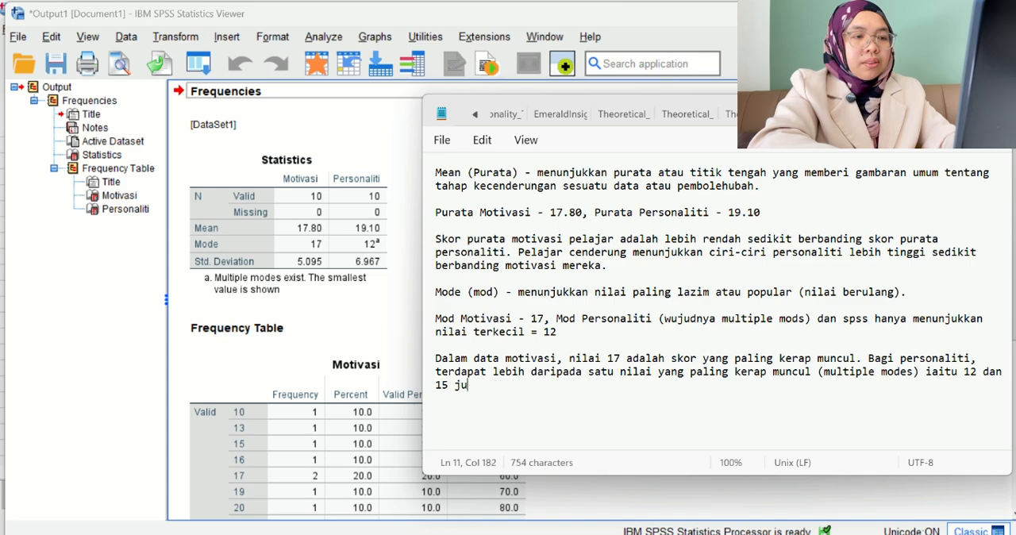
pyautogui.write('ka diliha')
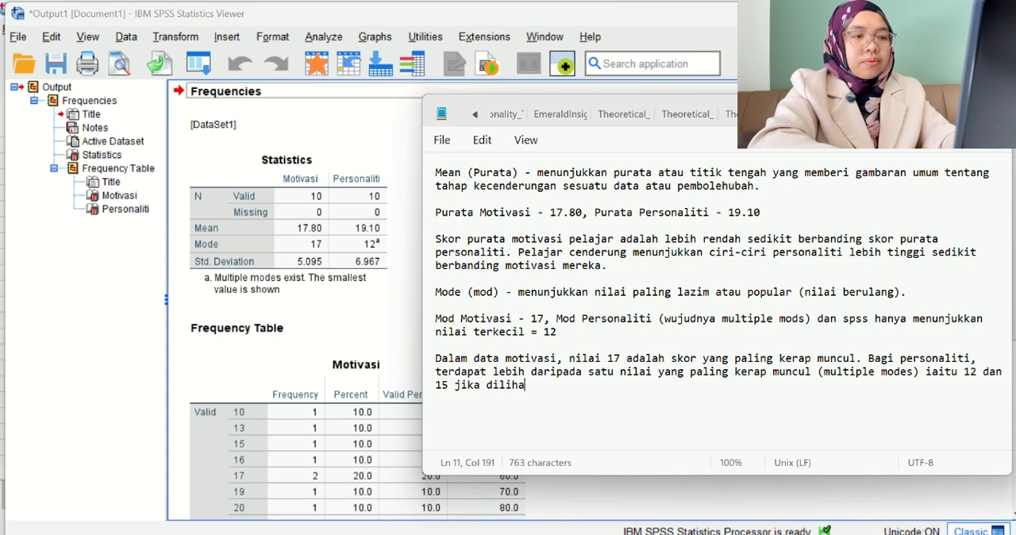
pyautogui.write('t daripada')
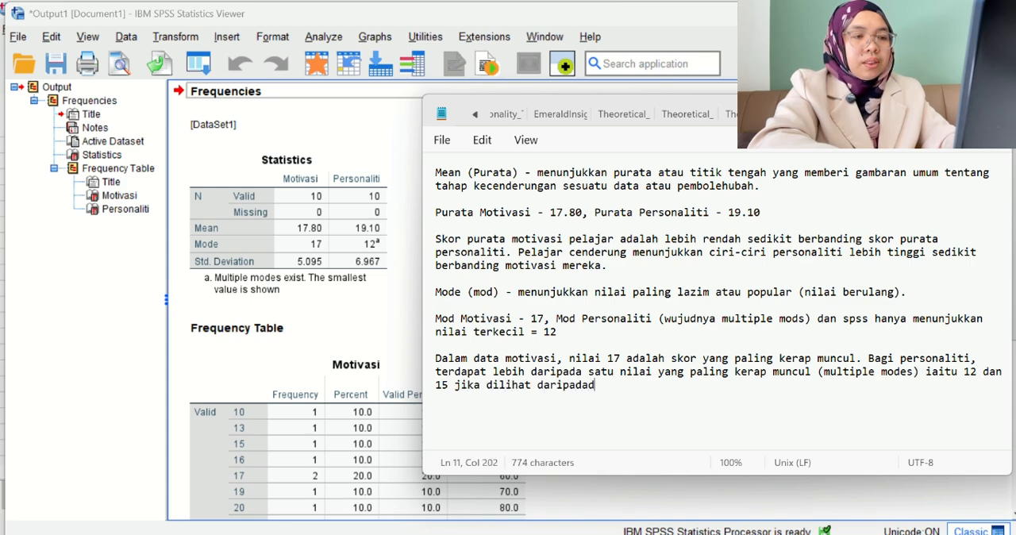
pyautogui.write(' data')
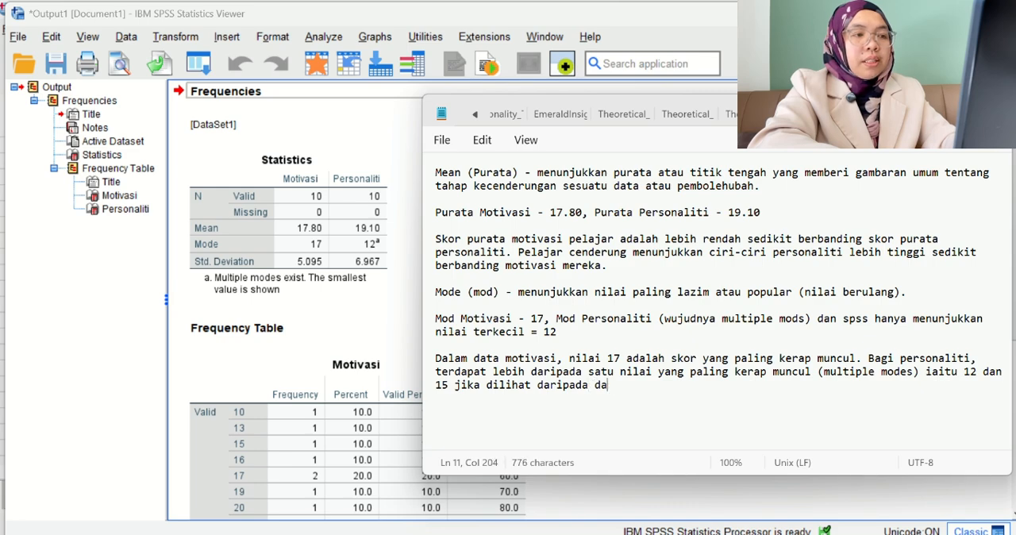
pyautogui.write(' men')
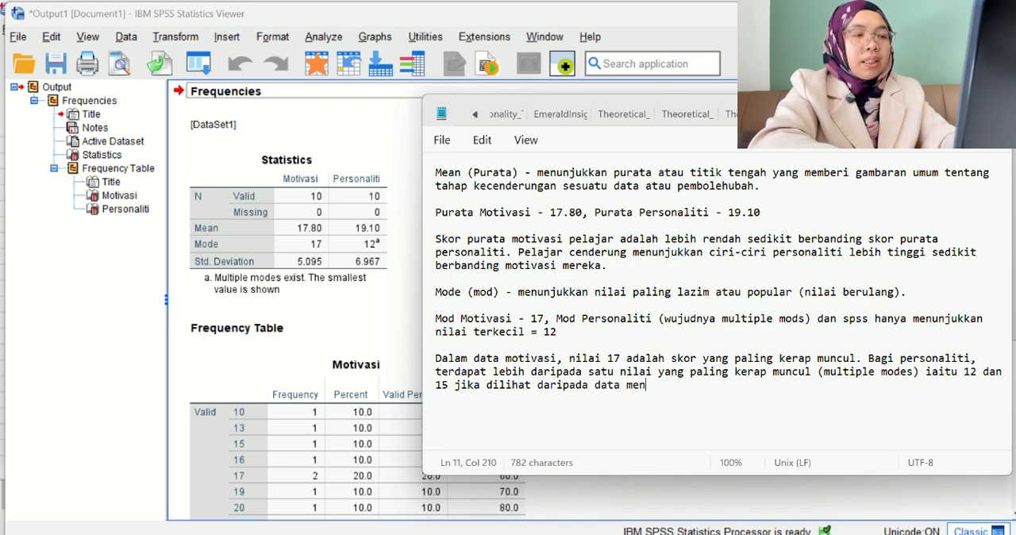
pyautogui.write('tah, dan spss')
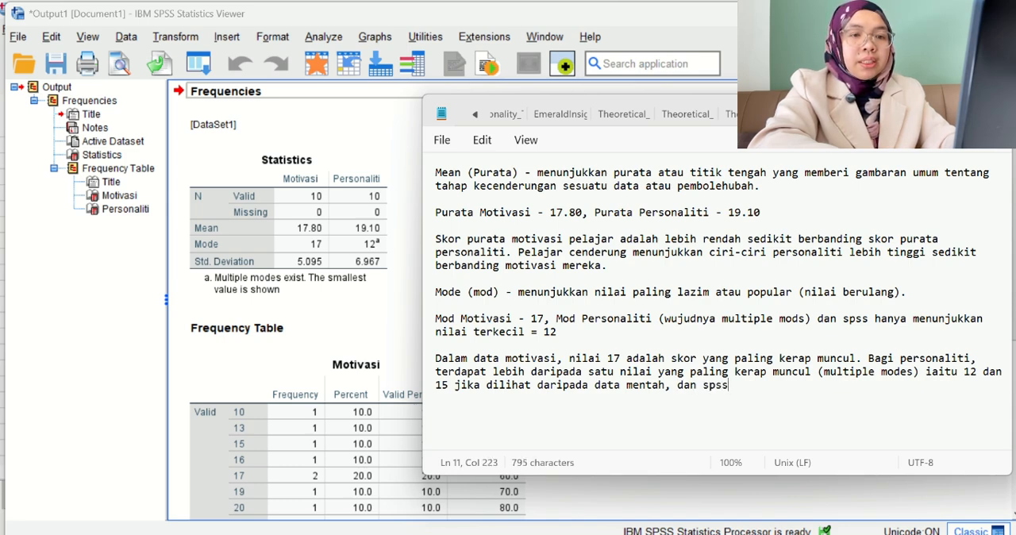
# Complete the personality modes sentence with "dan SPSS hanya memaparkan nilai terkecil iaitu 12." and leave a blank line below it.
pyautogui.press('BackSpace')
pyautogui.write('SPS')
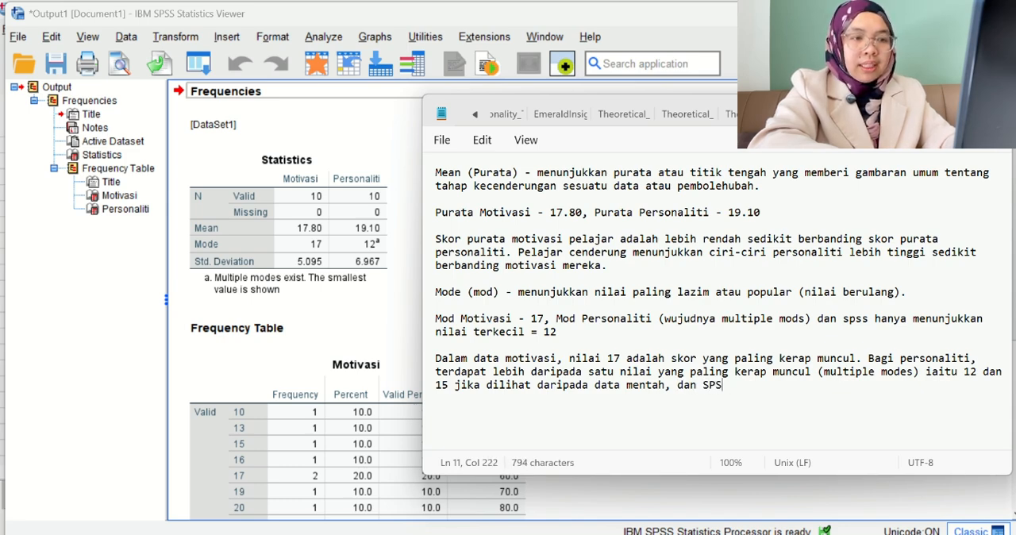
pyautogui.write('S h')
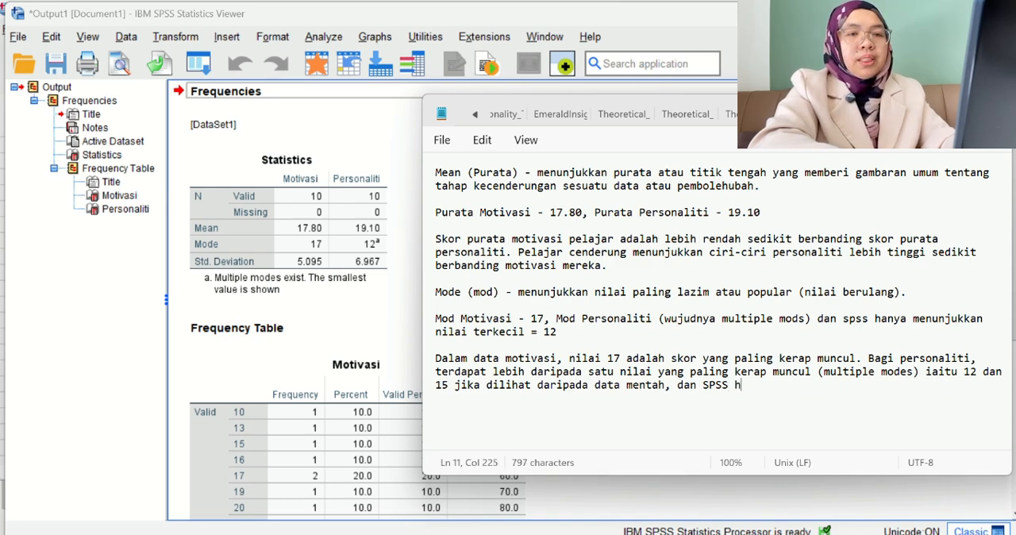
pyautogui.write('anya memaparkan')
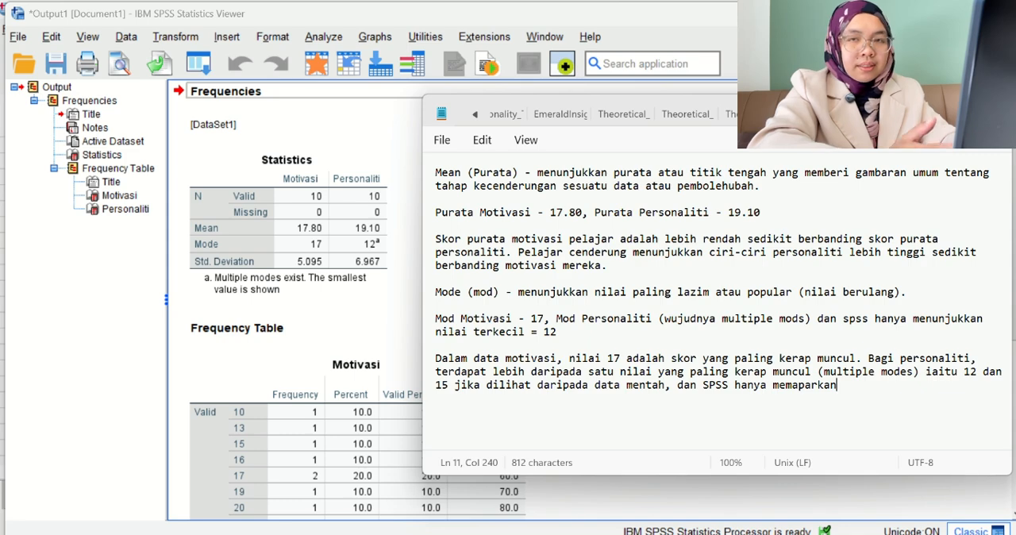
pyautogui.write(' nilai ')
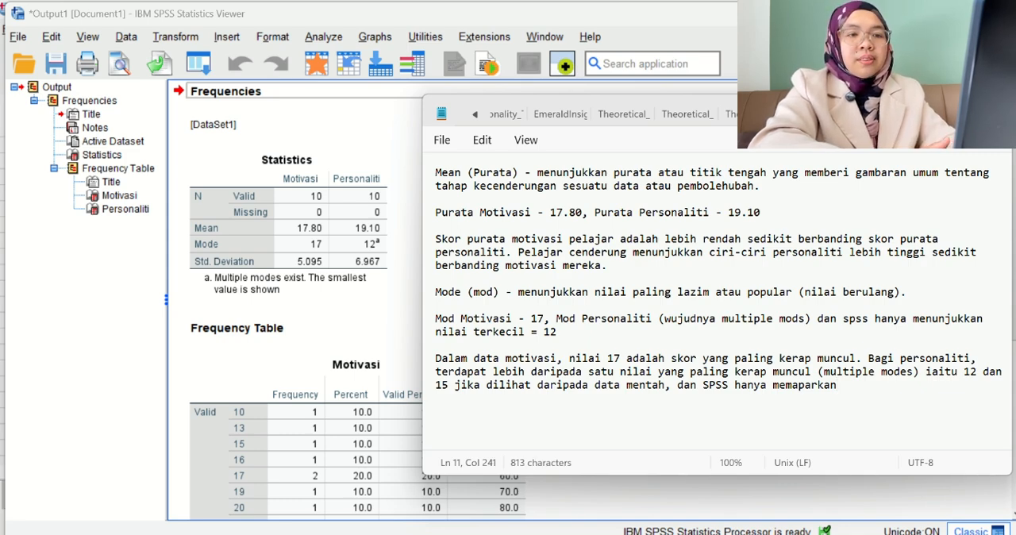
pyautogui.write('ter')
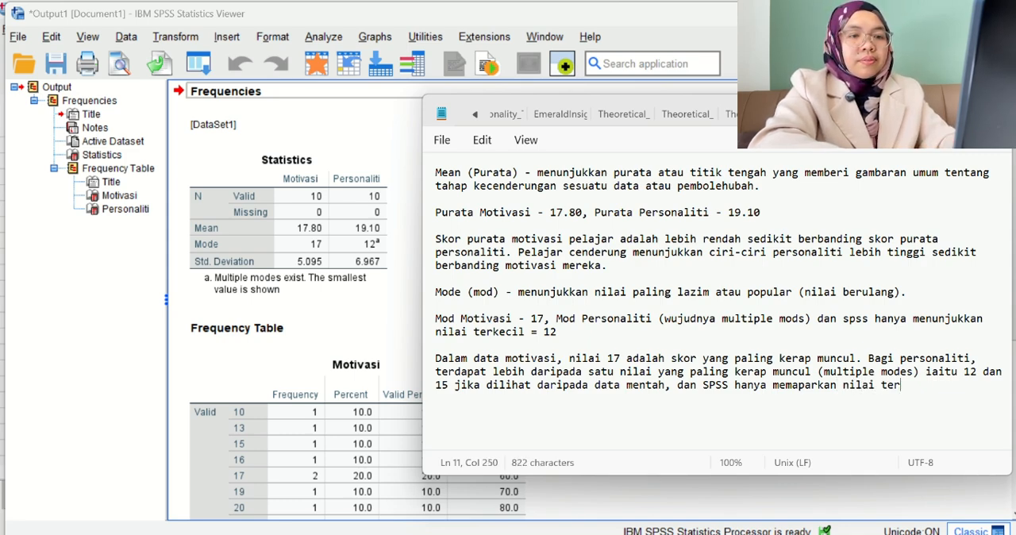
pyautogui.write('kecil iaitu ')
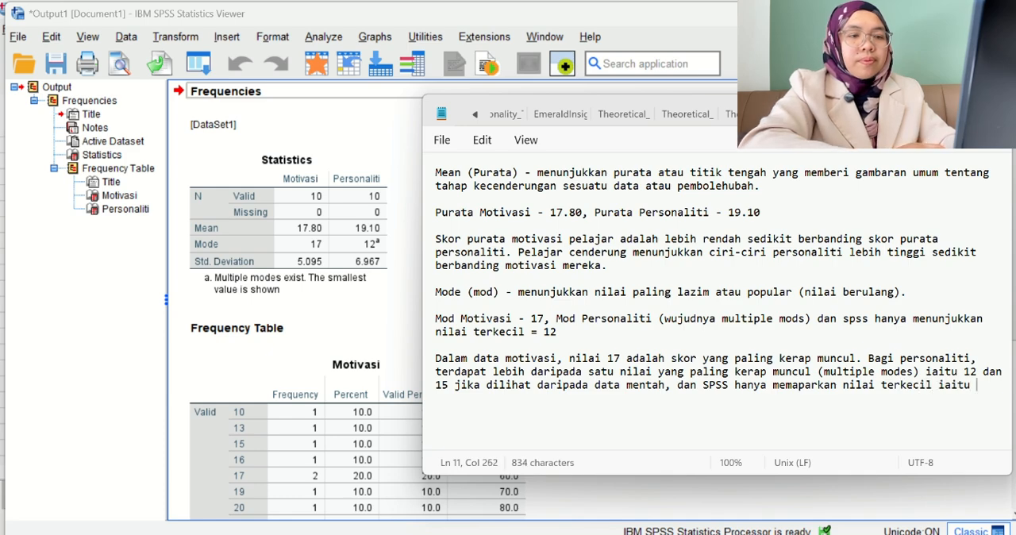
pyautogui.write('12.')
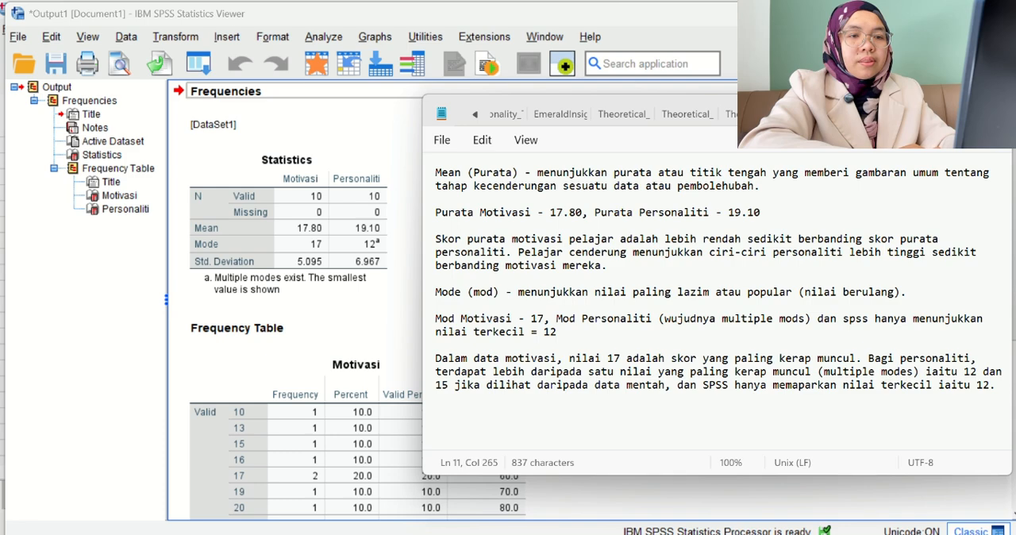
pyautogui.press('Return')
pyautogui.press('Return')
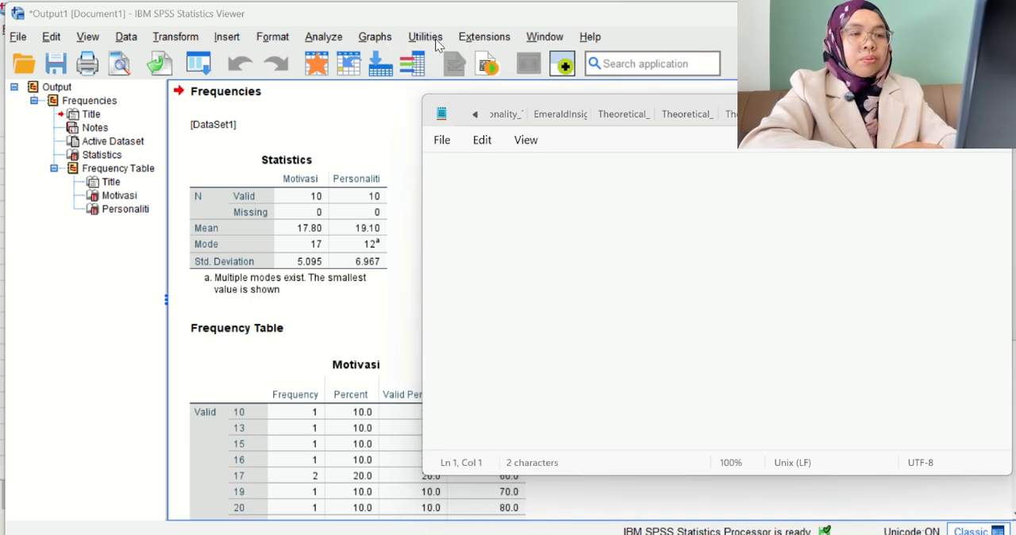
# Leave two blank lines at the start of the empty note and write the heading "Standard Deviation".
pyautogui.press('Return')
pyautogui.press('Return')
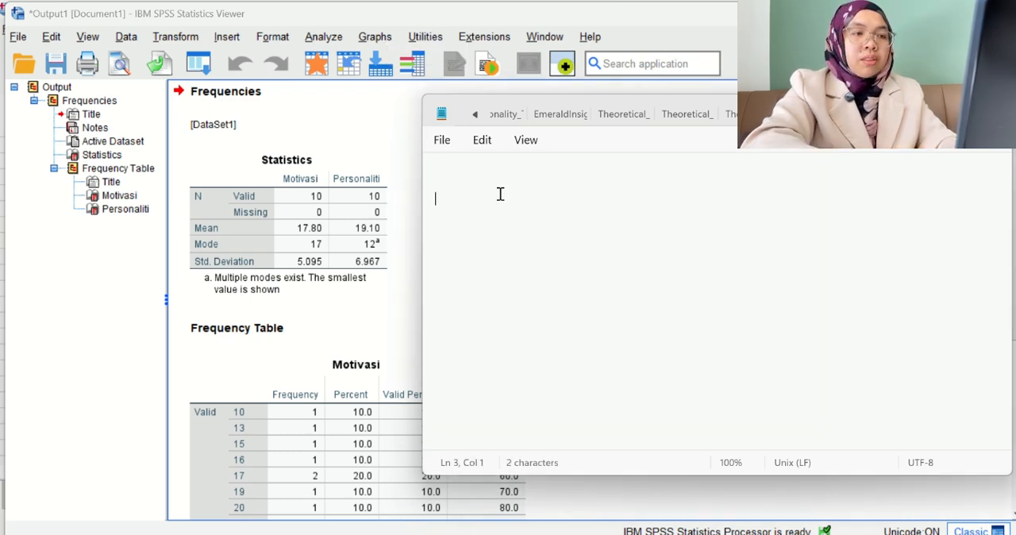
pyautogui.write('s')
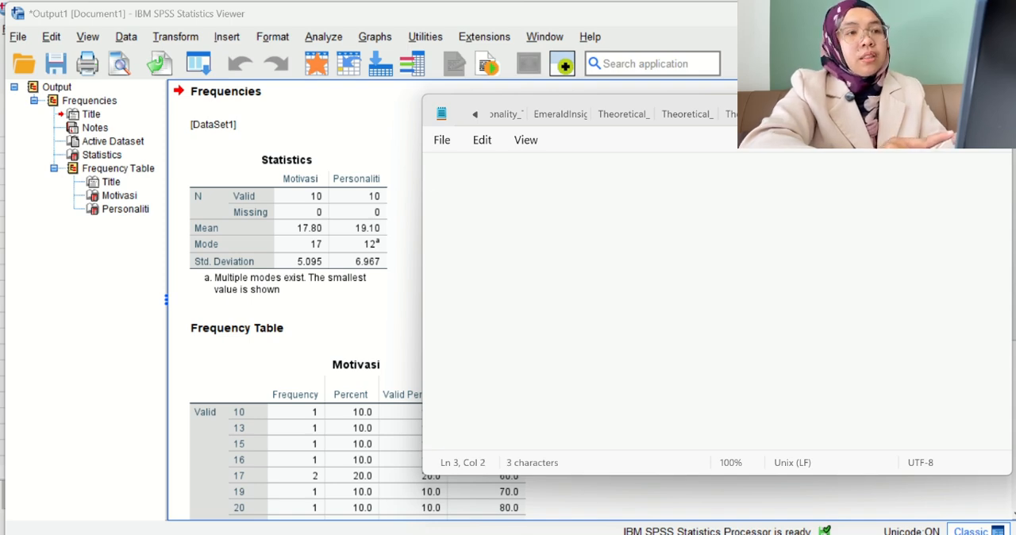
pyautogui.write('tana')
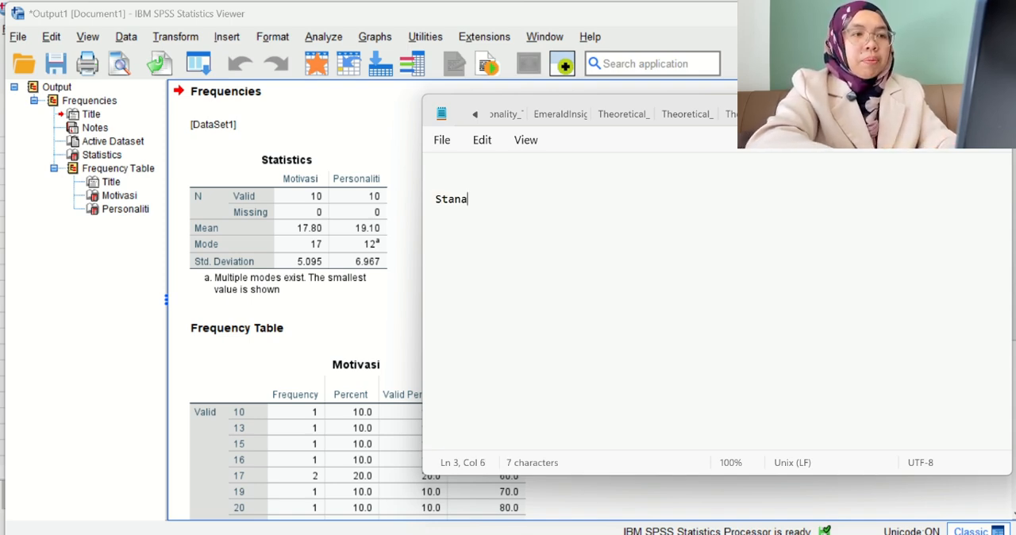
pyautogui.press('BackSpace')
pyautogui.write('dard D')
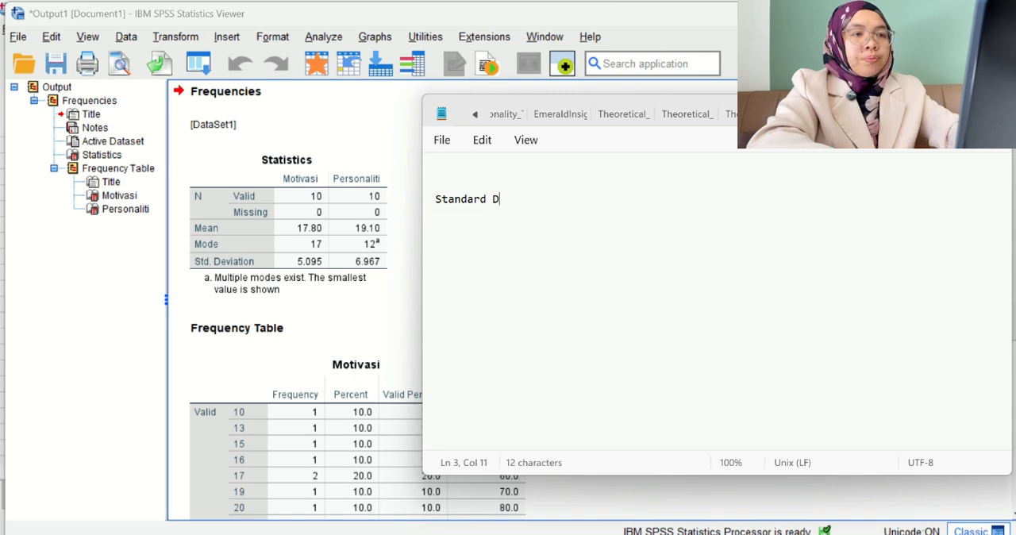
pyautogui.write('eviation')
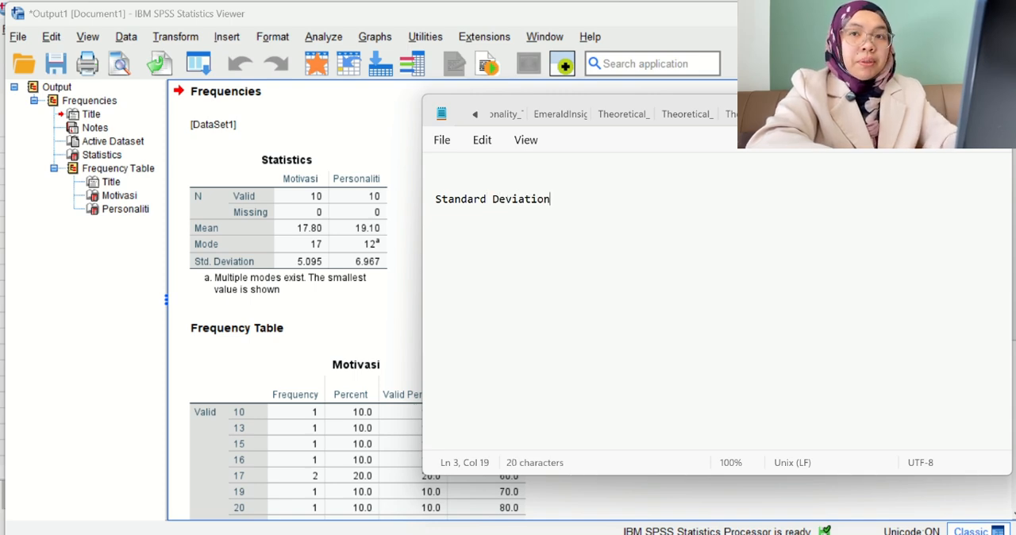
pyautogui.press('BackSpace')
pyautogui.press('BackSpace')
pyautogui.press('BackSpace')
pyautogui.press('BackSpace')
pyautogui.press('BackSpace')
pyautogui.press('BackSpace')
pyautogui.press('BackSpace')
pyautogui.press('BackSpace')
pyautogui.press('BackSpace')
pyautogui.press('BackSpace')
pyautogui.write('De')
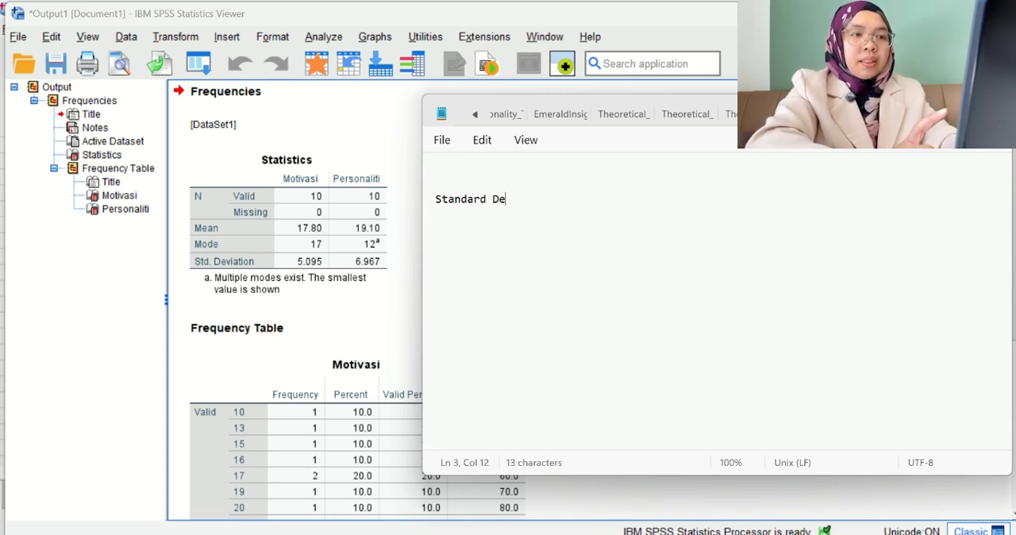
pyautogui.write('viation')
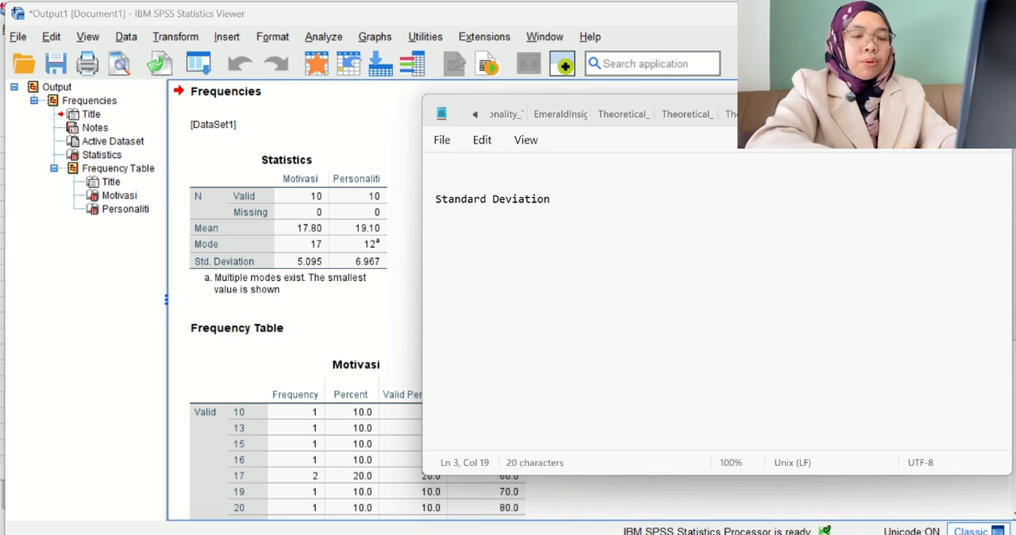
pyautogui.write(' (Sis')
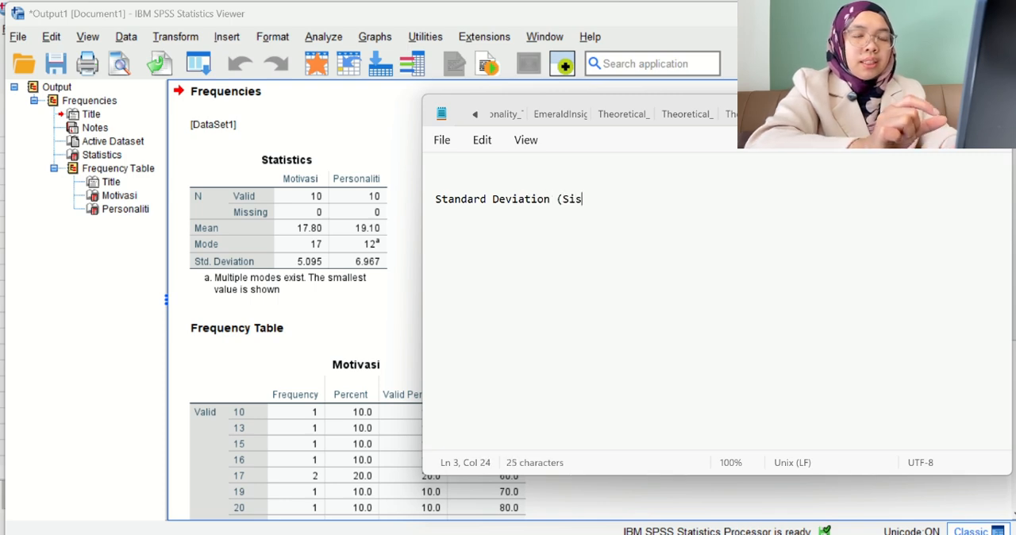
pyautogui.write('ihan Pi')
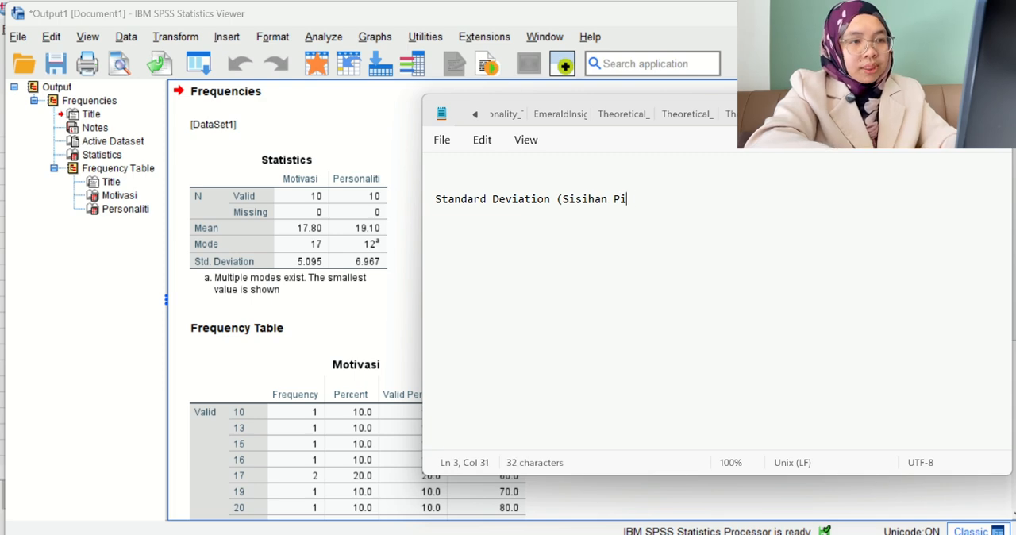
pyautogui.write('awai) ')
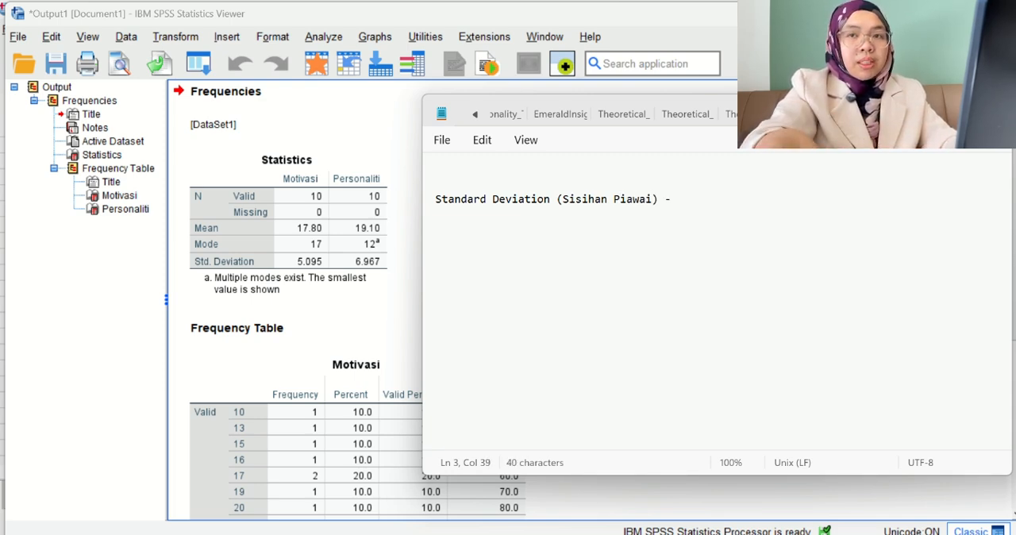
pyautogui.write('- ')
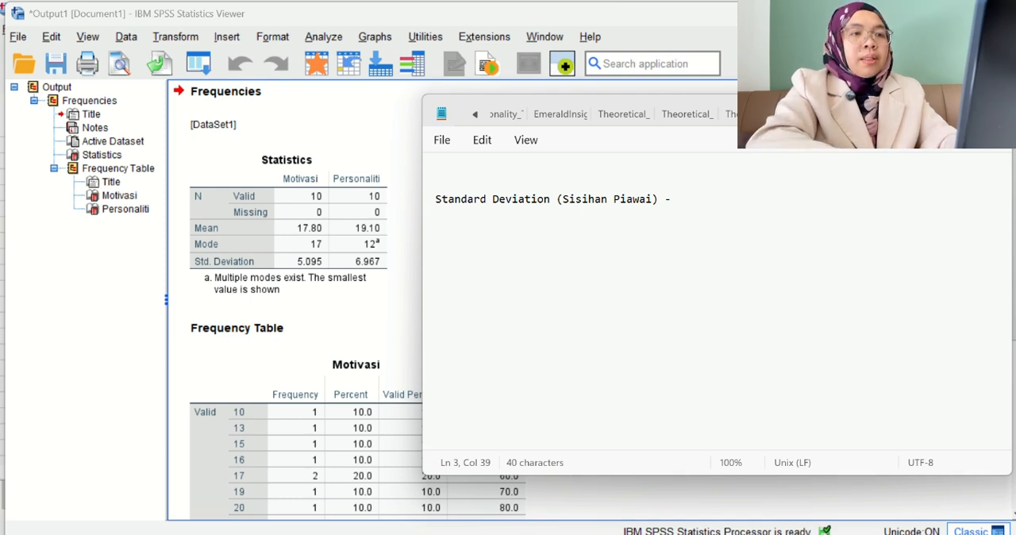
pyautogui.write('memberikan ')
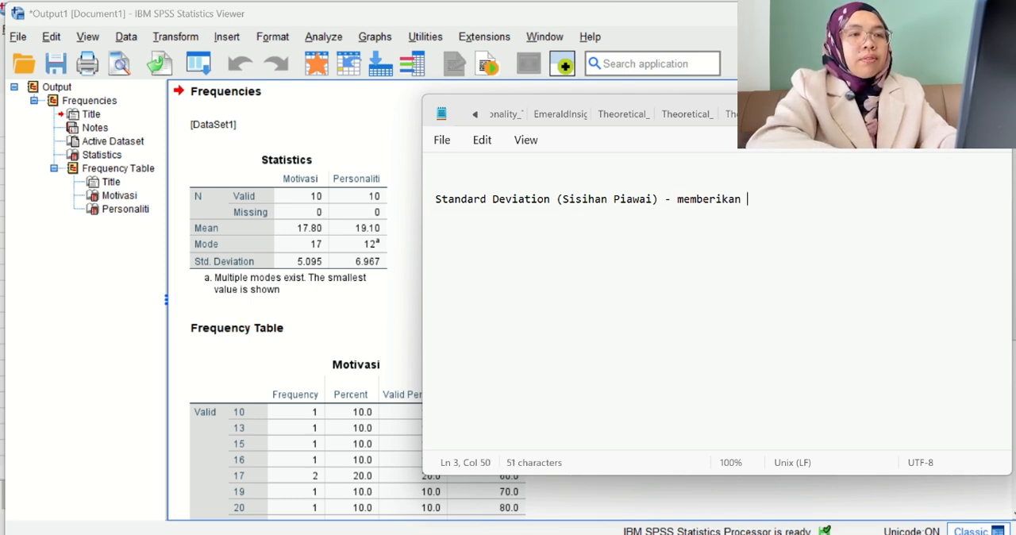
pyautogui.write('maklu')
# Define standard deviation after the dash as "memberikan maklumat tentang kepelbagaian atau taburan data dari purata.".
pyautogui.write('t tentang')
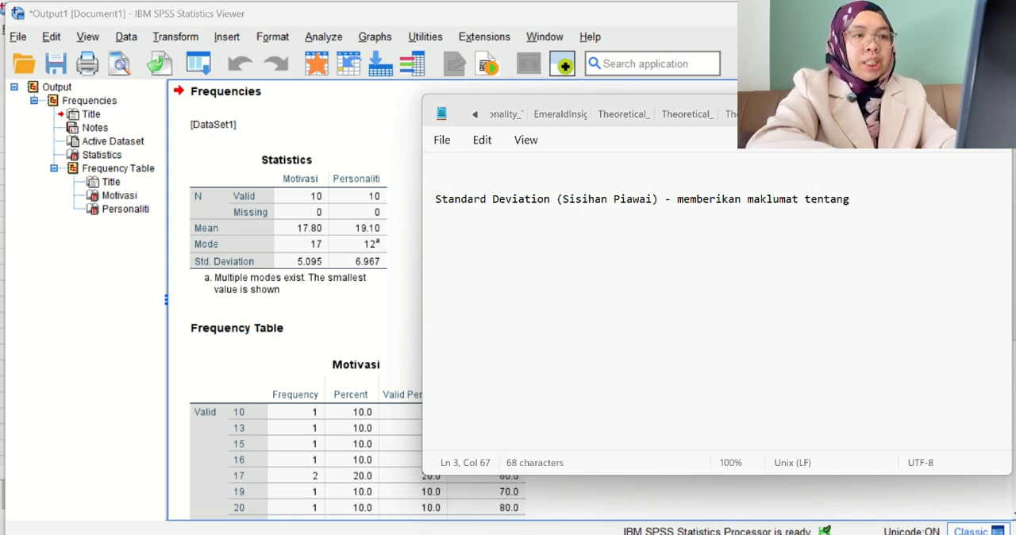
pyautogui.write('kepel')
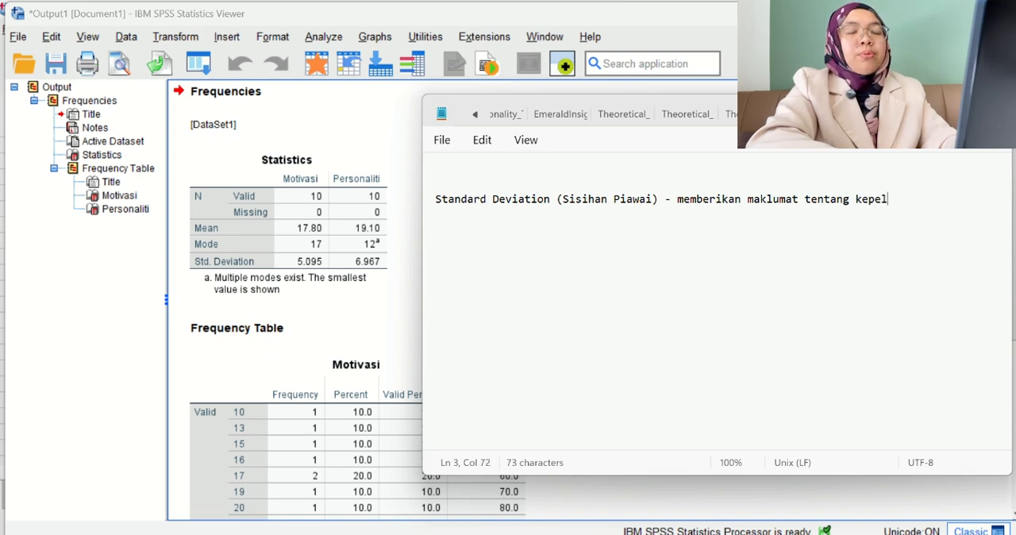
pyautogui.write('bagai')
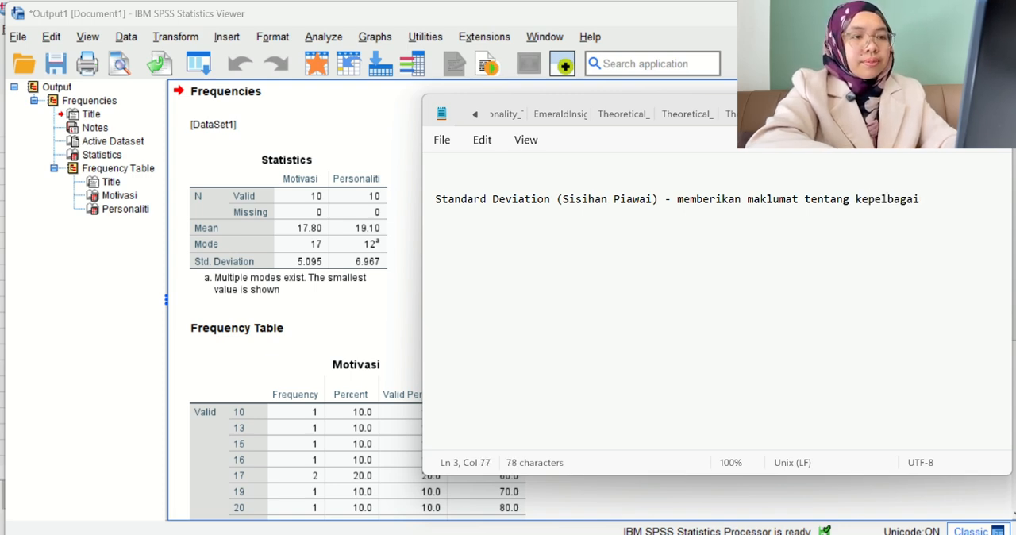
pyautogui.write('an atau')
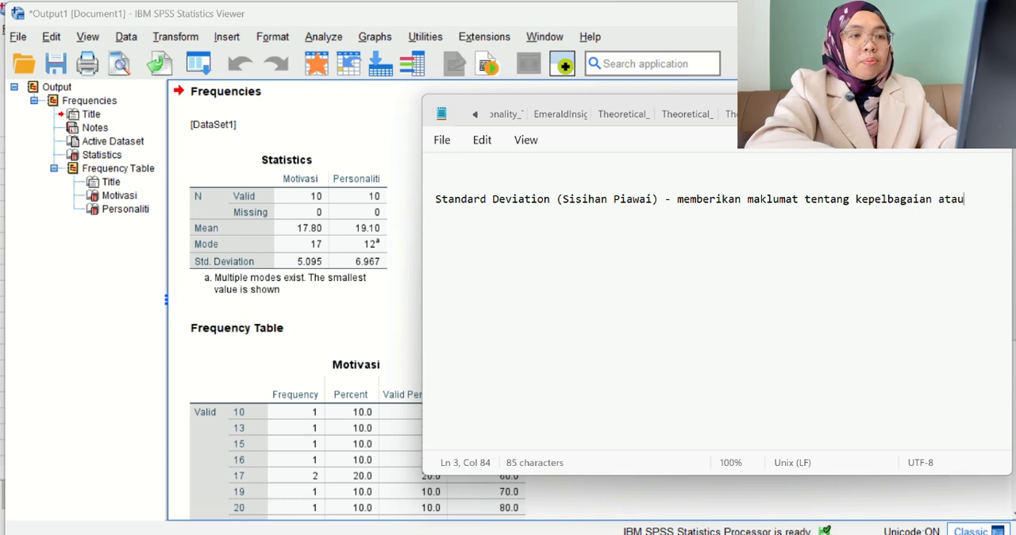
pyautogui.write(' tabura')
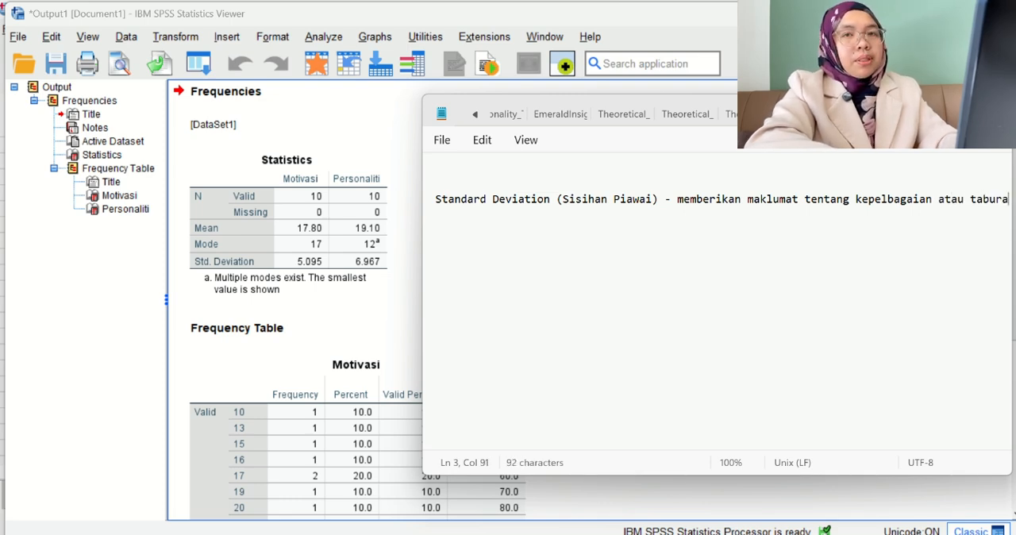
pyautogui.write('n data ')
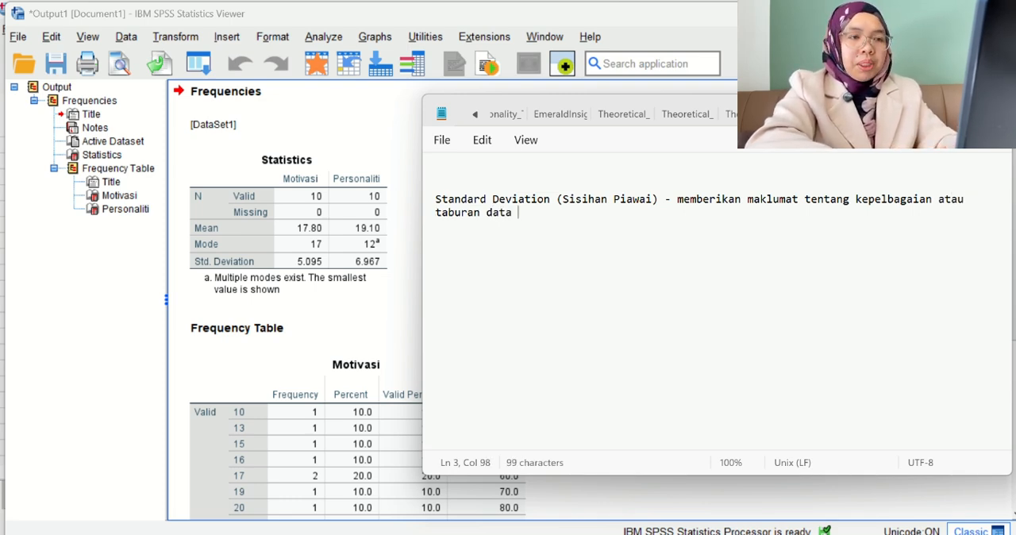
pyautogui.write('d')
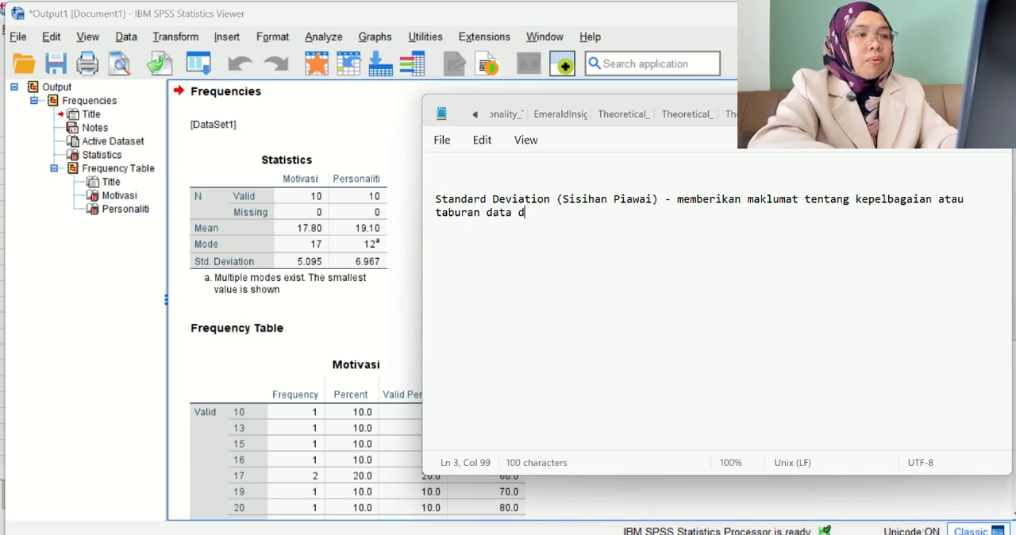
pyautogui.write('ari purat')
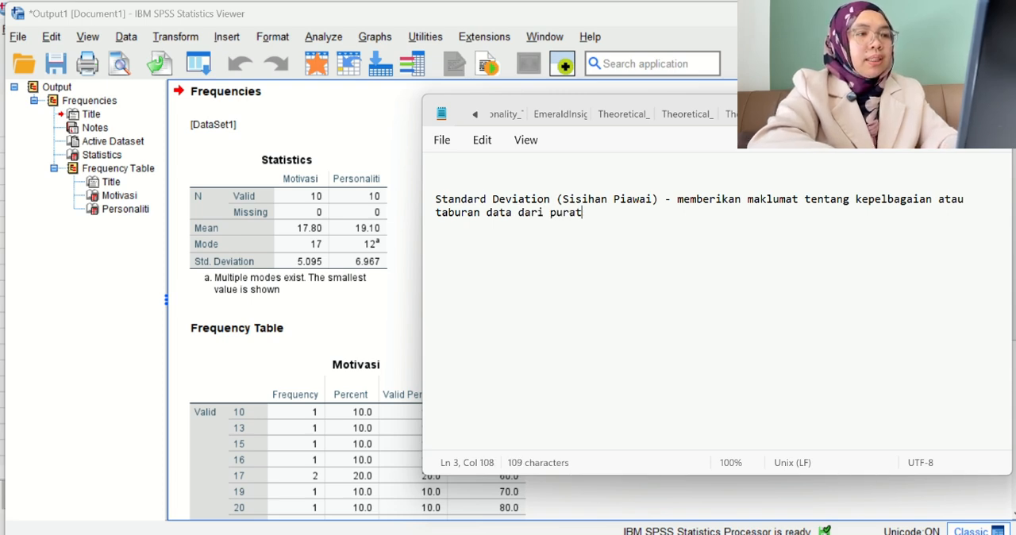
pyautogui.write('a.')
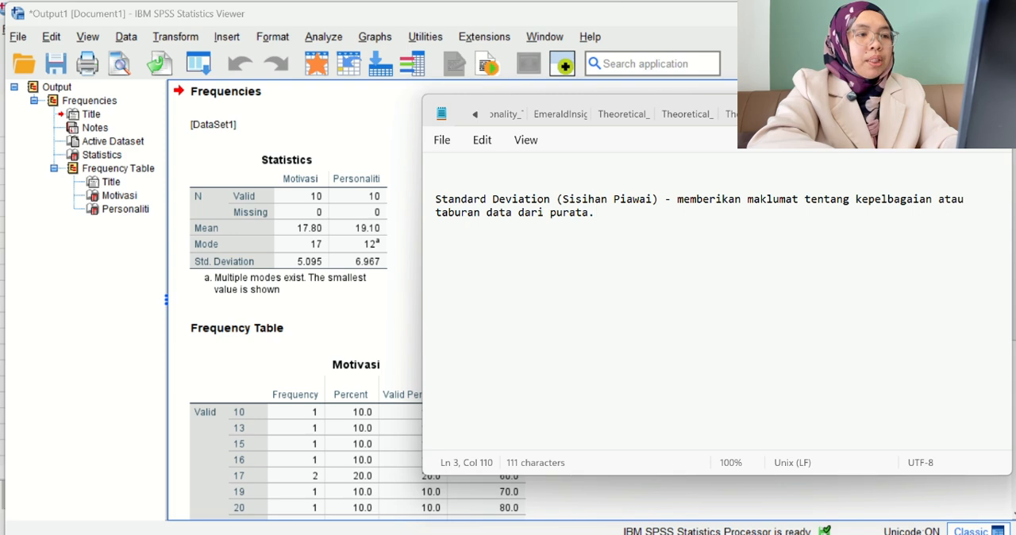
# Below a blank line after the definition, record the motivation standard deviation as "Sisihan Piawai Motivasi - 5.095".
pyautogui.press('Return')
pyautogui.press('Return')
pyautogui.write('S')
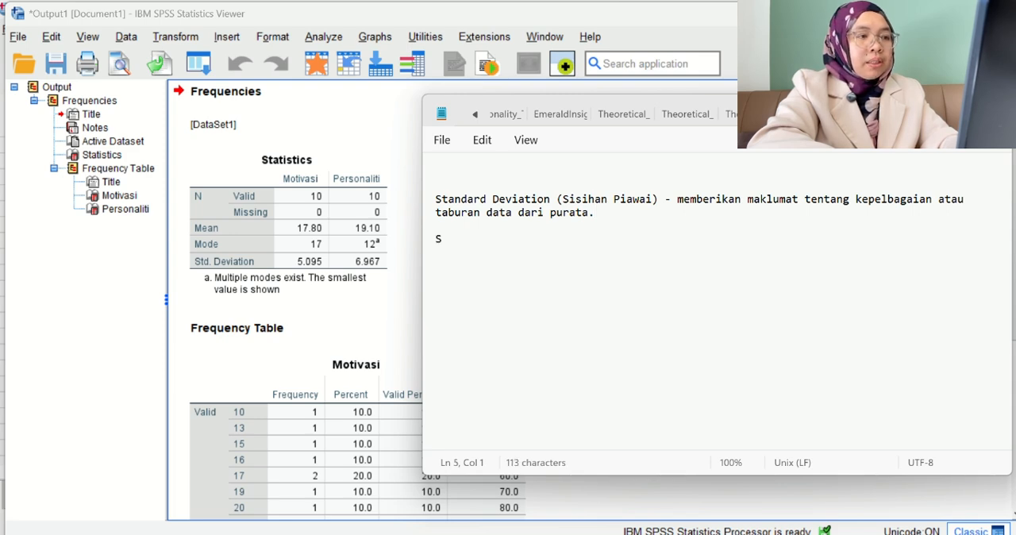
pyautogui.write('isiha')
pyautogui.press('BackSpace')
pyautogui.write('han ')
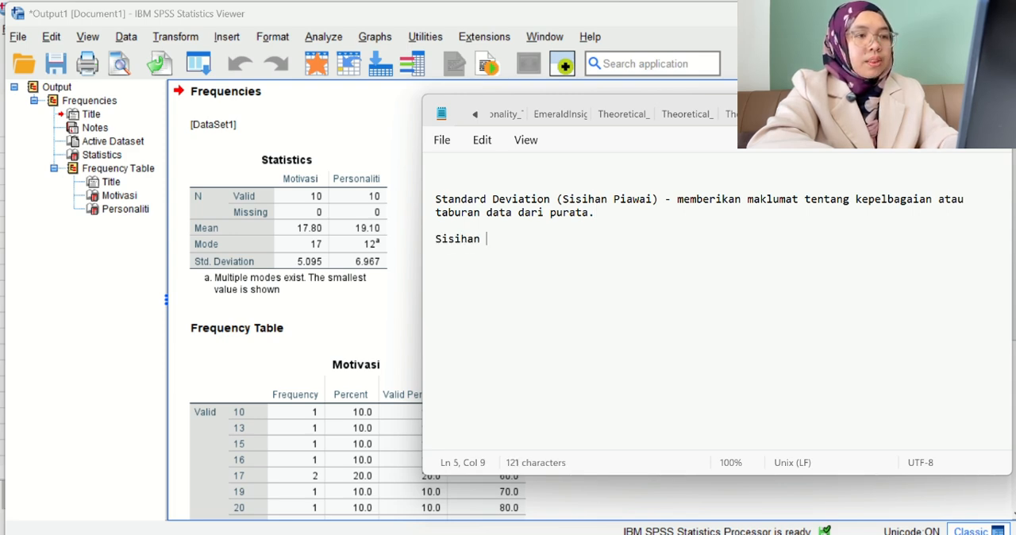
pyautogui.write('Piawai ')
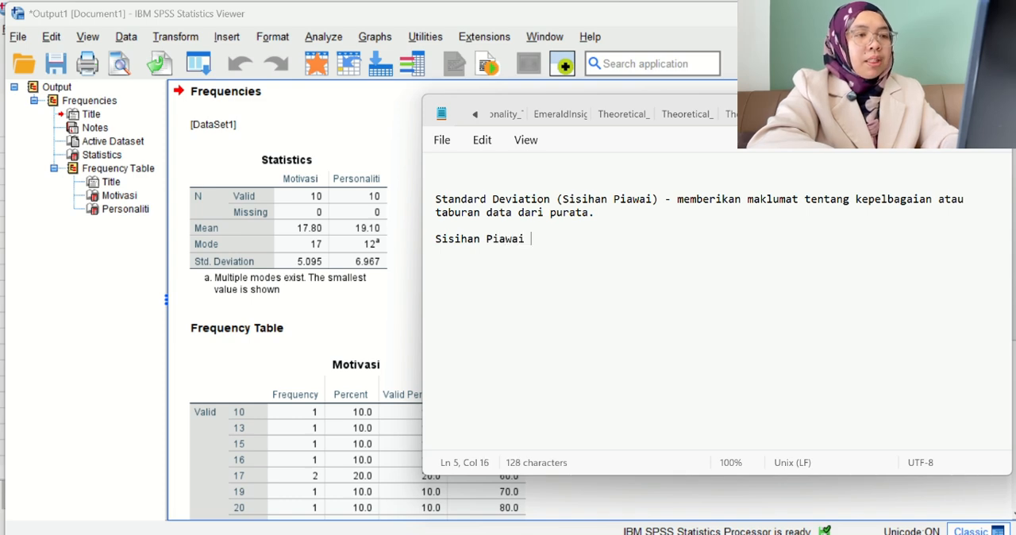
pyautogui.write('Motivasi')
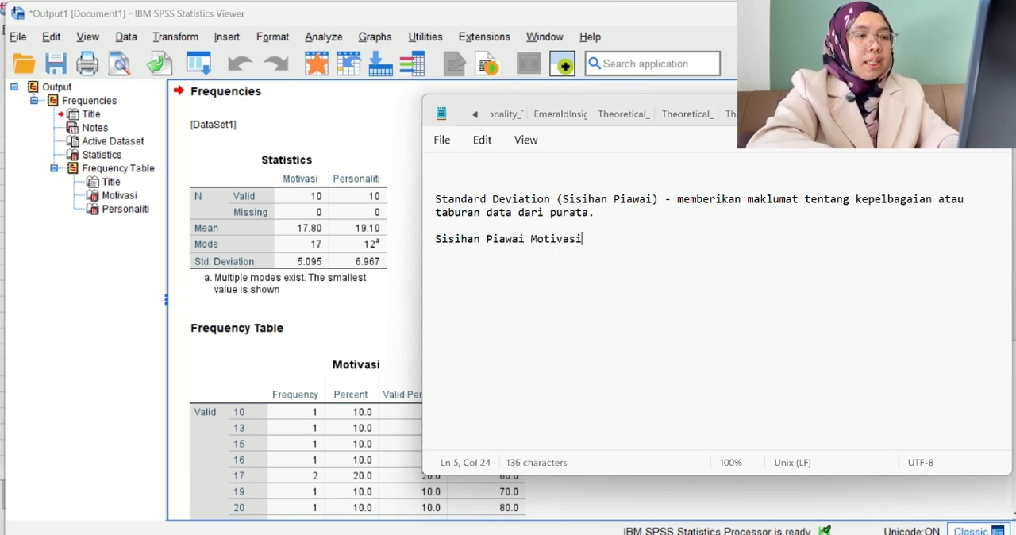
pyautogui.write(' - ')
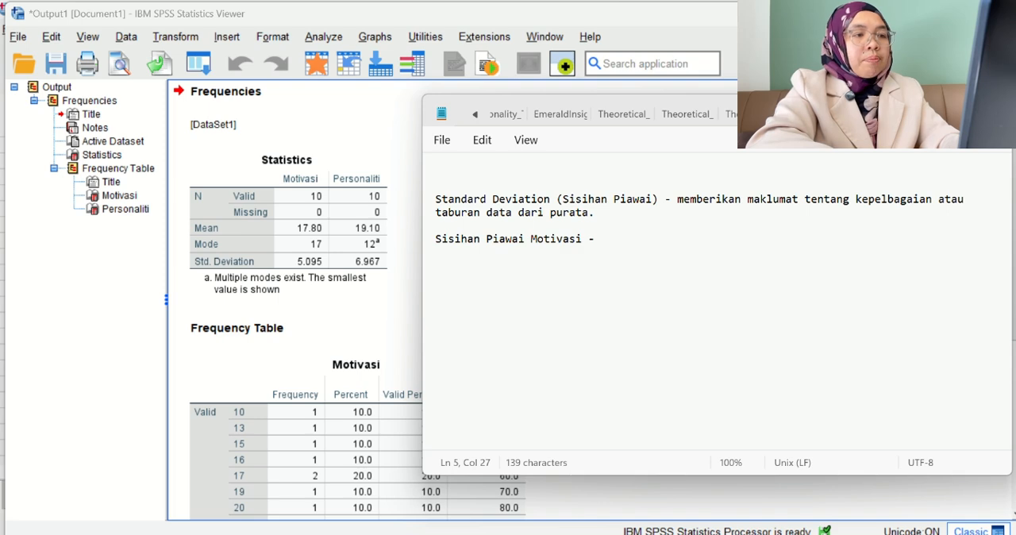
pyautogui.write('5.0')
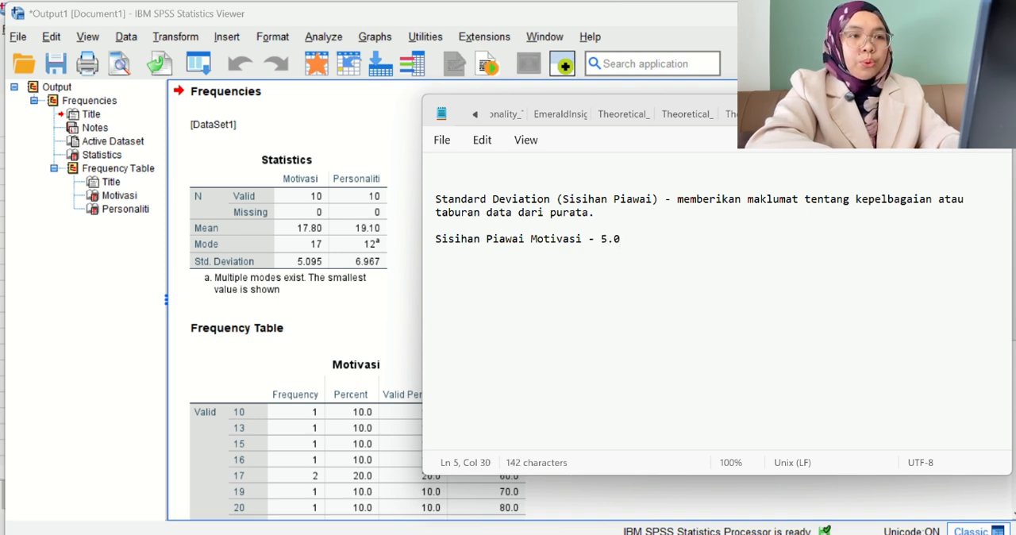
pyautogui.write('95')
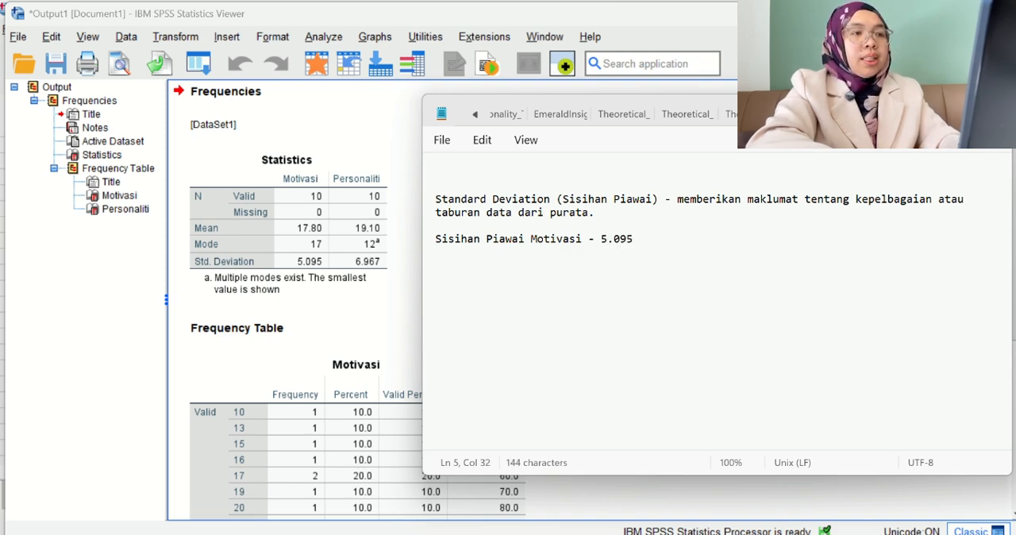
pyautogui.write(',')
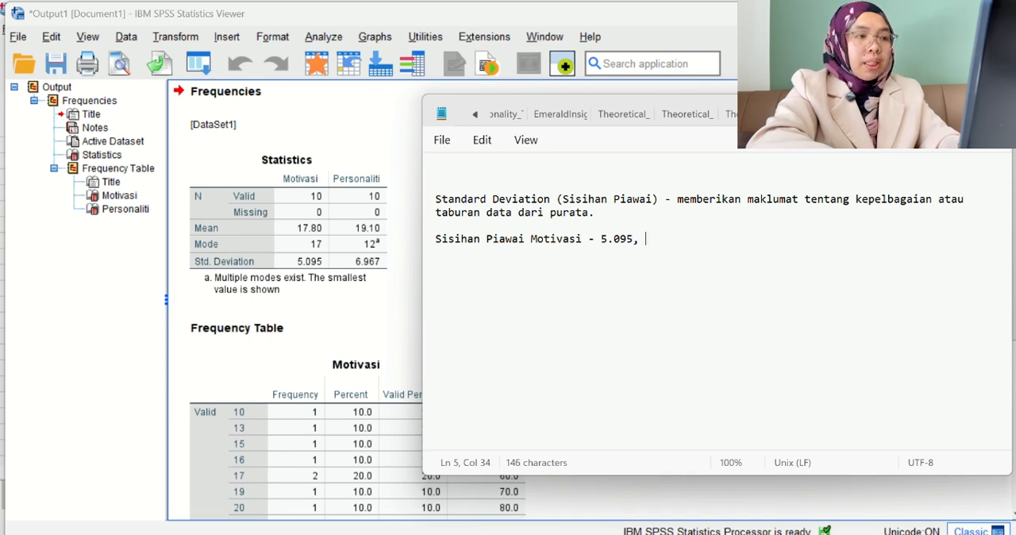
pyautogui.write(' Sisihan ')
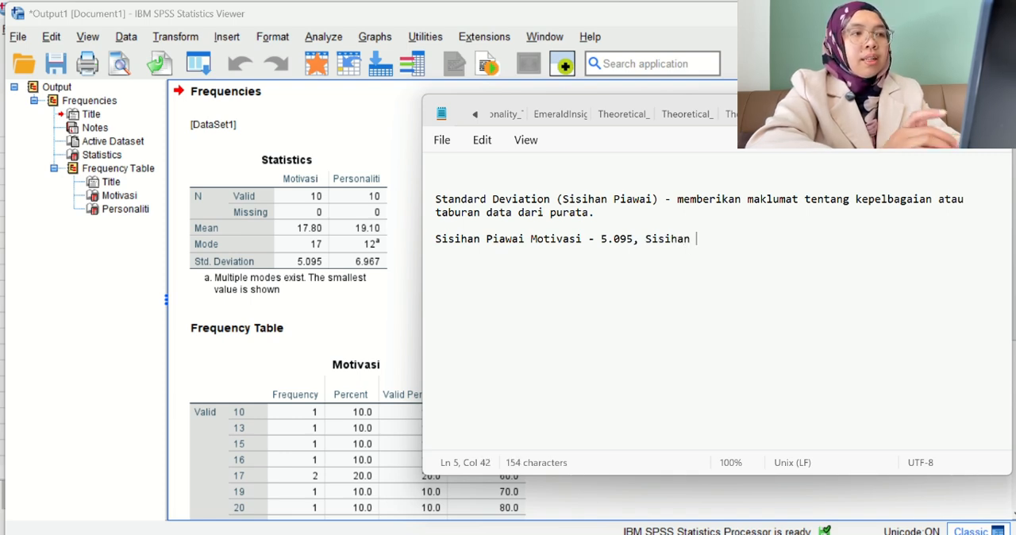
pyautogui.write('piawai')
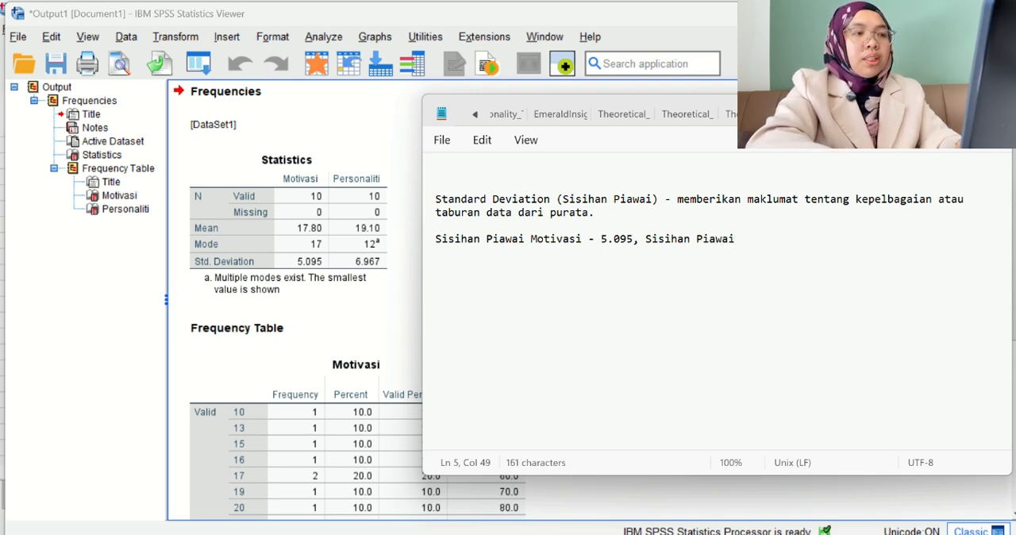
pyautogui.write(' Personaliti')
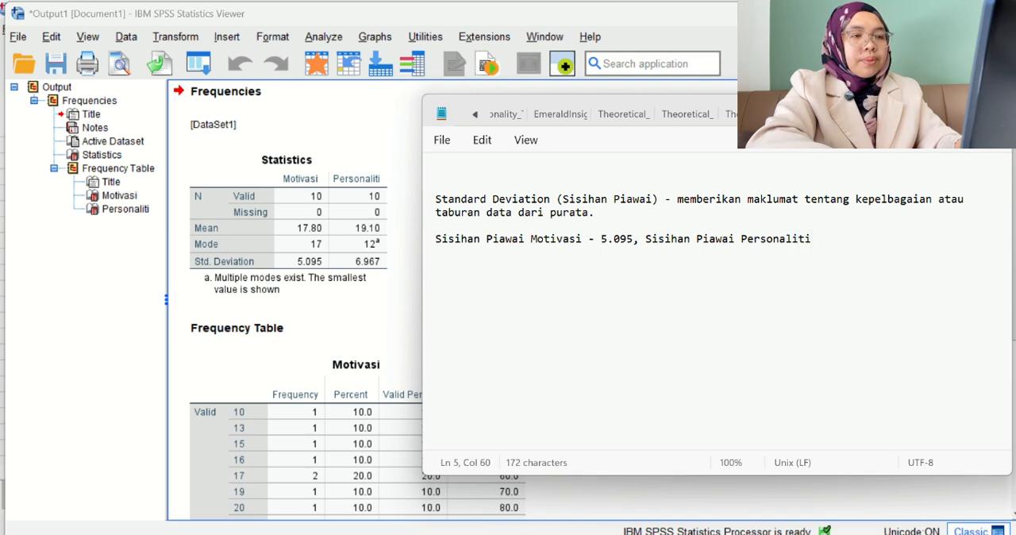
pyautogui.write('-')
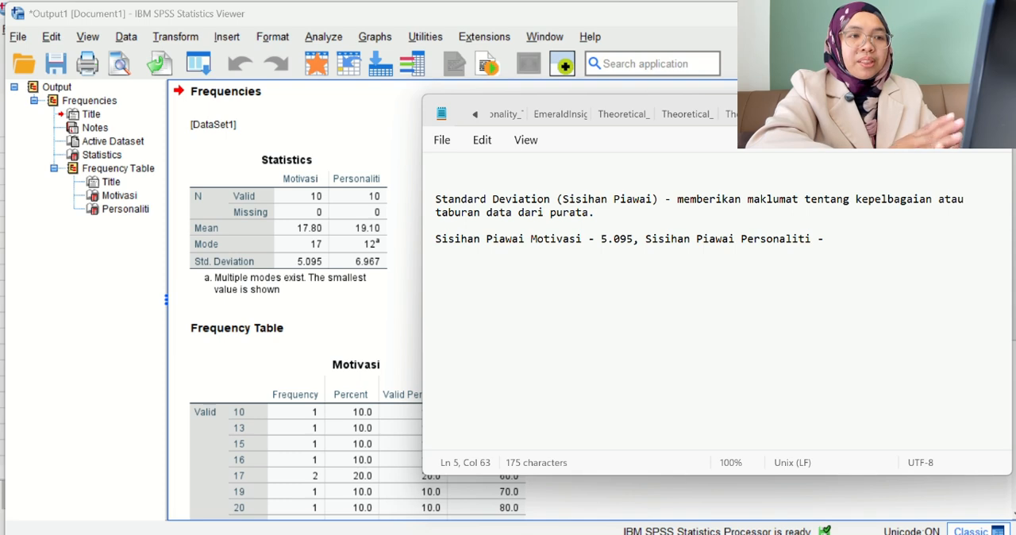
pyautogui.write(' 6.')
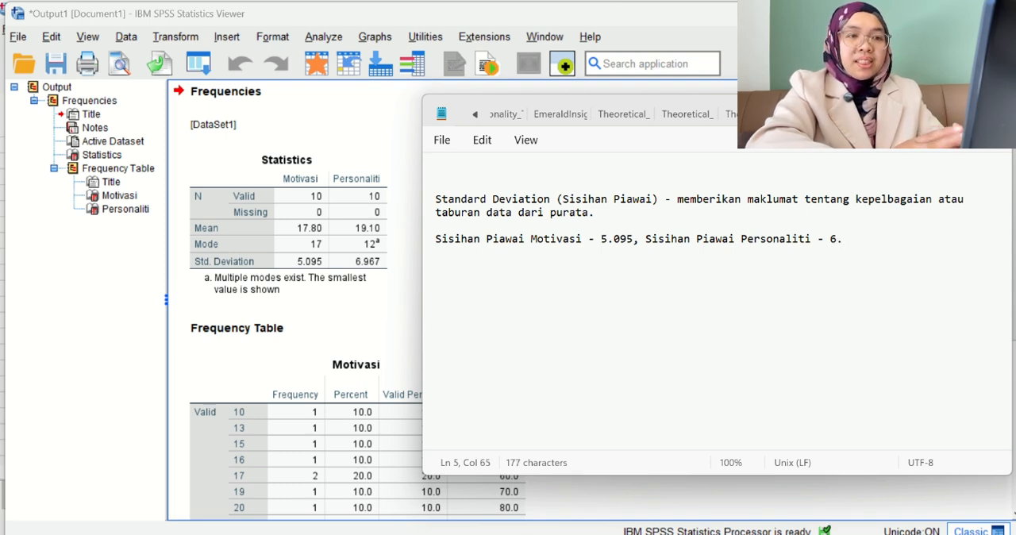
pyautogui.write('967')
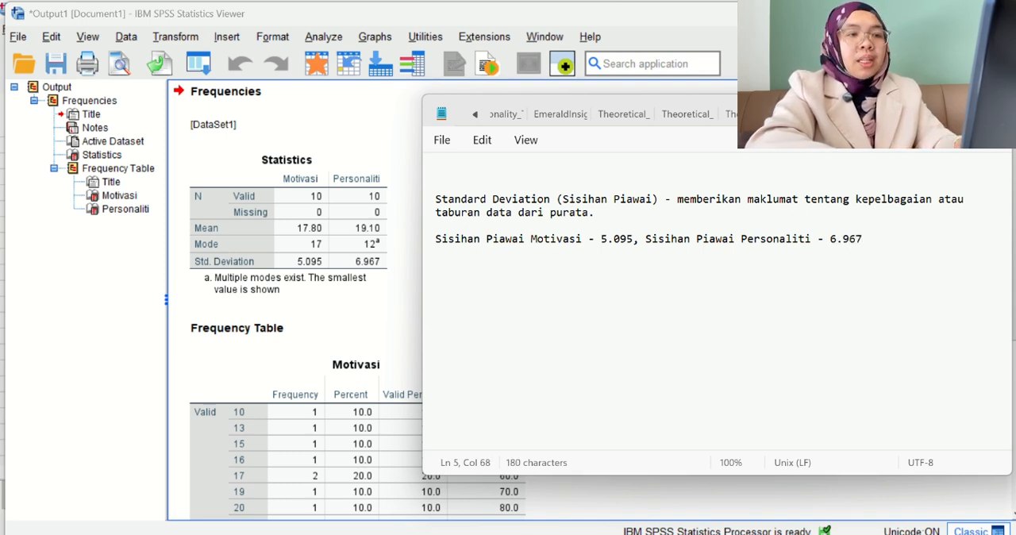
# Leave a blank line and start the interpretation paragraph with "Skor personaliti mempunyai".
pyautogui.press('Return')
pyautogui.press('Return')
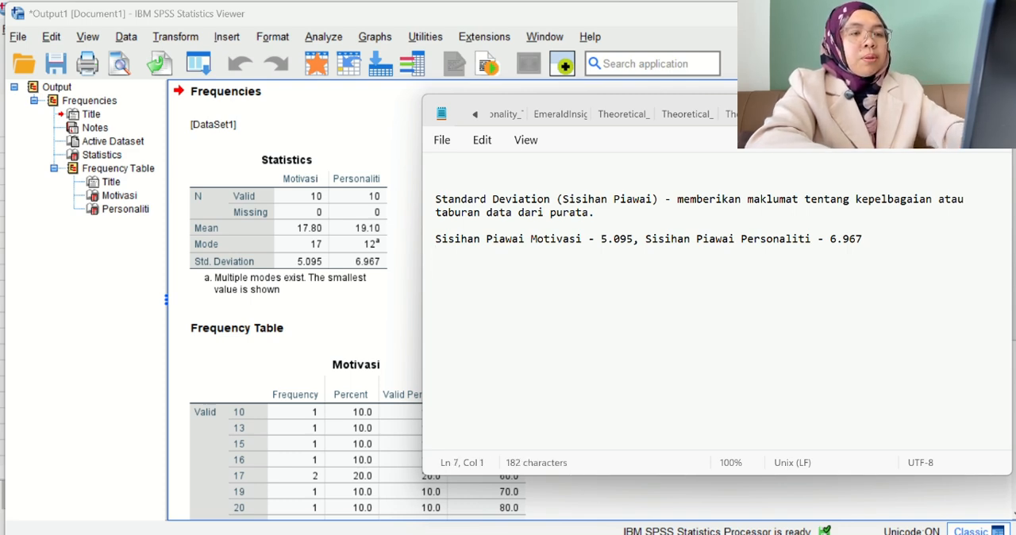
pyautogui.write('Skor ')
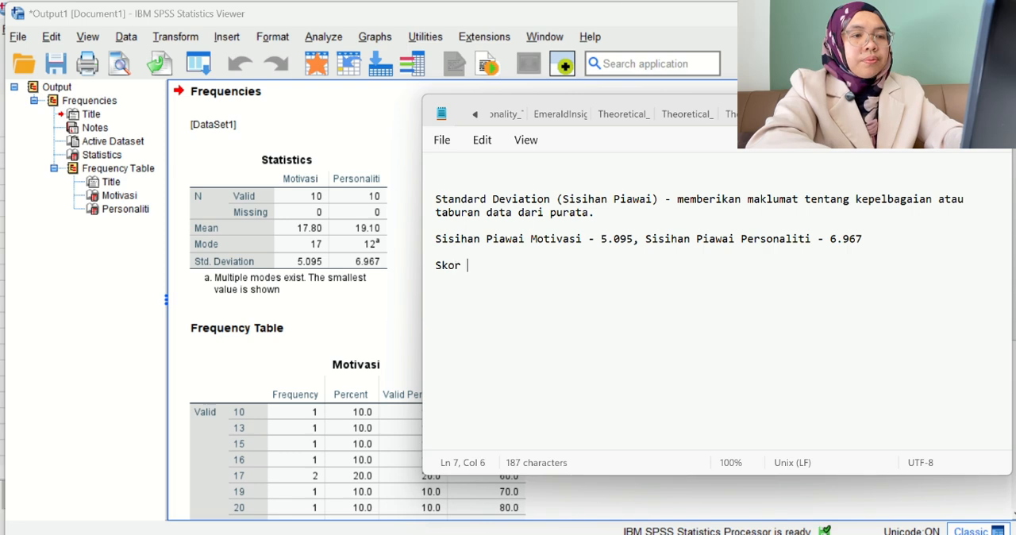
pyautogui.write('personaliti')
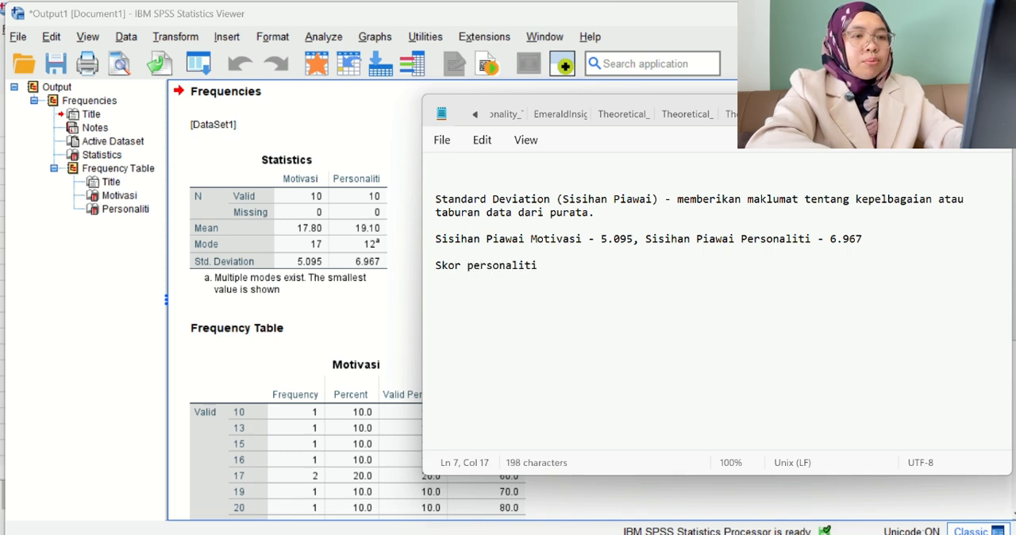
pyautogui.write(' membpa')
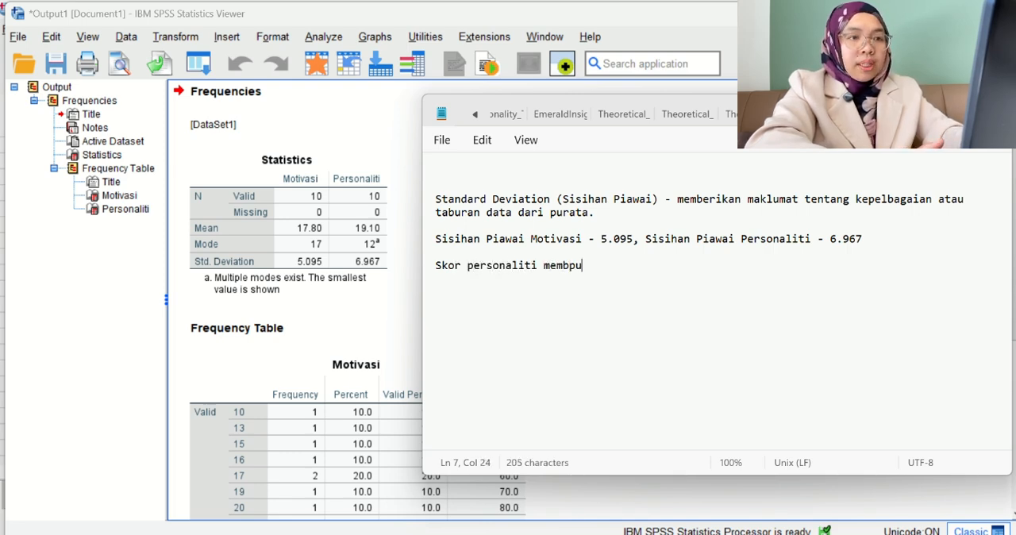
pyautogui.press('BackSpace')
pyautogui.press('BackSpace')
pyautogui.press('BackSpace')
pyautogui.write('punyai ')
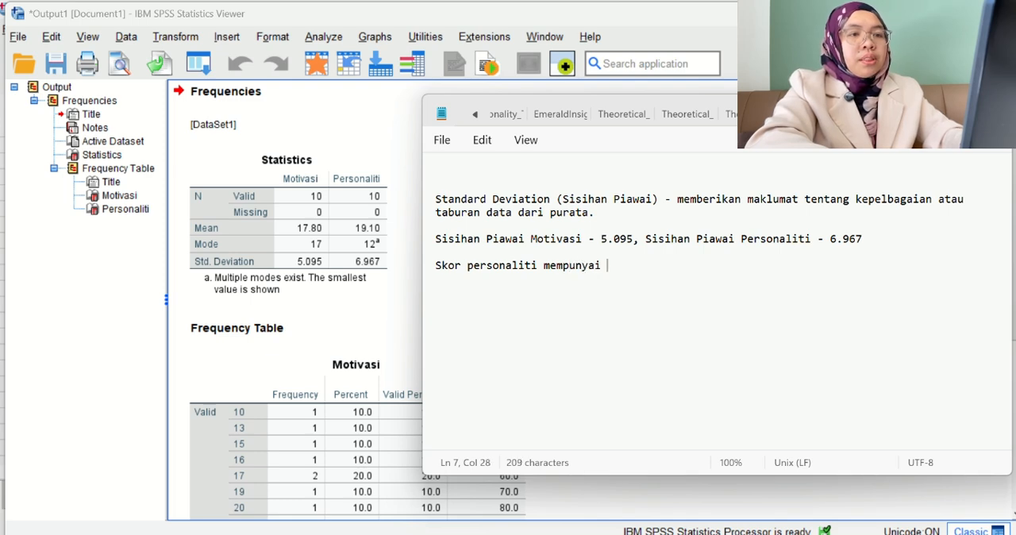
pyautogui.write('taburann')
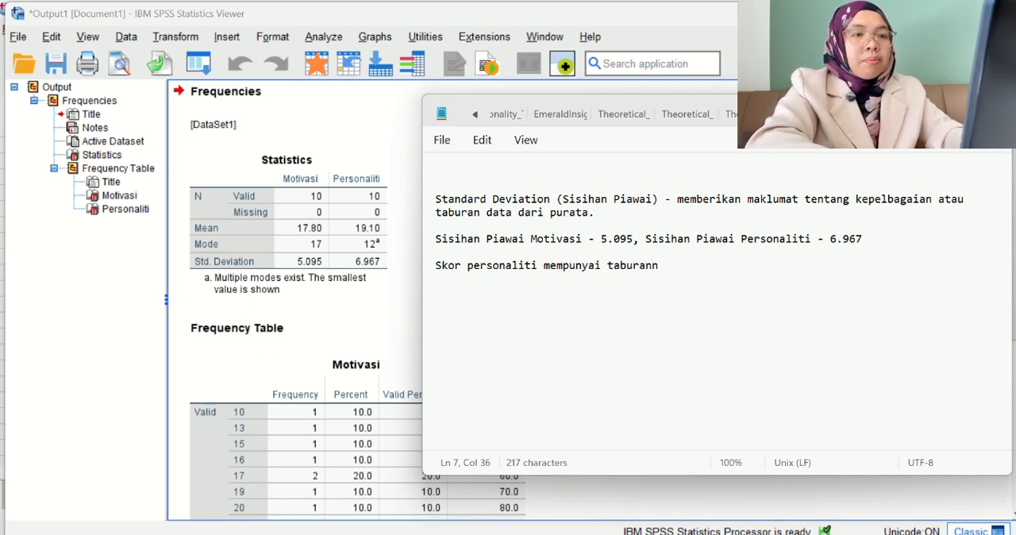
pyautogui.write(' yang leb')
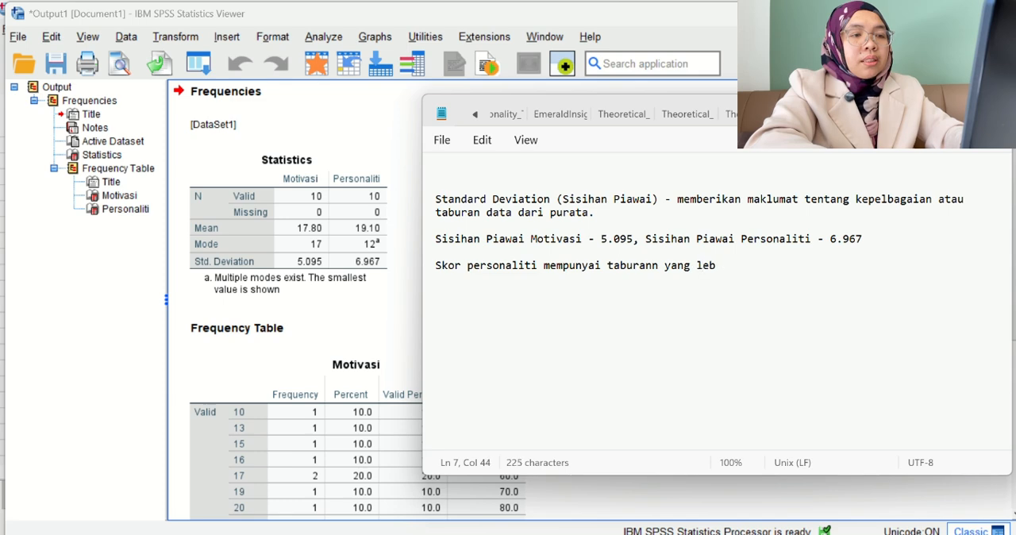
pyautogui.write('ih besar')
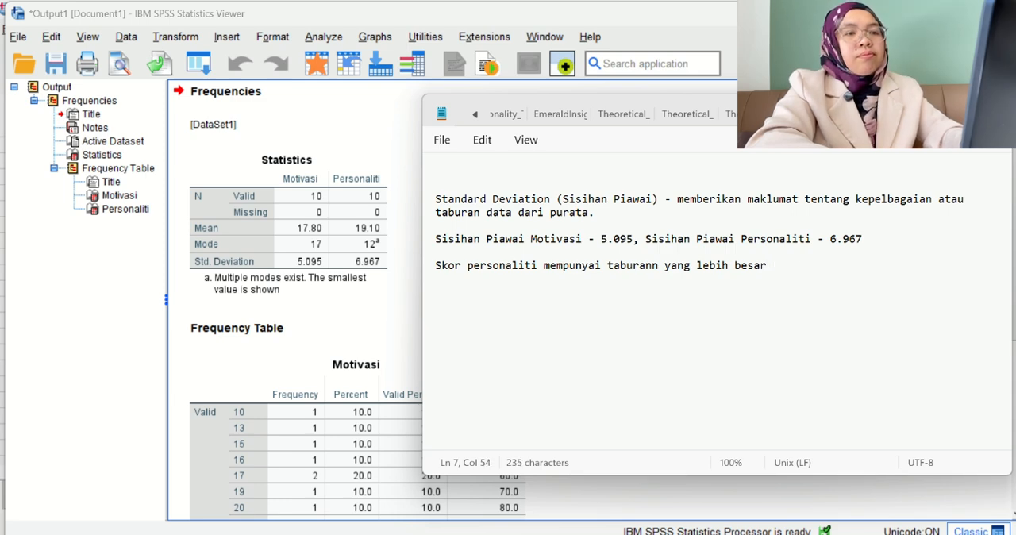
pyautogui.write(' berbanding skor ')
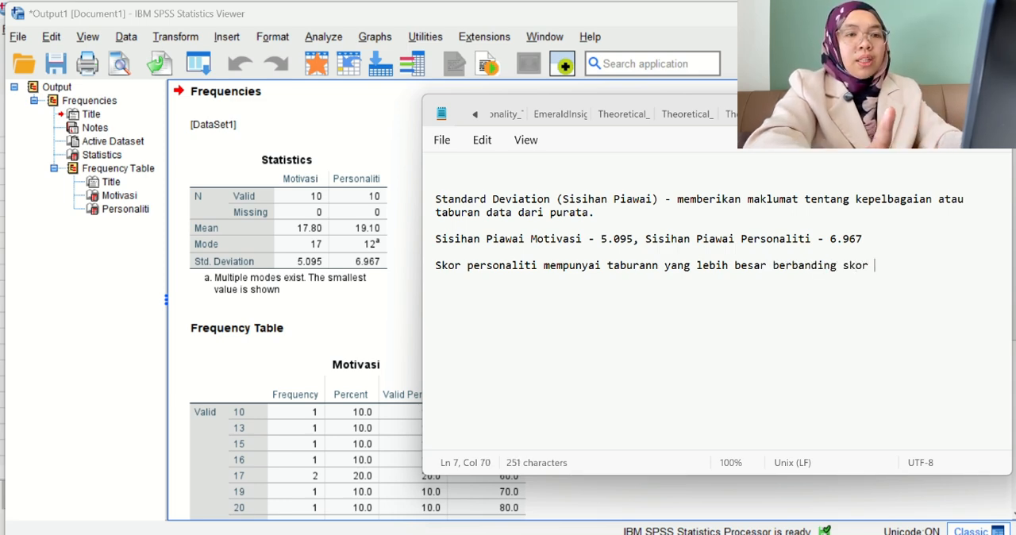
pyautogui.write('motivasi')
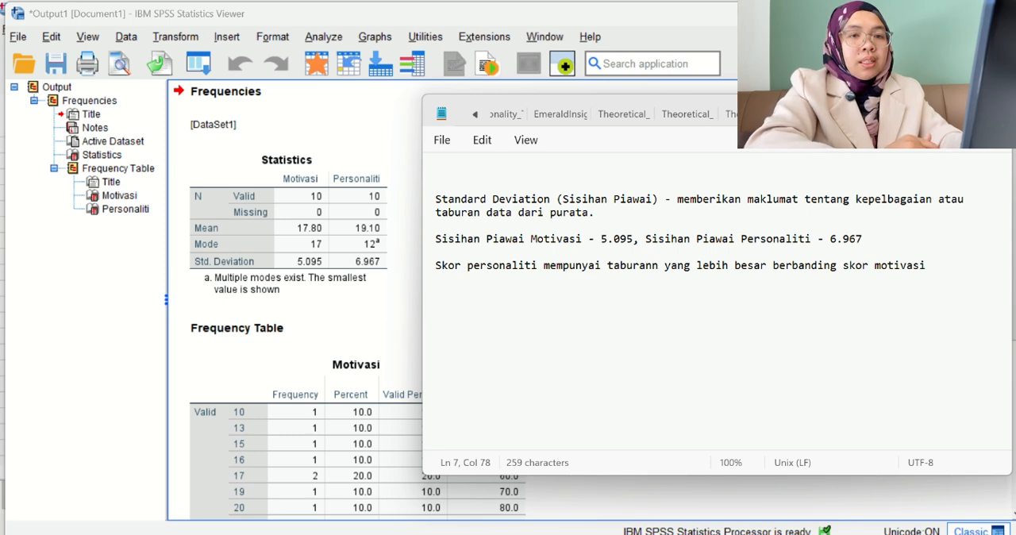
pyautogui.write(' kerana ')
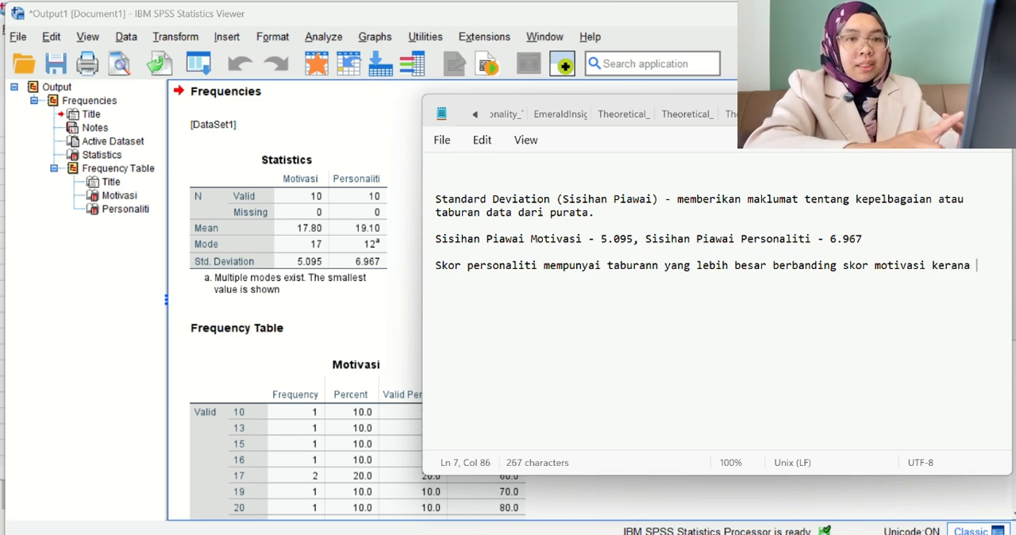
pyautogui.write('nilai si')
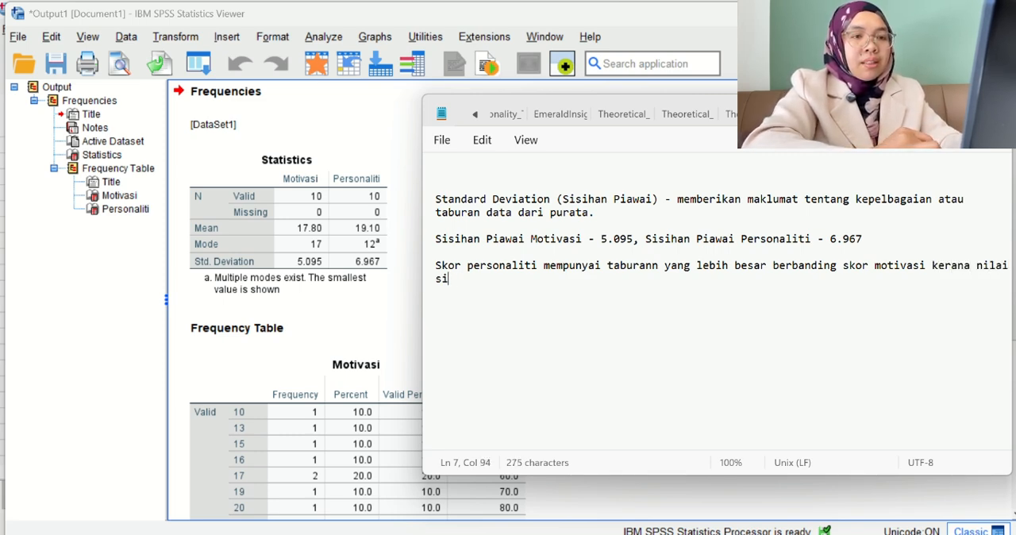
pyautogui.write('sihan piawai')
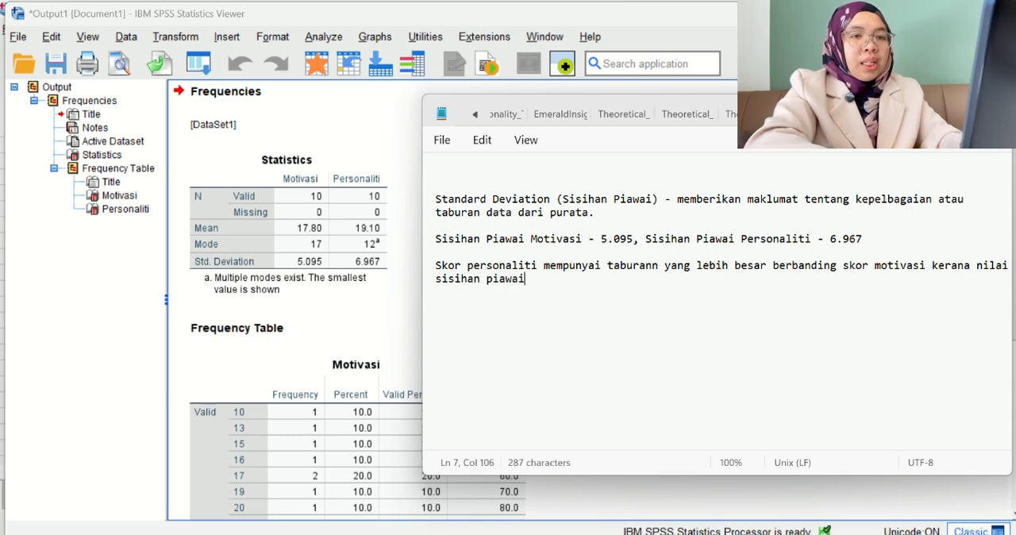
pyautogui.write(' le')
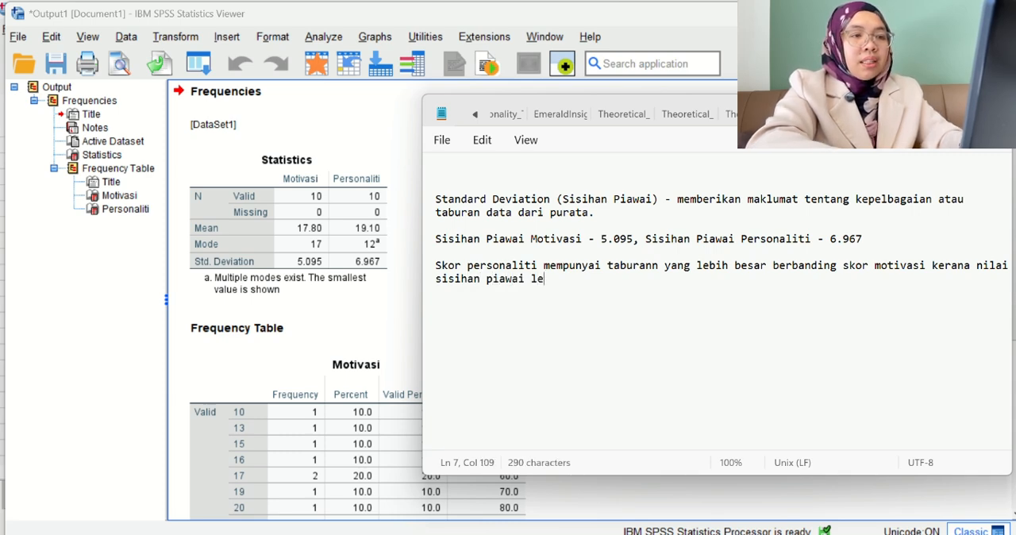
pyautogui.write('bih tinggi.')
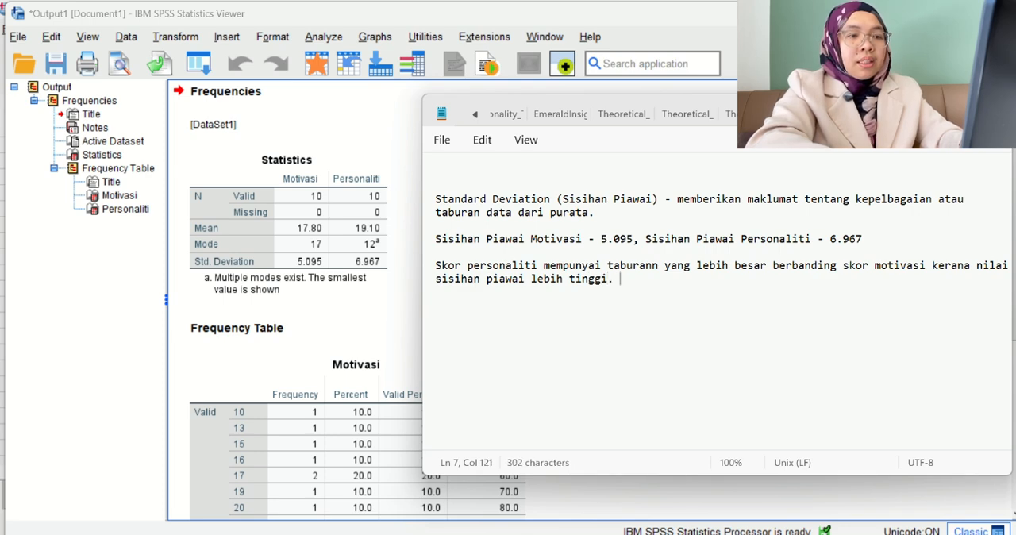
pyautogui.write(' Res')
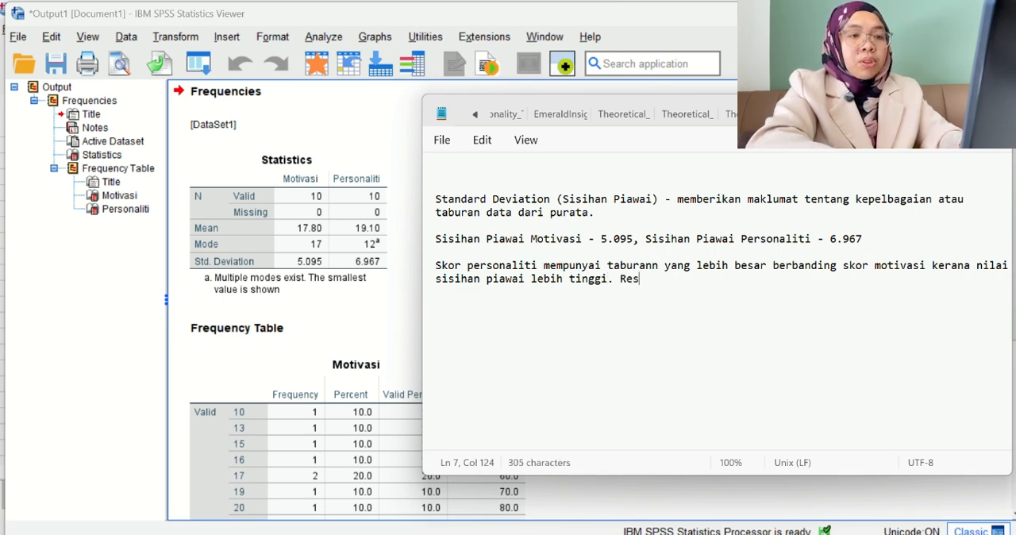
pyautogui.write('ponden ')
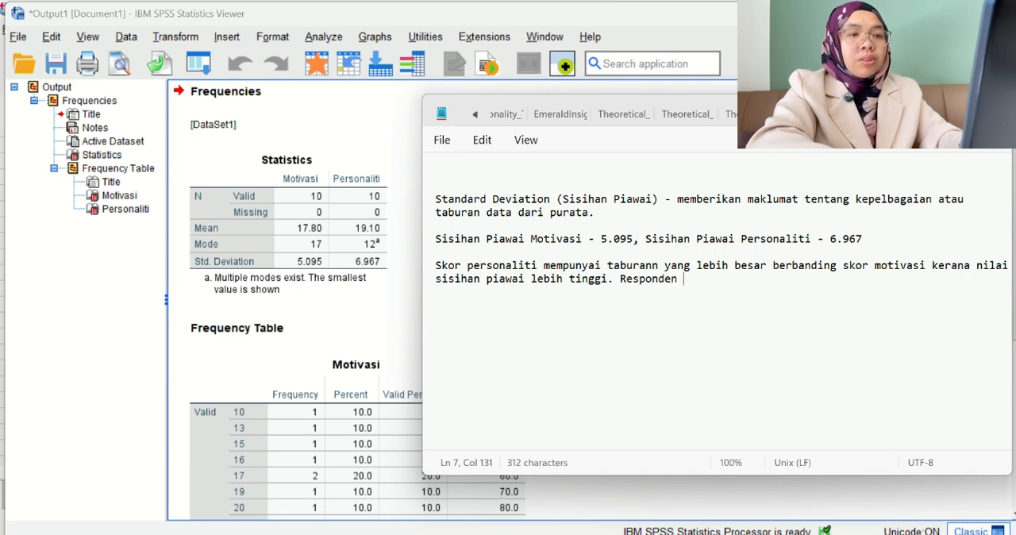
pyautogui.write('menunjuk')
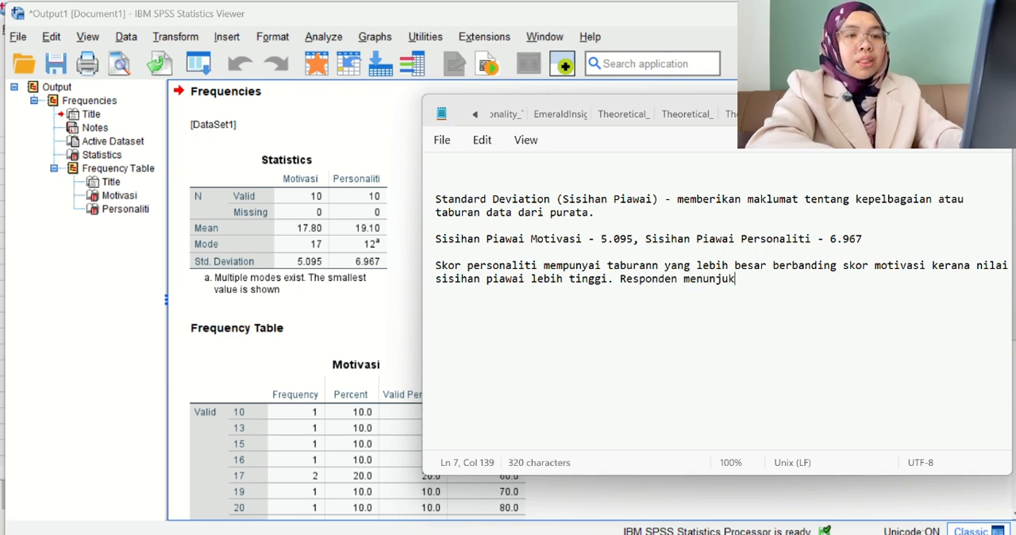
pyautogui.write('kan perbeza')
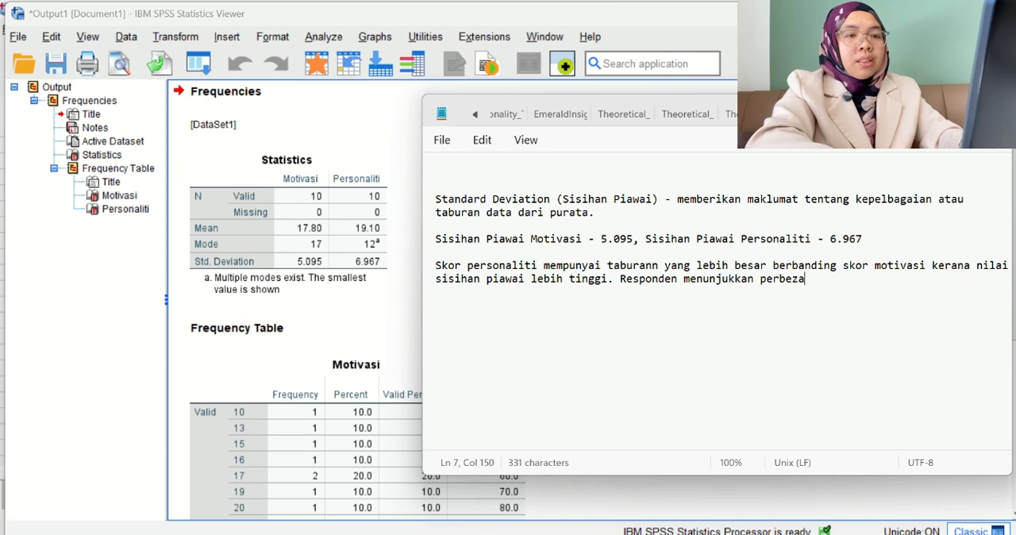
pyautogui.write('an yangl')
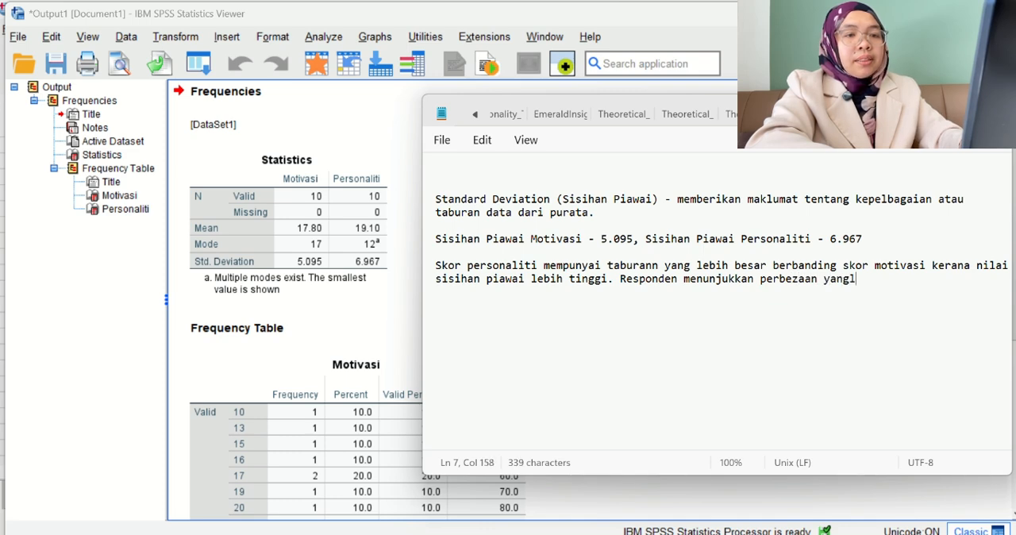
# Start a second interpretation sentence in the same paragraph with "Responden menunjukkan perbezaan yang lebih ketara".
pyautogui.press('BackSpace')
pyautogui.write('lebih k')
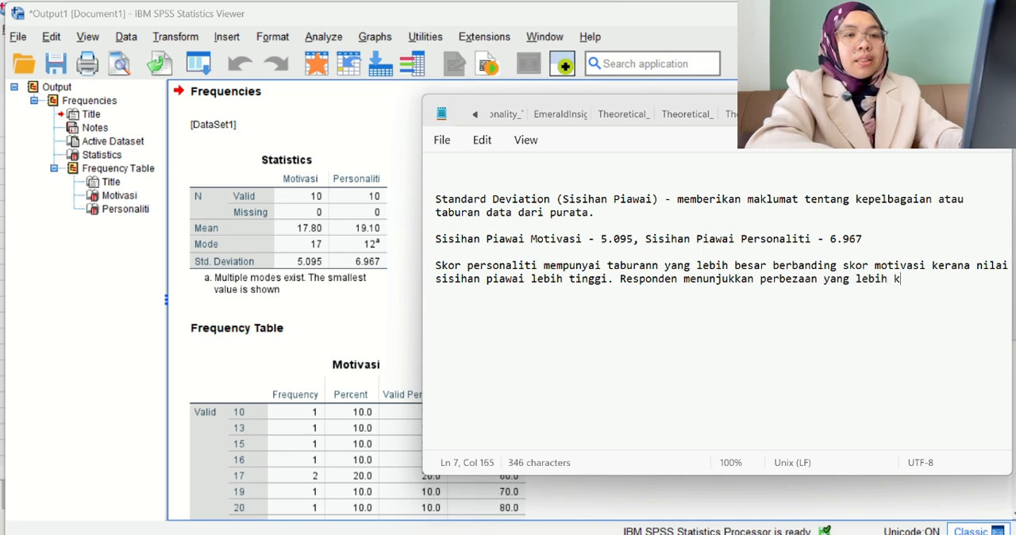
pyautogui.write('etara ')
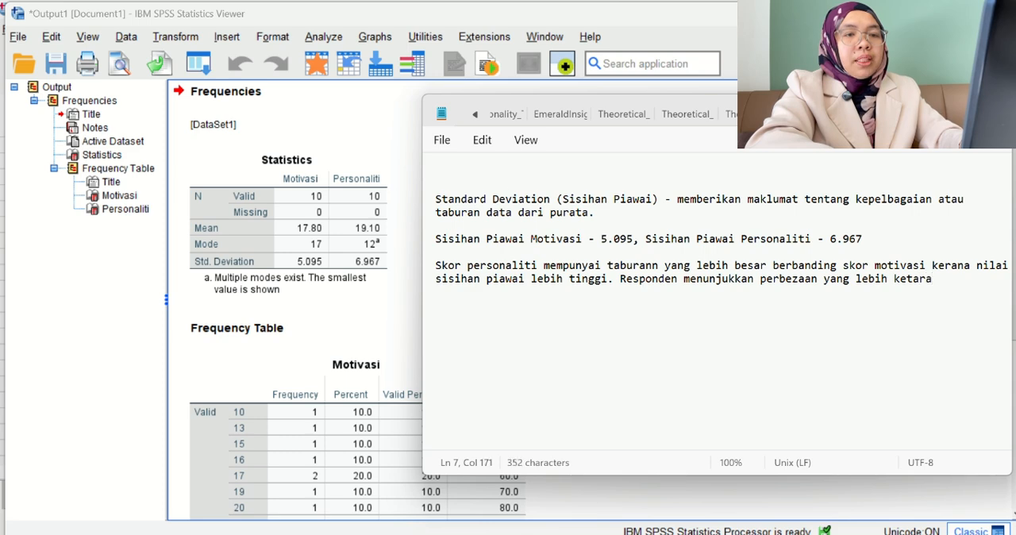
pyautogui.write('dalam perso')
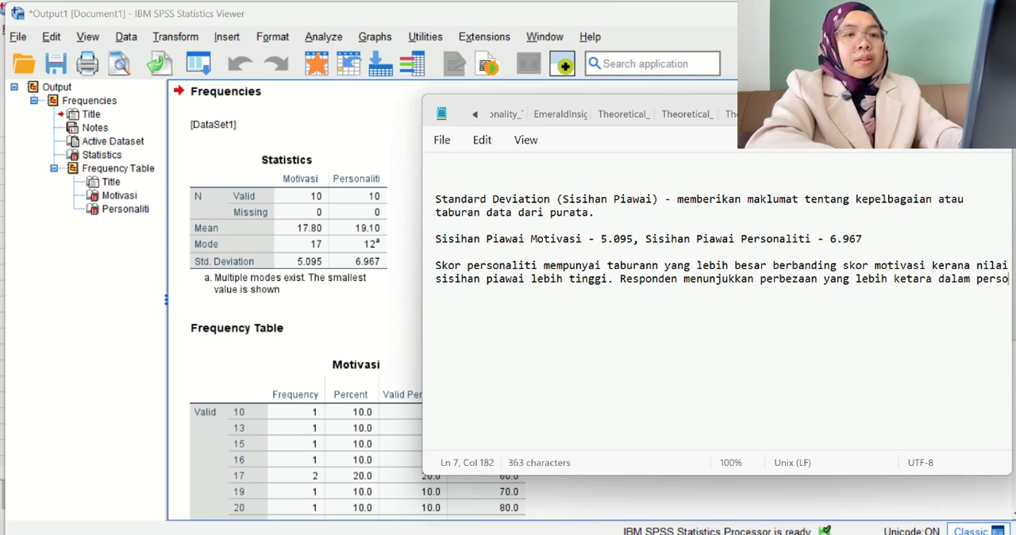
pyautogui.write('naliti')
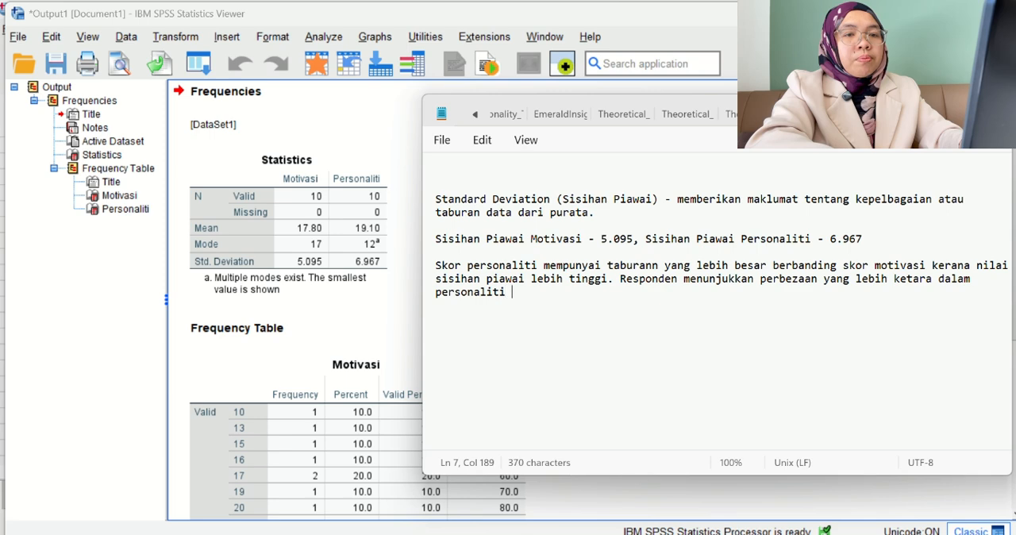
pyautogui.write(' bernbda')
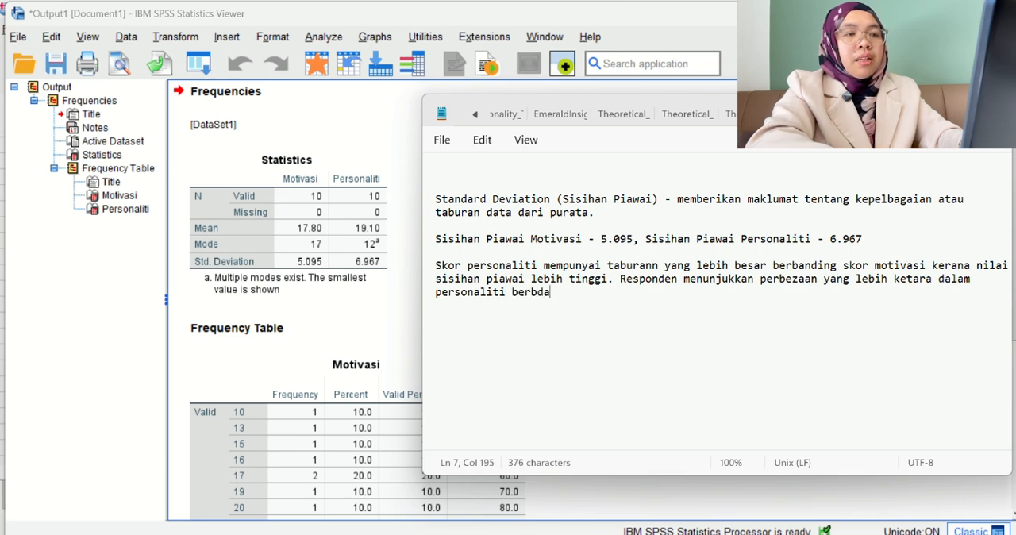
# Complete the sentence about the respondents with "dalam personaliti berbanding motivasi".
pyautogui.press('BackSpace')
pyautogui.press('BackSpace')
pyautogui.write('anding motivasi')
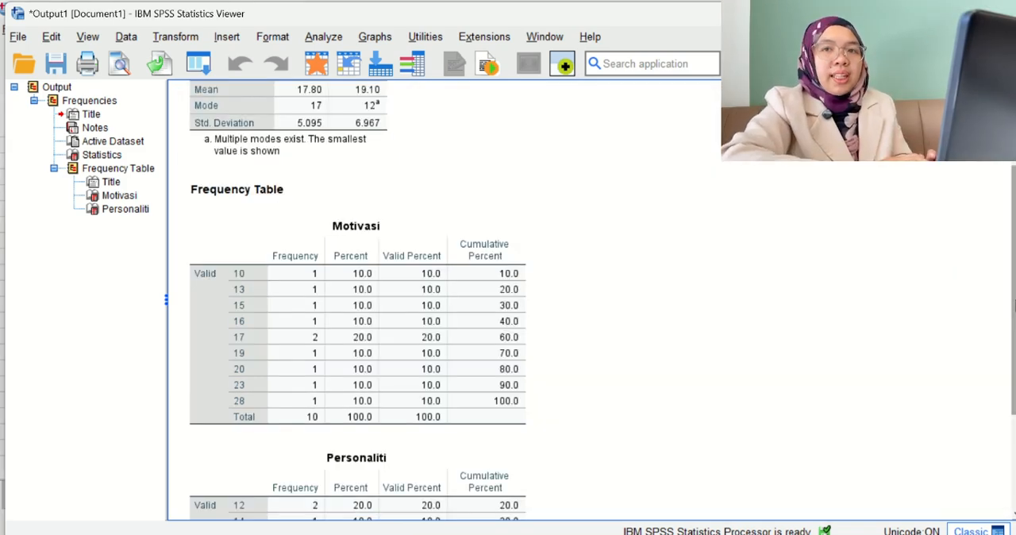
# Review the Motivasi and Personaliti frequency tables in the SPSS output.
pyautogui.moveTo(1015, 306); pyautogui.dragTo(1015, 352)
pyautogui.click(318, 236)
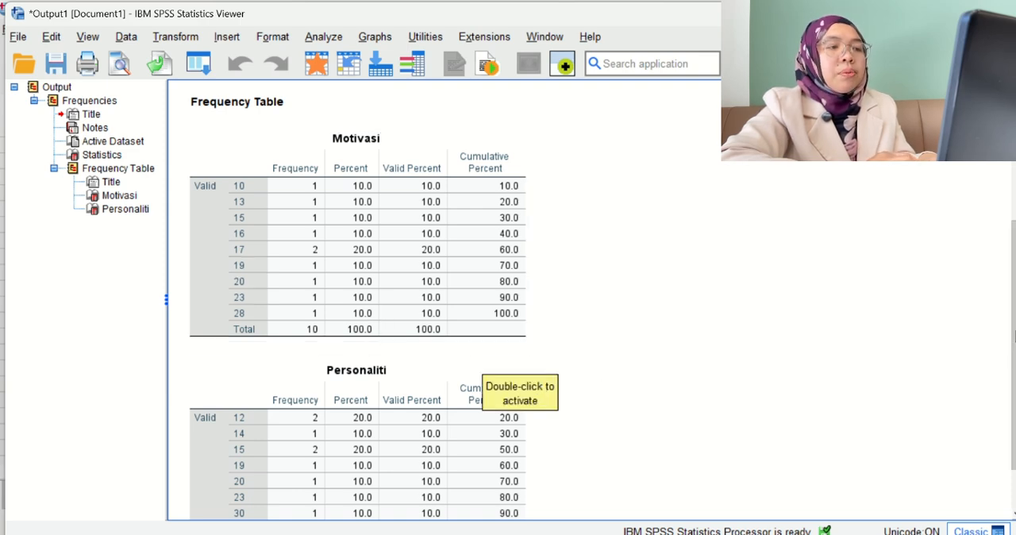
pyautogui.scroll(-2, 1014, 403)
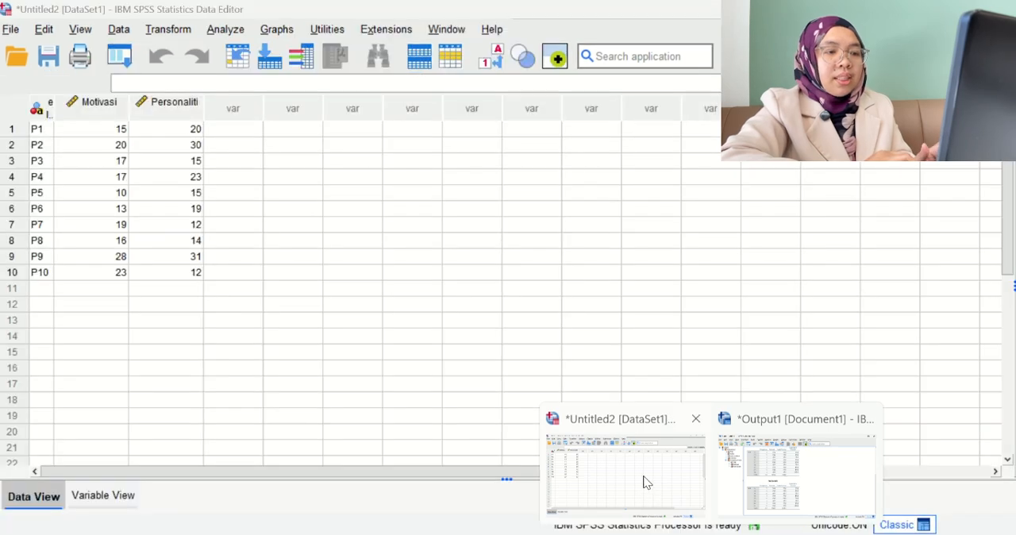
# Switch to the SPSS data set and set up a Bivariate Correlation with Motivasi and Personaliti as variables.
pyautogui.click(647, 482)
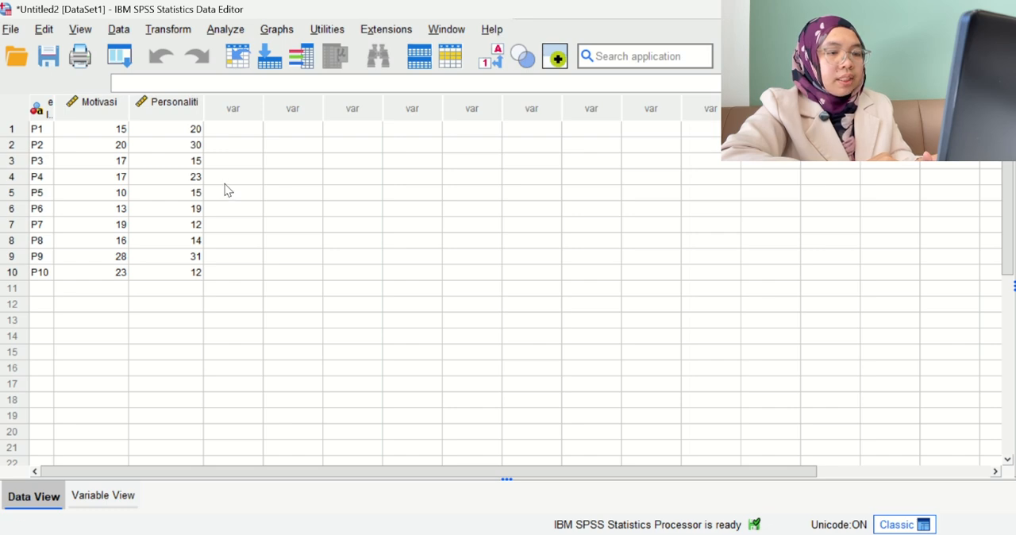
pyautogui.click(225, 30)
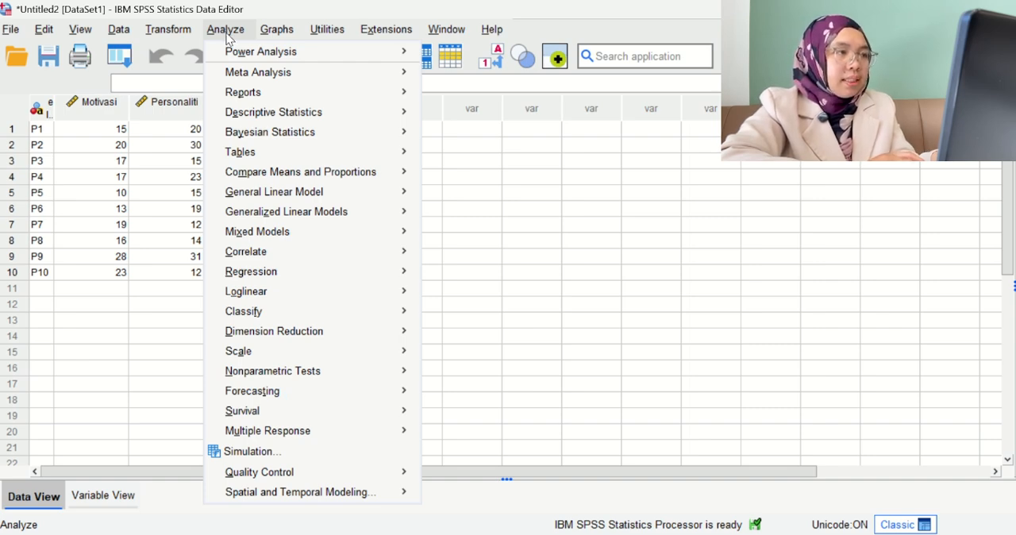
pyautogui.moveTo(360, 251)
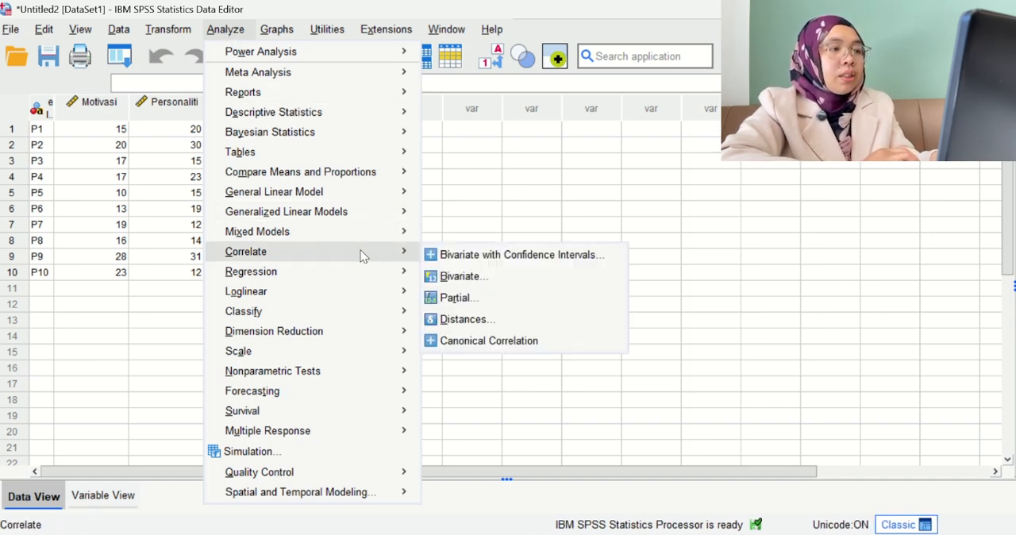
pyautogui.click(458, 276)
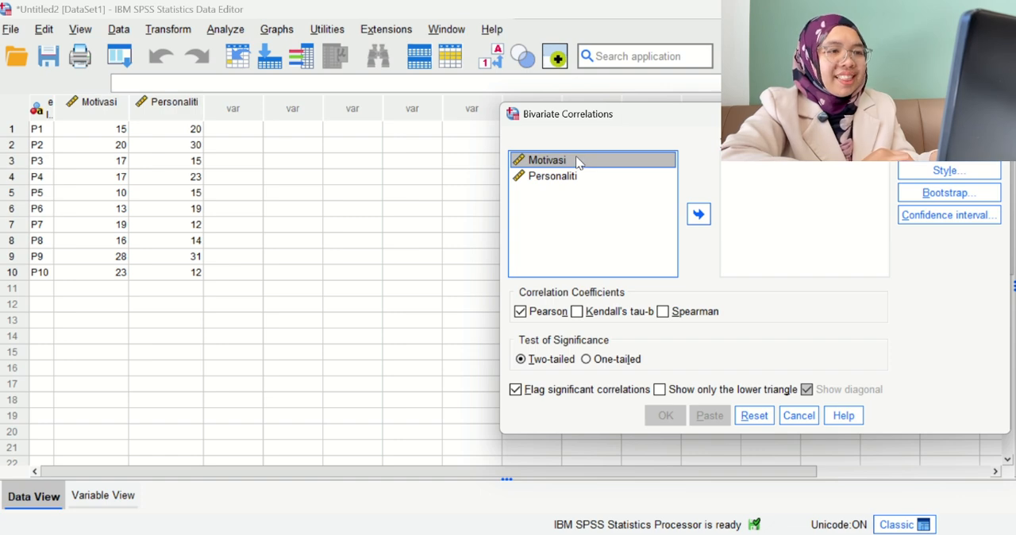
pyautogui.click(699, 213)
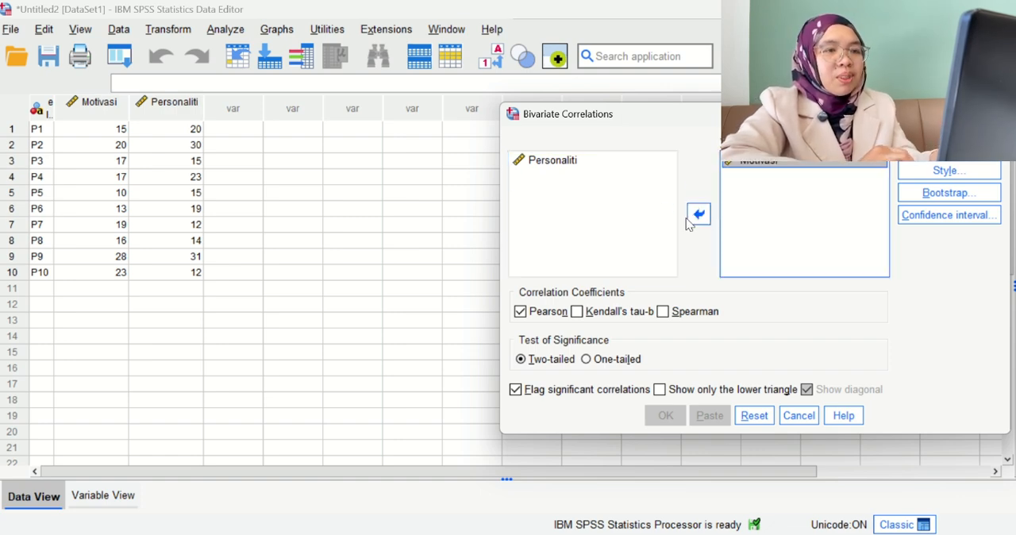
pyautogui.click(553, 161)
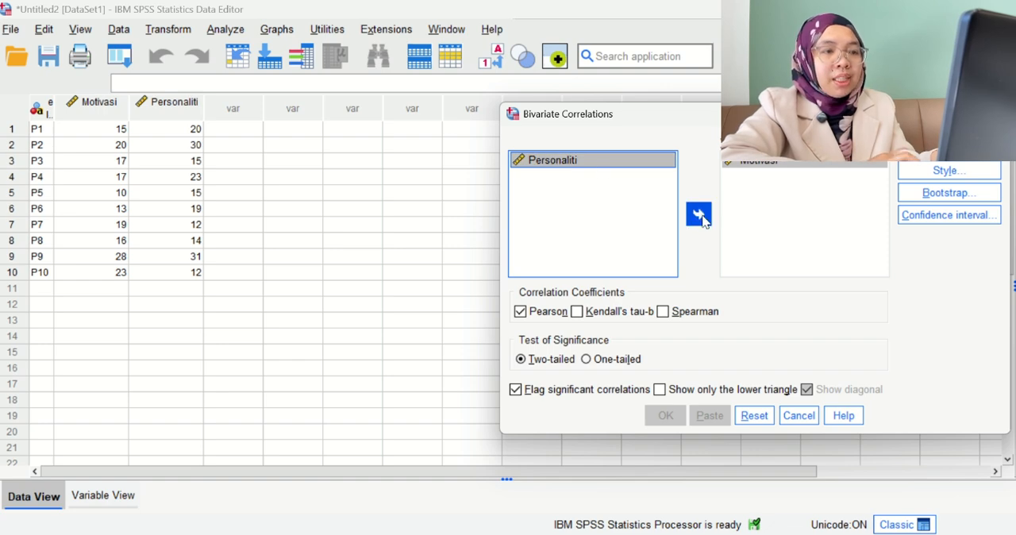
pyautogui.click(699, 213)
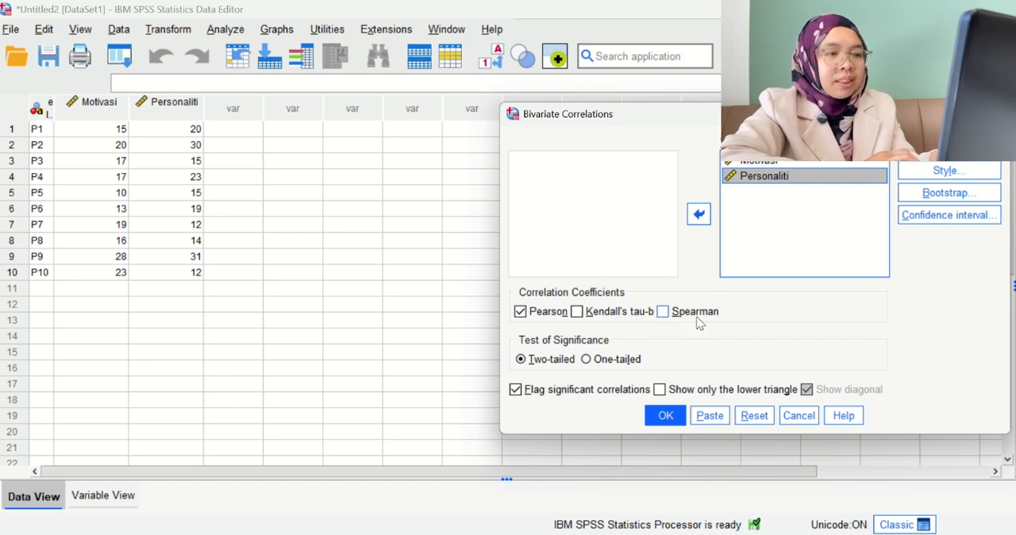
# Use the Spearman coefficient instead of Pearson with a two-tailed test, run the correlation and bring the Correlations table fully into view.
pyautogui.click(662, 312)
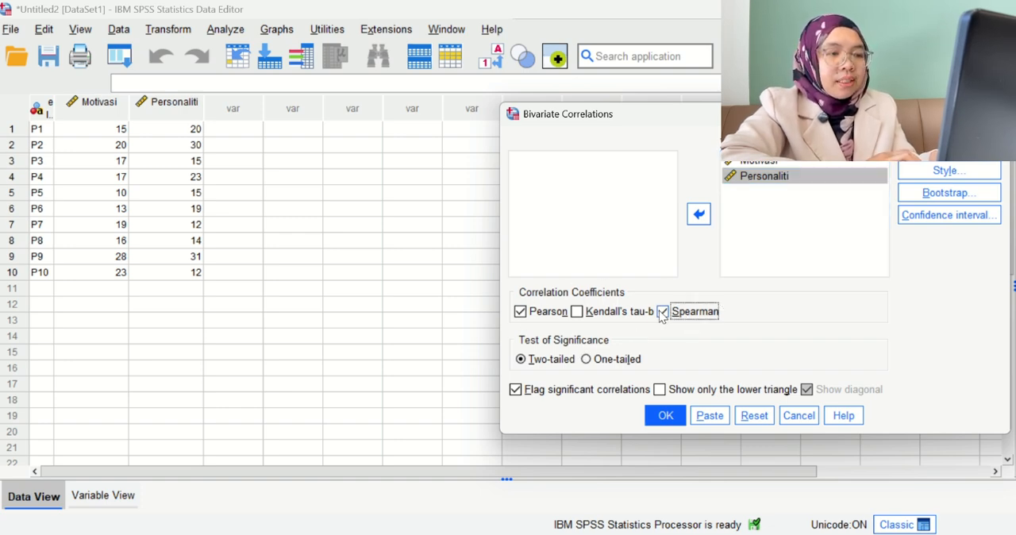
pyautogui.click(520, 313)
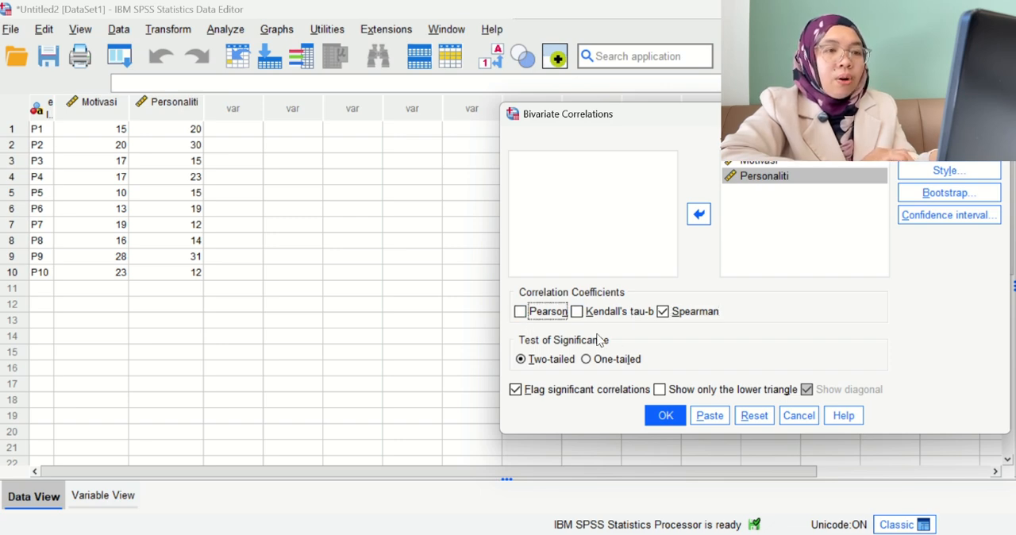
pyautogui.click(522, 362)
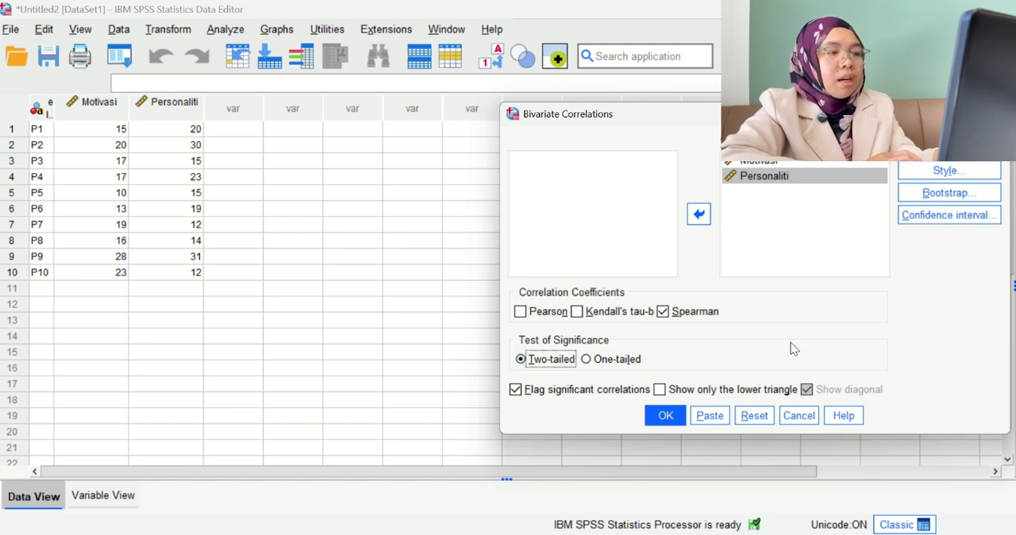
pyautogui.click(665, 416)
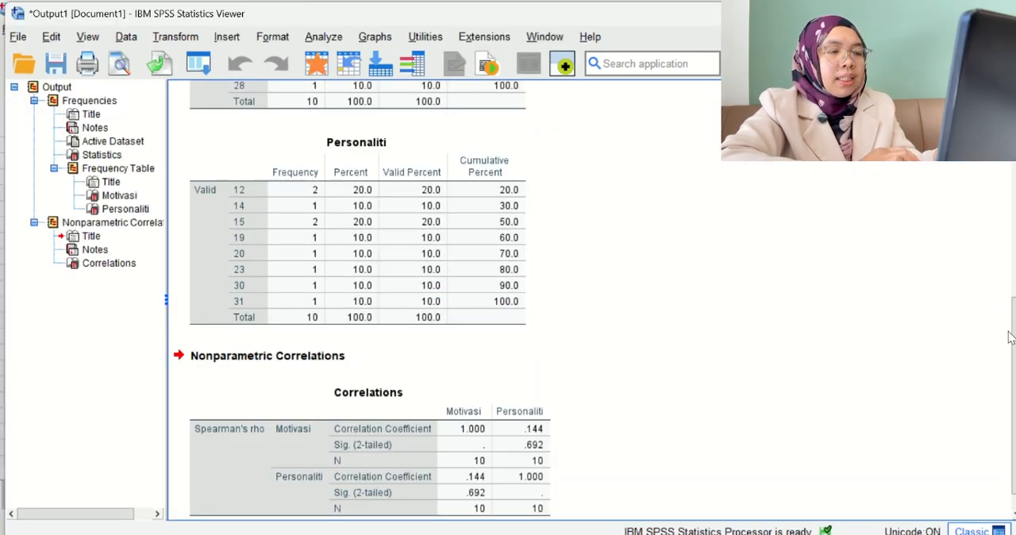
pyautogui.moveTo(1010, 337); pyautogui.dragTo(1010, 351)
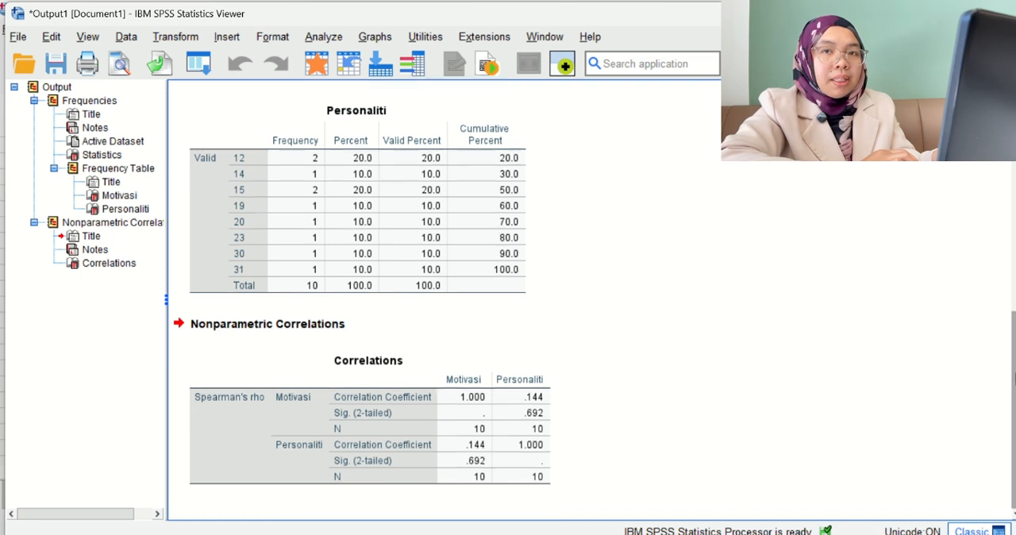
pyautogui.click(265, 375)
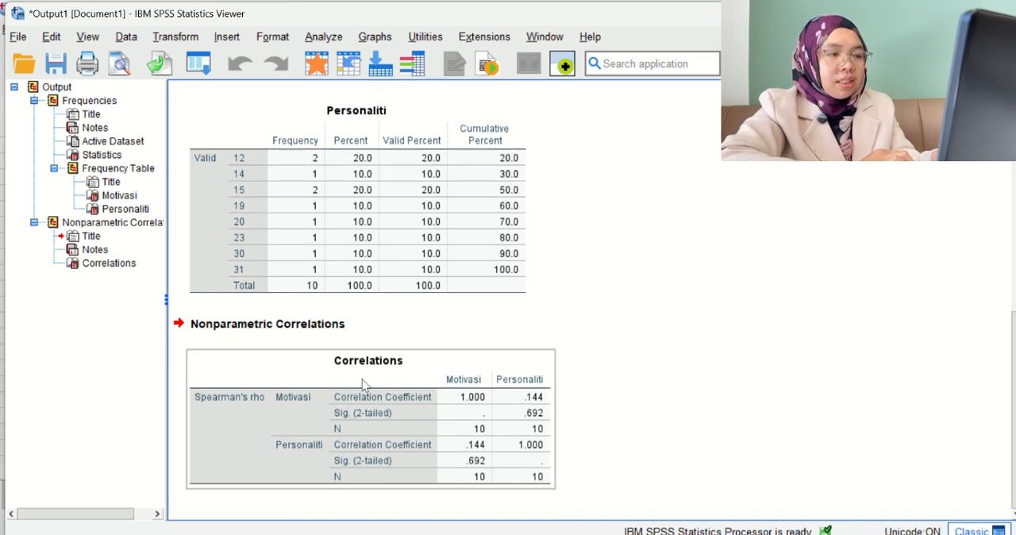
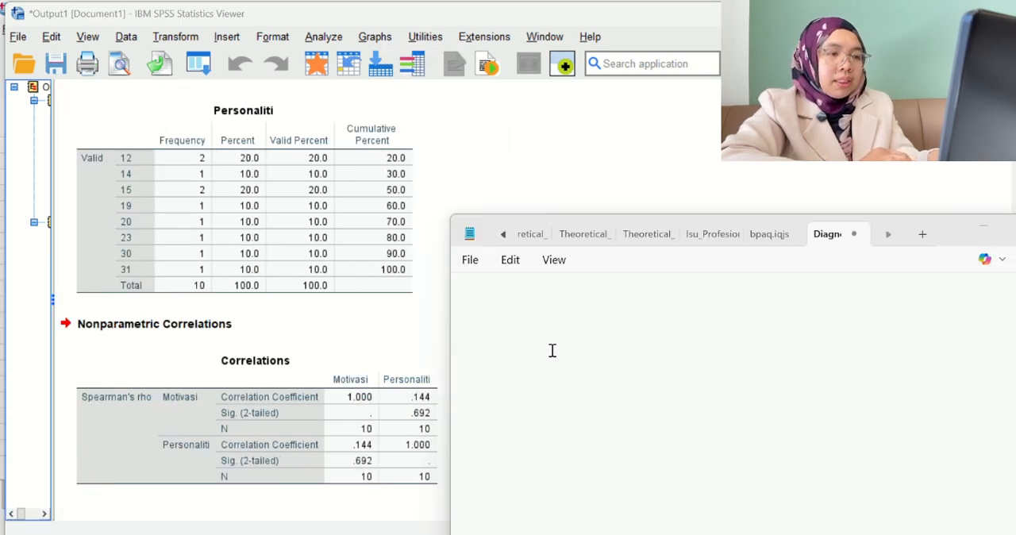
pyautogui.click(552, 350)
pyautogui.write('Kg')
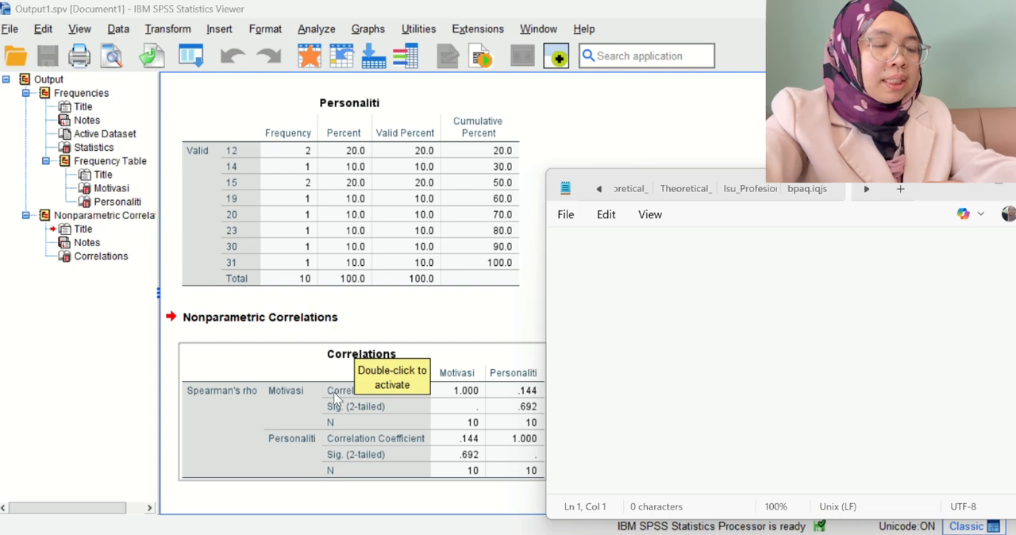
pyautogui.click(424, 320)
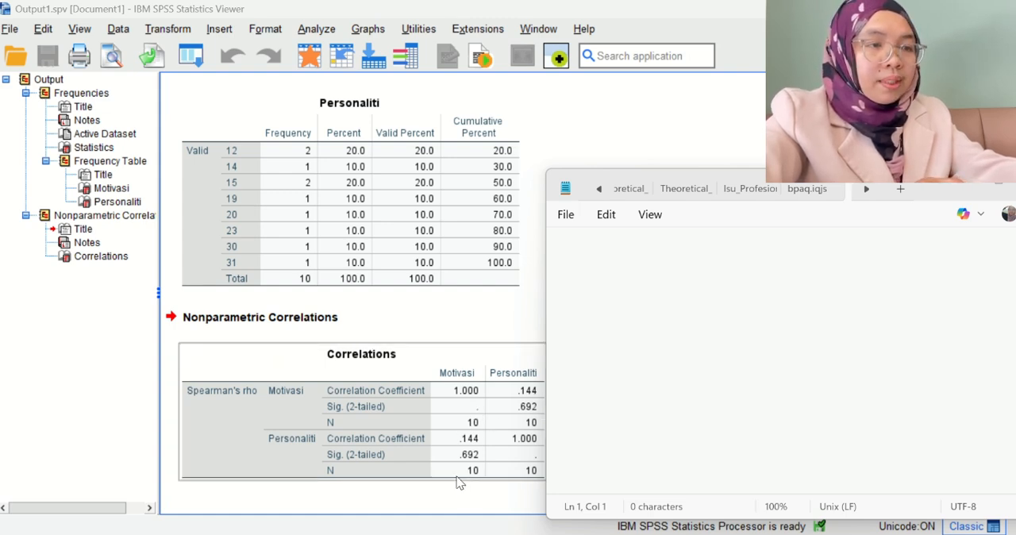
# Start the empty Notepad note with the term "Korelasi Spearman -".
pyautogui.click(633, 242)
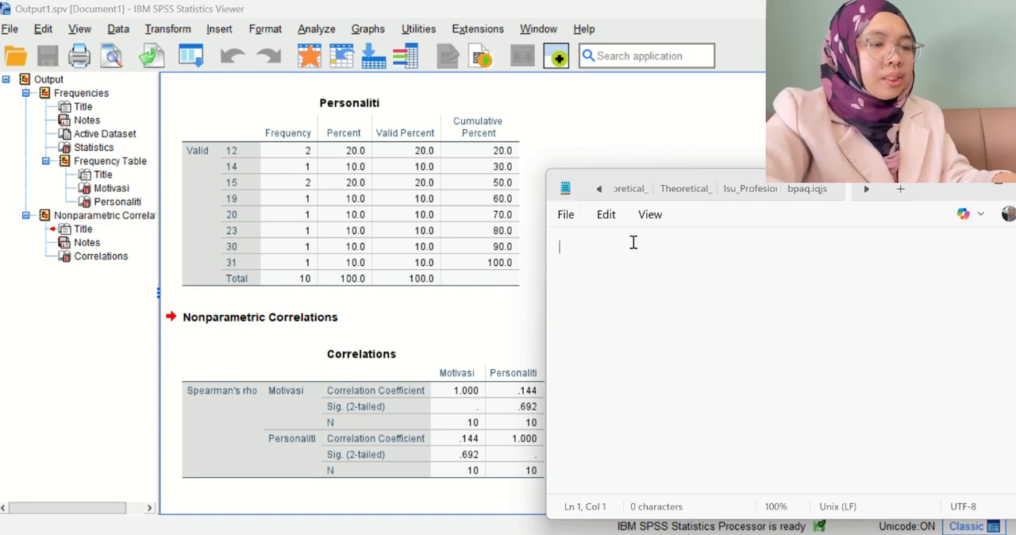
pyautogui.write('Korelas')
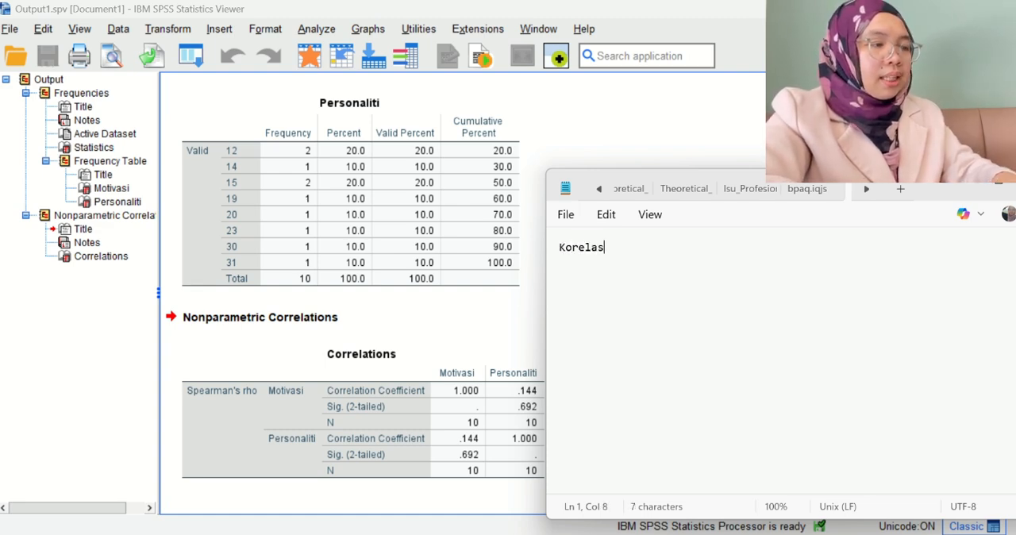
pyautogui.write('i Spra')
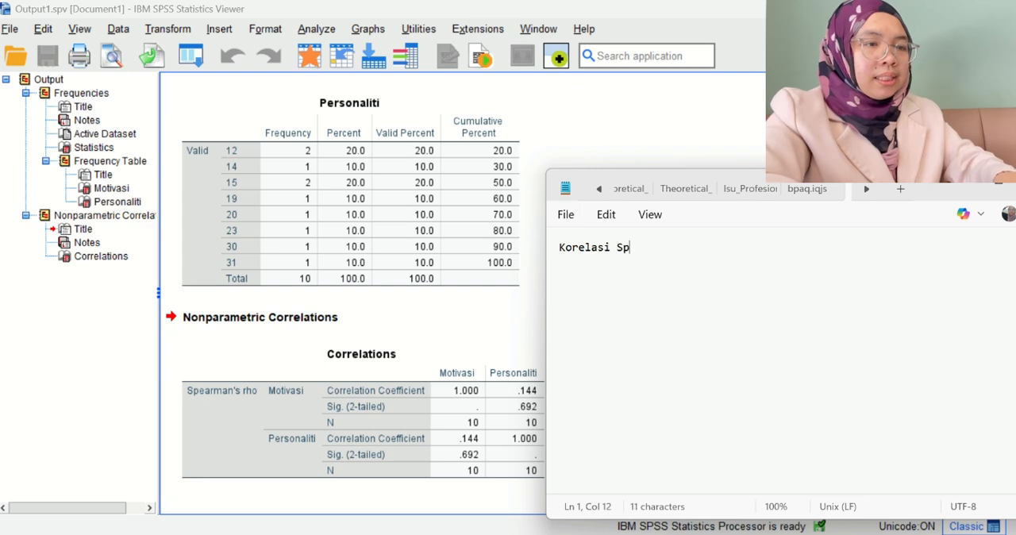
pyautogui.press('BackSpace')
pyautogui.press('BackSpace')
pyautogui.write('earm')
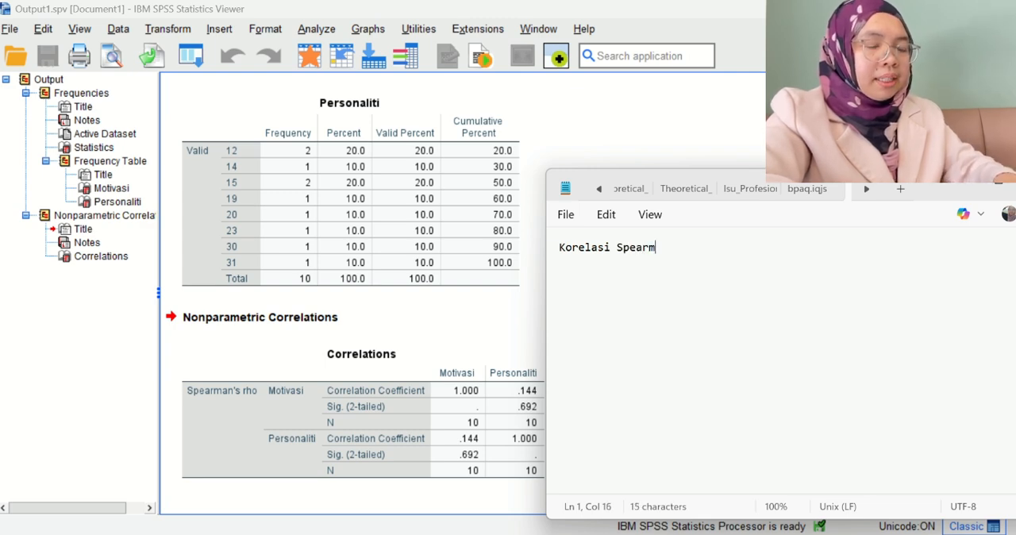
pyautogui.write('an - ')
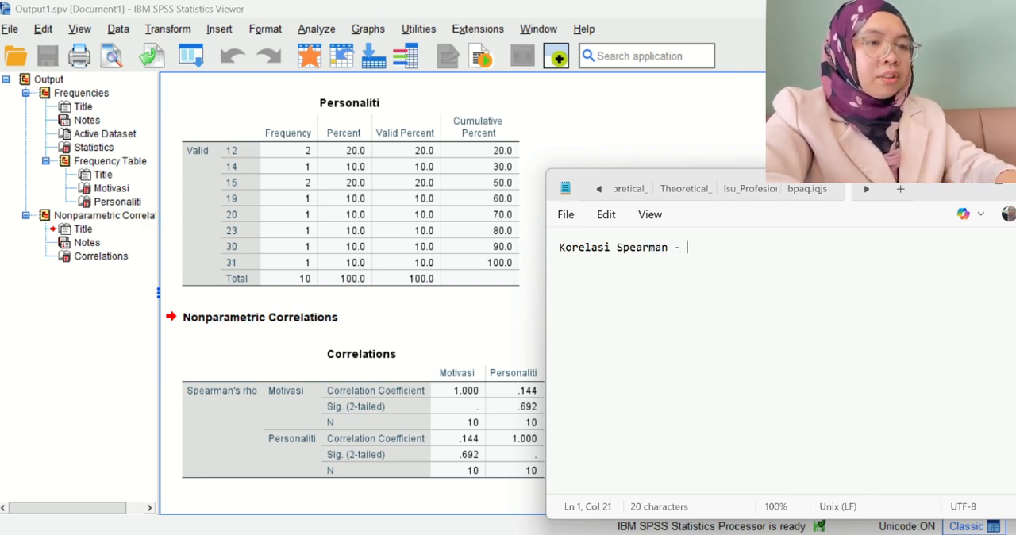
pyautogui.write('menilai ')
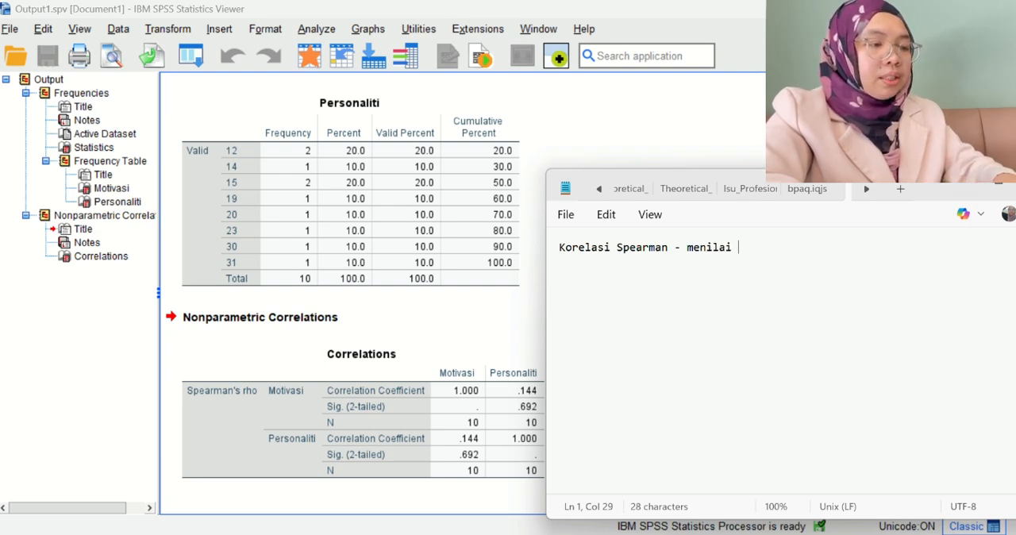
pyautogui.write('kekuat')
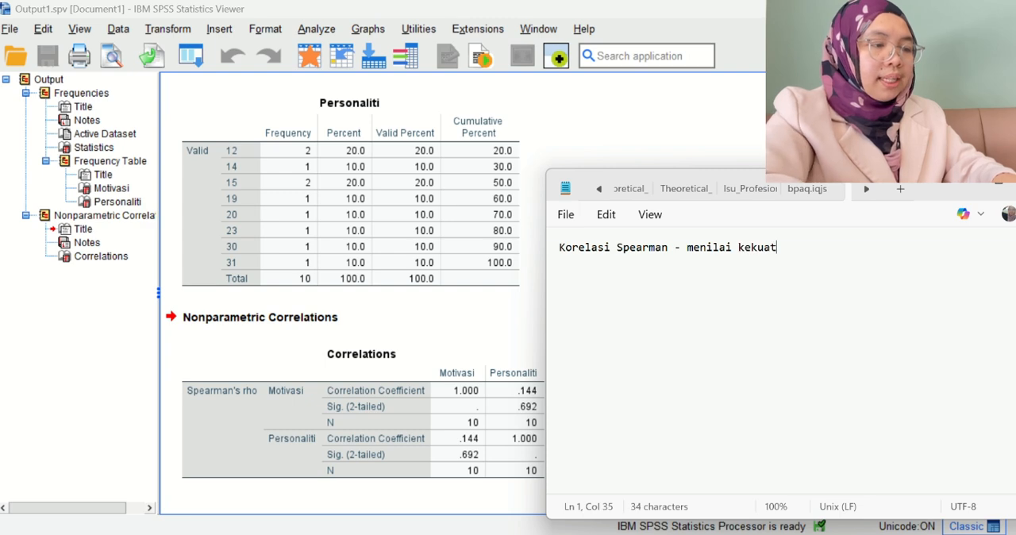
pyautogui.write('an a')
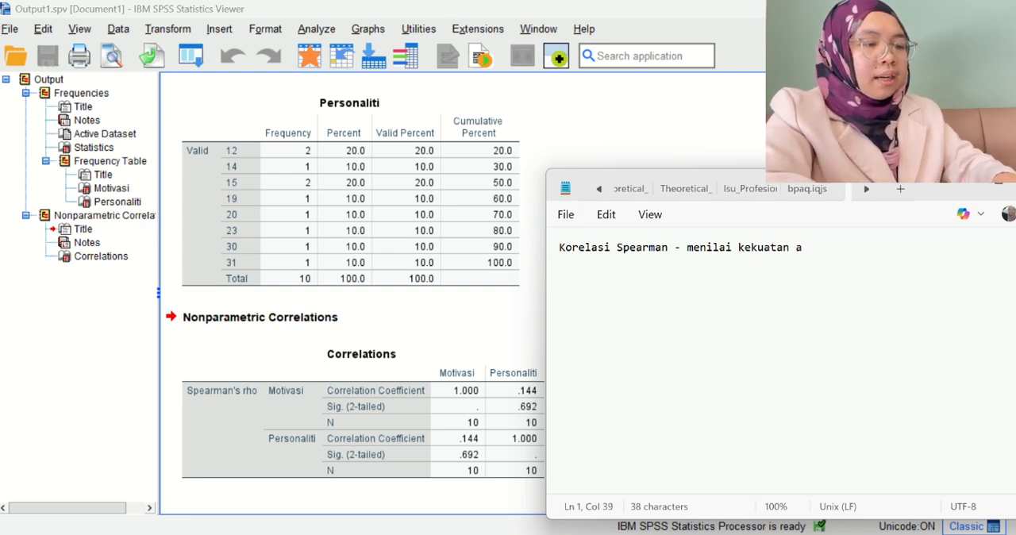
pyautogui.write('rah b')
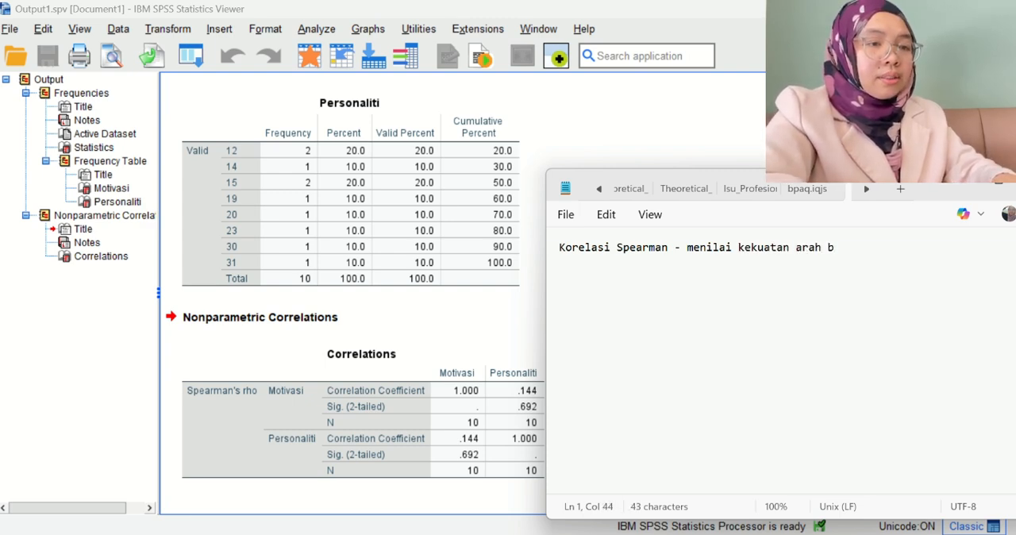
# Continue the Spearman definition with "menilai kekuatan arah hubungan antara dua pembolehubah".
pyautogui.press('BackSpace')
pyautogui.write('huhb')
pyautogui.press('BackSpace')
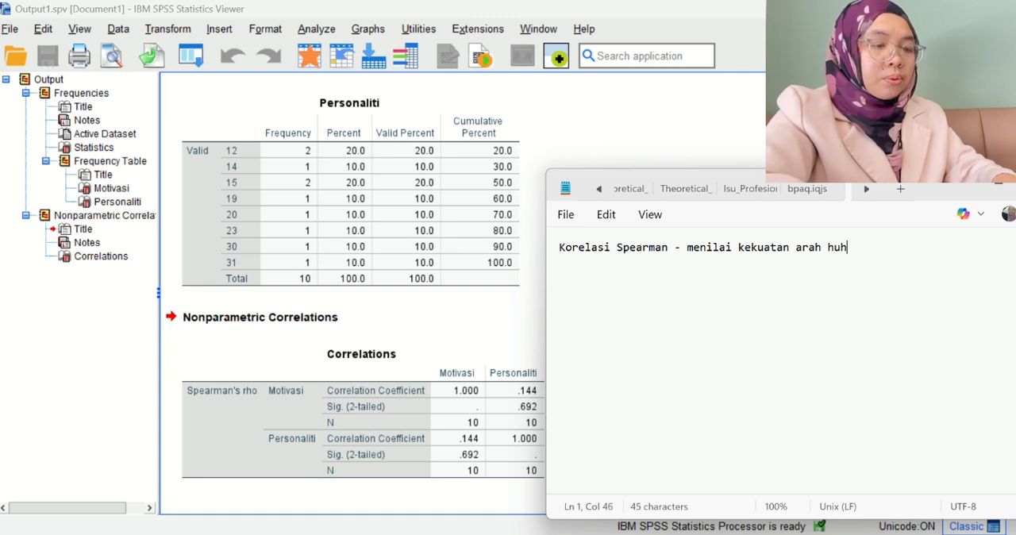
pyautogui.press('BackSpace')
pyautogui.write('bungan a')
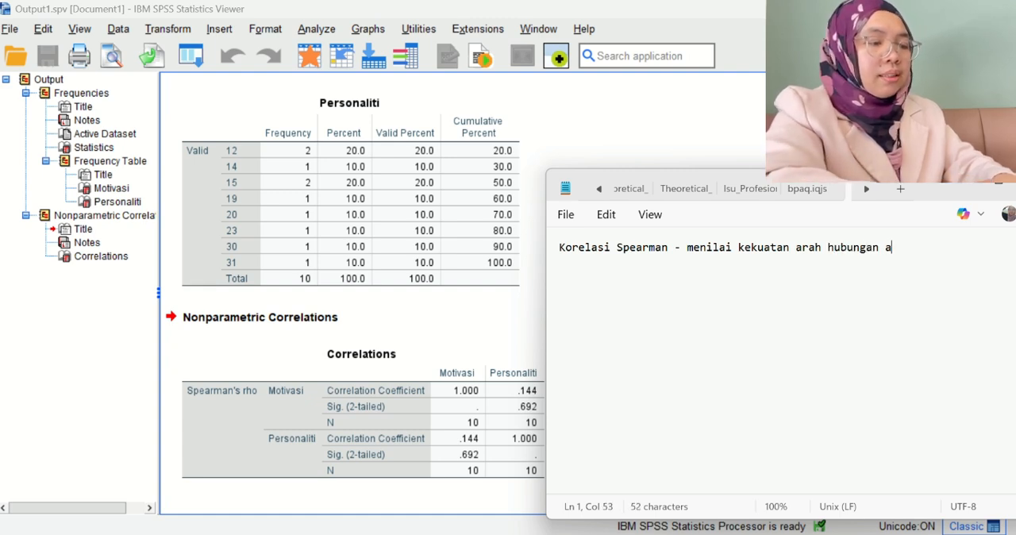
pyautogui.write('ntara du')
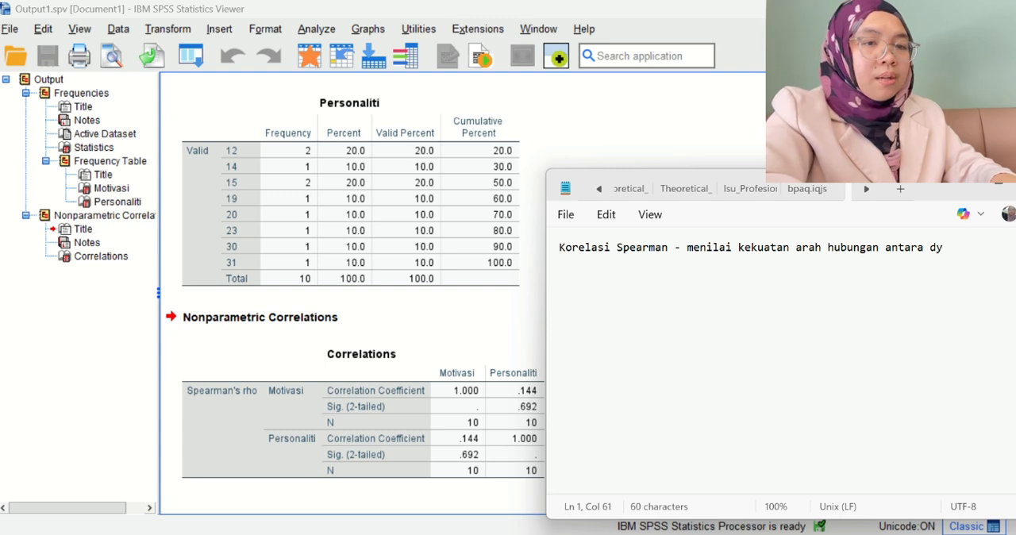
pyautogui.write('a pembo')
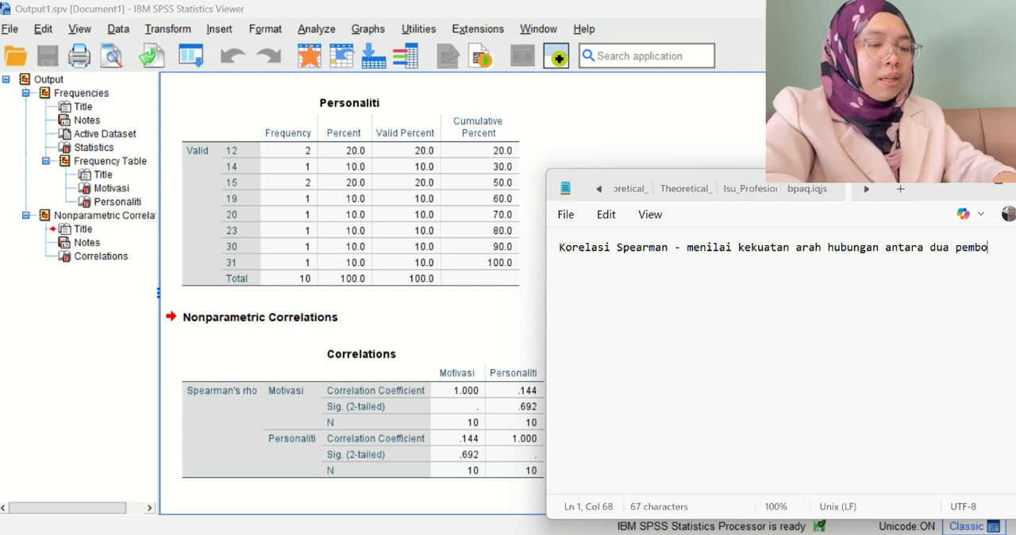
pyautogui.write('lehubah')
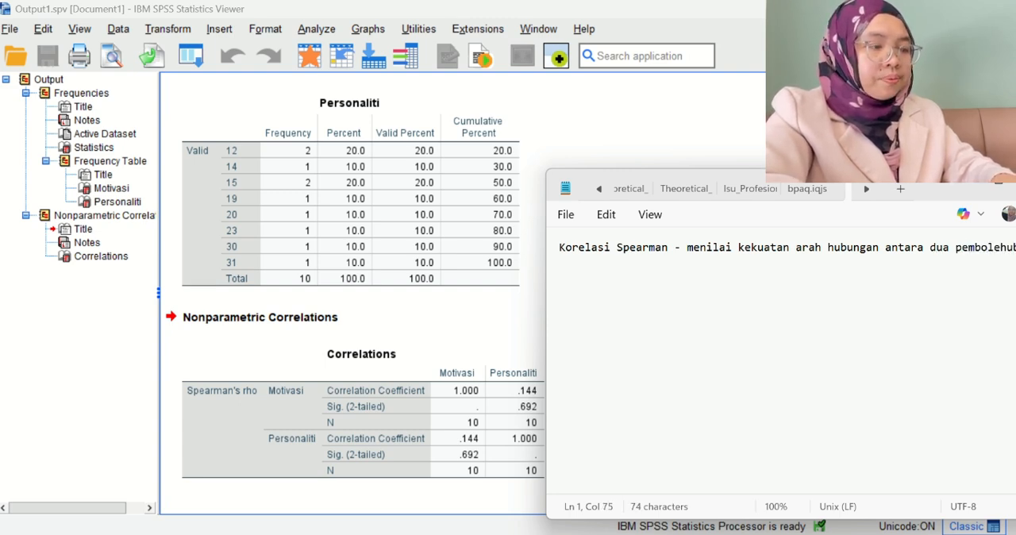
pyautogui.write(' ordin')
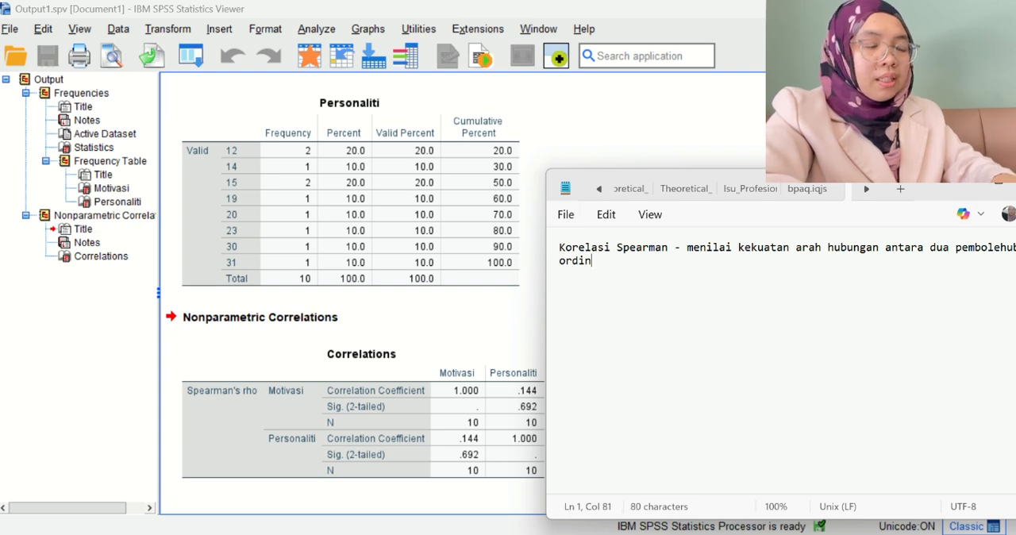
pyautogui.write('al atau ')
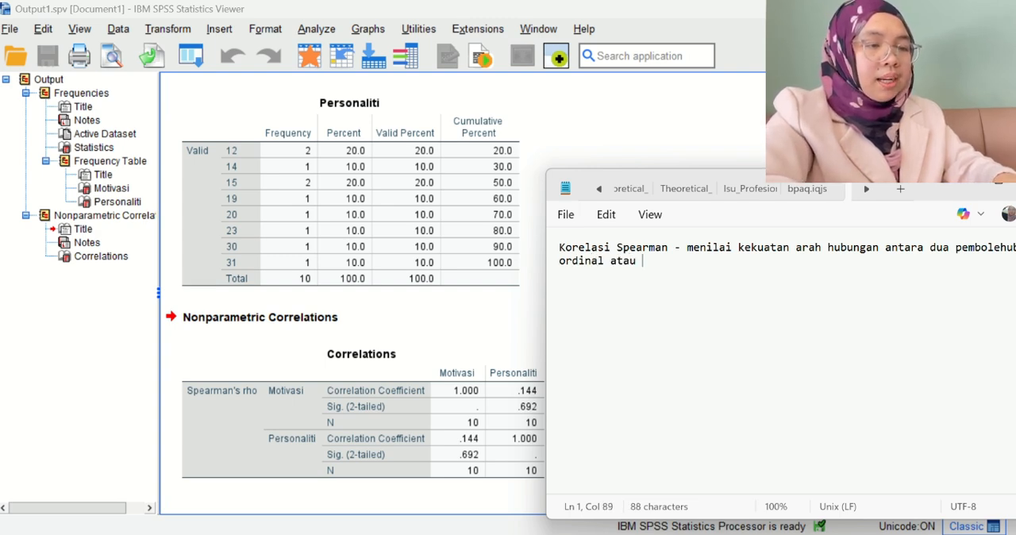
pyautogui.write('bers')
# Finish the definition with "ordinal atau berskala yang tidak normal." and leave a blank line below it.
pyautogui.write('kala')
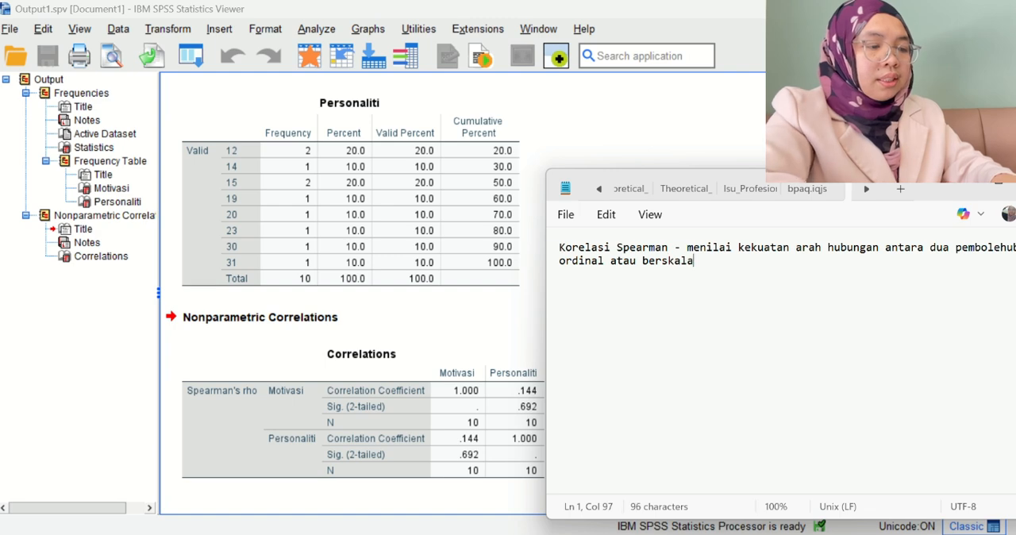
pyautogui.write(' yang ti')
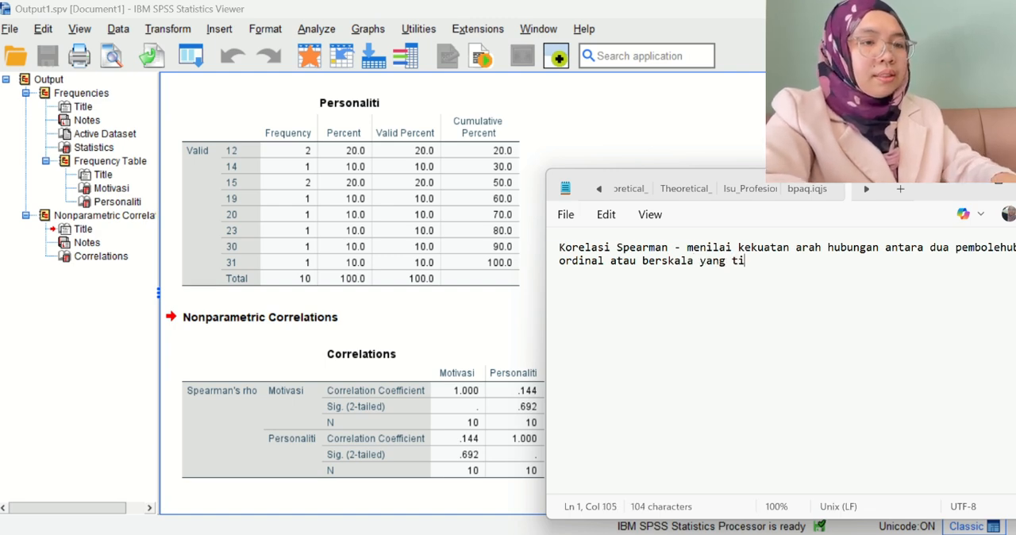
pyautogui.write('dak normal')
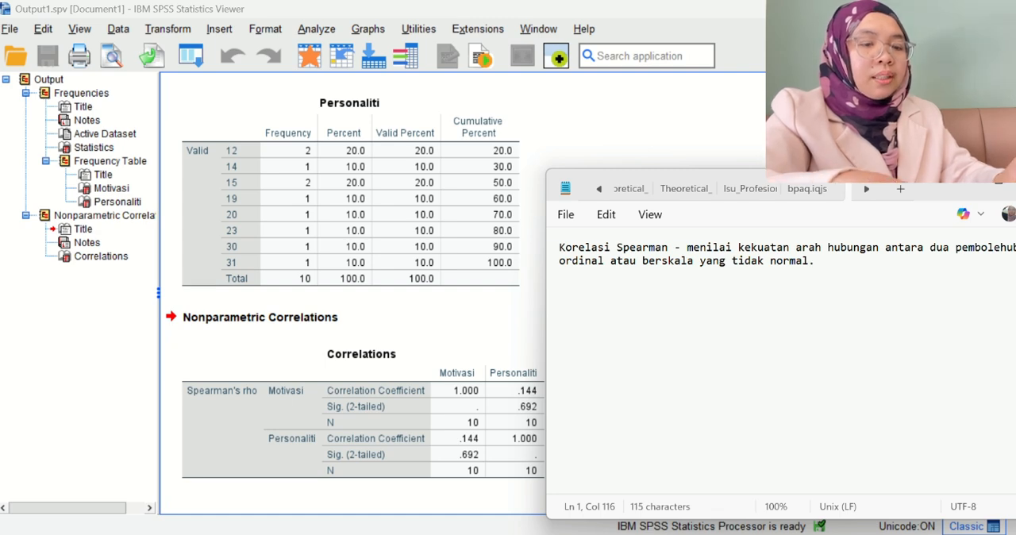
pyautogui.write('.')
pyautogui.press('Return')
pyautogui.press('Return')
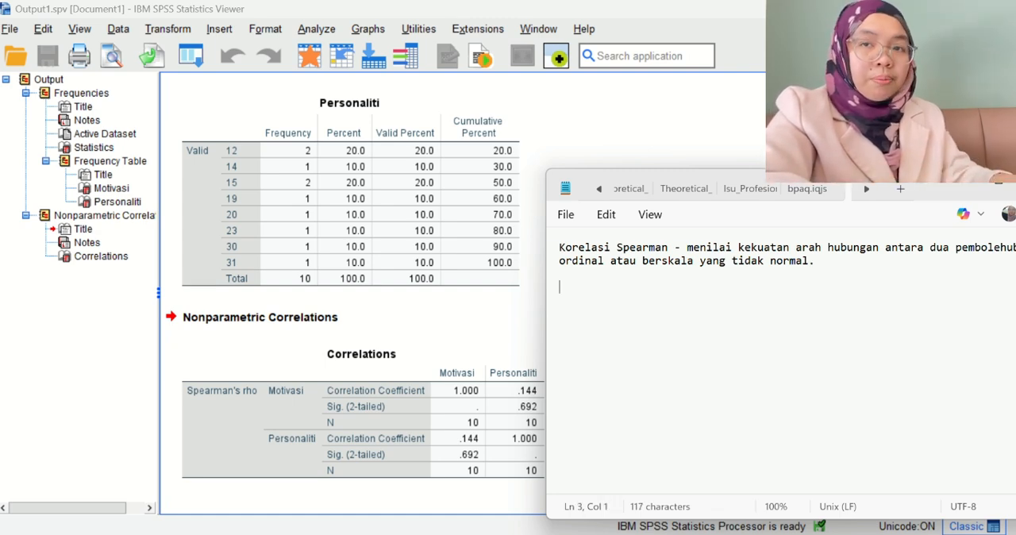
# Add the lead-in line "Daripada output spss, apa yang perolehi ialah" for the list of findings.
pyautogui.write('Dari')
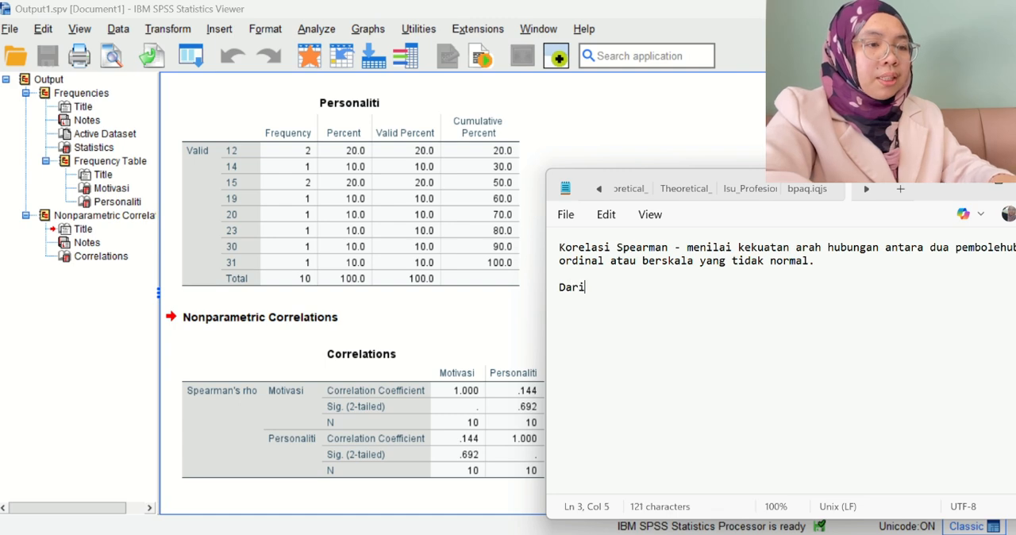
pyautogui.write('pada outp')
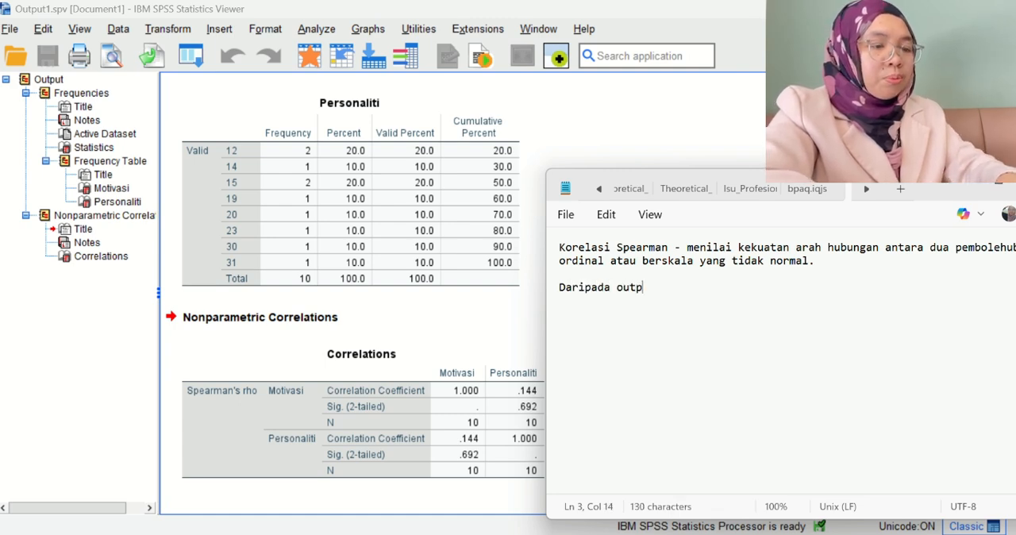
pyautogui.write('ut spss')
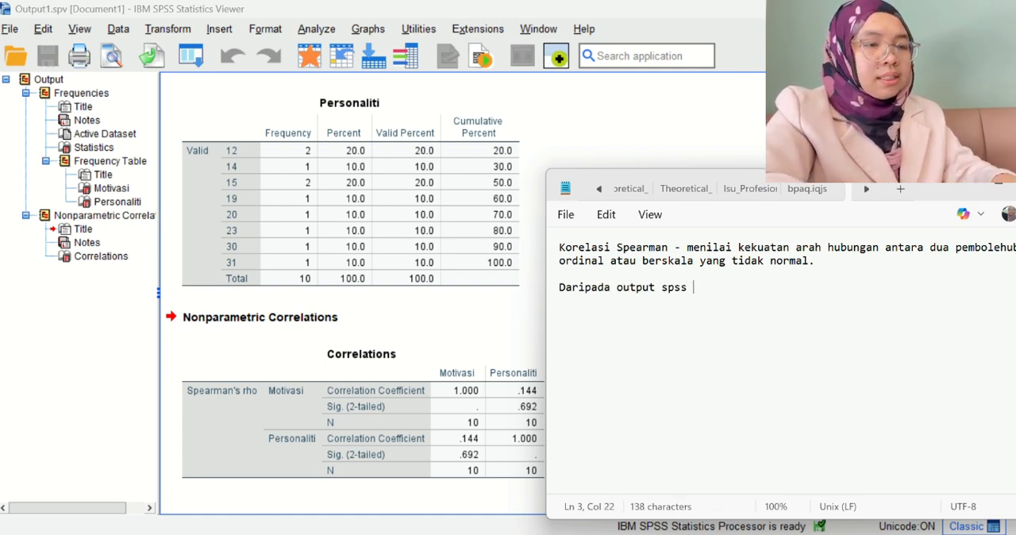
pyautogui.write(', apa yag')
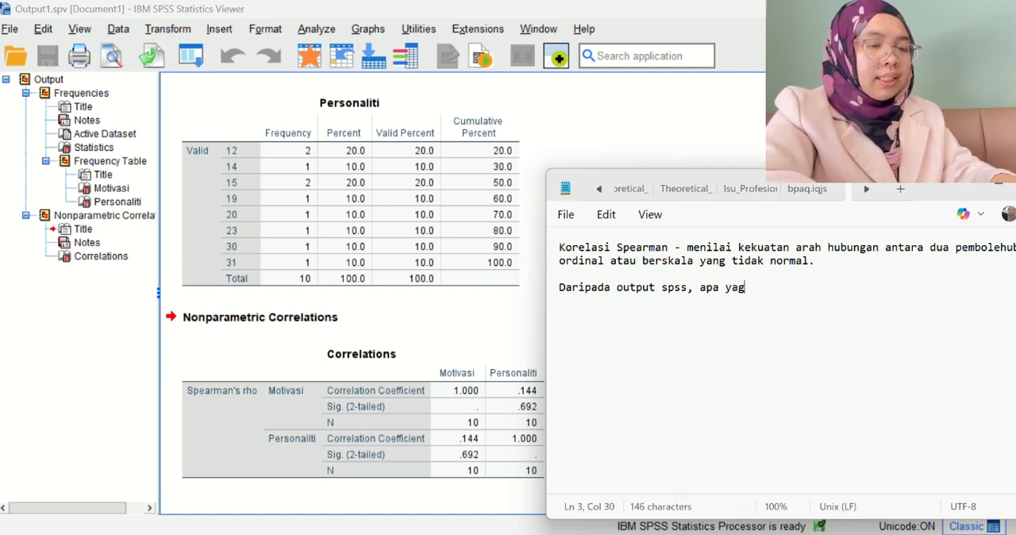
pyautogui.press('BackSpace')
pyautogui.write('ng p')
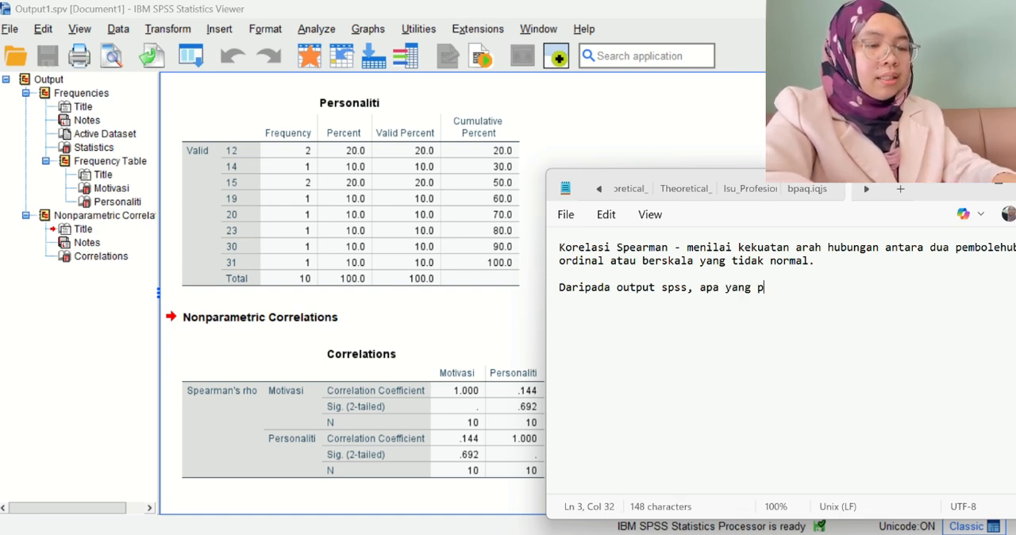
pyautogui.write('erolehi ialah')
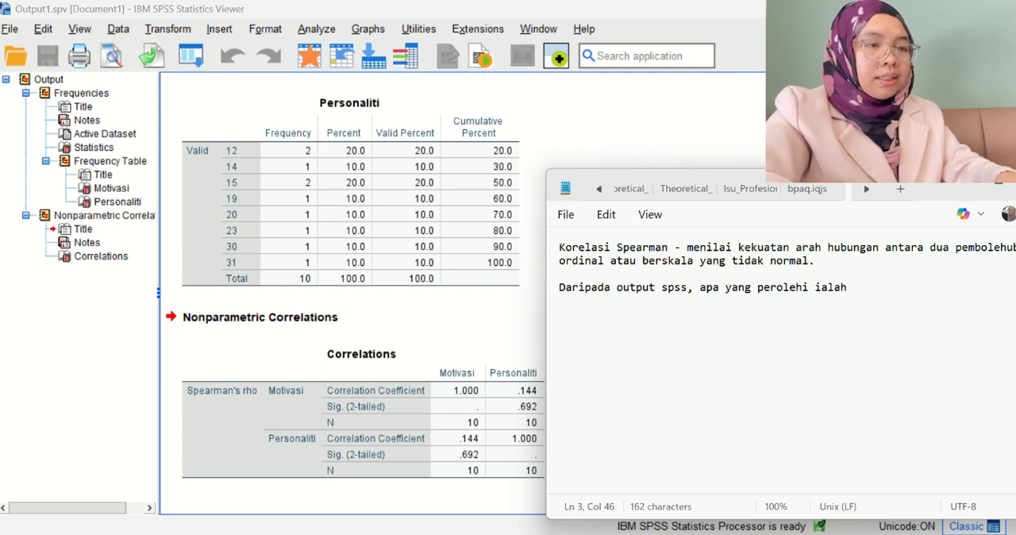
pyautogui.press('Return')
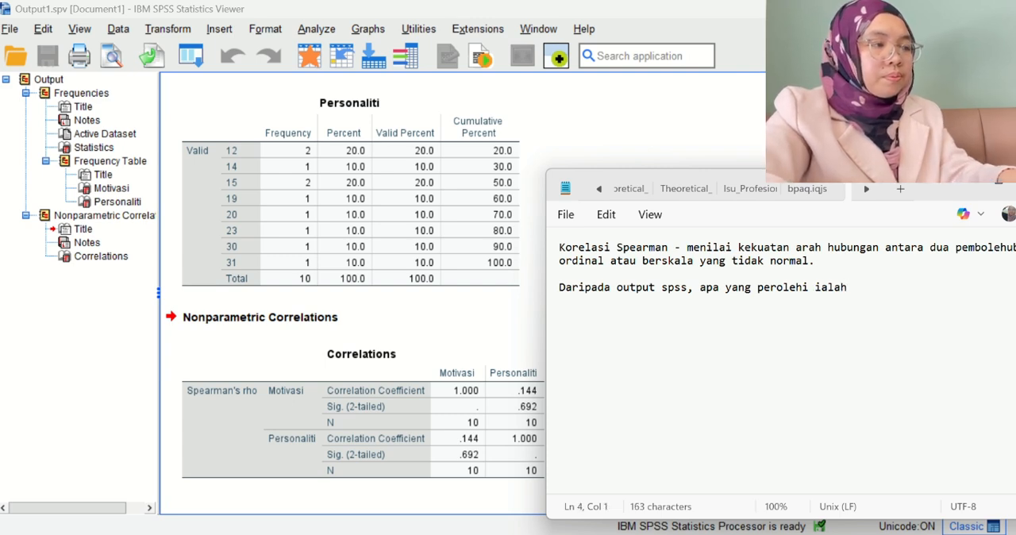
# Start the first numbered finding with "1. Nilai Korelasi Spearman" below the lead-in line.
pyautogui.write('1. Nil')
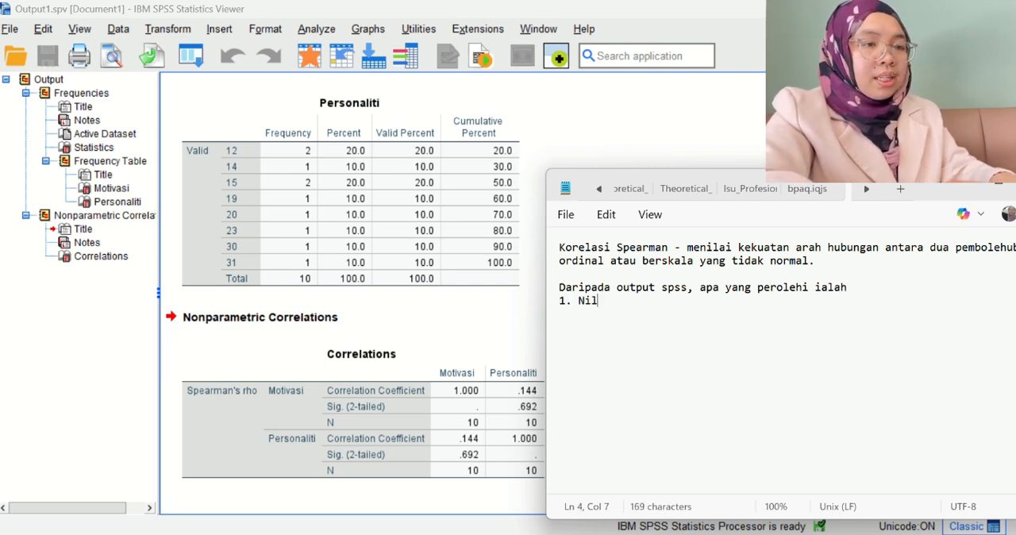
pyautogui.write('ai Kor')
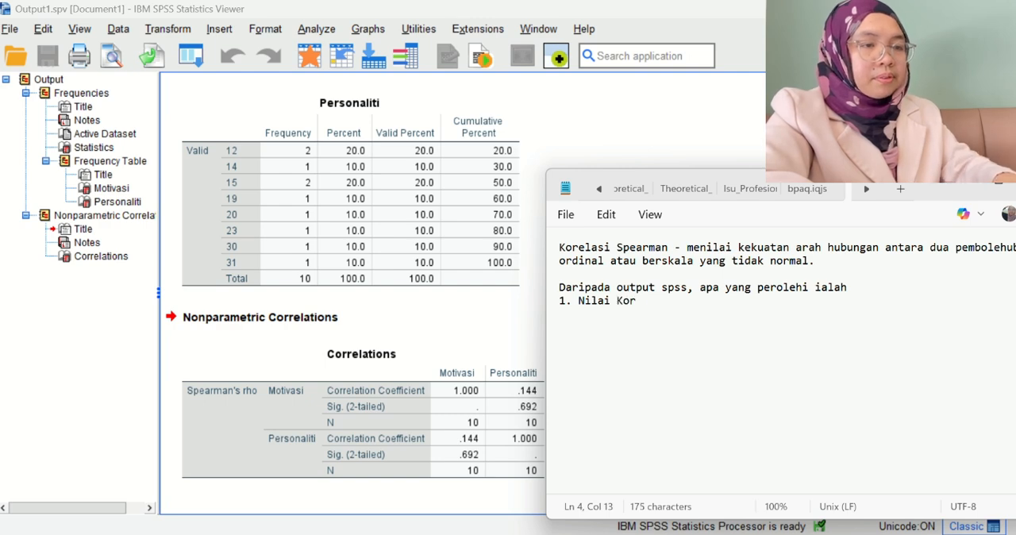
pyautogui.write('elasi Spe')
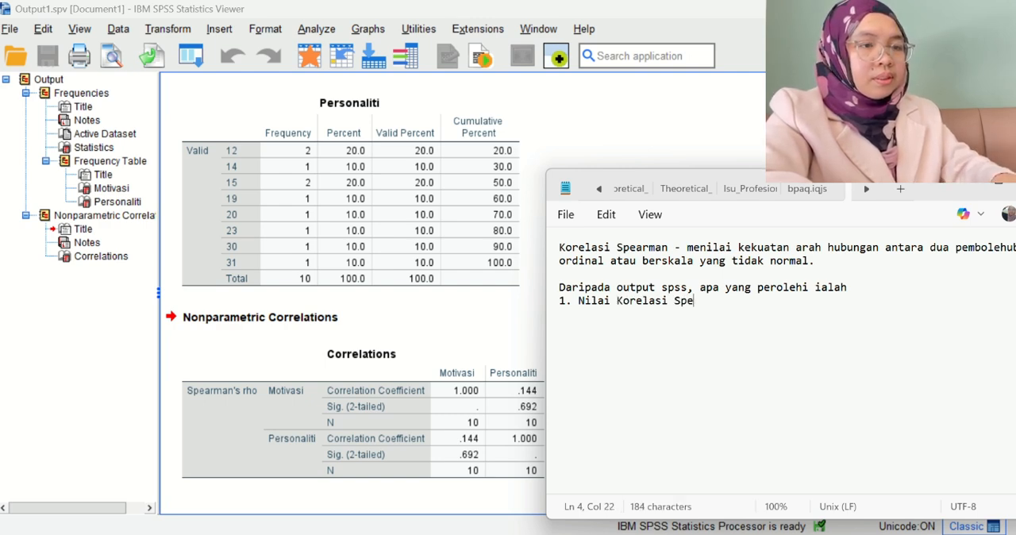
pyautogui.write('armean')
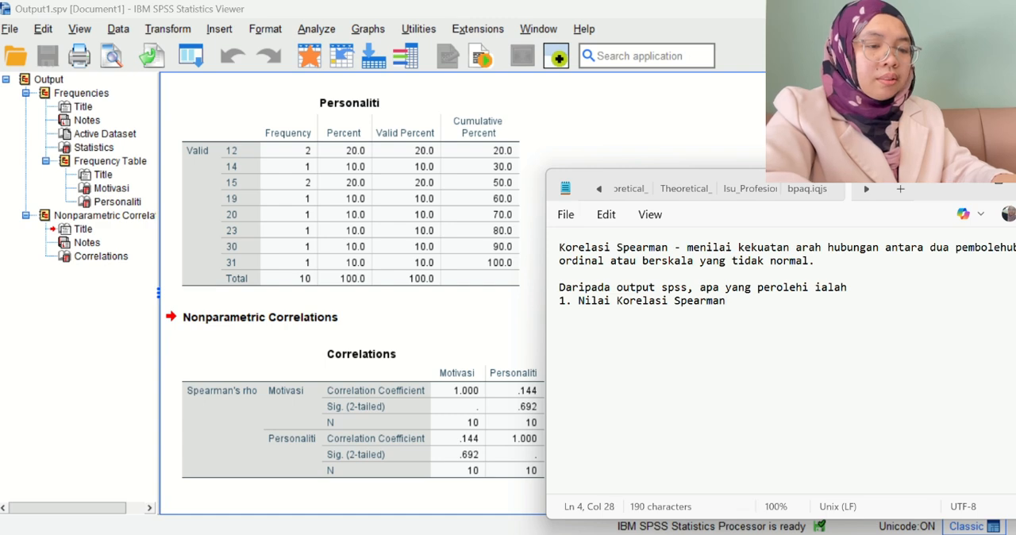
pyautogui.write('(r kr')
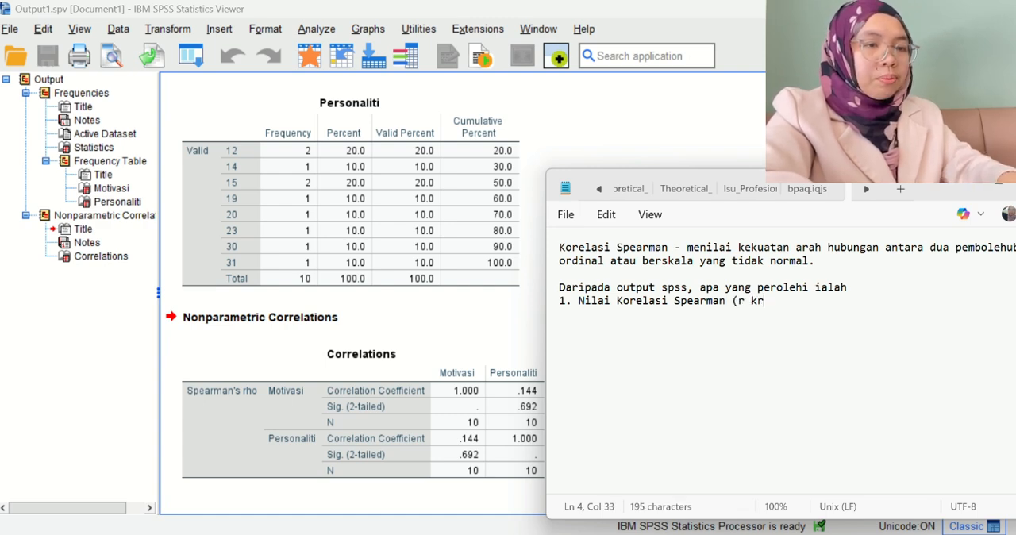
# Complete the first finding with the correlation value "(r kiraan = 0.144)" and begin a new line.
pyautogui.press('BackSpace')
pyautogui.write('iraan ')
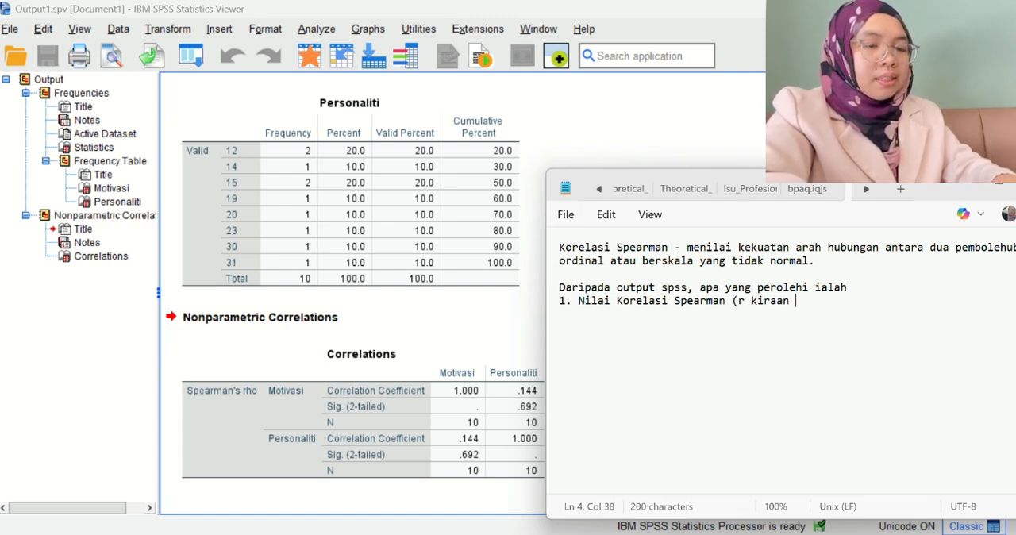
pyautogui.write('= ')
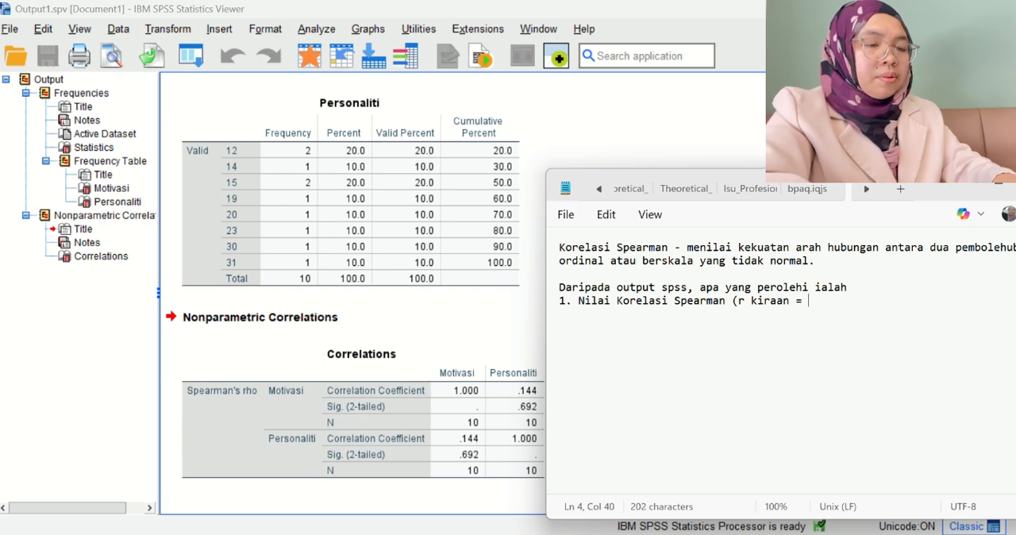
pyautogui.write('0.')
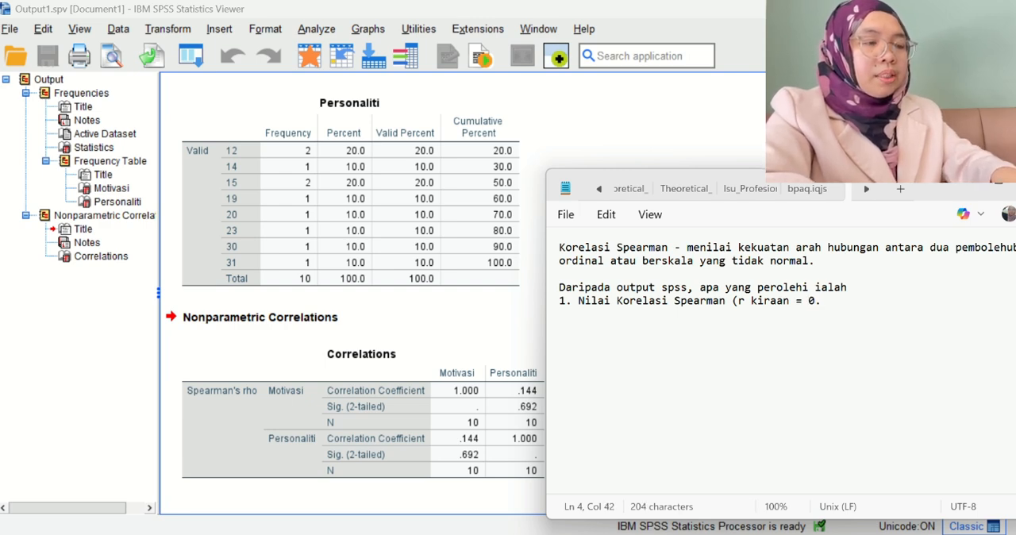
pyautogui.write('4')
pyautogui.press('BackSpace')
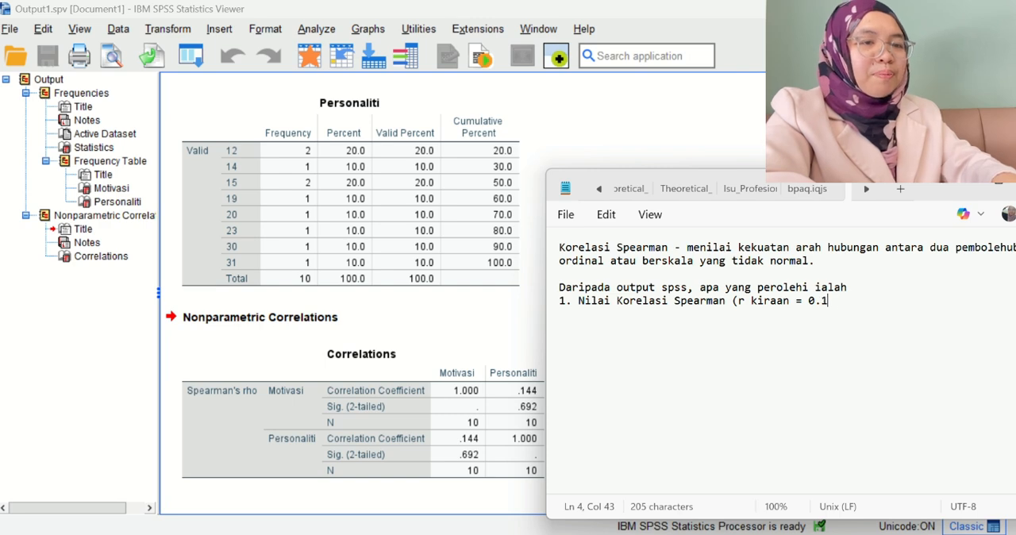
pyautogui.write('144)')
pyautogui.press('Return')
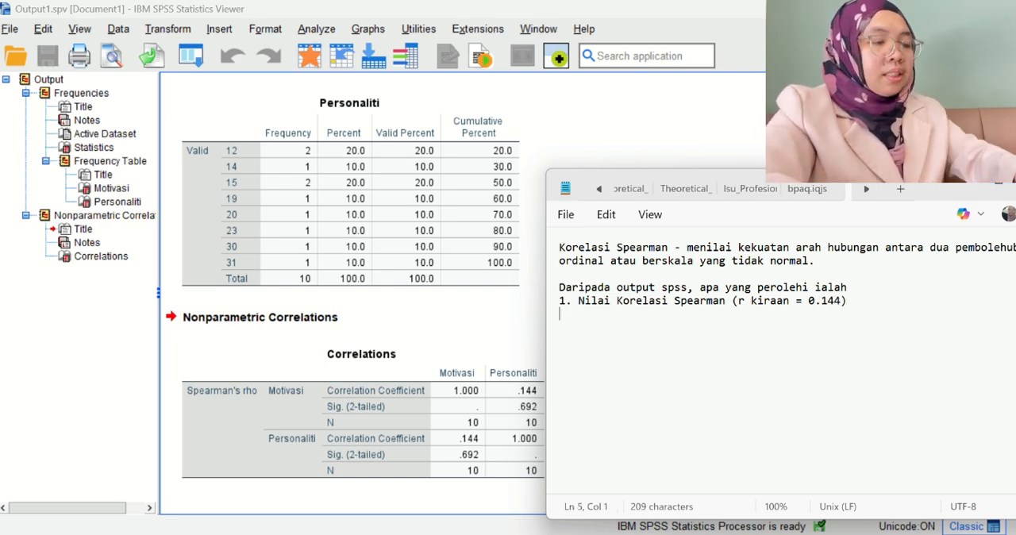
# Start the second numbered finding with "2. Nilai Signifikan".
pyautogui.write('2.')
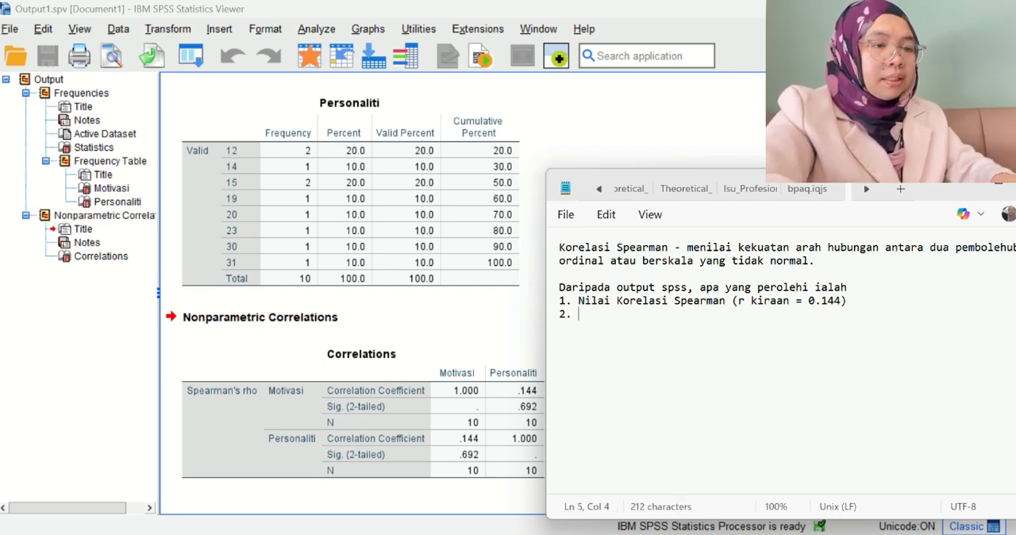
pyautogui.press('BackSpace')
pyautogui.write('Nil')
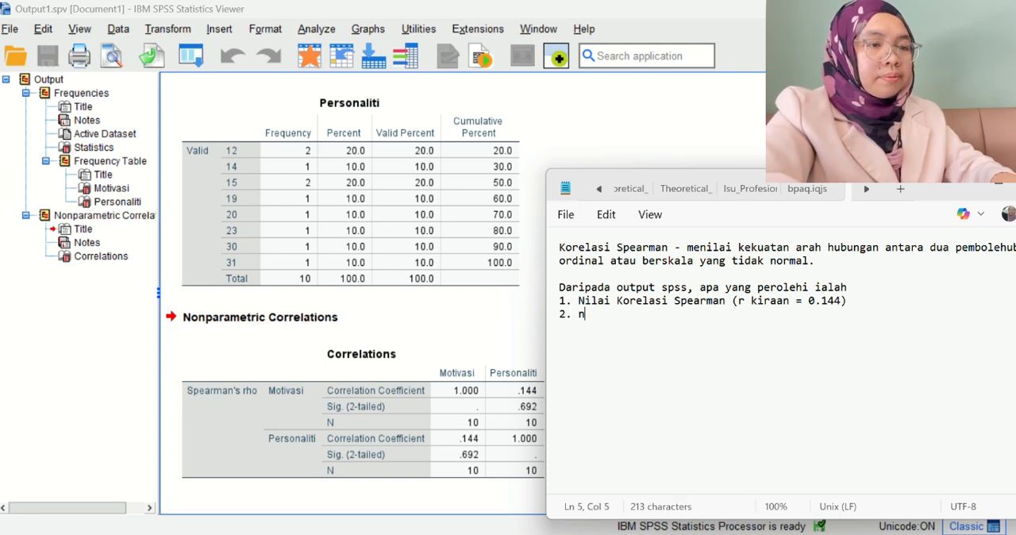
pyautogui.write('ai')
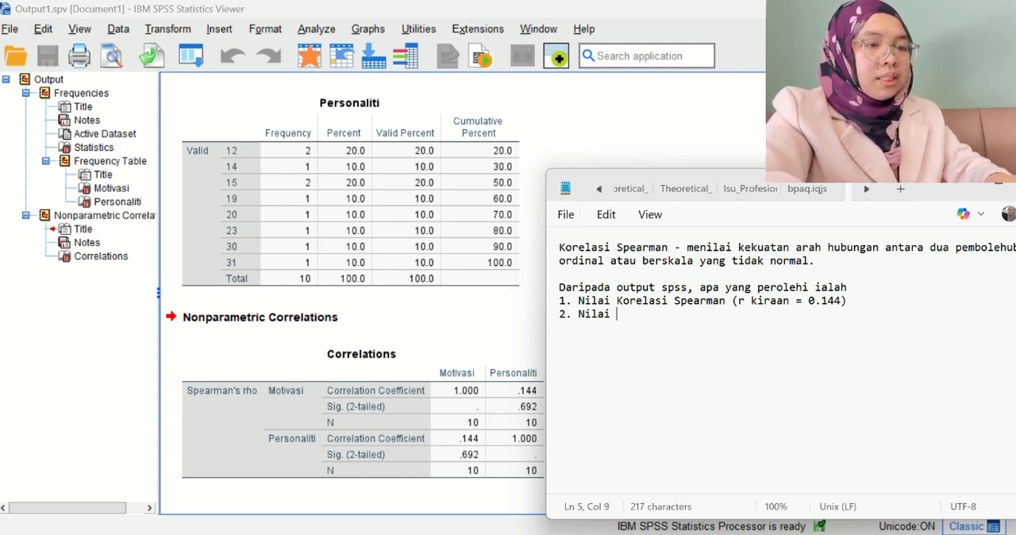
pyautogui.write(' Signifikan')
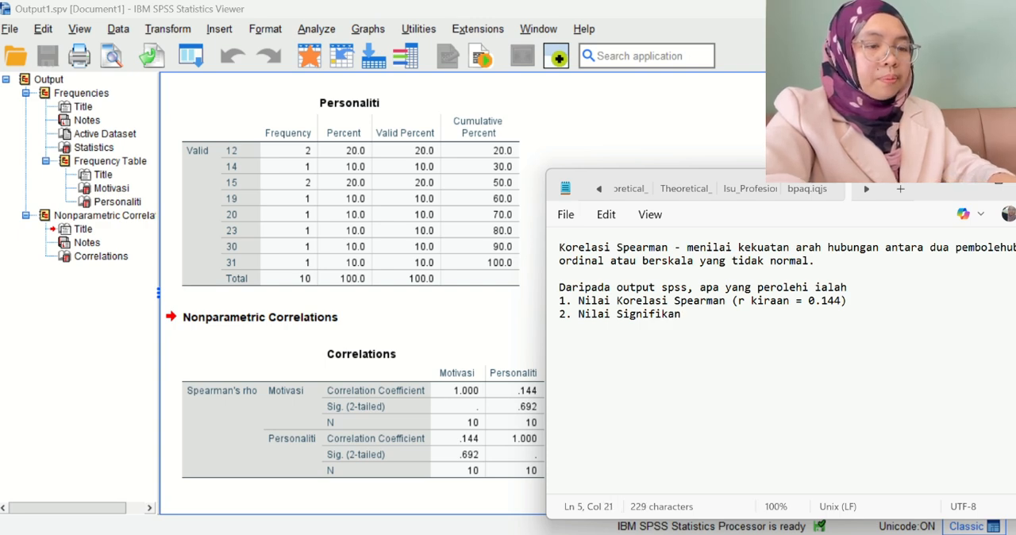
pyautogui.write(' (')
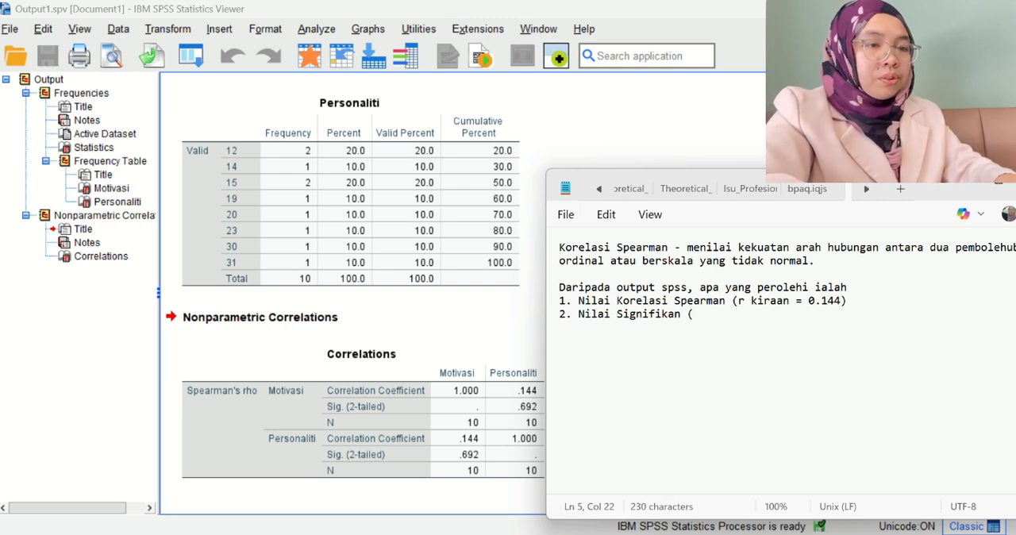
pyautogui.write('nilai p =')
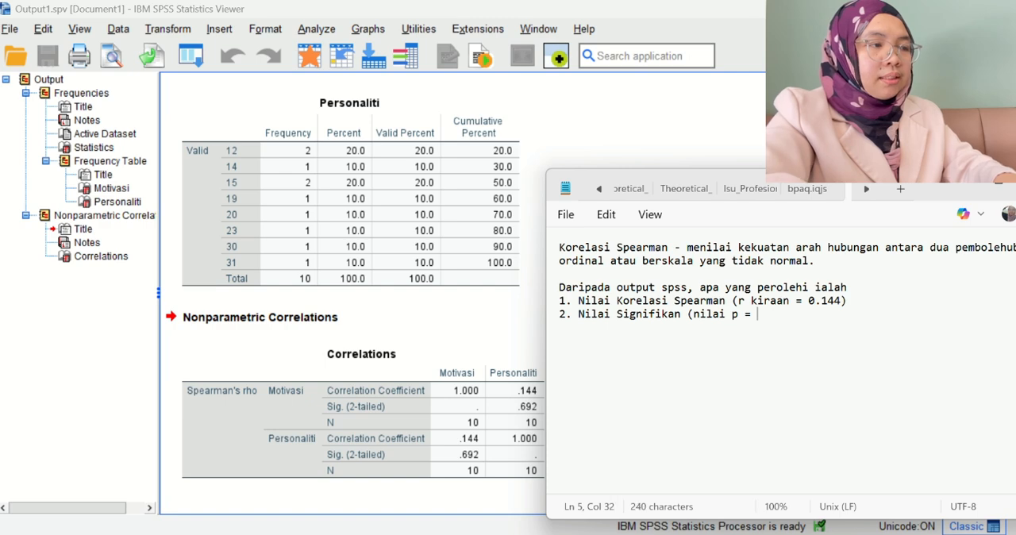
pyautogui.write(' 0')
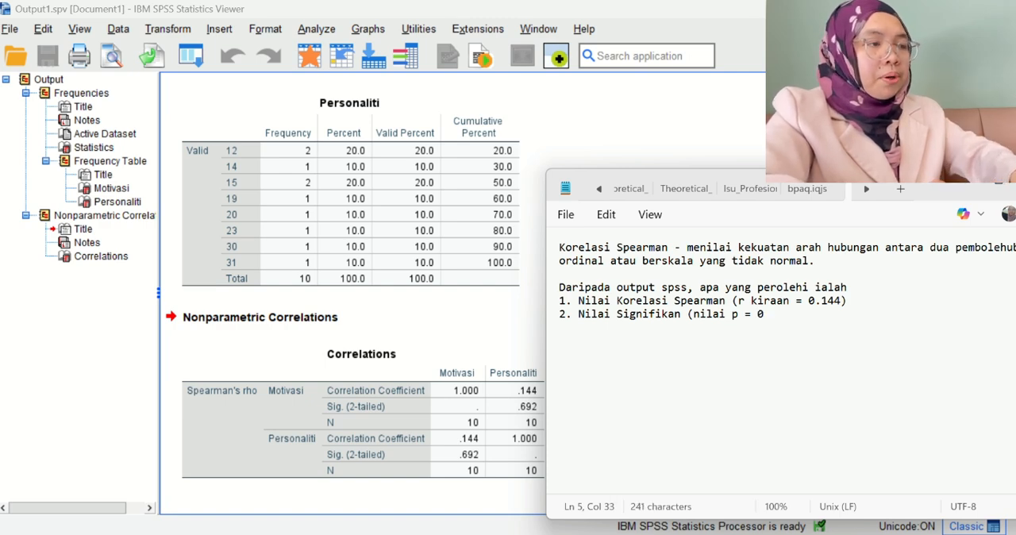
pyautogui.write('.69')
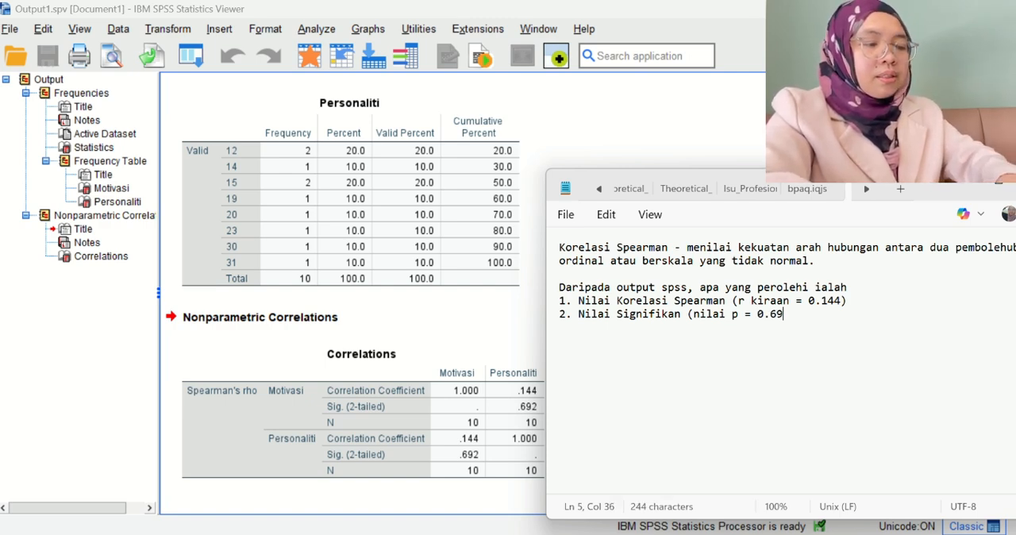
pyautogui.write('2')
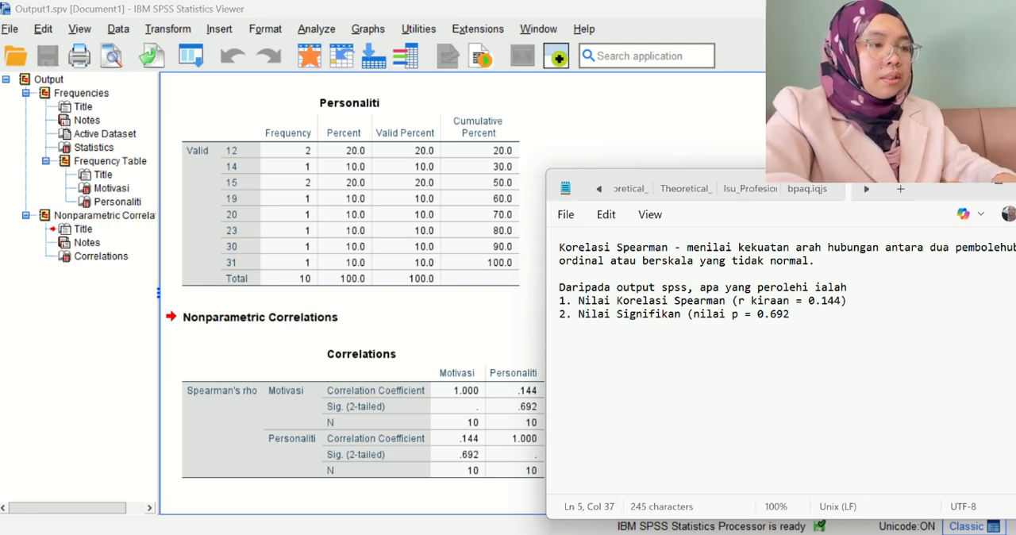
pyautogui.write(', ')
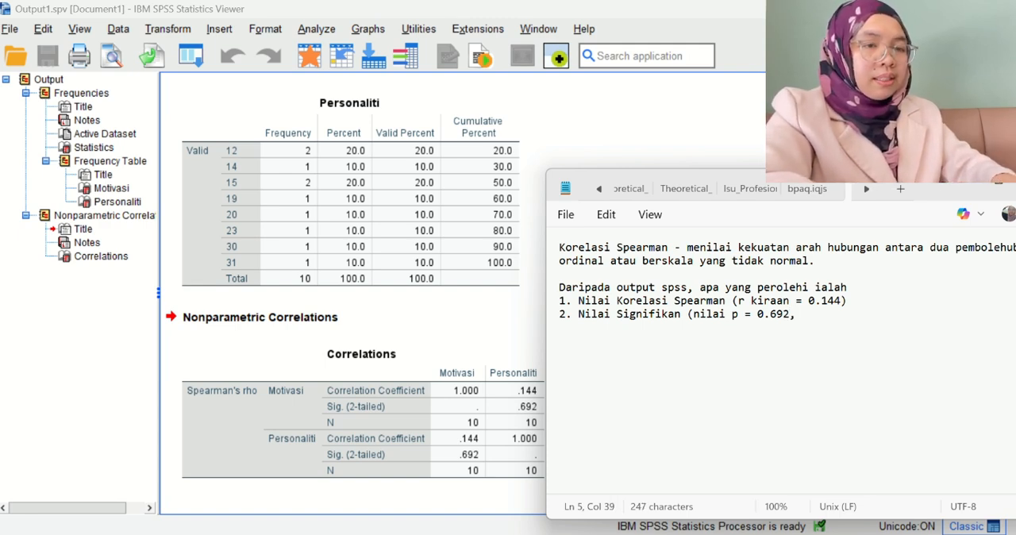
pyautogui.write('sig. 2 ')
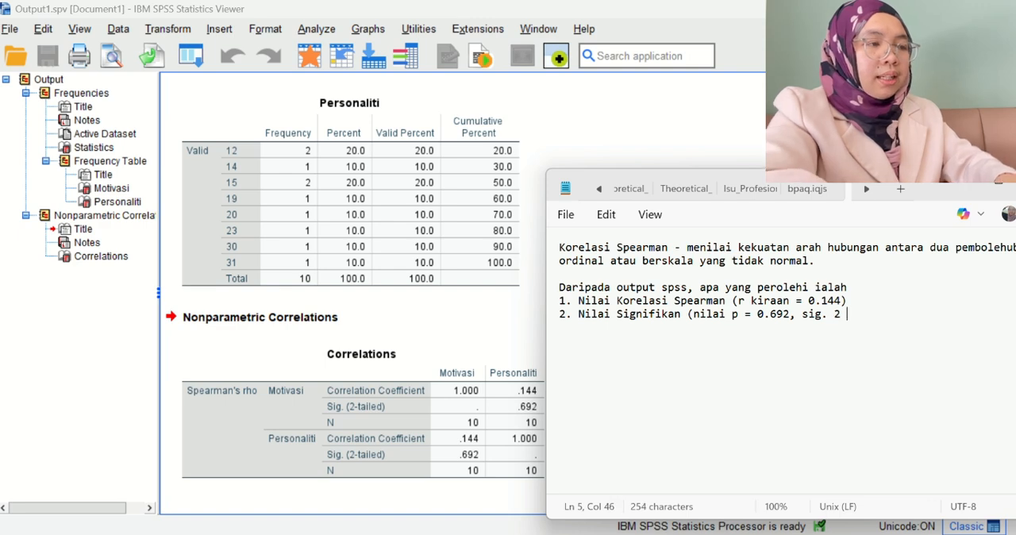
pyautogui.write('tailes')
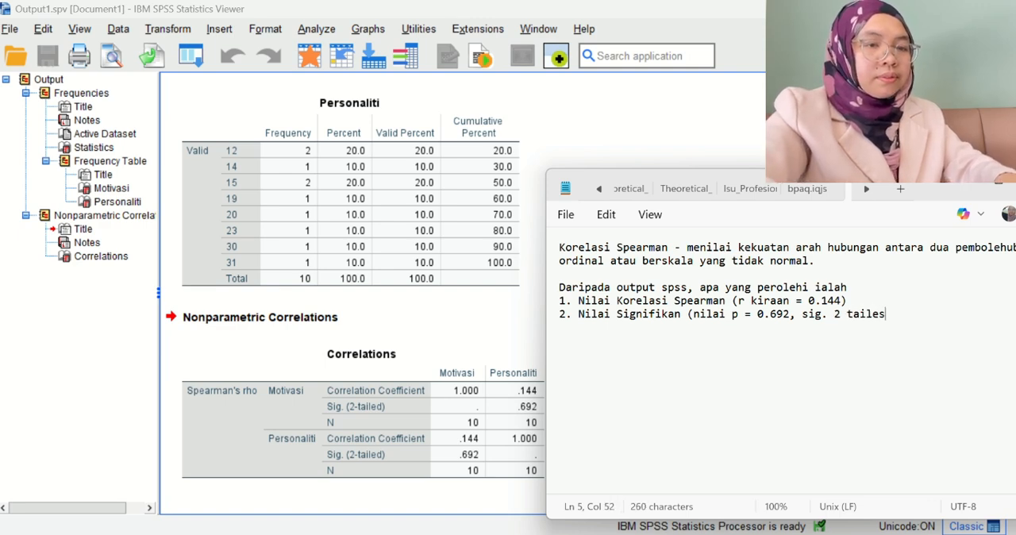
# Complete the second finding's bracket with ", sig. 2-tailed)", hyphen included, and begin a new line.
pyautogui.press('BackSpace')
pyautogui.write('d')
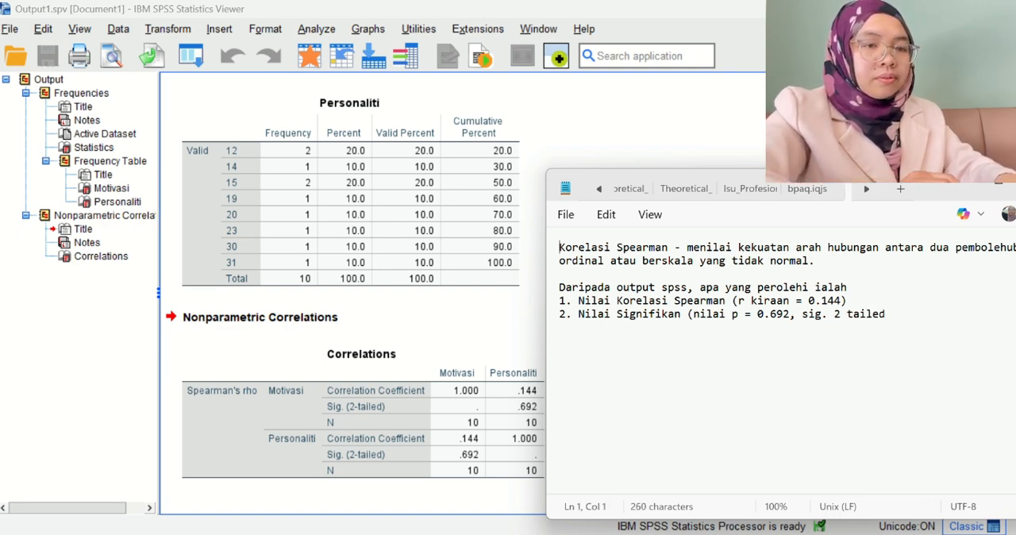
pyautogui.click(849, 314)
pyautogui.press('BackSpace')
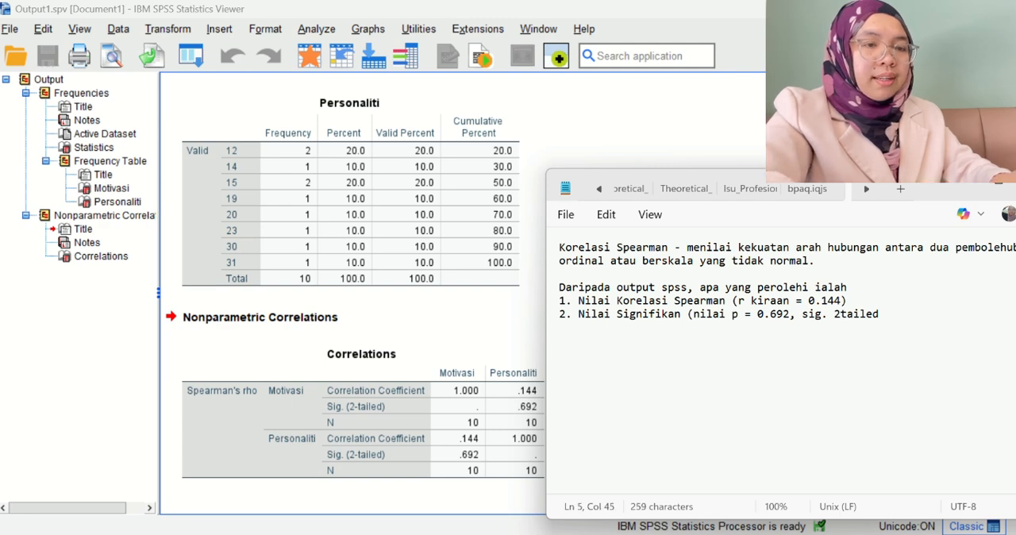
pyautogui.write('-')
pyautogui.click(903, 315)
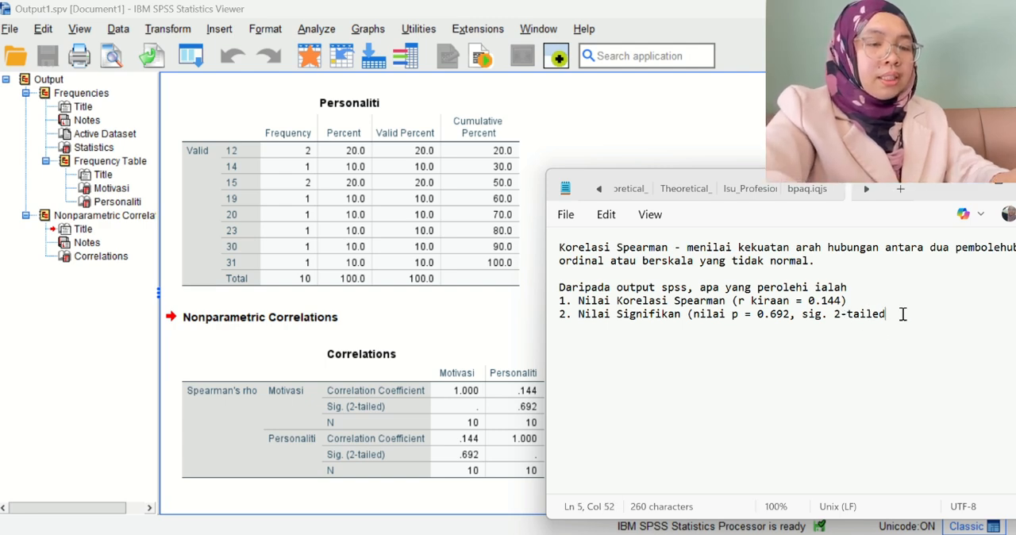
pyautogui.write(')')
pyautogui.press('Return')
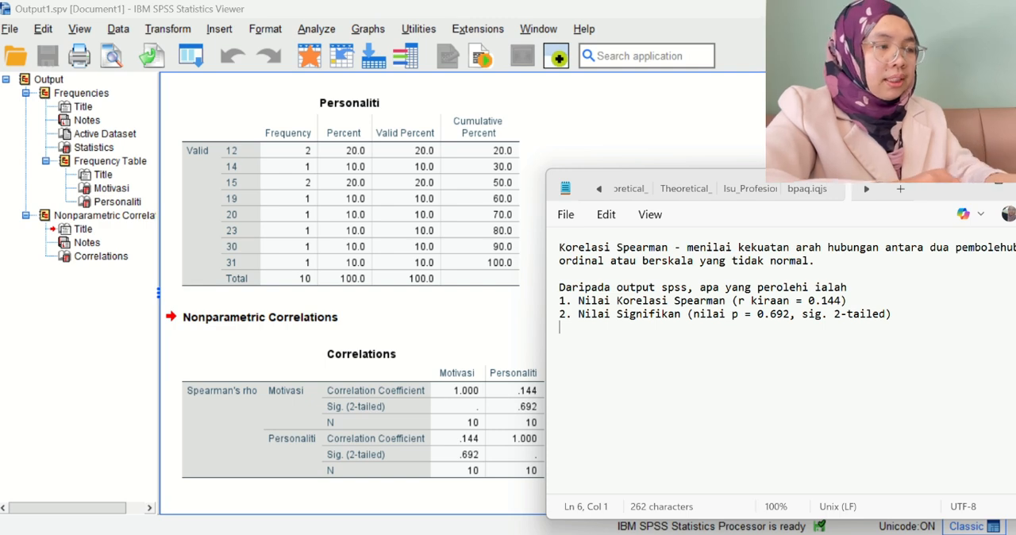
# Start the third numbered finding with the sample size, "3. Saiz sampel (N = 10".
pyautogui.write('3. Sai')
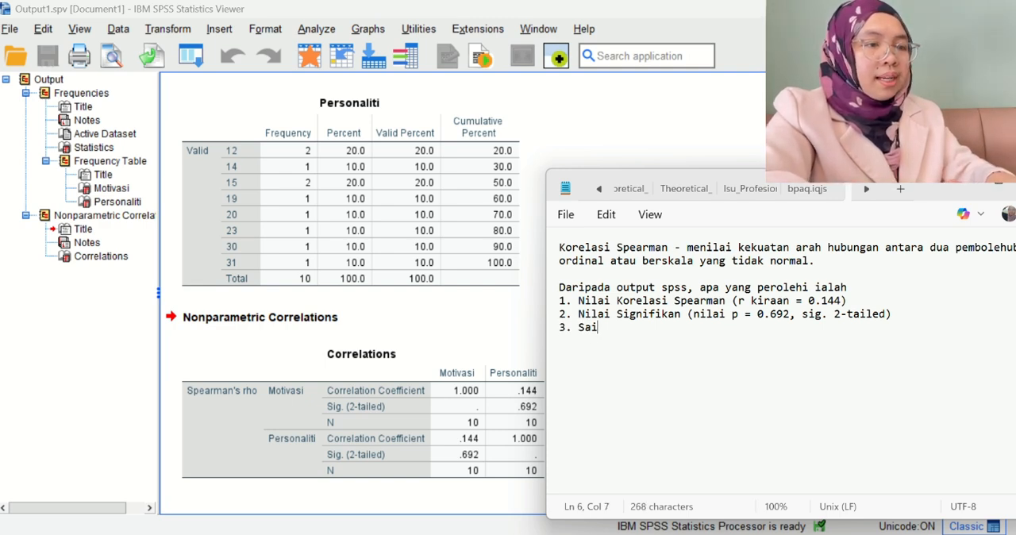
pyautogui.write('z sampel (N')
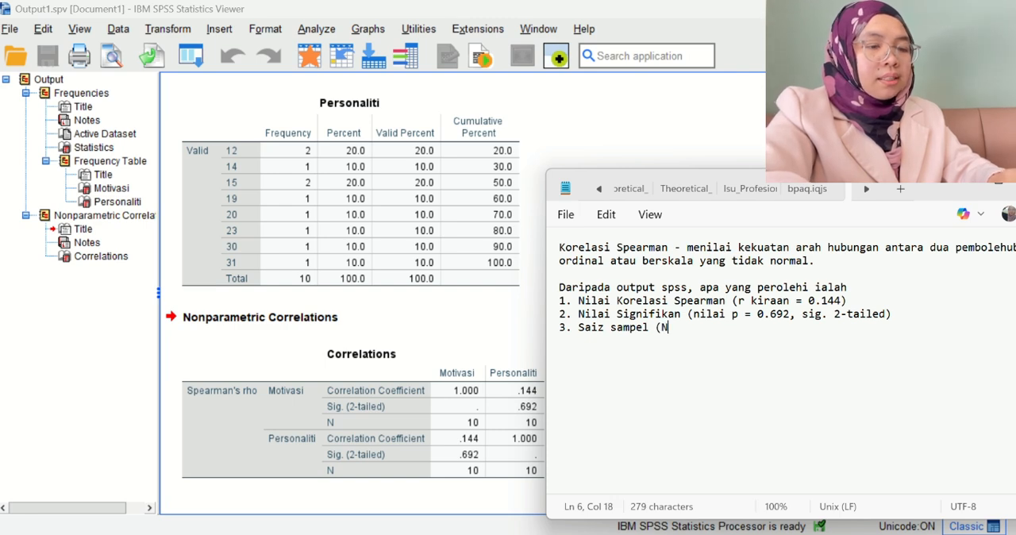
pyautogui.write(' = 10')
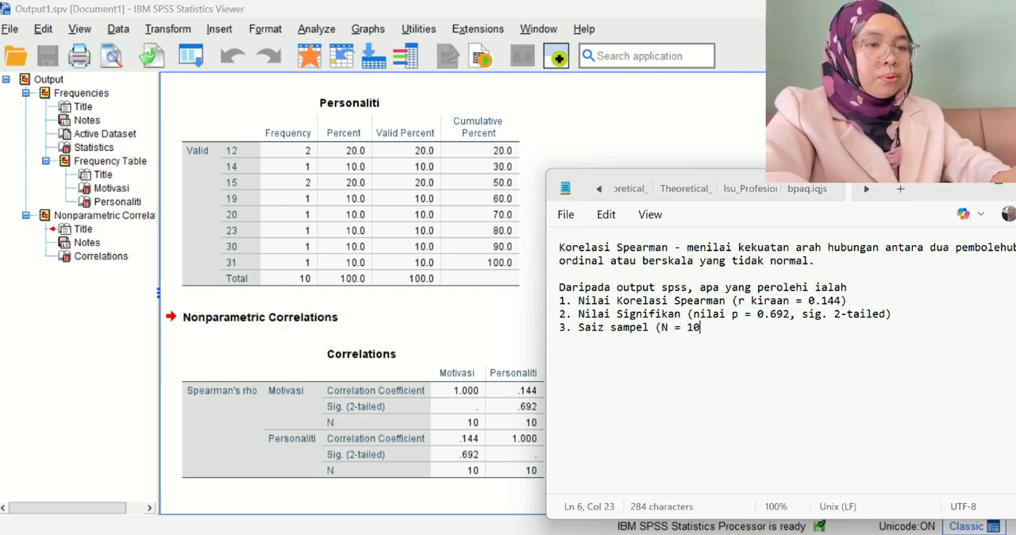
pyautogui.write(') s')
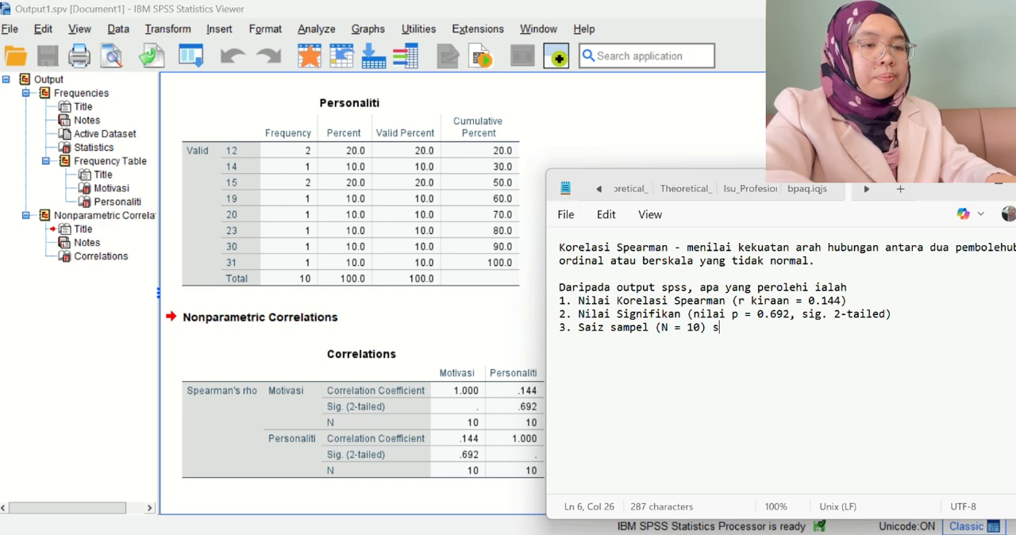
pyautogui.write('aiz sam')
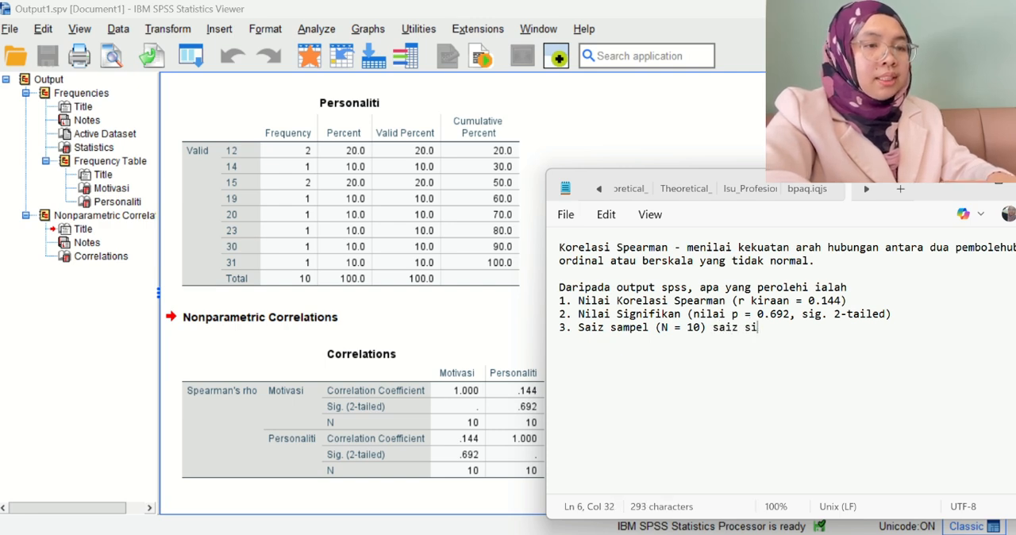
pyautogui.write('pel kec')
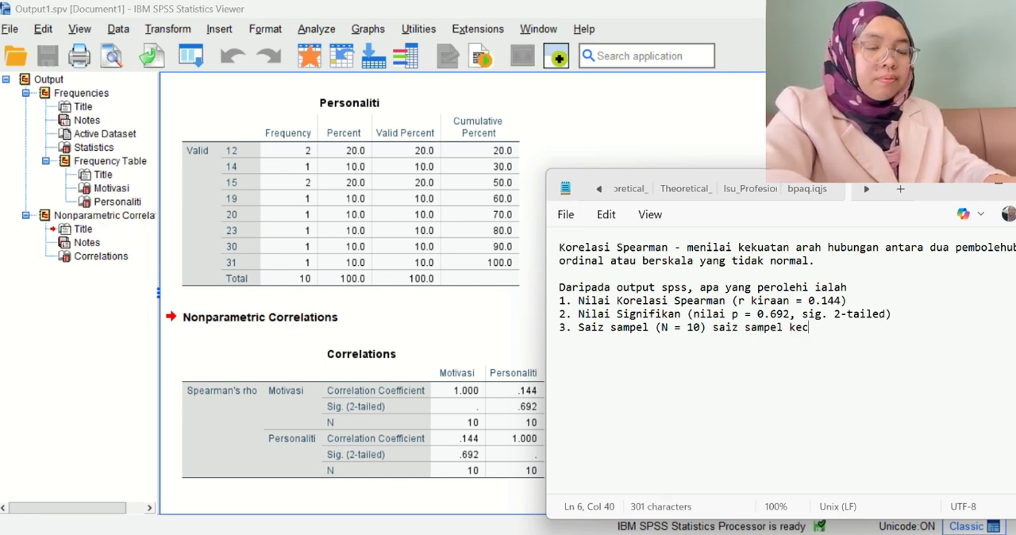
pyautogui.write('il.')
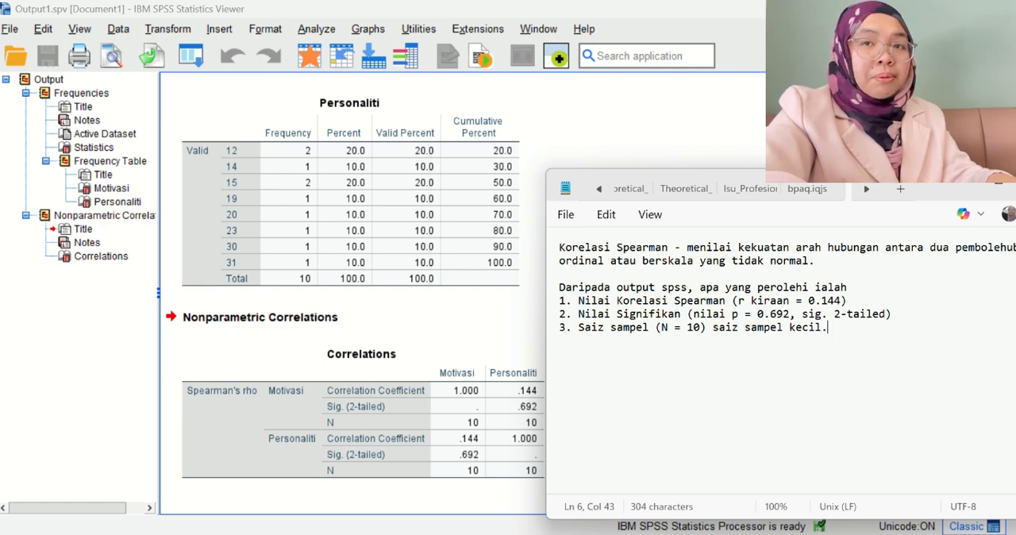
# Close the sample size bracket, add the remark "saiz sampel kecil." and leave a blank line below it.
pyautogui.press('Return')
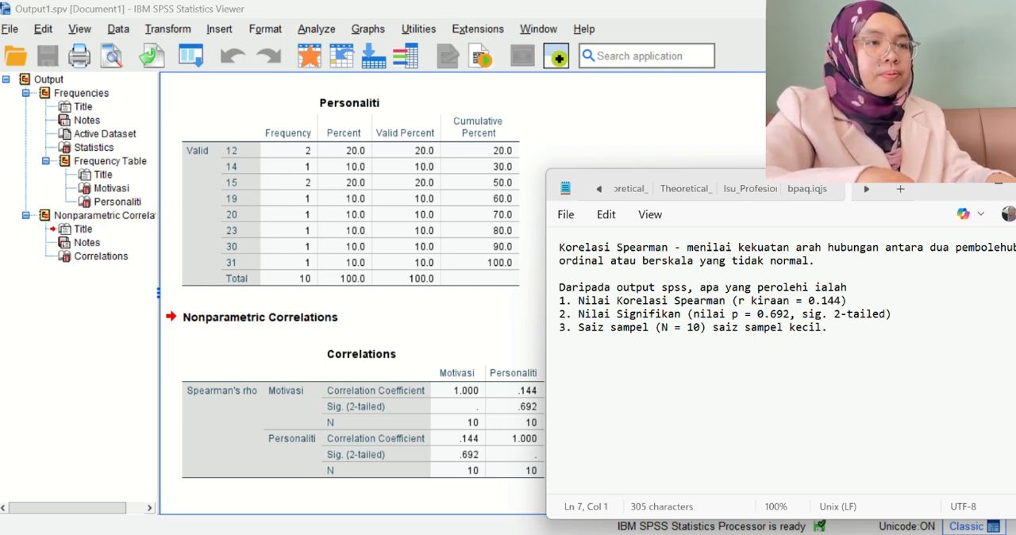
pyautogui.press('Return')
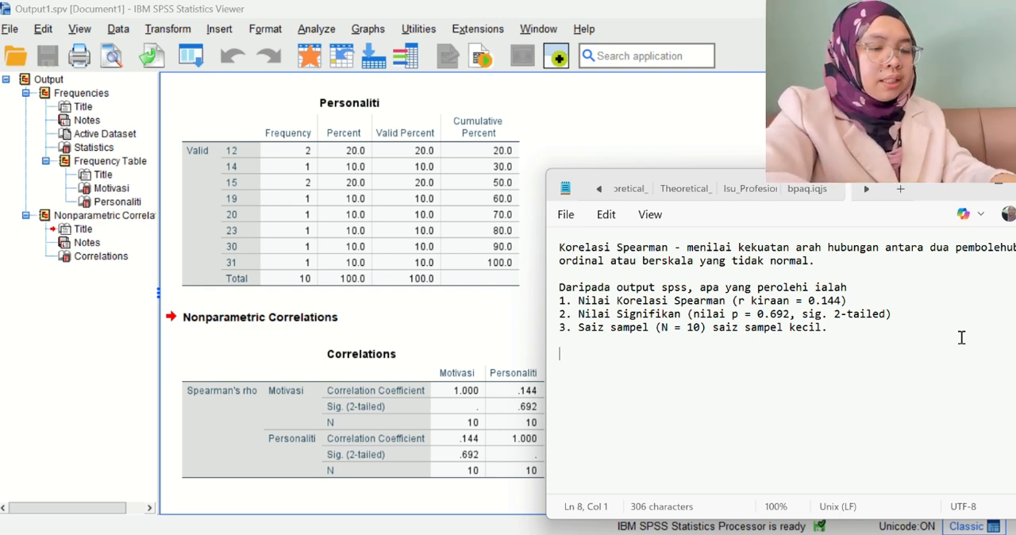
# Begin the interpretation paragraph below the numbered findings with "Berdasarkan jadual, nilai pekali".
pyautogui.write('Berda')
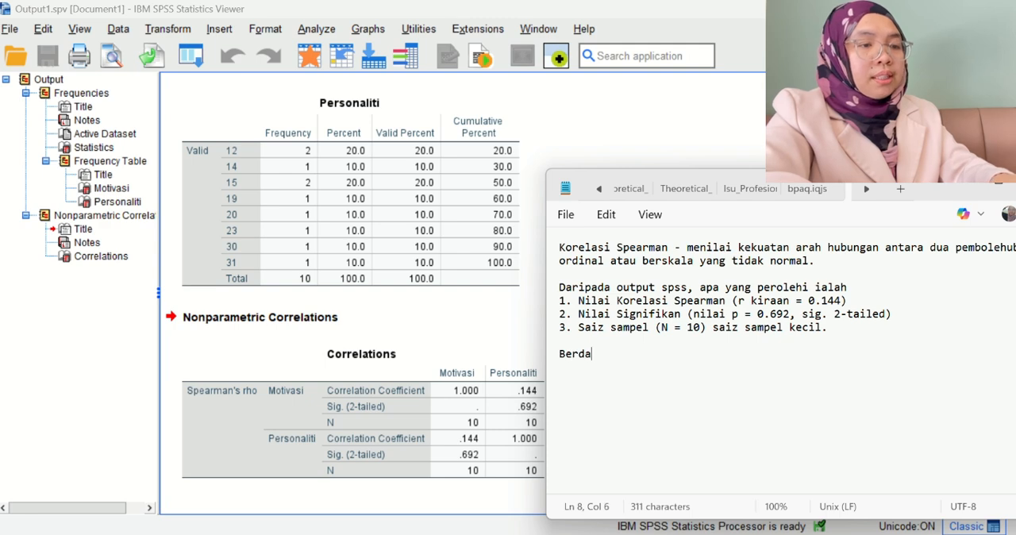
pyautogui.write('sarkan ')
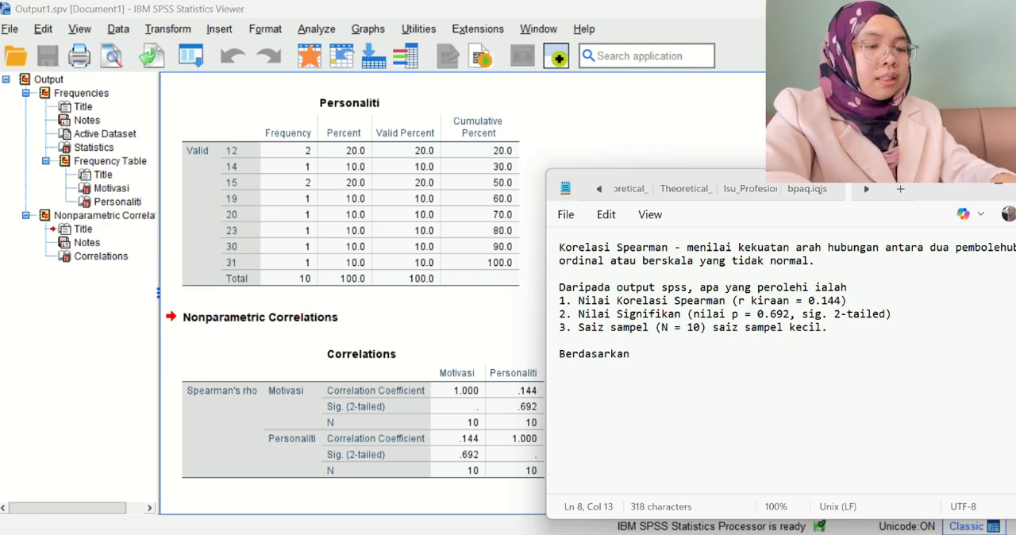
pyautogui.write('data')
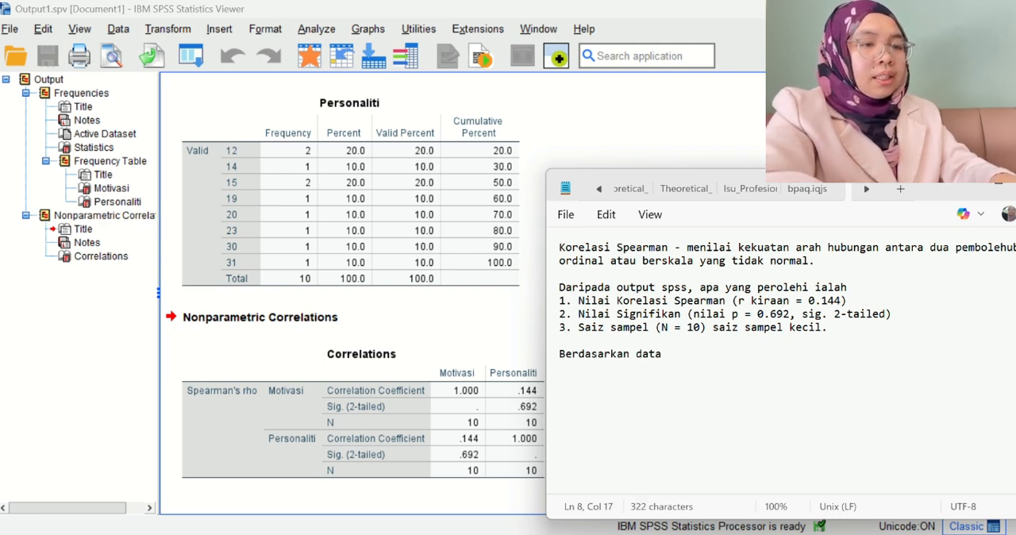
pyautogui.write(' dala')
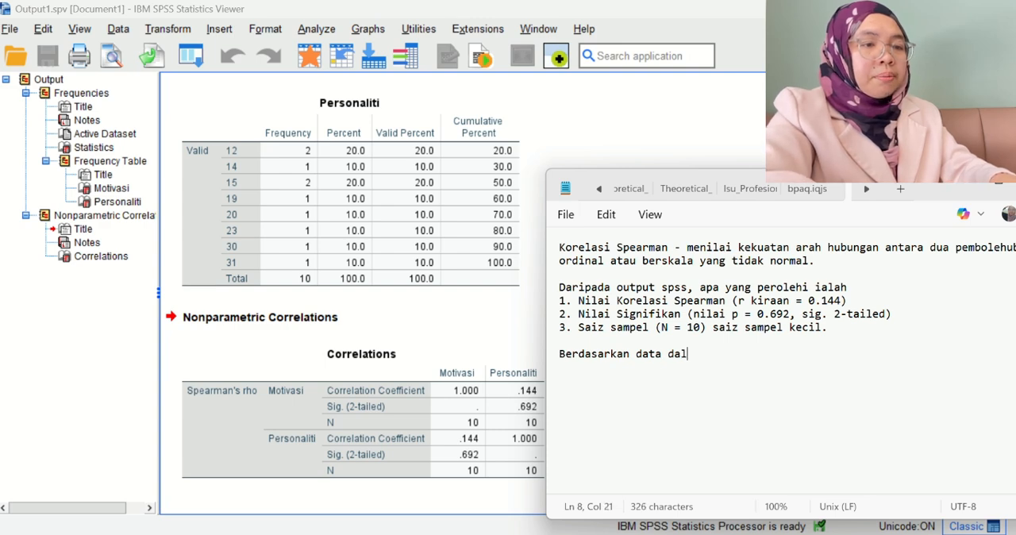
pyautogui.press('BackSpace')
pyautogui.press('BackSpace')
pyautogui.press('BackSpace')
pyautogui.press('BackSpace')
pyautogui.press('BackSpace')
pyautogui.press('BackSpace')
pyautogui.press('BackSpace')
pyautogui.press('BackSpace')
pyautogui.press('BackSpace')
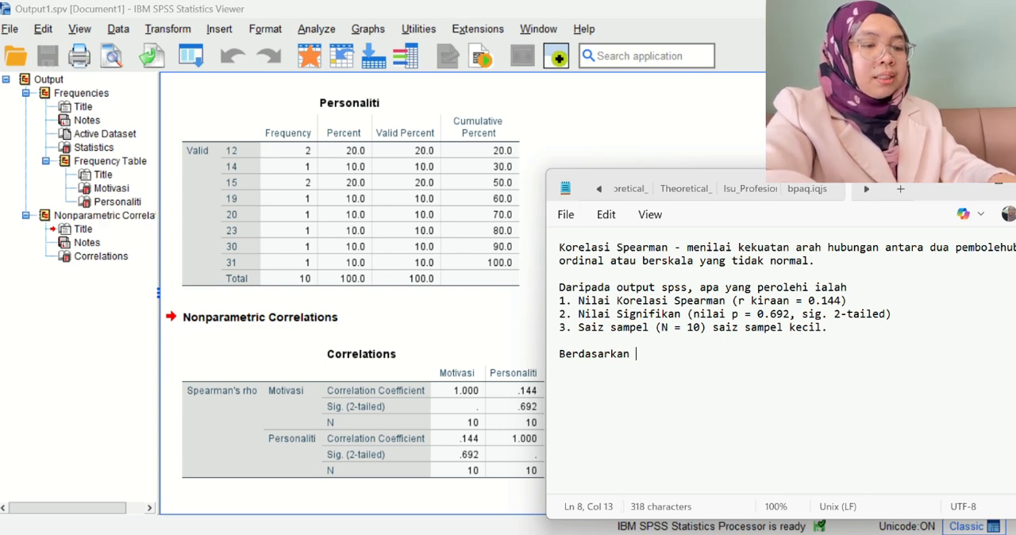
pyautogui.write('jadual, ')
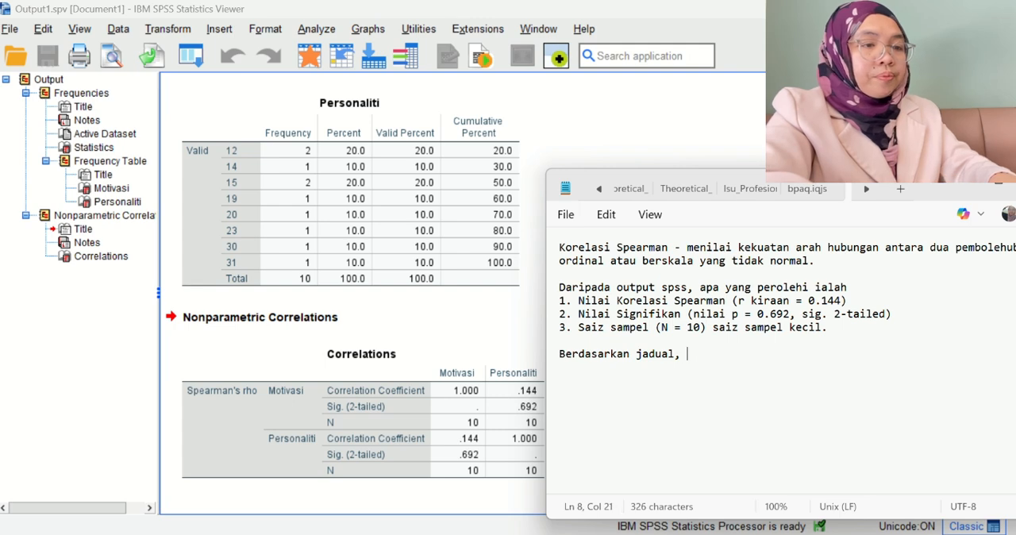
pyautogui.write('nilai pek')
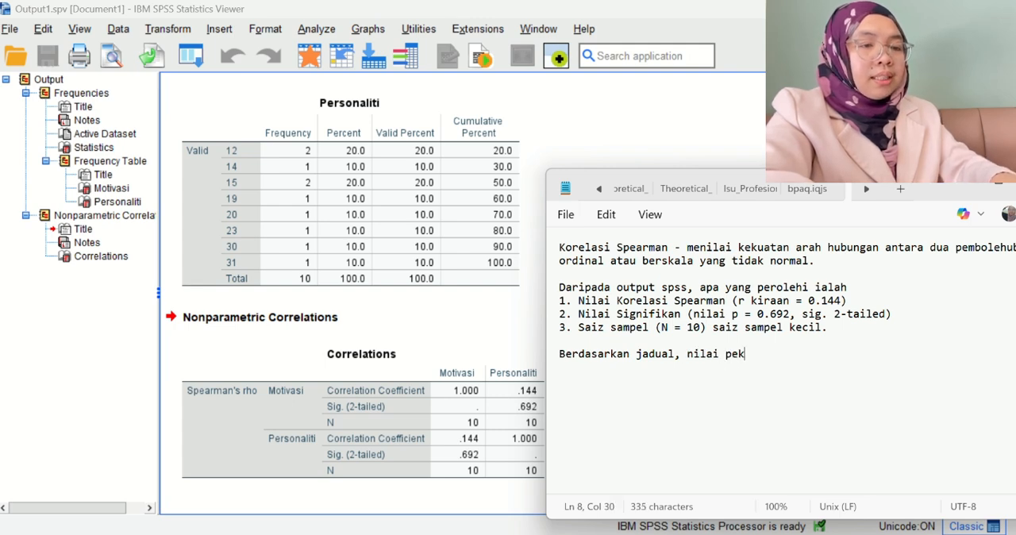
pyautogui.write('ali')
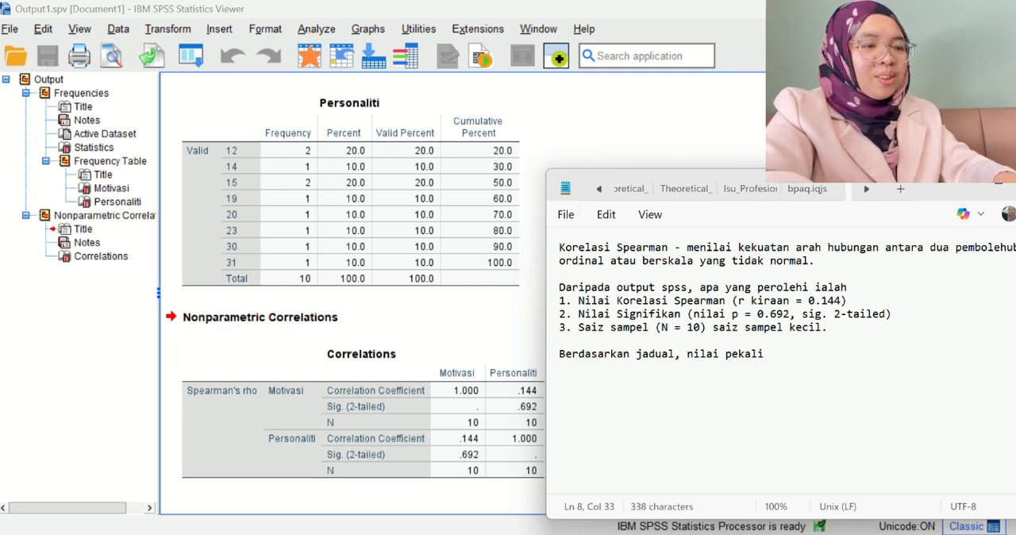
pyautogui.write(' korelasi spea')
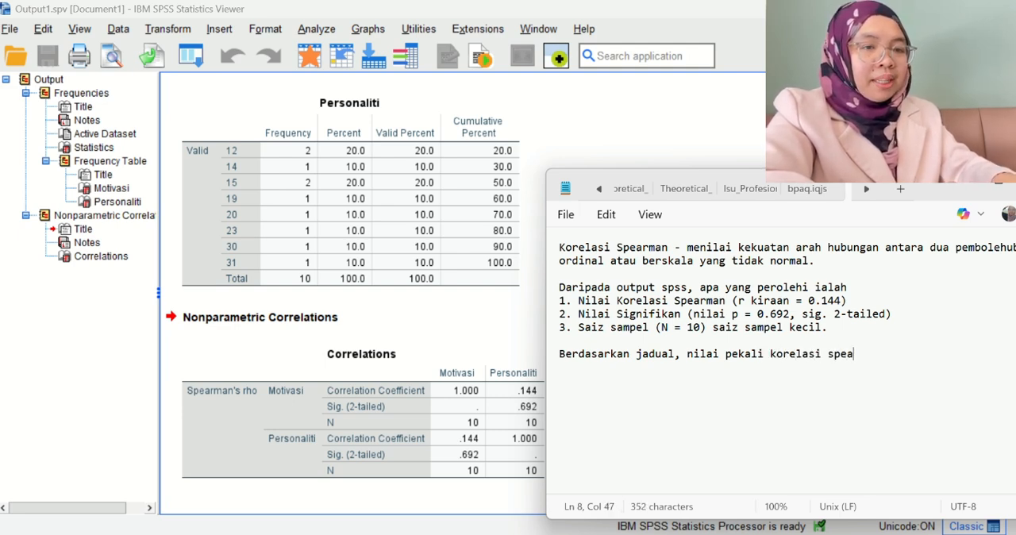
pyautogui.write('rman antara')
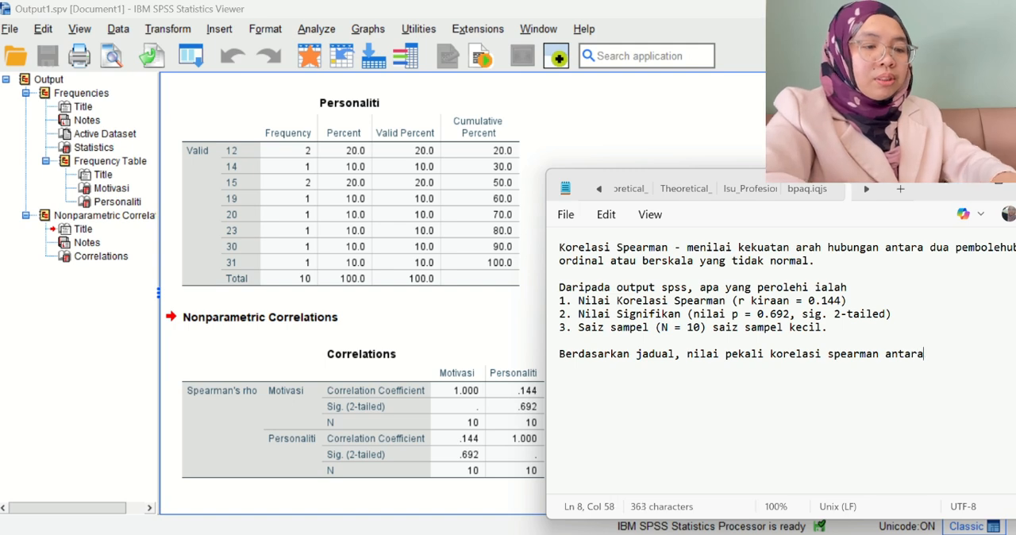
pyautogui.write(' motivasi ')
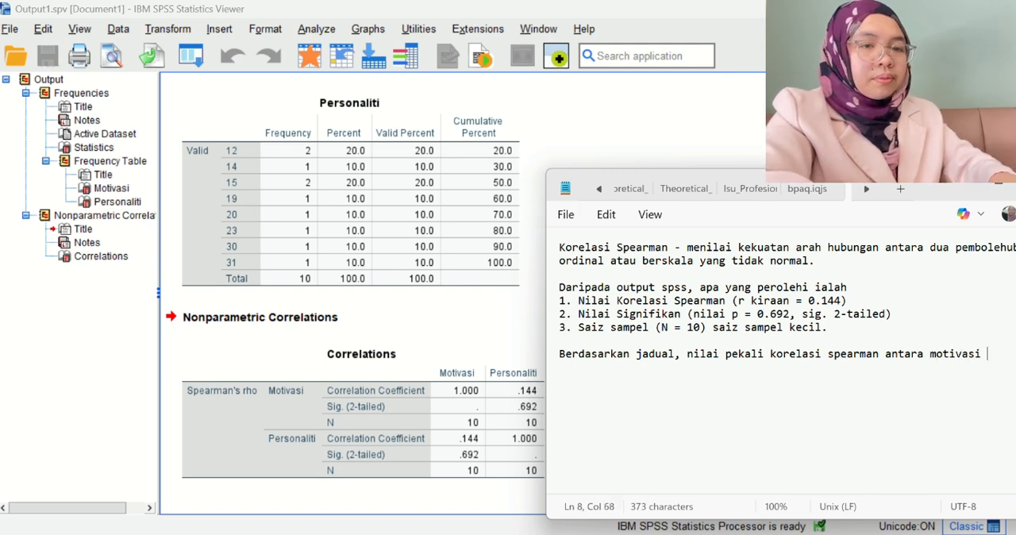
pyautogui.write('dan personal')
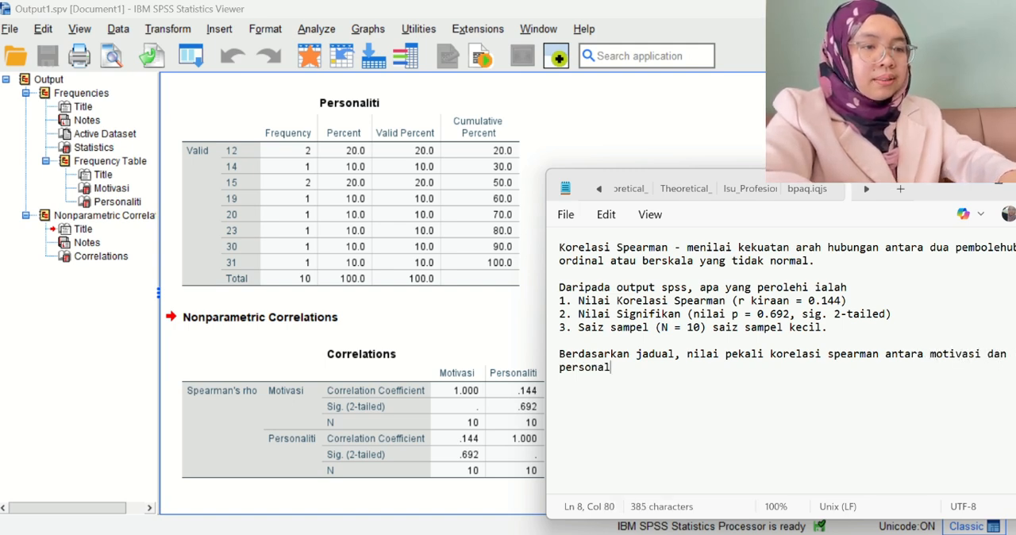
pyautogui.write('iti')
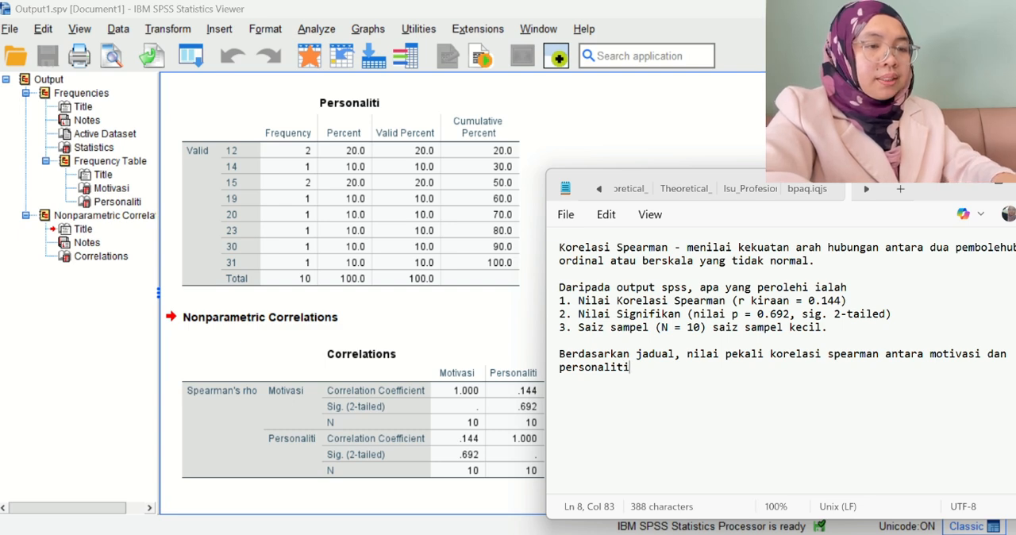
pyautogui.write(' ialah ')
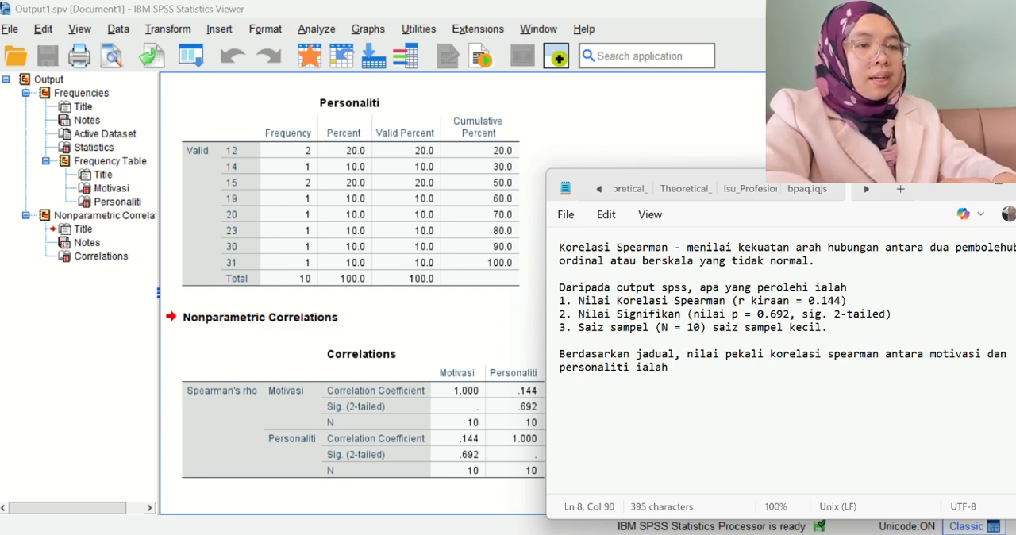
pyautogui.write('r kiraan')
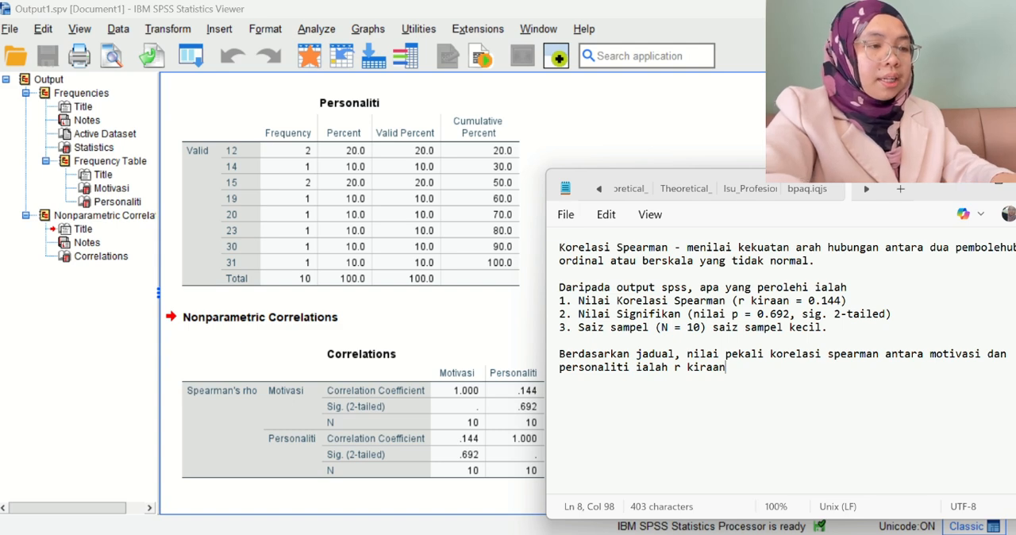
pyautogui.write(' =')
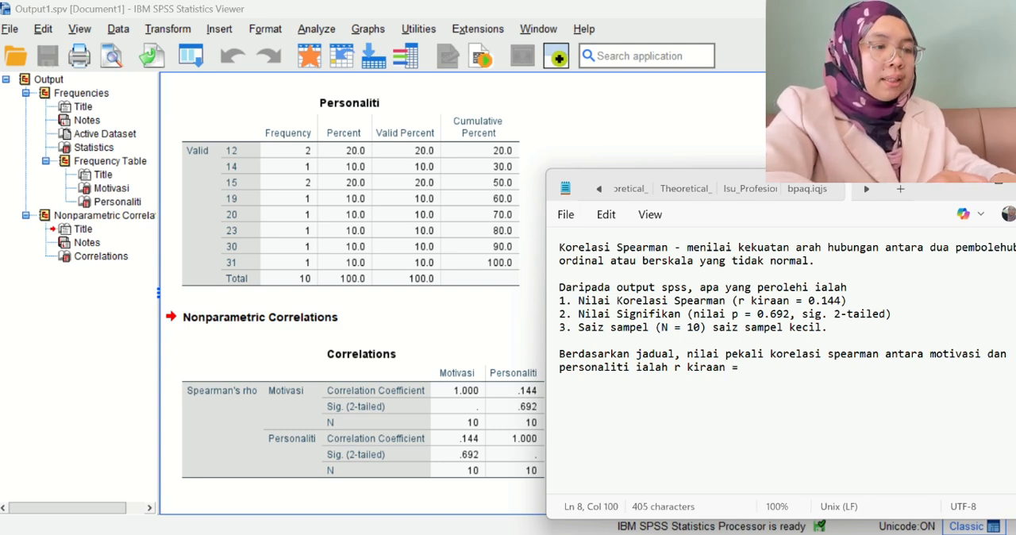
pyautogui.write(' 0')
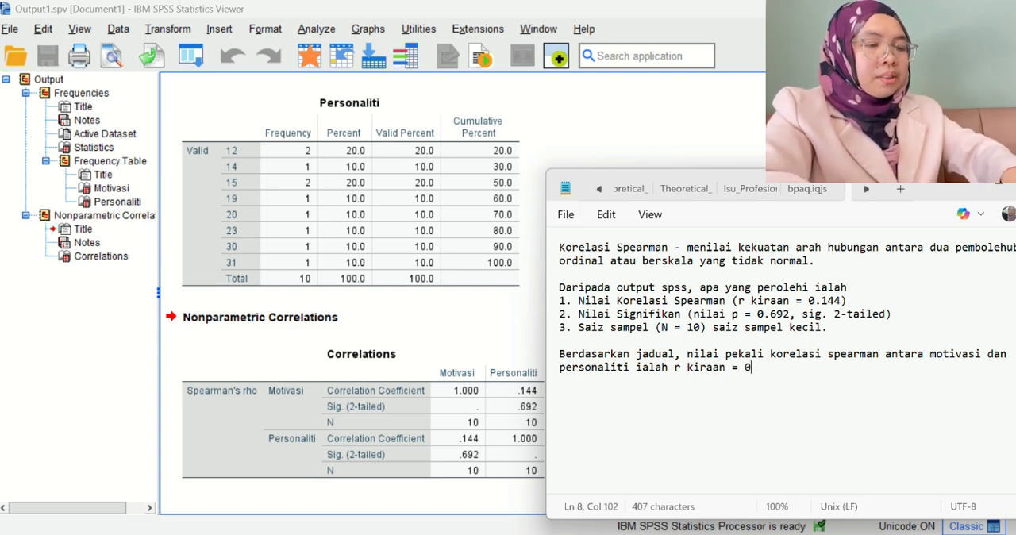
pyautogui.write('.144')
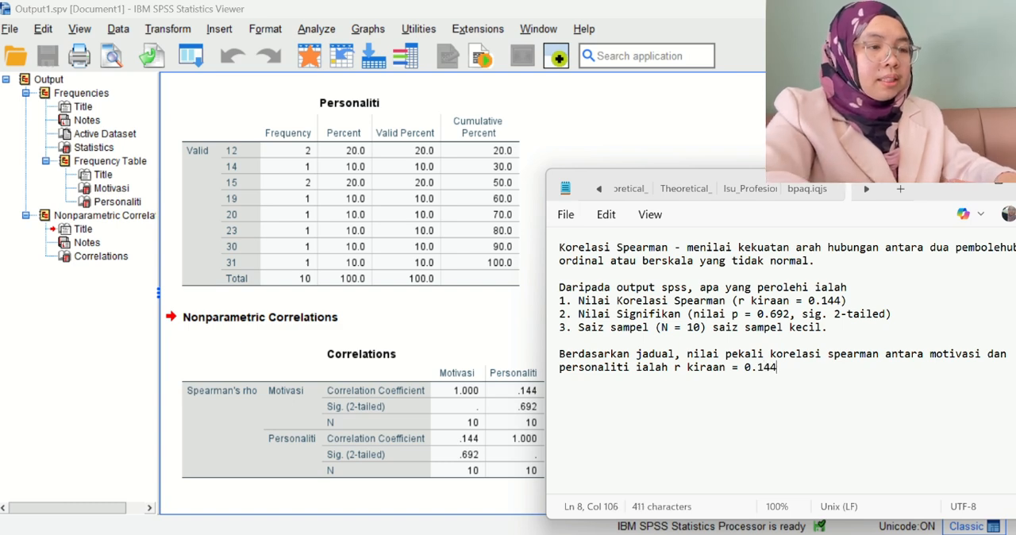
pyautogui.write(' dengan ni')
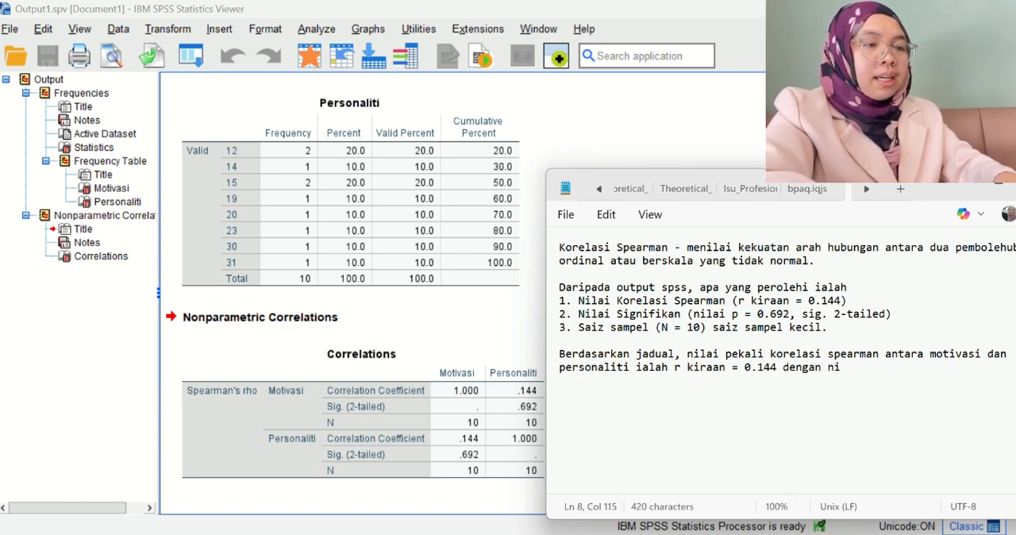
pyautogui.write('lai ')
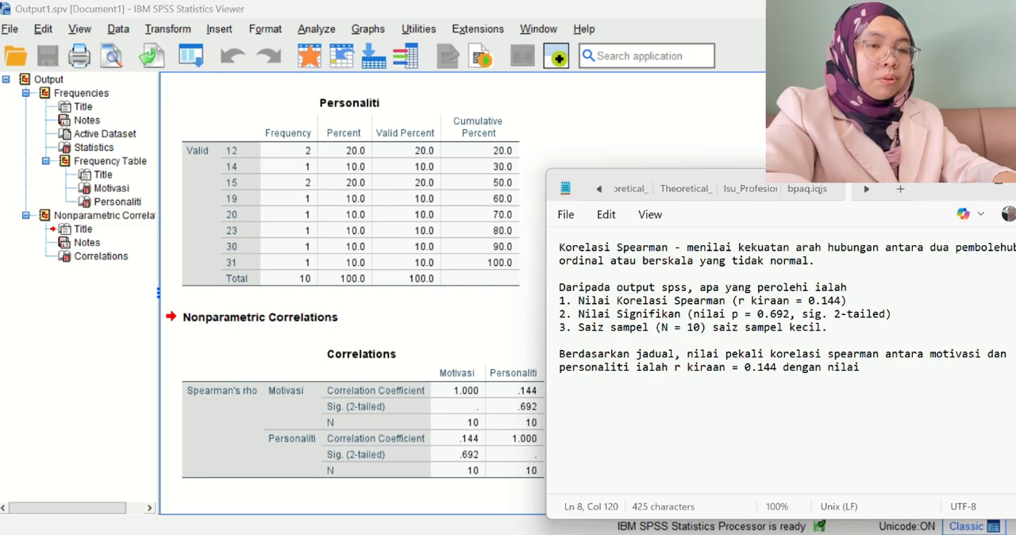
pyautogui.write('p = 0.')
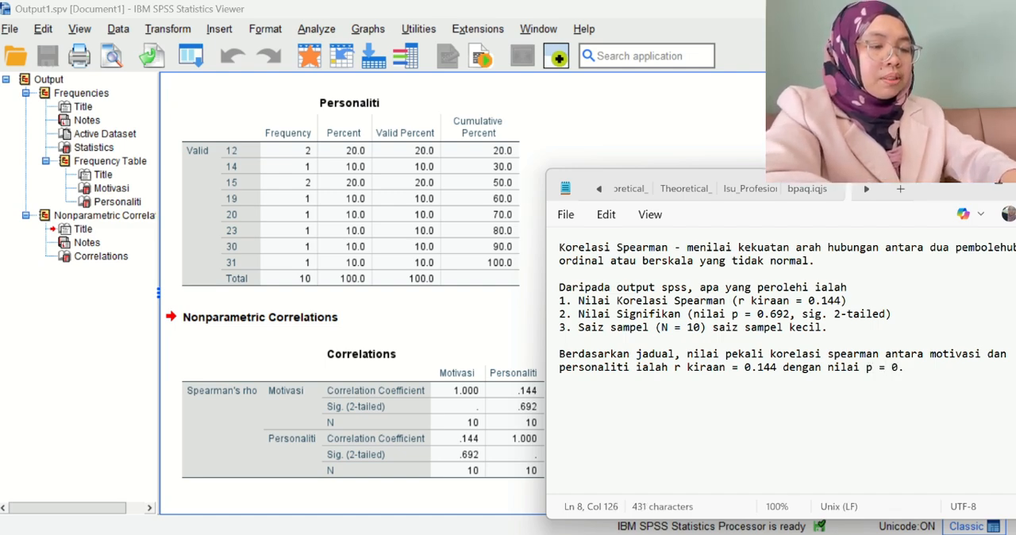
pyautogui.write('692')
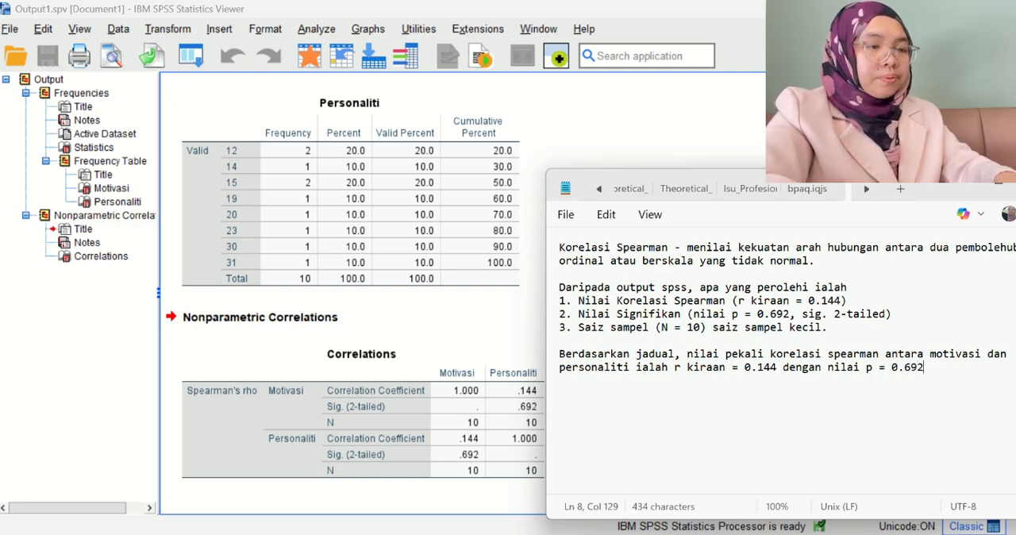
pyautogui.write('. ')
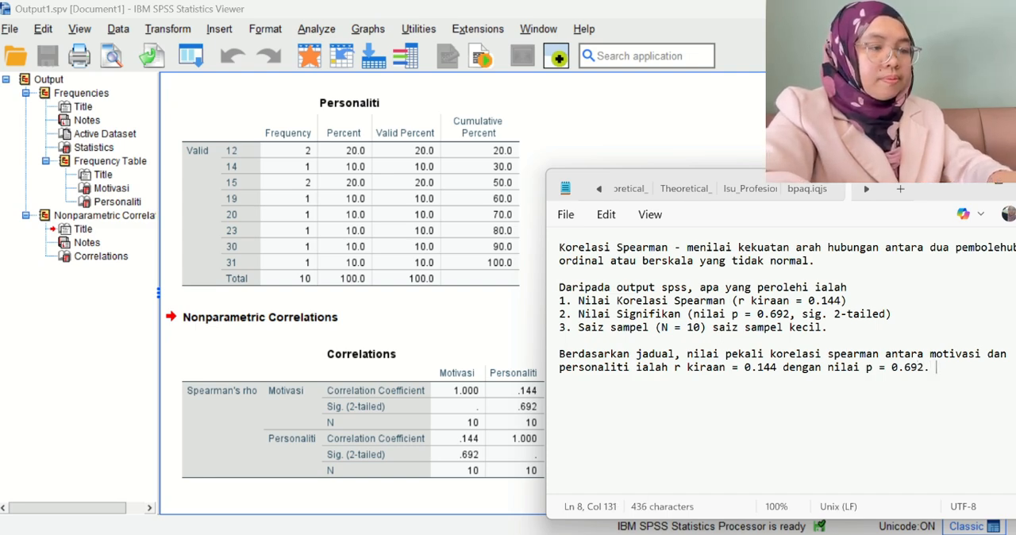
pyautogui.write('On')
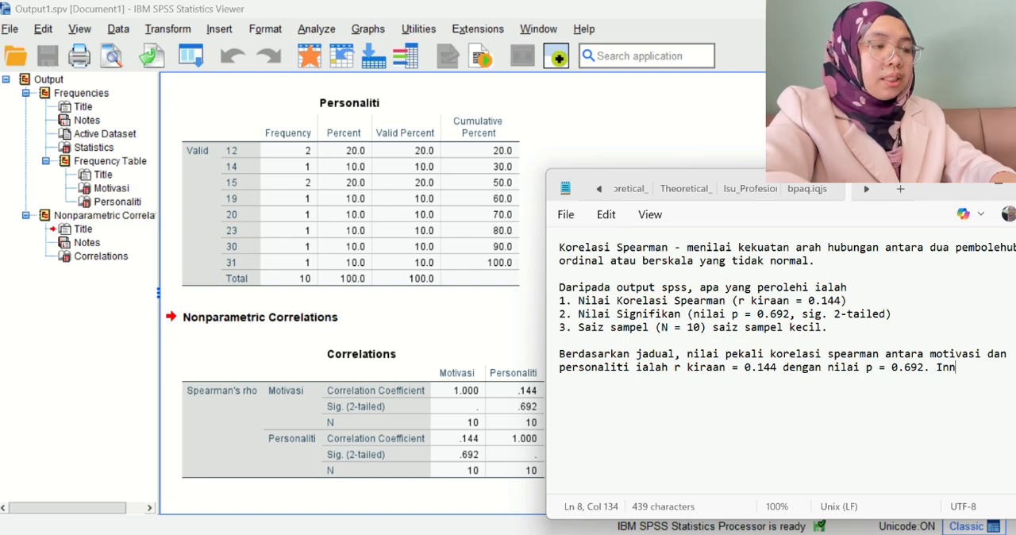
pyautogui.write('i menu')
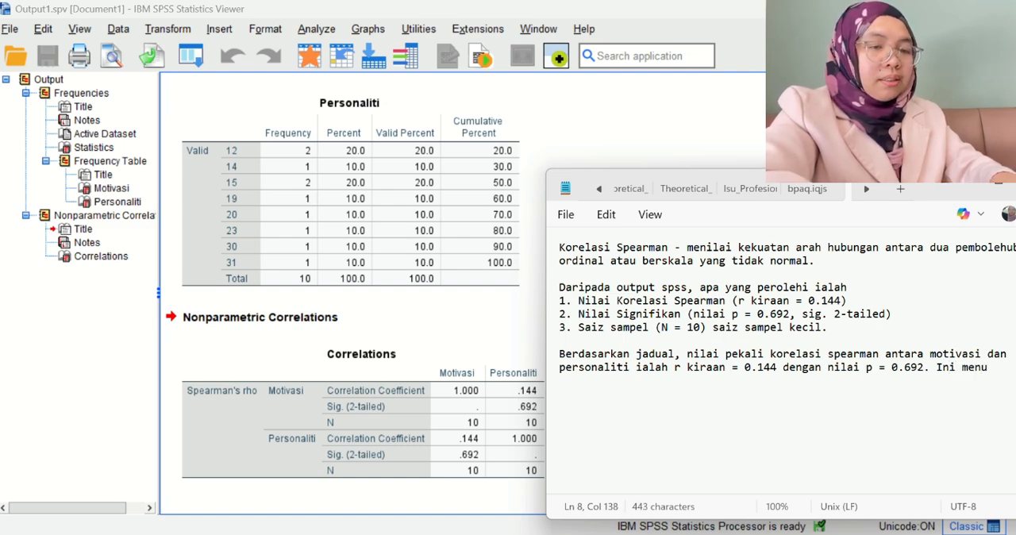
pyautogui.write('njukkan ')
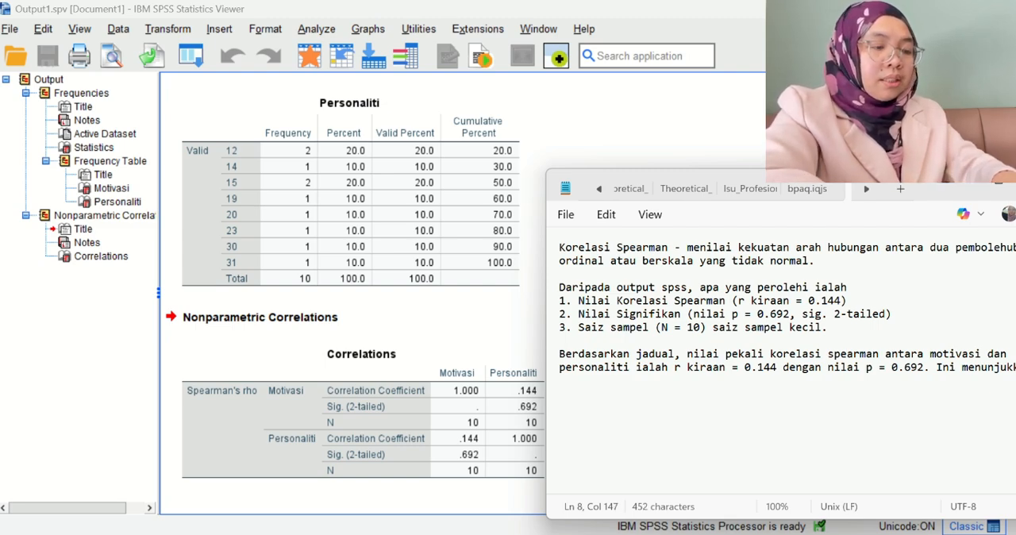
pyautogui.write(' terdap')
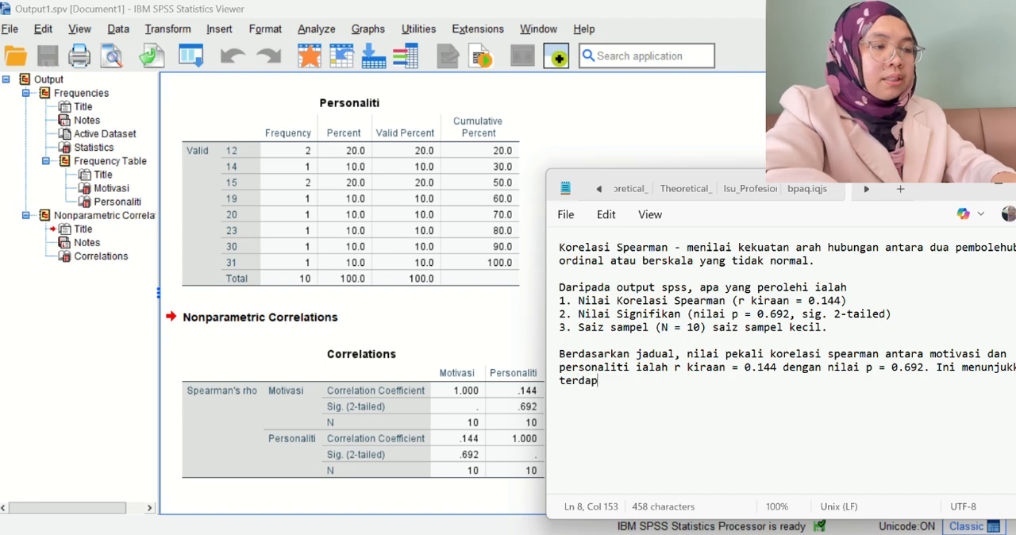
pyautogui.write('ar')
# Describe the relationship in the second sentence with "terdapat hubungan positif yang sangat lemah".
pyautogui.press('BackSpace')
pyautogui.write('t ')
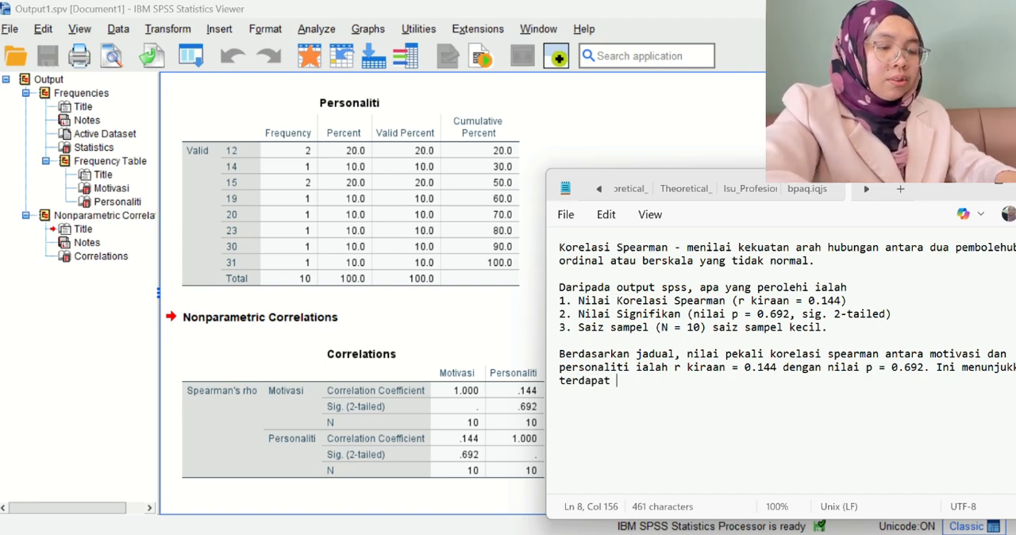
pyautogui.write('hubungan p')
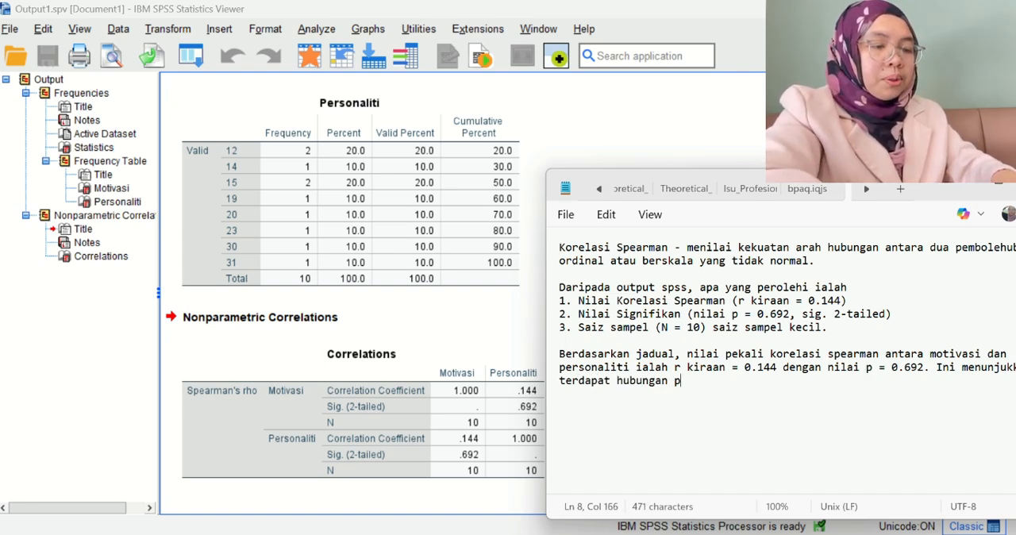
pyautogui.write('ositif y')
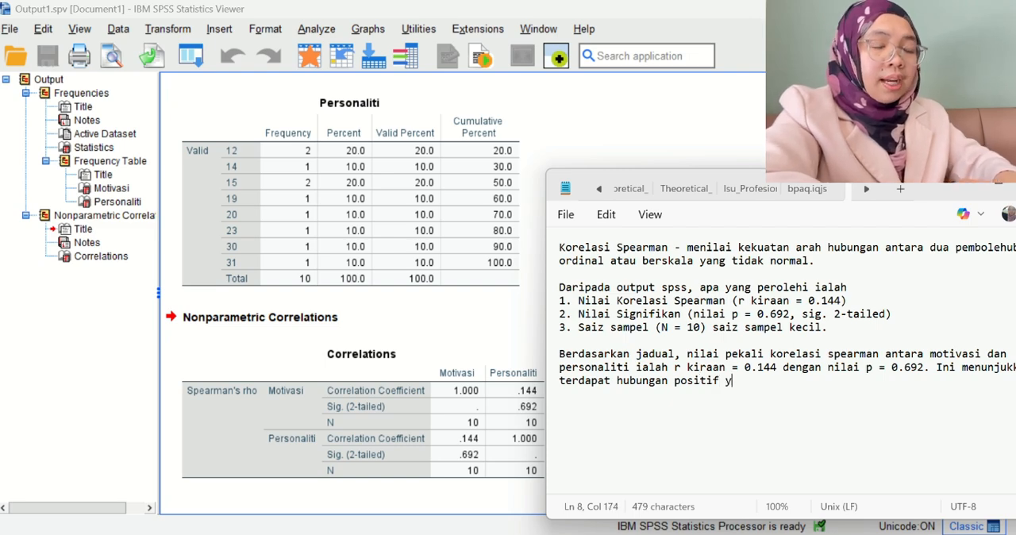
pyautogui.write('ang sangat lea')
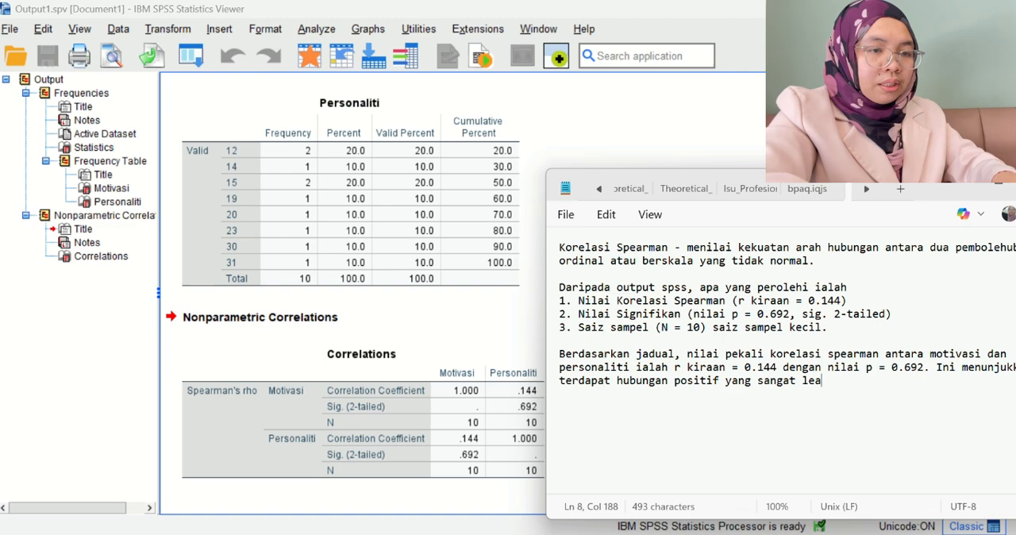
pyautogui.press('BackSpace')
pyautogui.write('mah ')
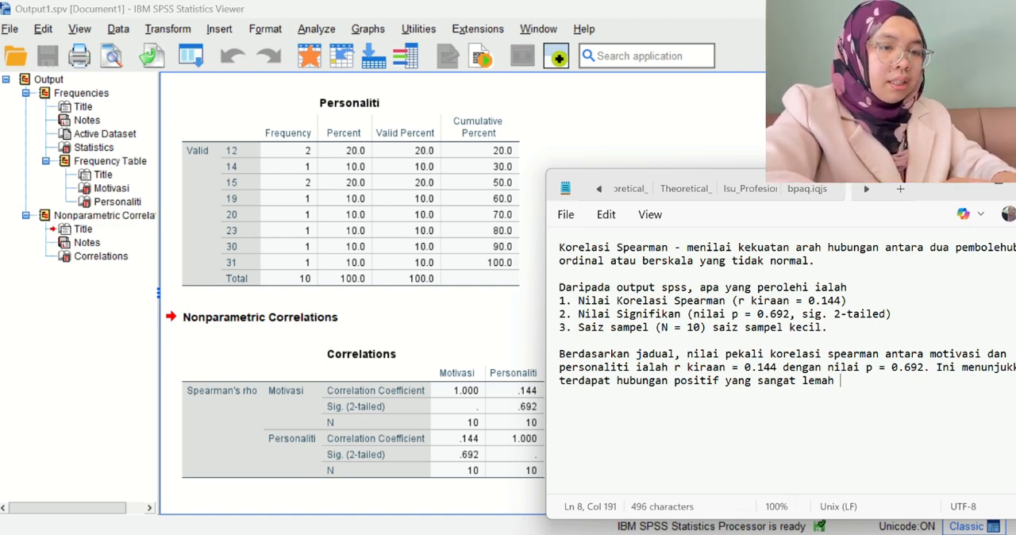
pyautogui.write('an')
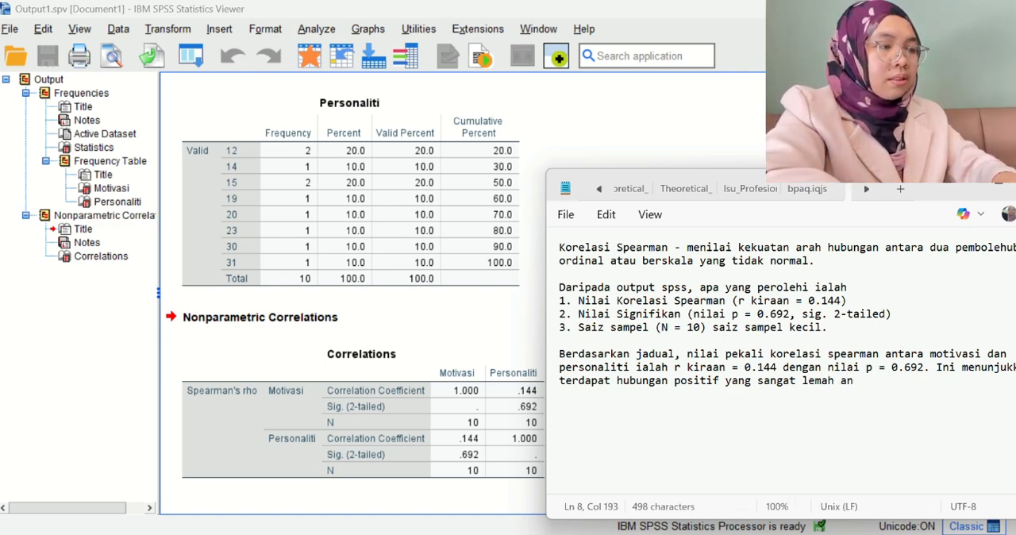
pyautogui.write('tara kedua')
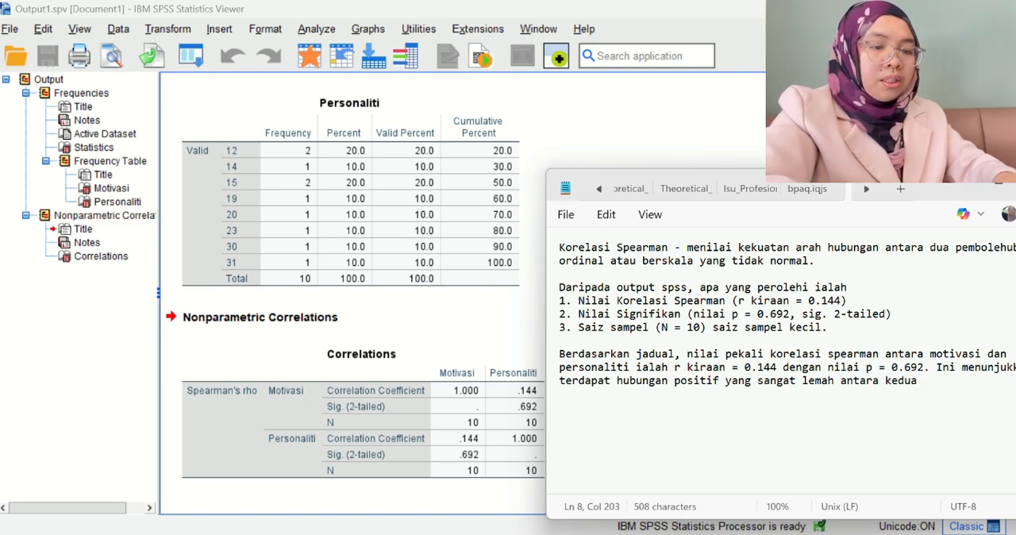
pyautogui.write('-dua pemb')
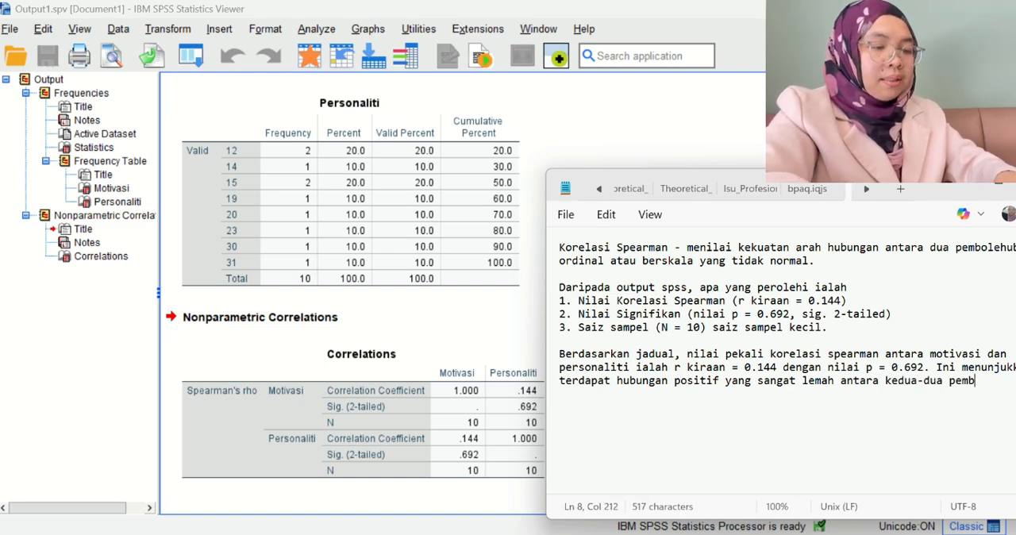
pyautogui.write('olehubah')
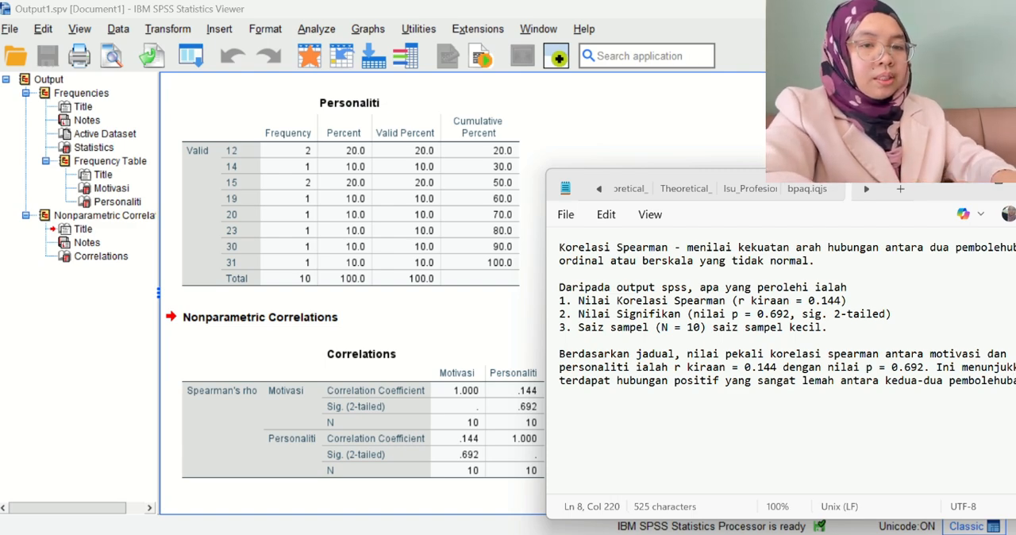
pyautogui.write('. Walay')
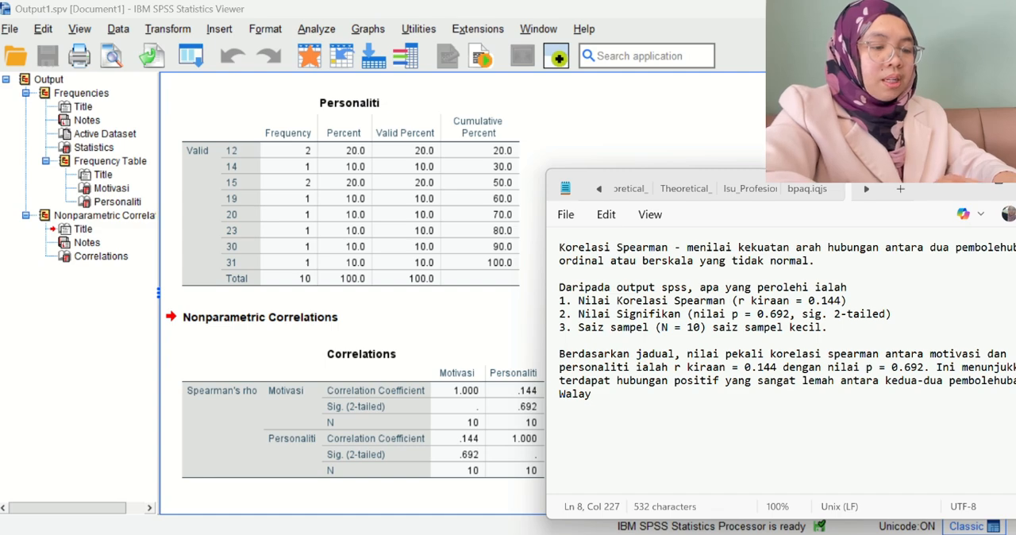
# End the sentence with a full stop and start the next one with "Walau bagaimanapun,".
pyautogui.press('BackSpace')
pyautogui.write('u b')
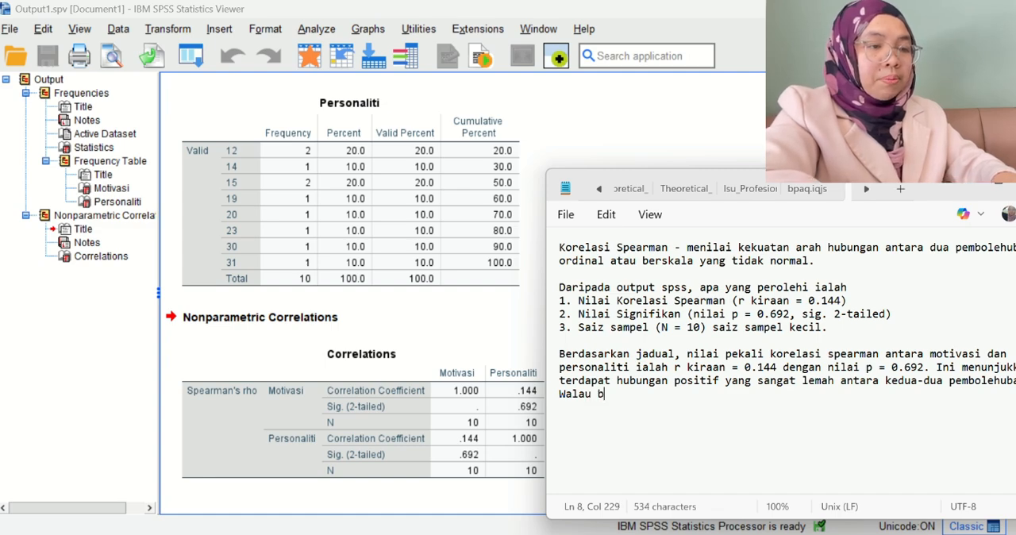
pyautogui.write('agaimanpun')
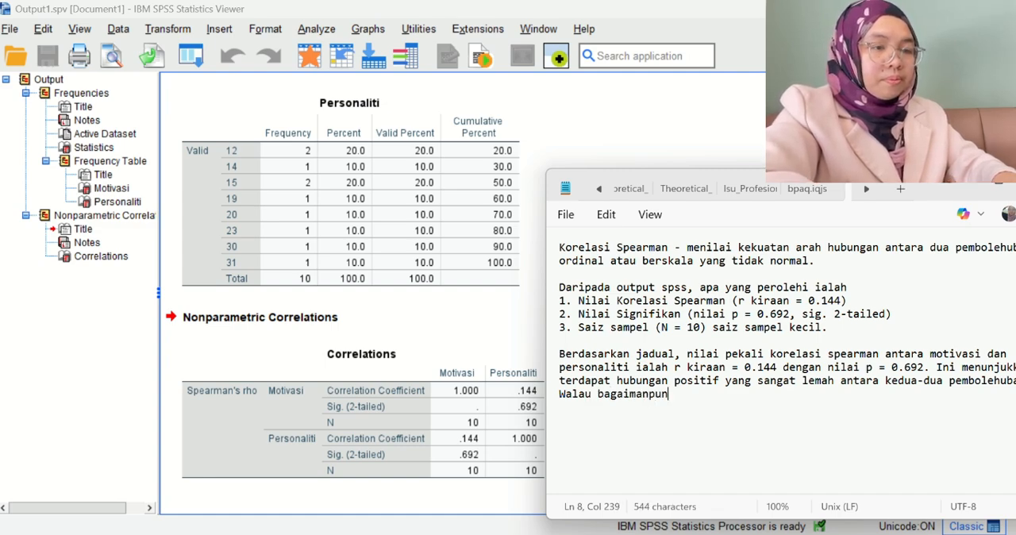
pyautogui.press('BackSpace')
pyautogui.write('pun, ')
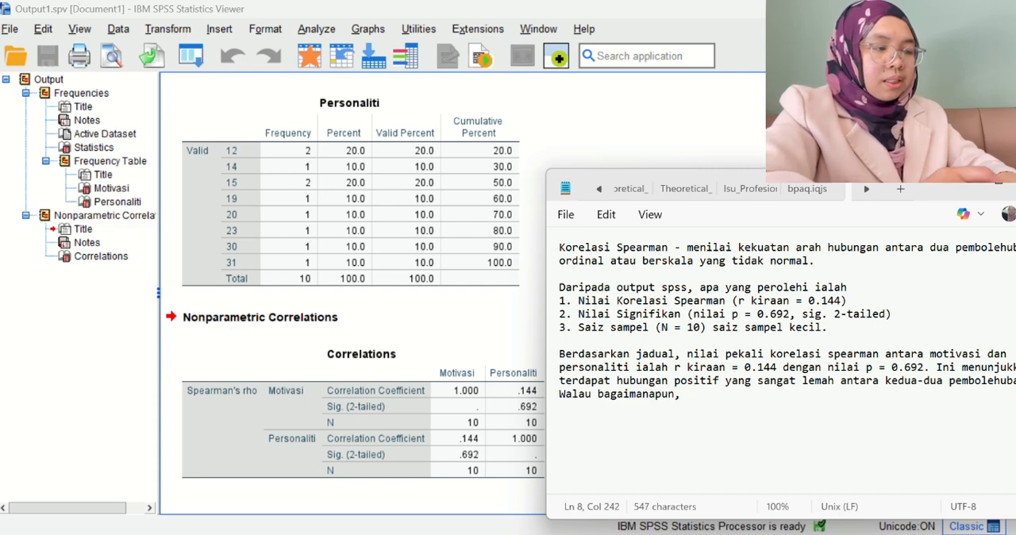
pyautogui.write('hbunga')
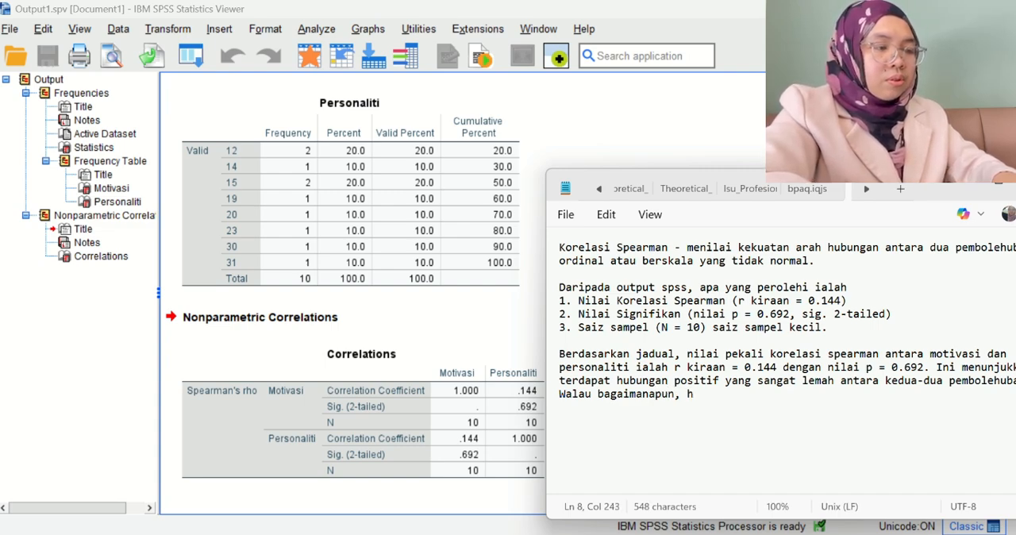
# Add "hubungan tersebut" as the subject of the sentence after "Walau bagaimanapun,".
pyautogui.press('BackSpace')
pyautogui.press('BackSpace')
pyautogui.press('BackSpace')
pyautogui.press('BackSpace')
pyautogui.press('BackSpace')
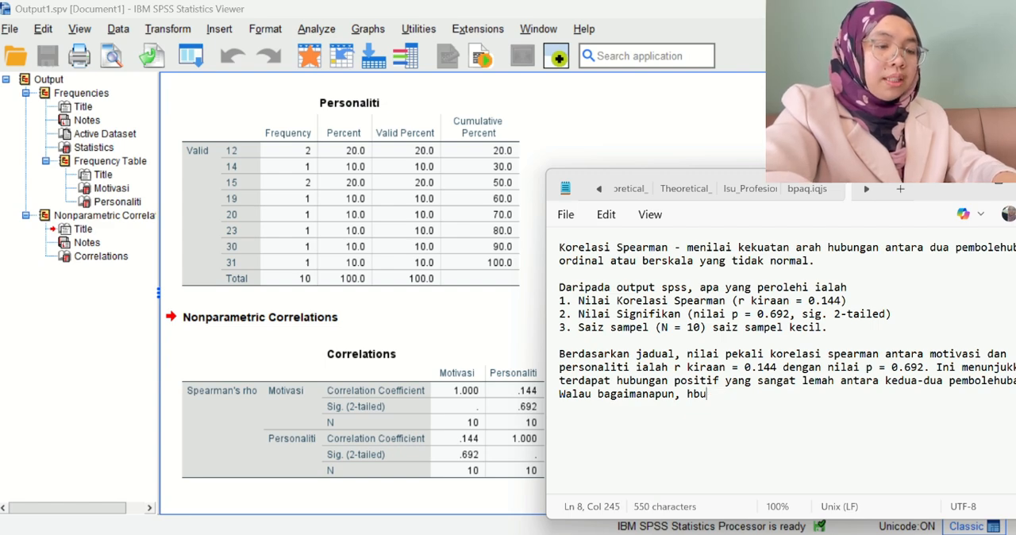
pyautogui.write('ubungan tersebt')
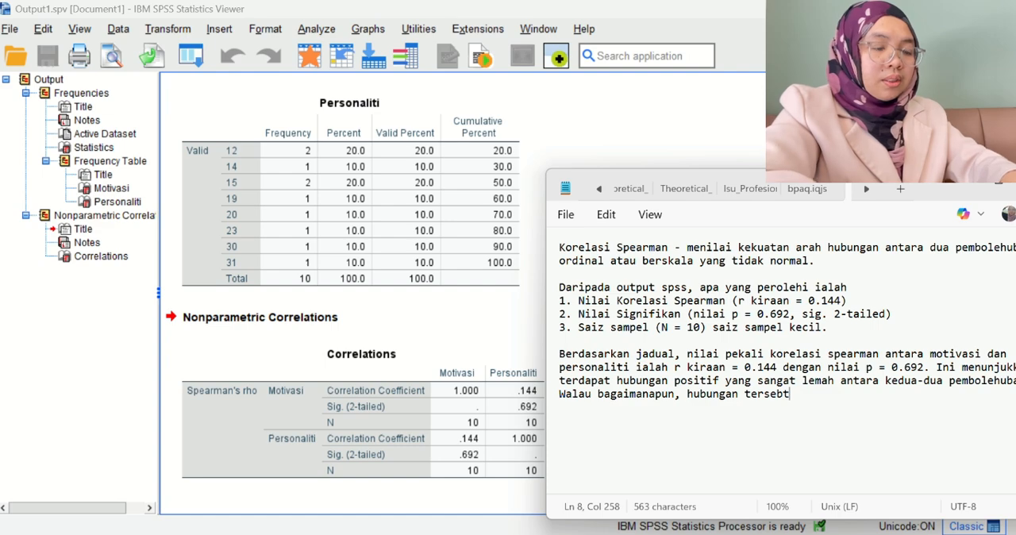
pyautogui.press('BackSpace')
pyautogui.press('BackSpace')
pyautogui.write('but ')
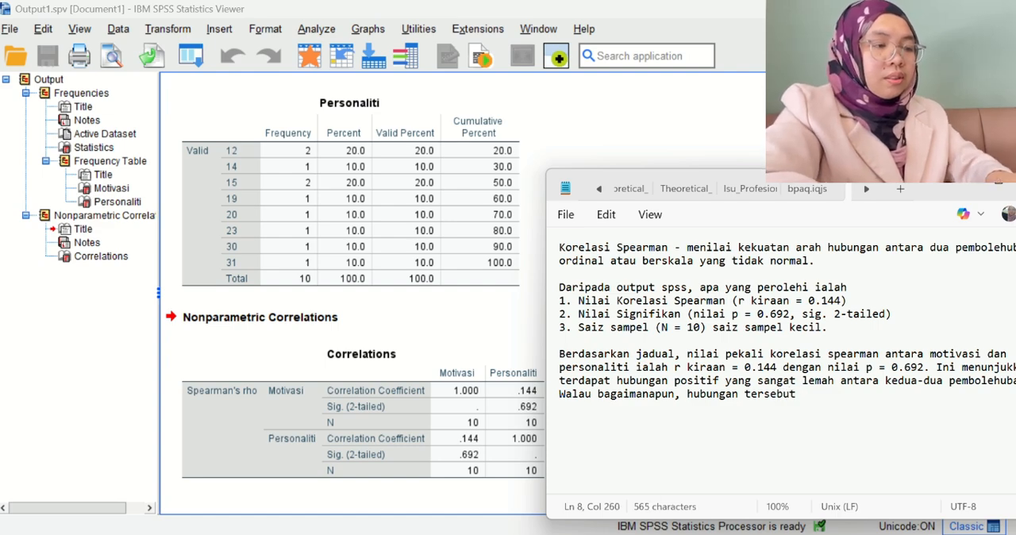
pyautogui.write('tidak ')
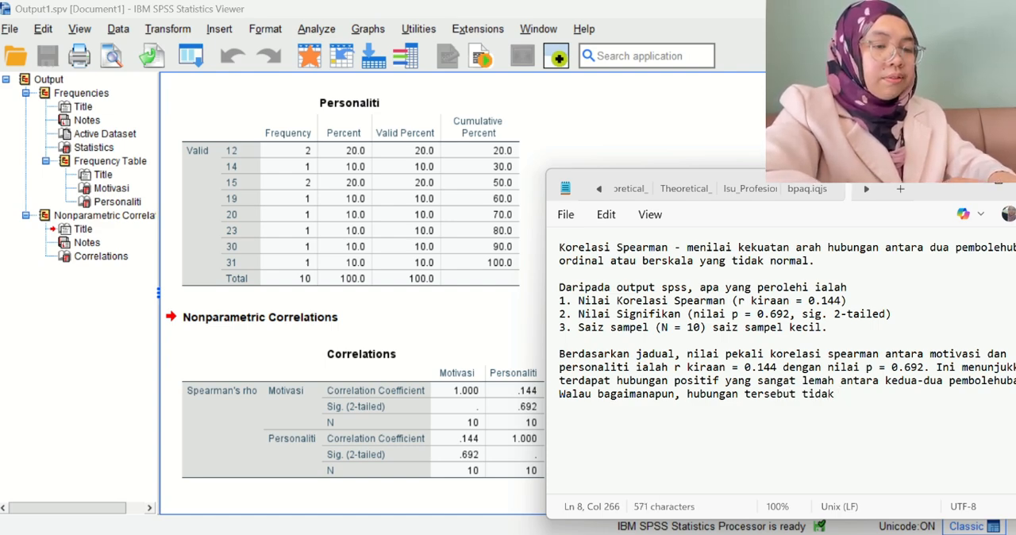
pyautogui.write('signifikan s')
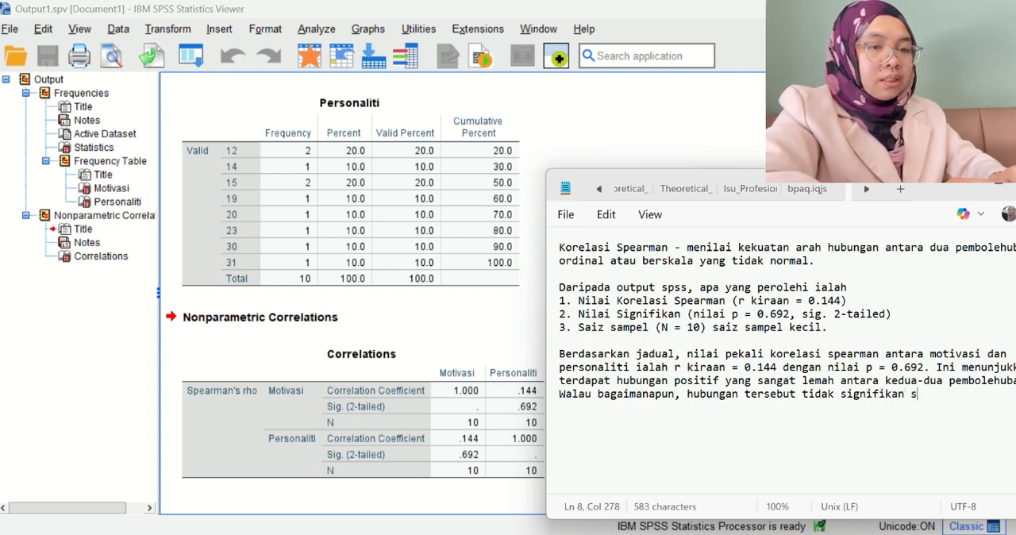
pyautogui.write('ecara stat')
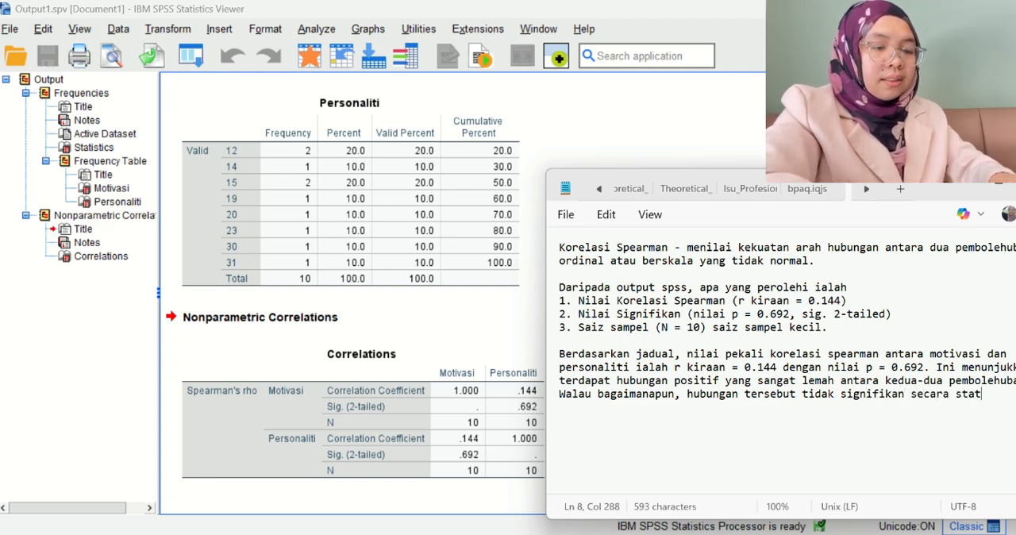
pyautogui.write('istik')
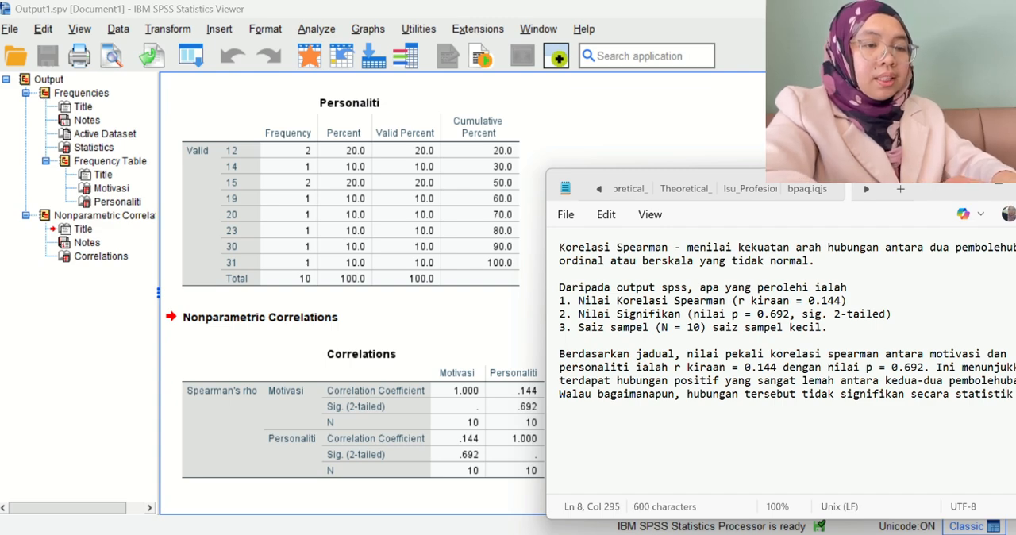
pyautogui.write(' kerana nilai p')
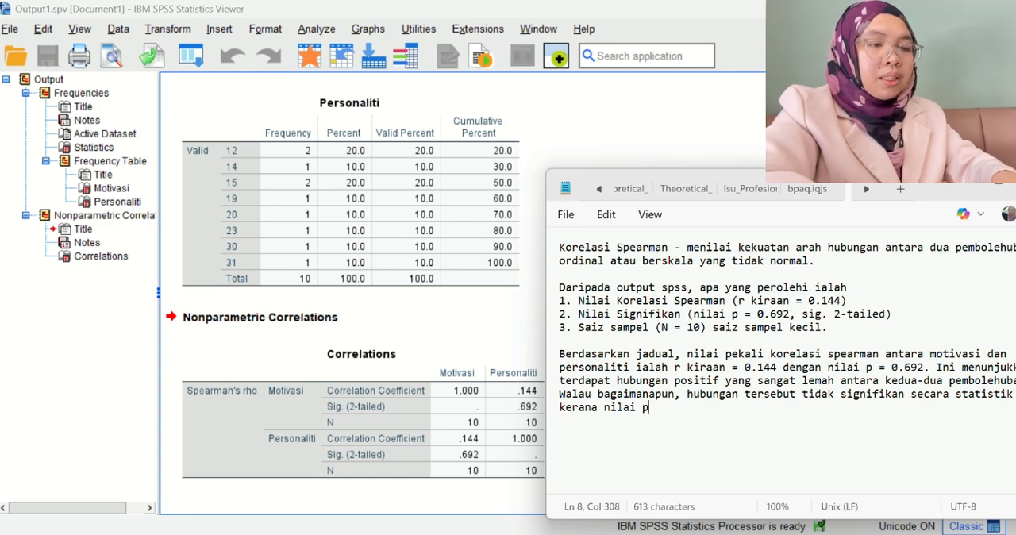
pyautogui.write(' melebihi ar')
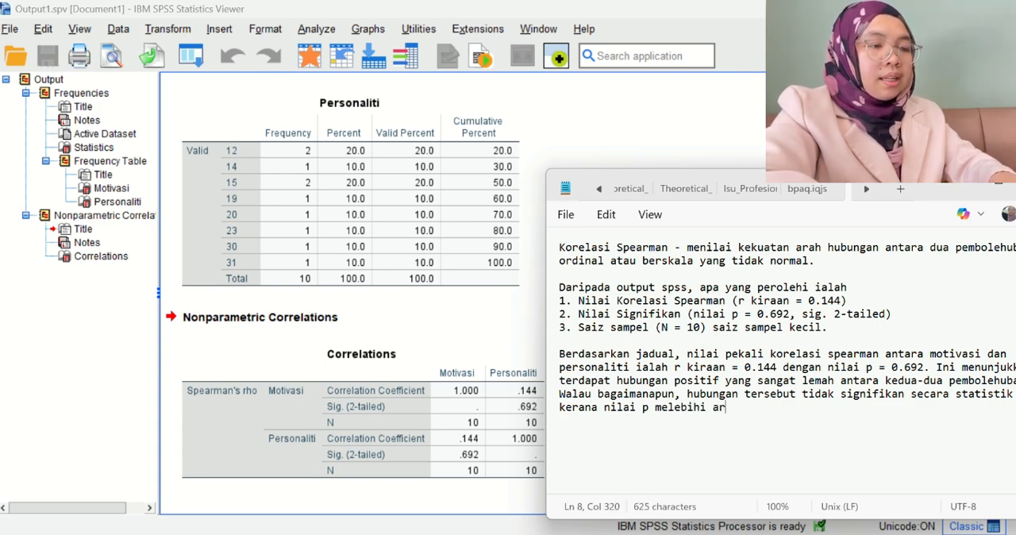
pyautogui.write('as sig')
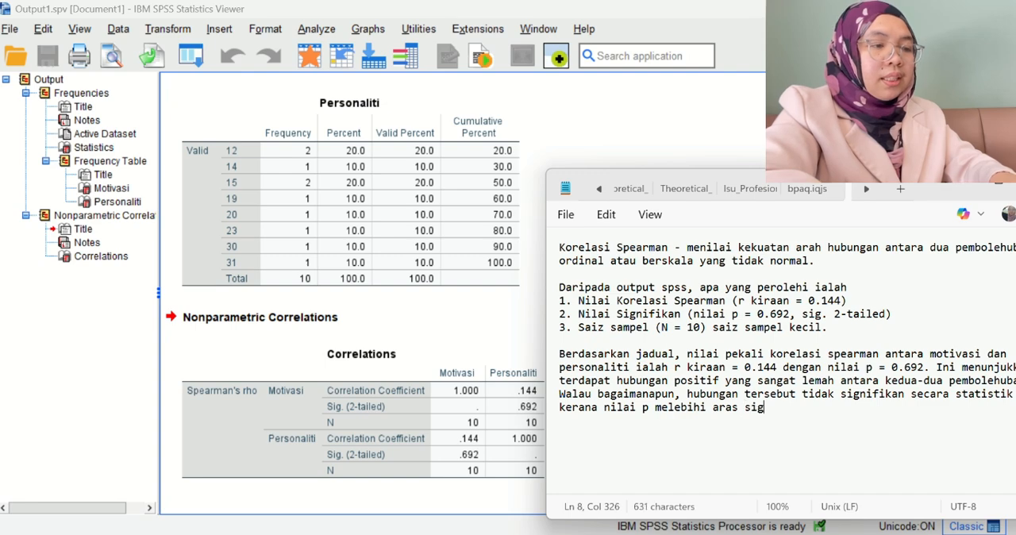
pyautogui.write('nifikan ')
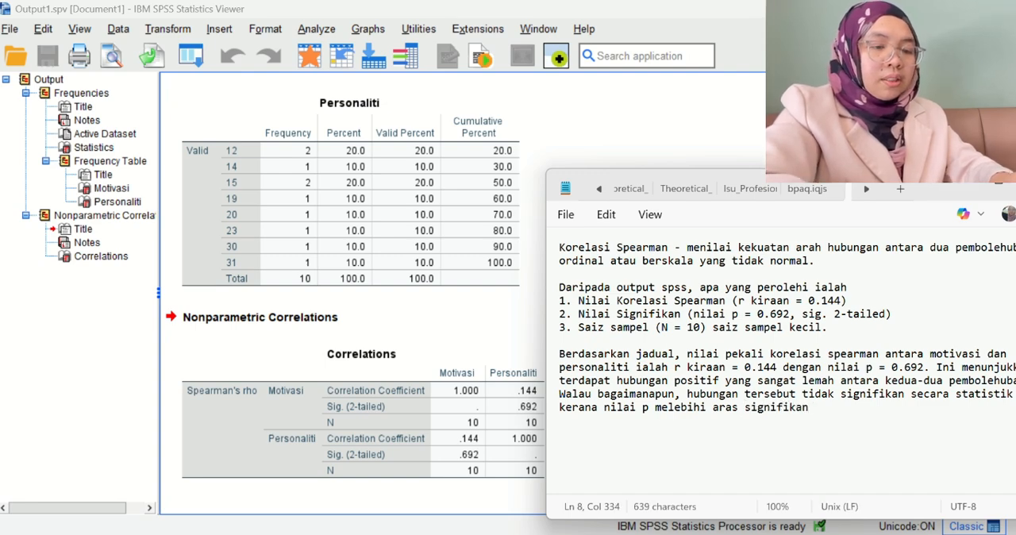
pyautogui.write('0.0')
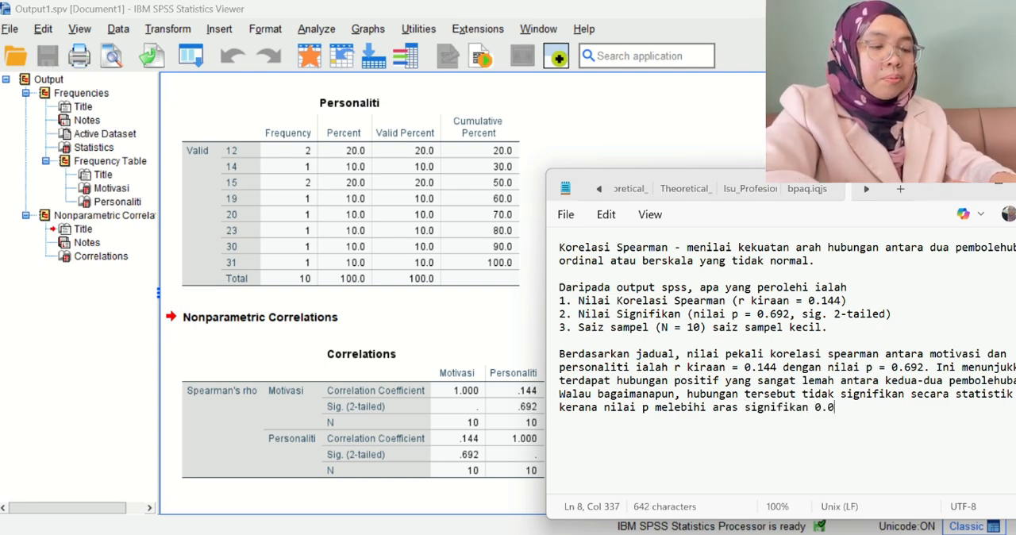
pyautogui.write('5')
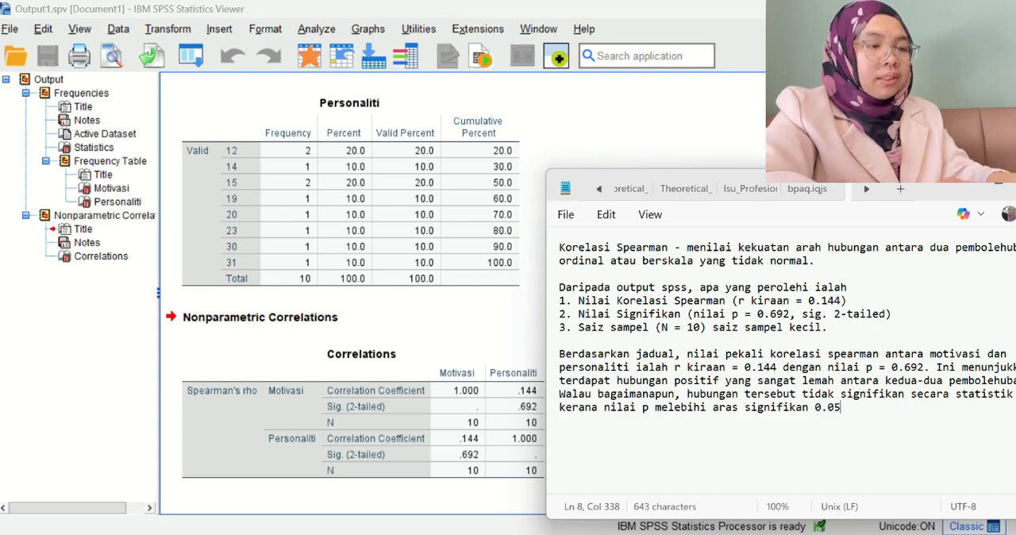
pyautogui.write('. ')
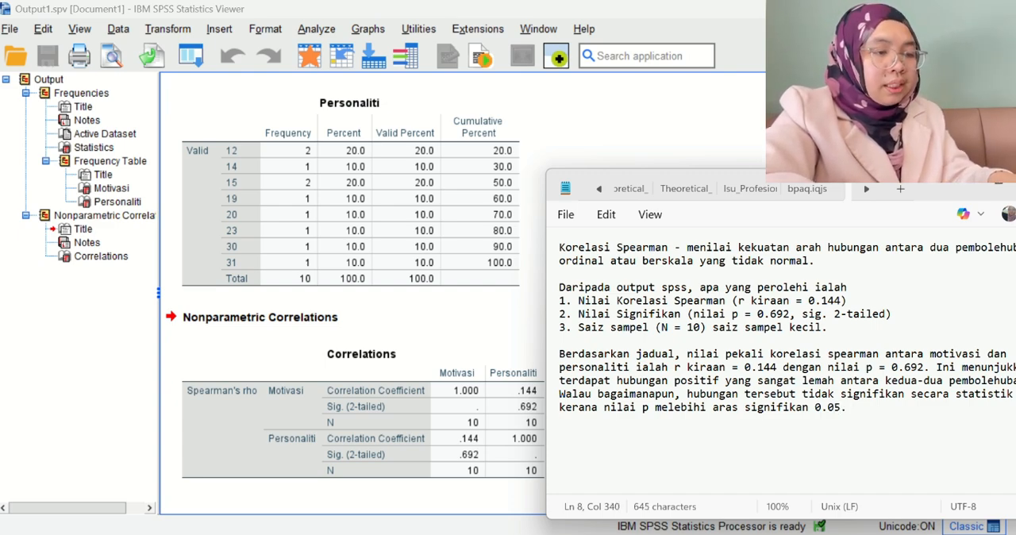
pyautogui.write('Dap')
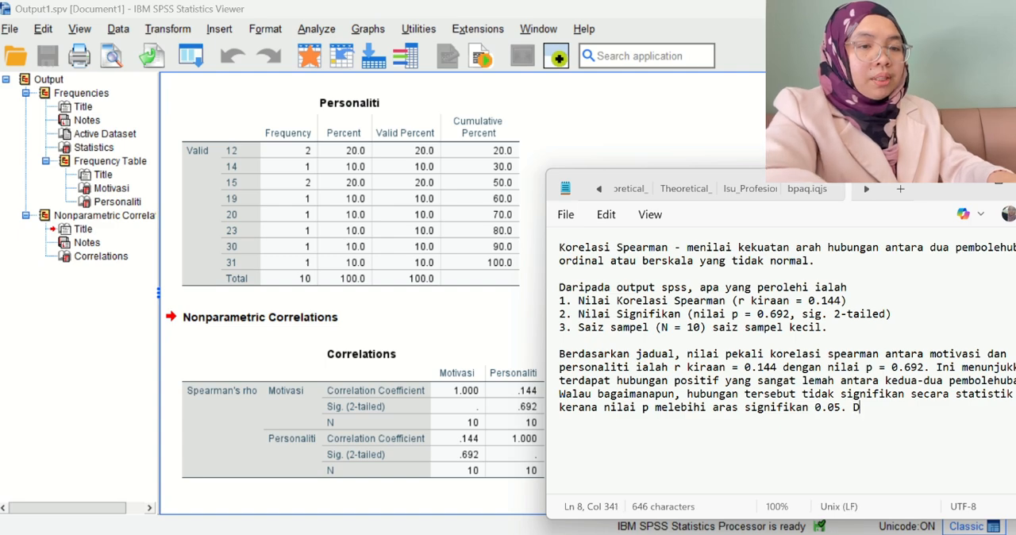
# Begin the concluding sentence of the paragraph with "Oleh itu, dapat disimpulkan bahawa".
pyautogui.press('BackSpace')
pyautogui.press('BackSpace')
pyautogui.press('BackSpace')
pyautogui.write('Oleh')
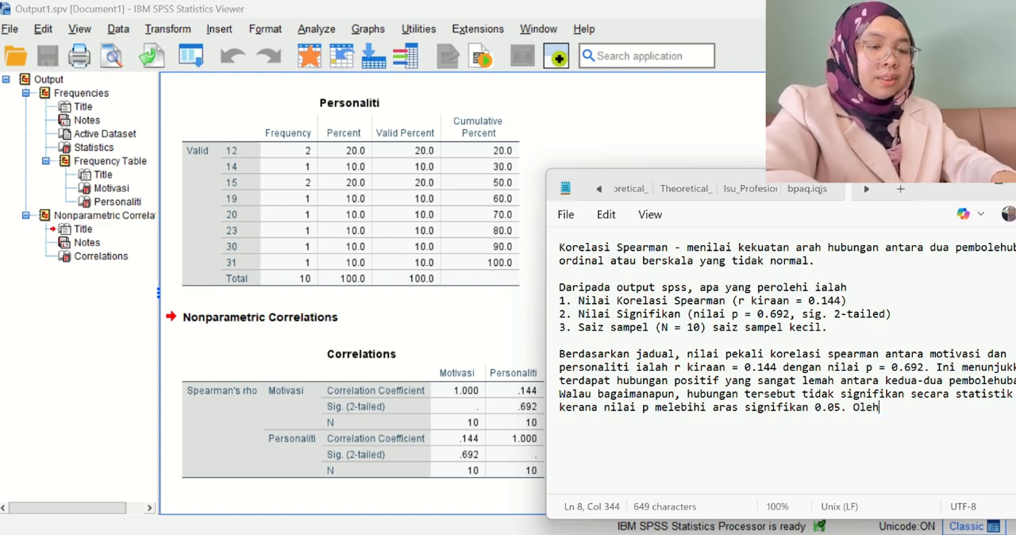
pyautogui.write(' itu, dapa')
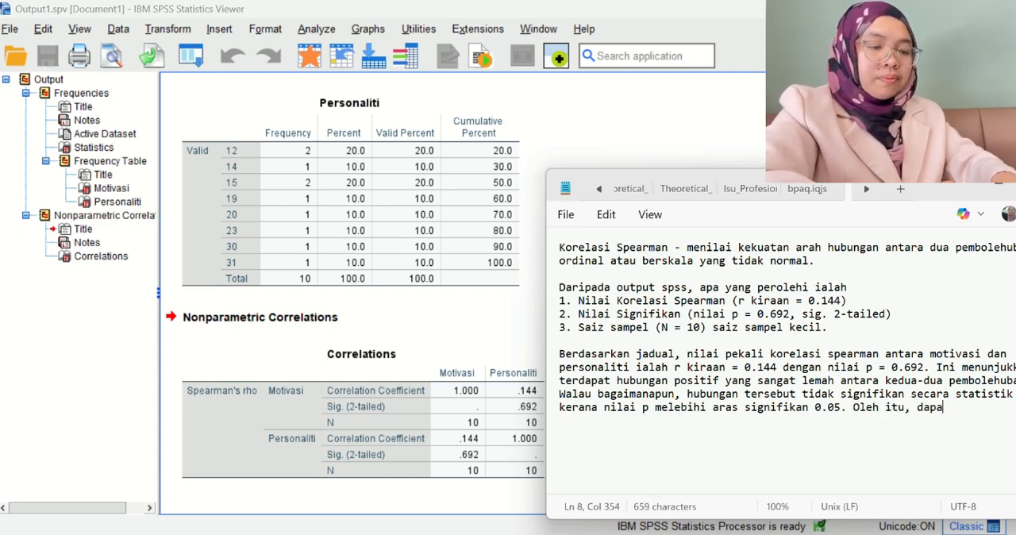
pyautogui.write('t disim')
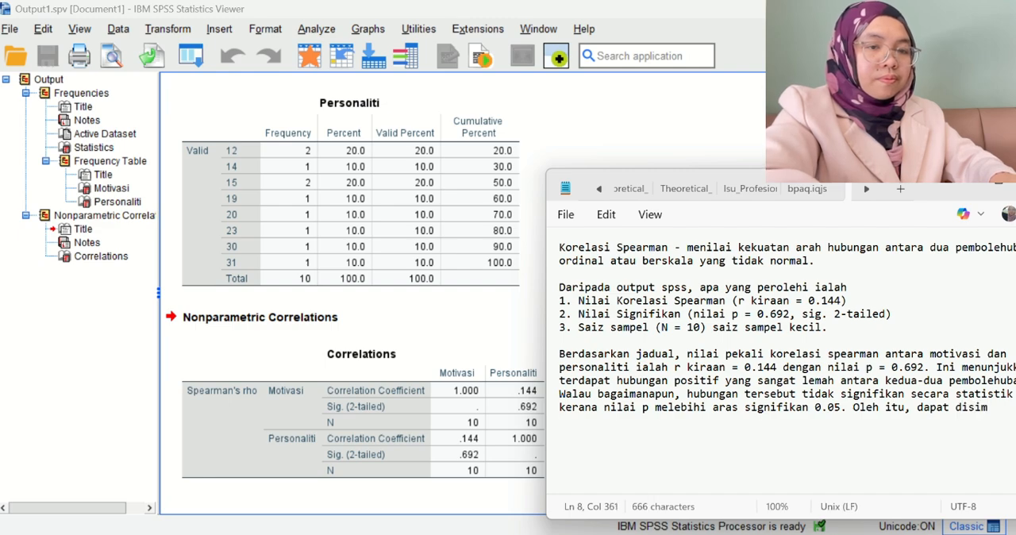
pyautogui.write('pulkan b')
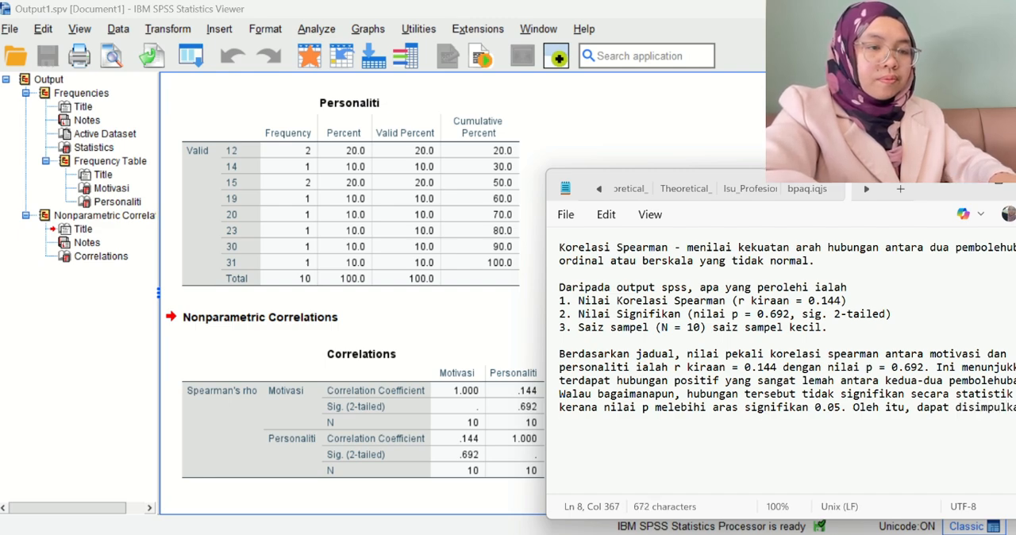
pyautogui.write('aha')
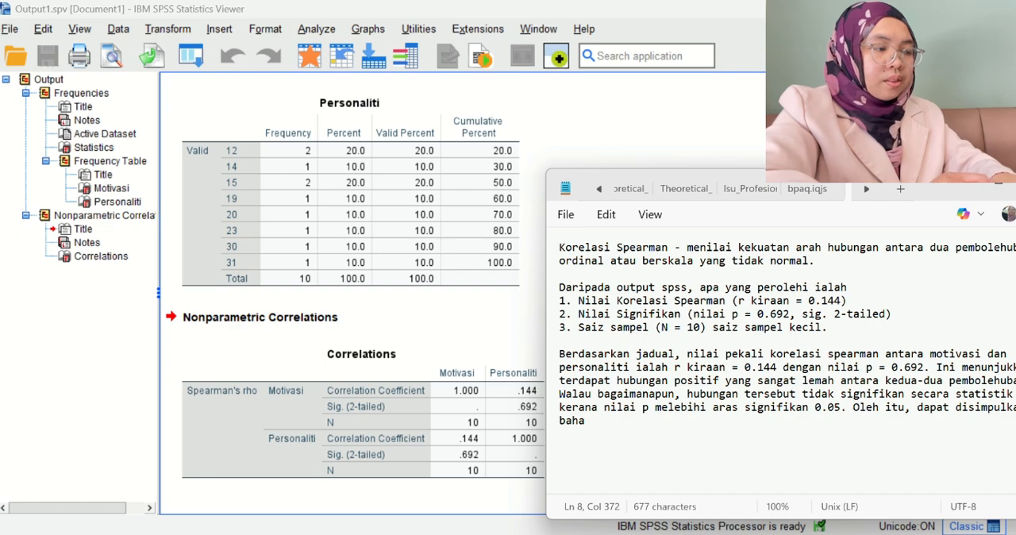
pyautogui.write('wa t')
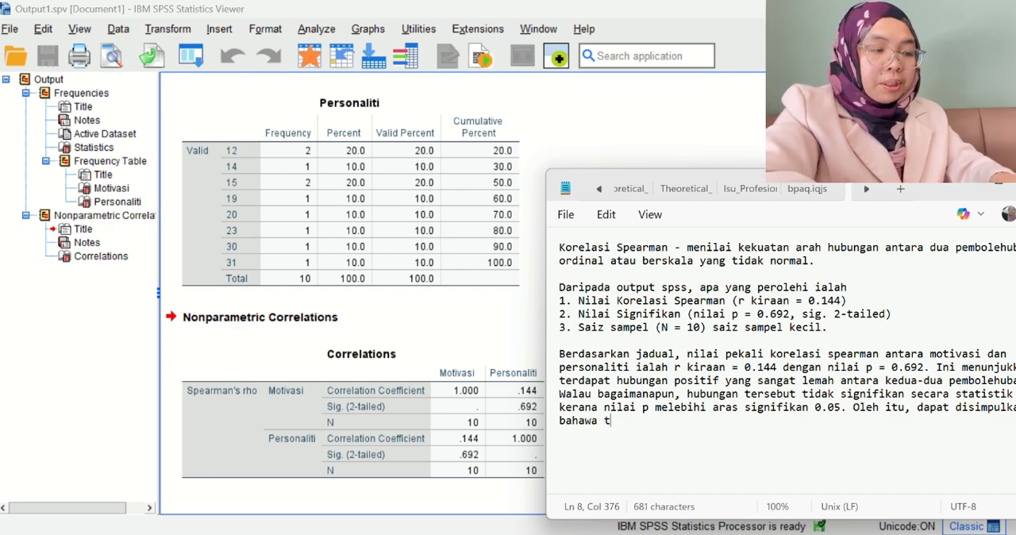
pyautogui.write('idak terdapat')
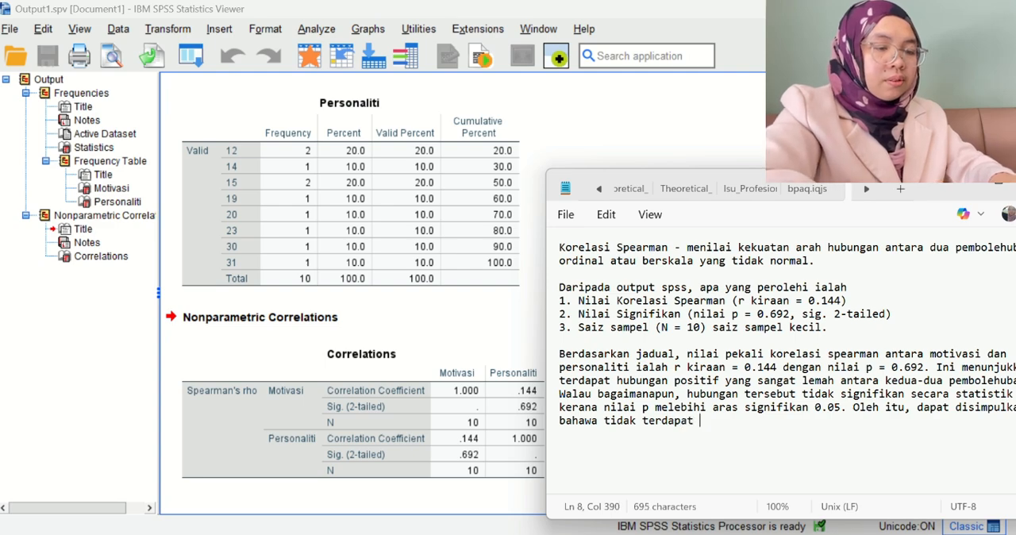
pyautogui.write(' hubungan ya')
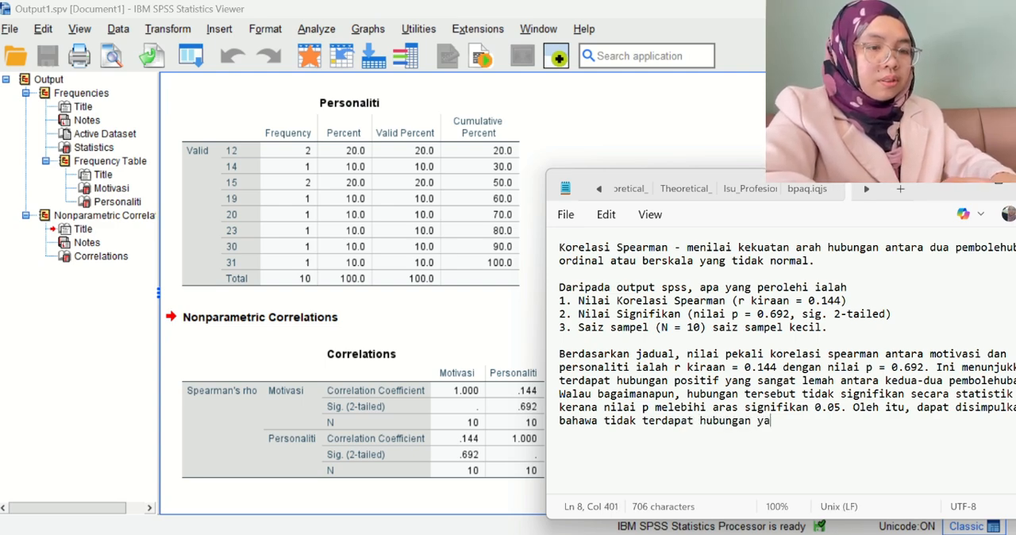
pyautogui.write('g signifika')
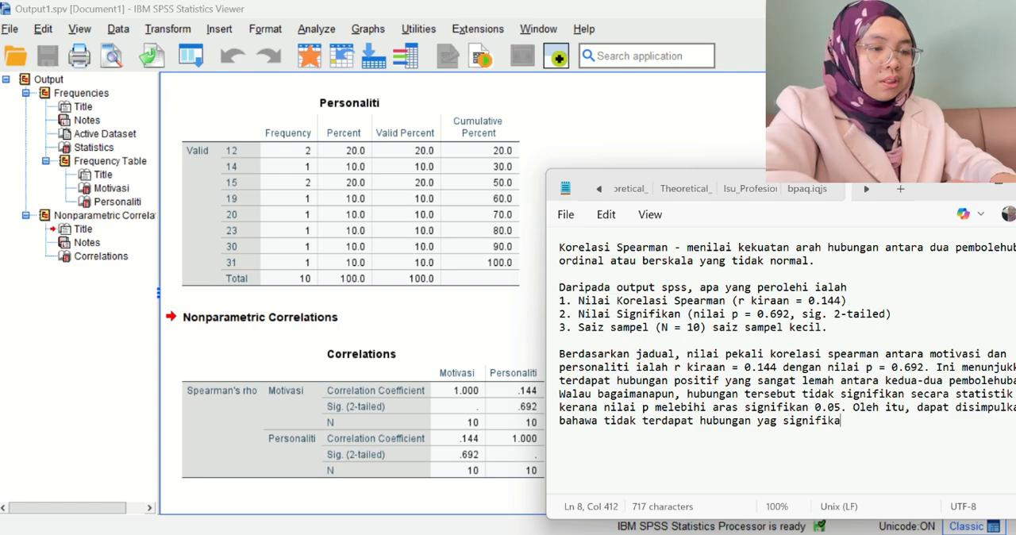
pyautogui.write('n an')
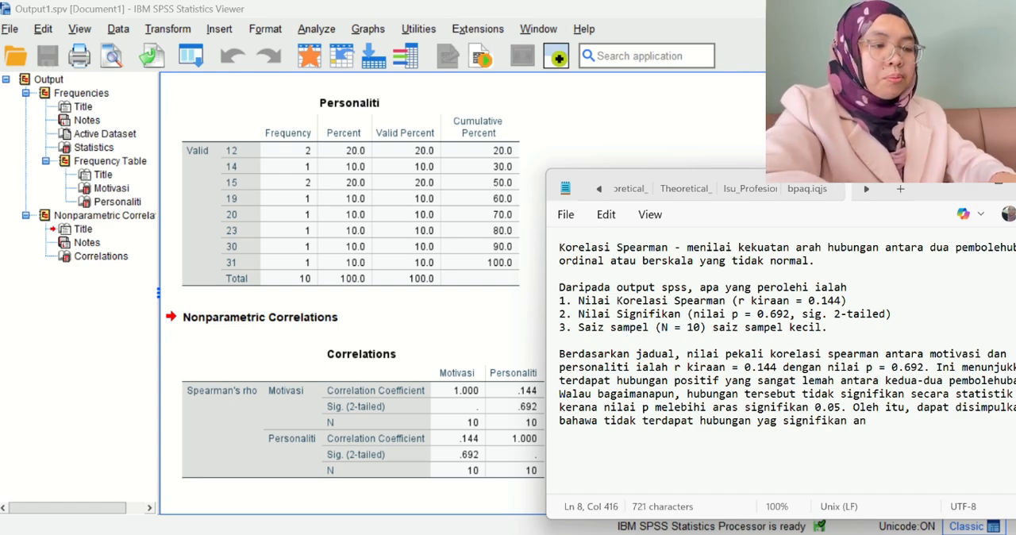
pyautogui.write('tara mot')
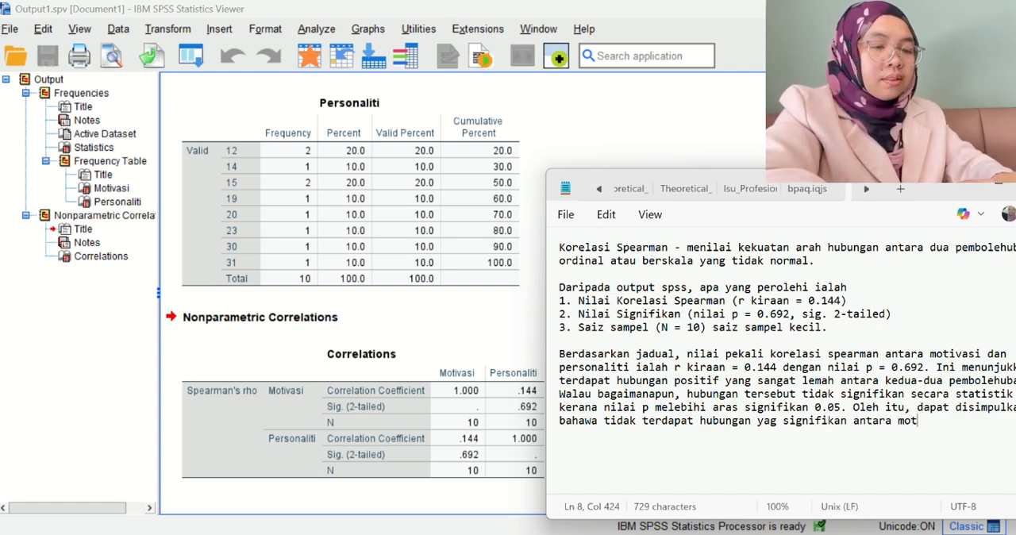
pyautogui.write('ivasi dan p')
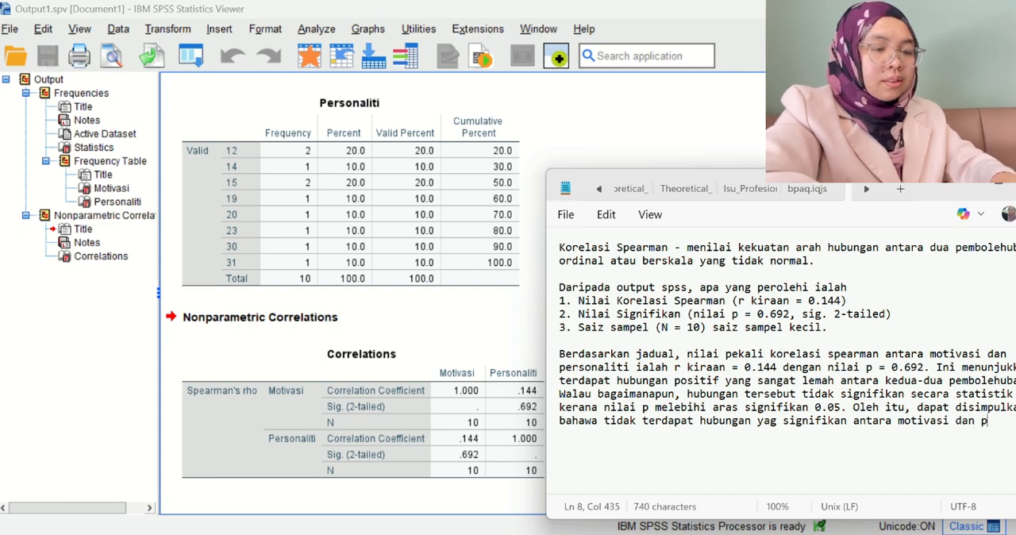
pyautogui.write('ersonalityi')
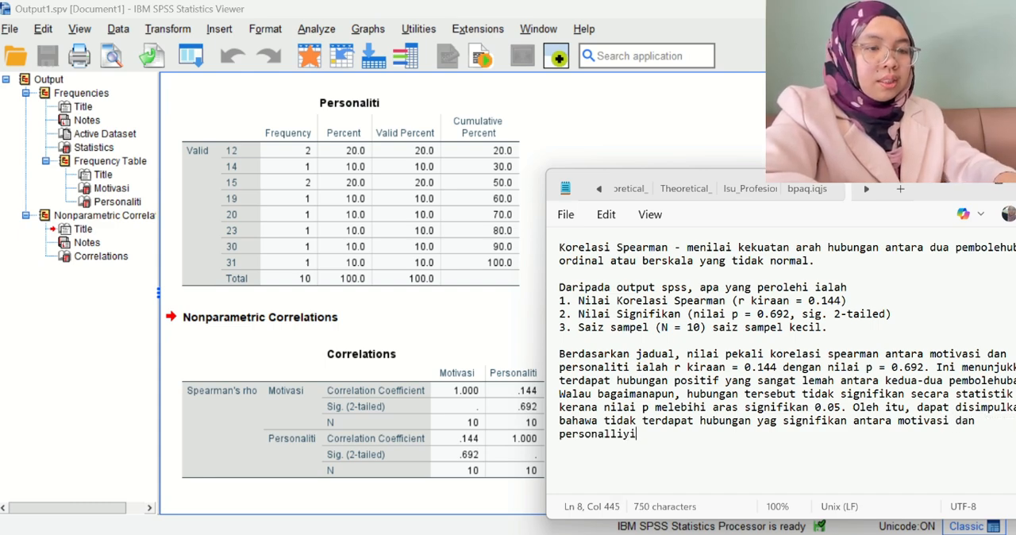
# Add the two variables to the conclusion with "antara motivasi dan personaliti", shifting the Notepad window so its text lines are fully in view.
pyautogui.press('BackSpace')
pyautogui.press('BackSpace')
pyautogui.press('BackSpace')
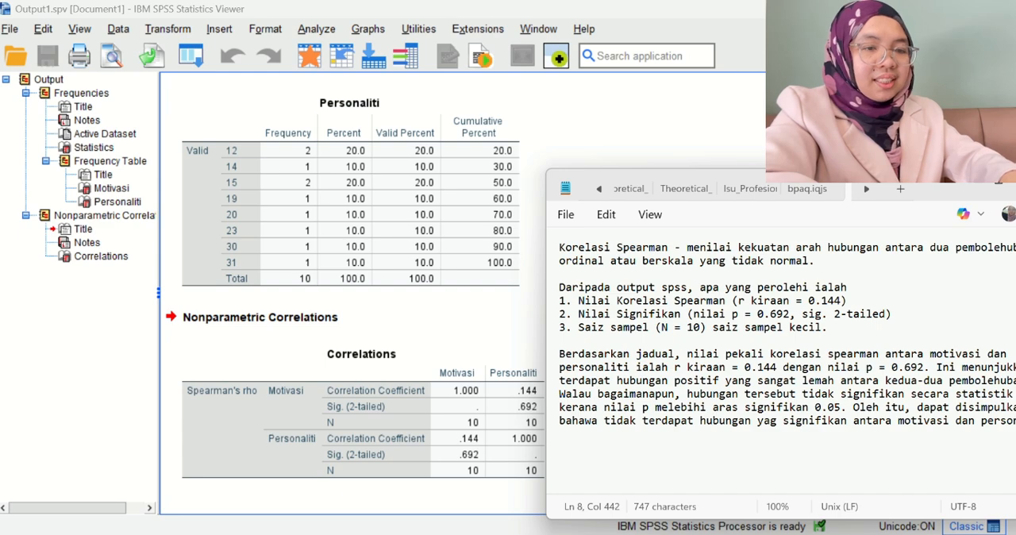
pyautogui.write('ti')
pyautogui.write('.')
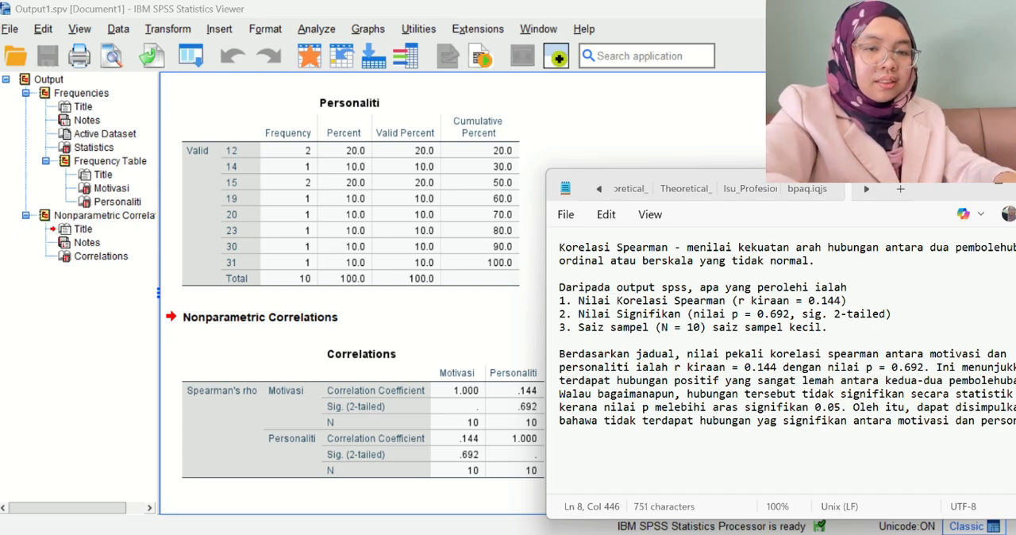
pyautogui.press('BackSpace')
pyautogui.press('BackSpace')
pyautogui.press('BackSpace')
pyautogui.press('BackSpace')
pyautogui.press('BackSpace')
pyautogui.press('BackSpace')
pyautogui.press('BackSpace')
pyautogui.press('BackSpace')
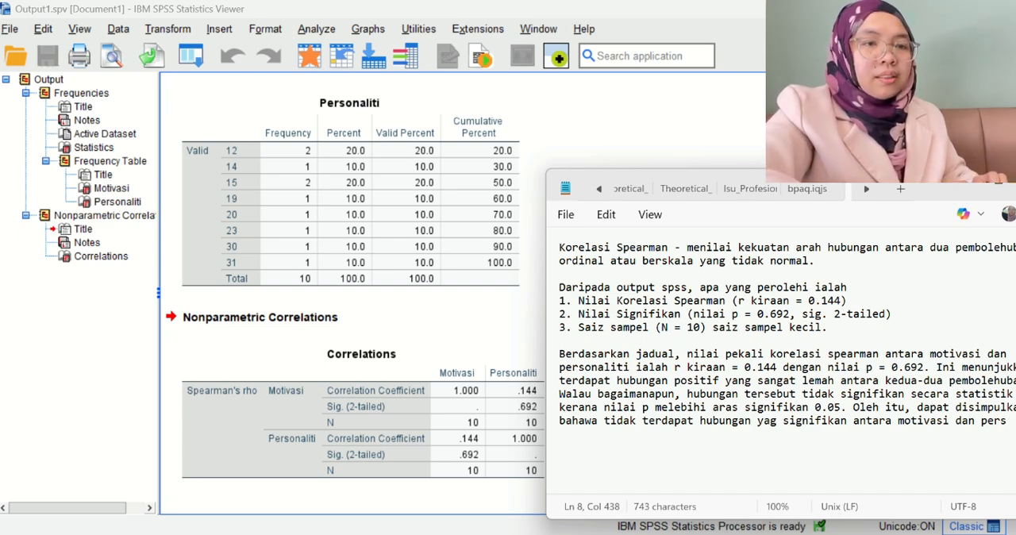
pyautogui.moveTo(920, 189); pyautogui.dragTo(894, 196)
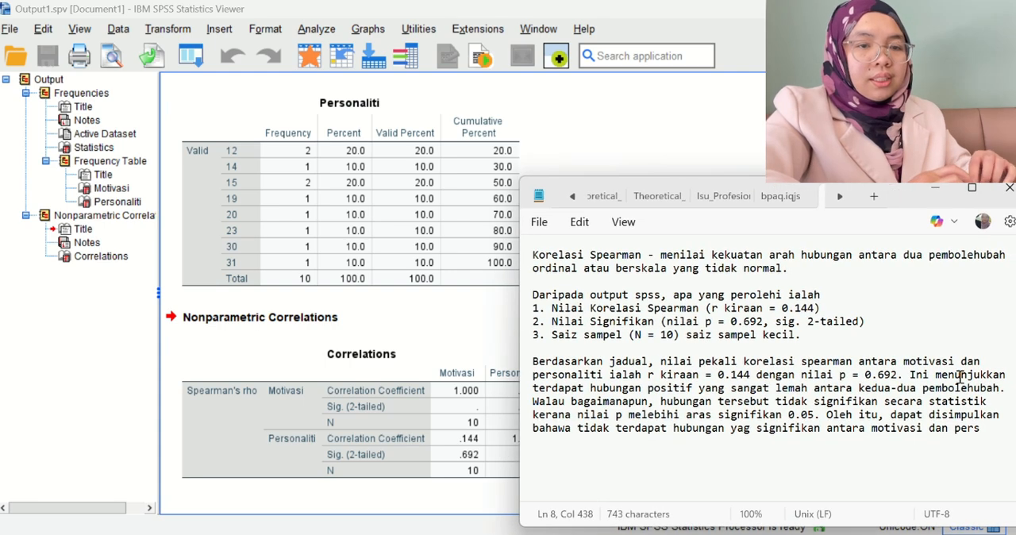
pyautogui.write('onaliti. ')
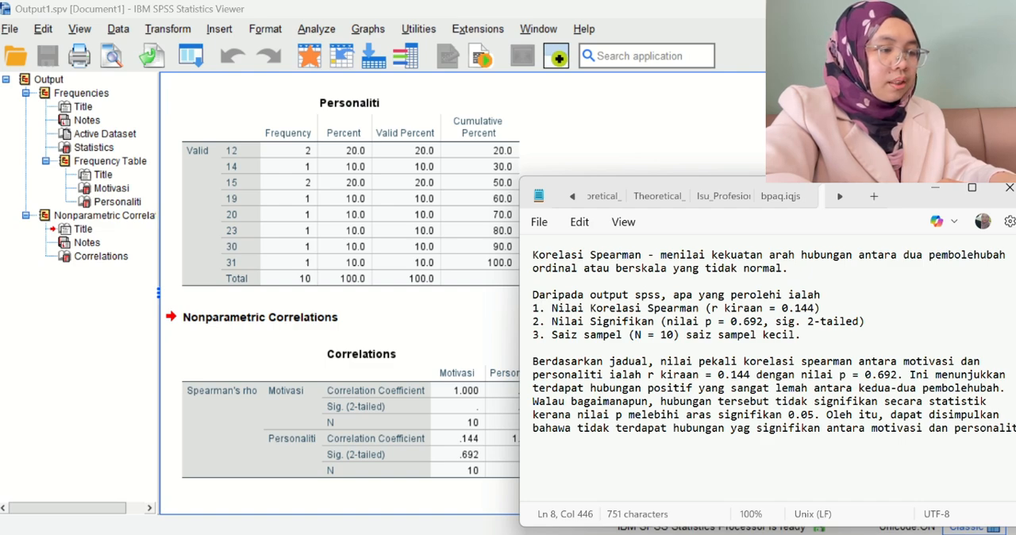
pyautogui.write('pelajar ')
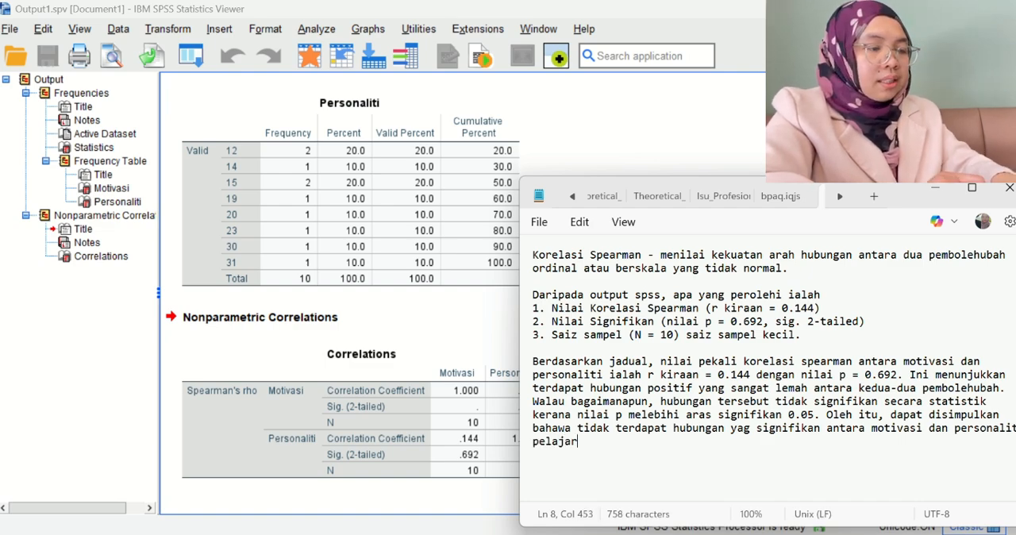
pyautogui.write('di ')
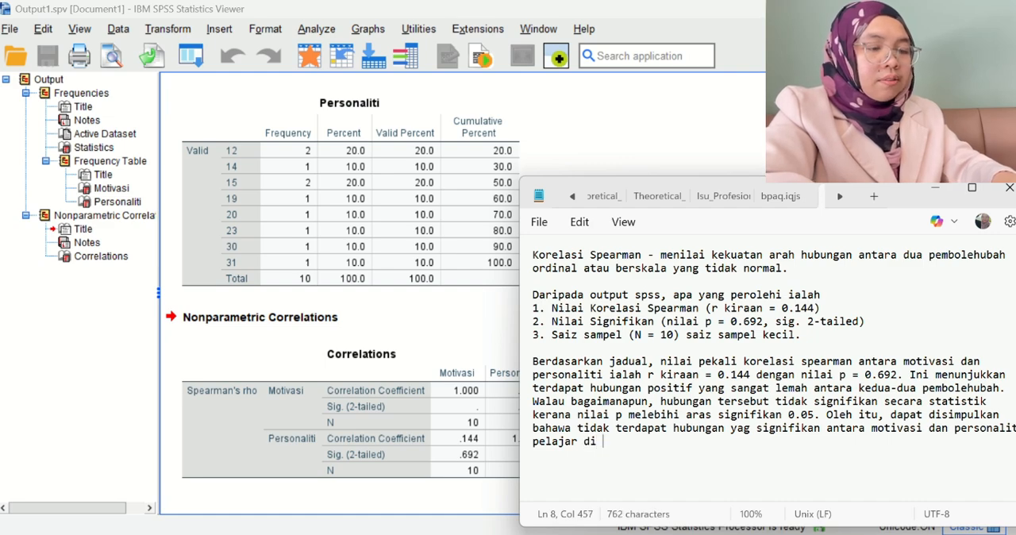
pyautogui.write('F')
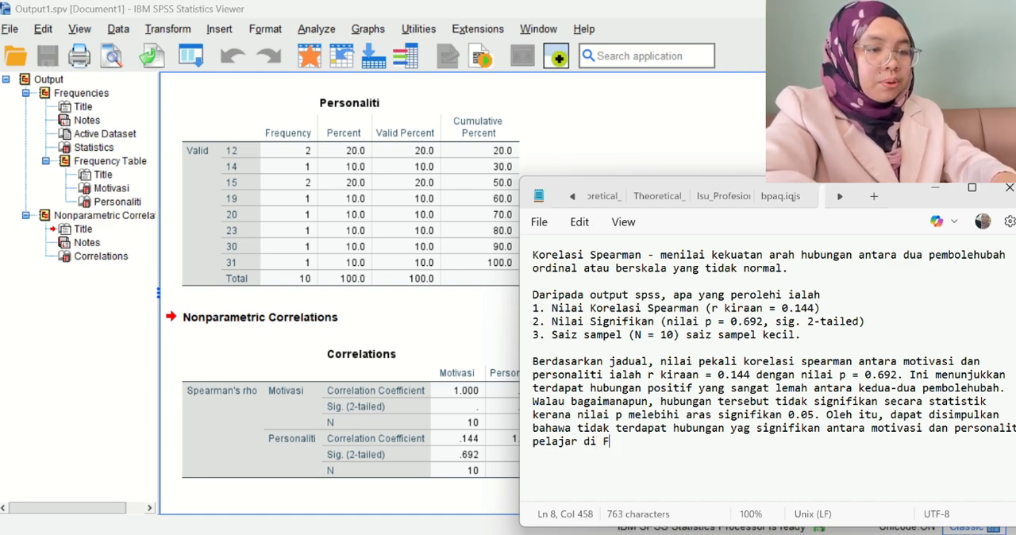
pyautogui.write('akulti Psiol')
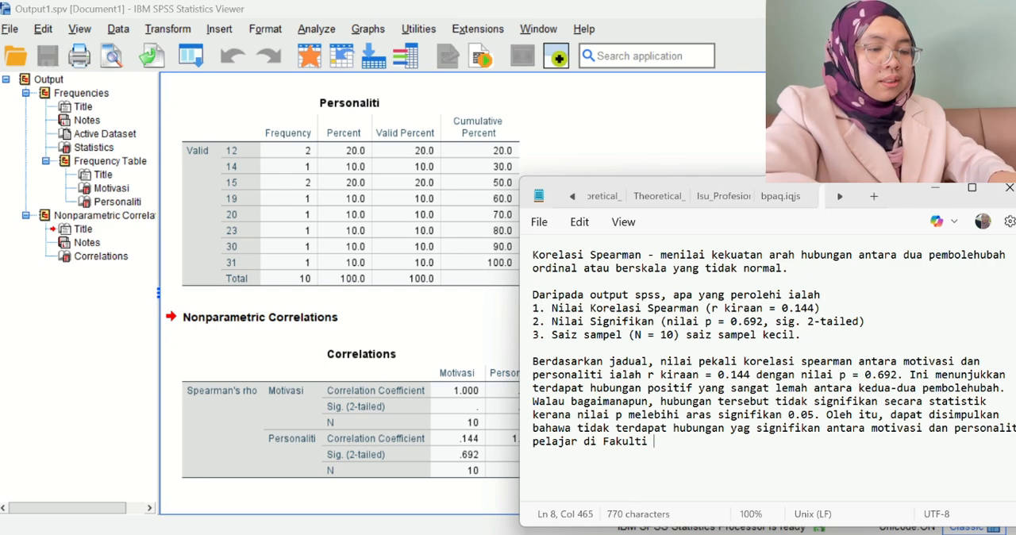
# Specify the study group in the conclusion with "pelajar di Fakulti Psikologi dan Kerja Sosial".
pyautogui.press('BackSpace')
pyautogui.press('BackSpace')
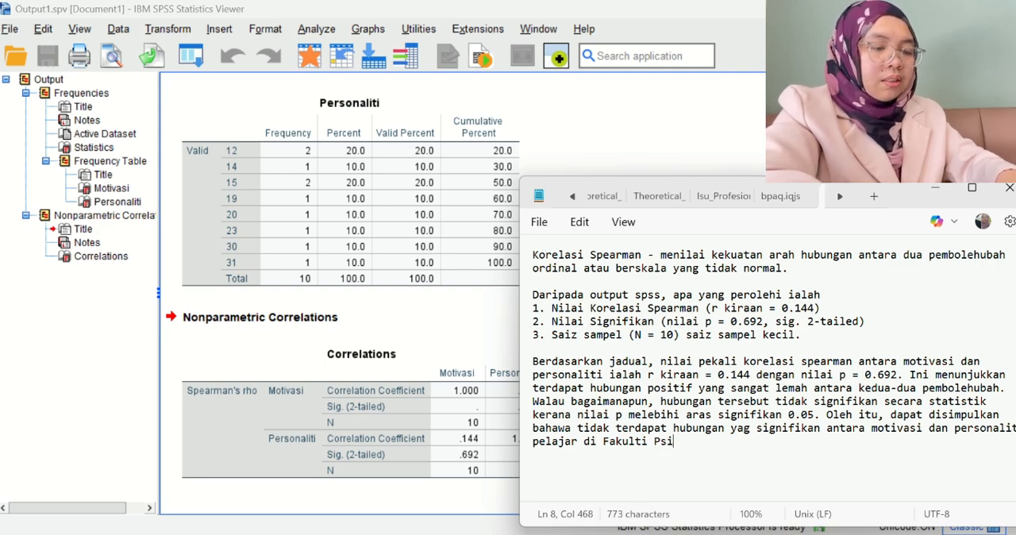
pyautogui.write('kologi ddan')
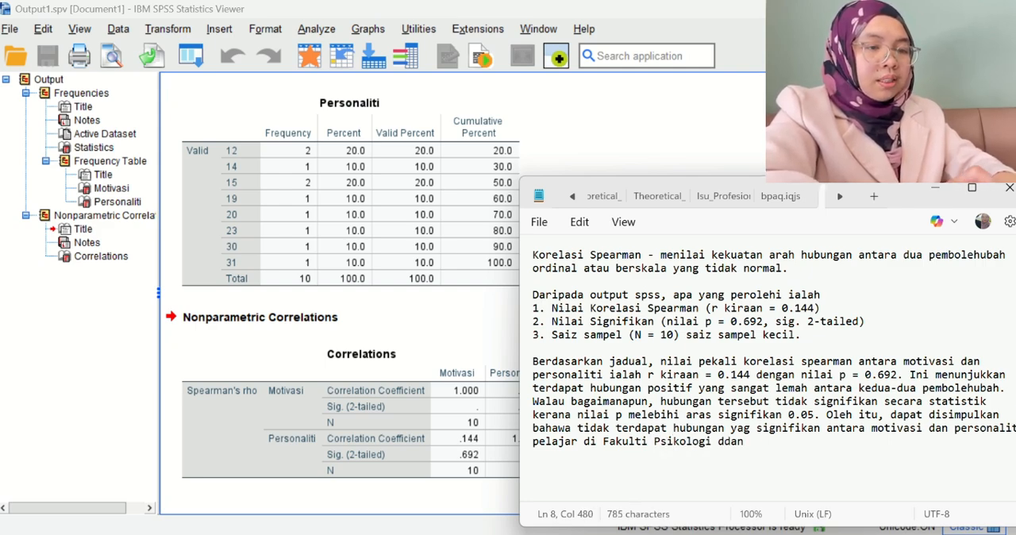
pyautogui.press('BackSpace')
pyautogui.press('BackSpace')
pyautogui.press('BackSpace')
pyautogui.press('BackSpace')
pyautogui.press('BackSpace')
pyautogui.write('dan Kerja ')
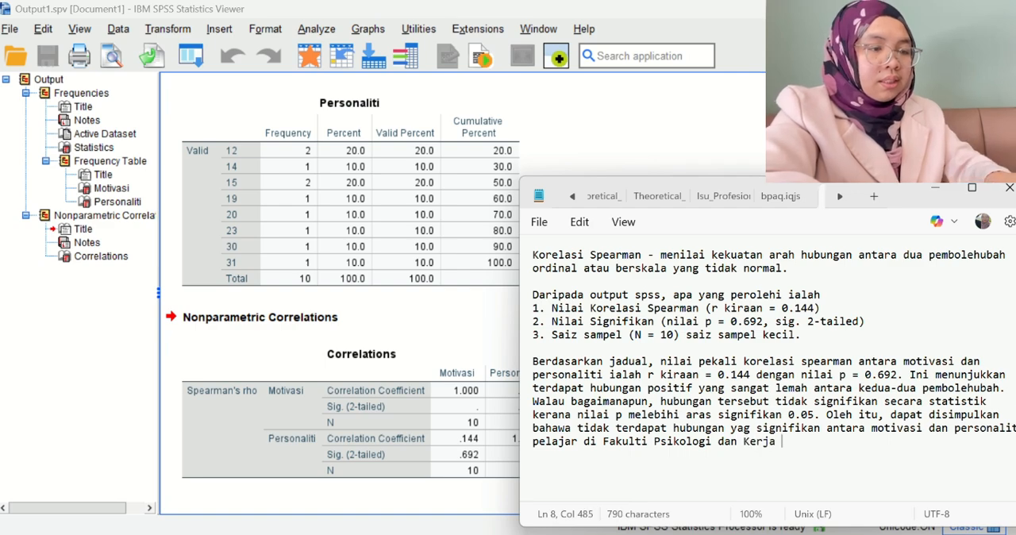
pyautogui.write('Sosial')
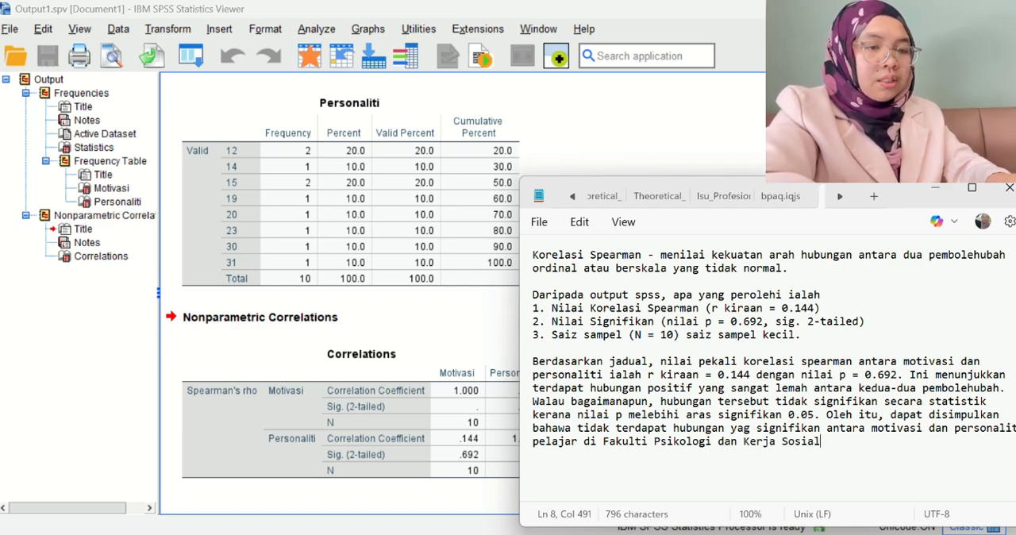
pyautogui.write(', Univ')
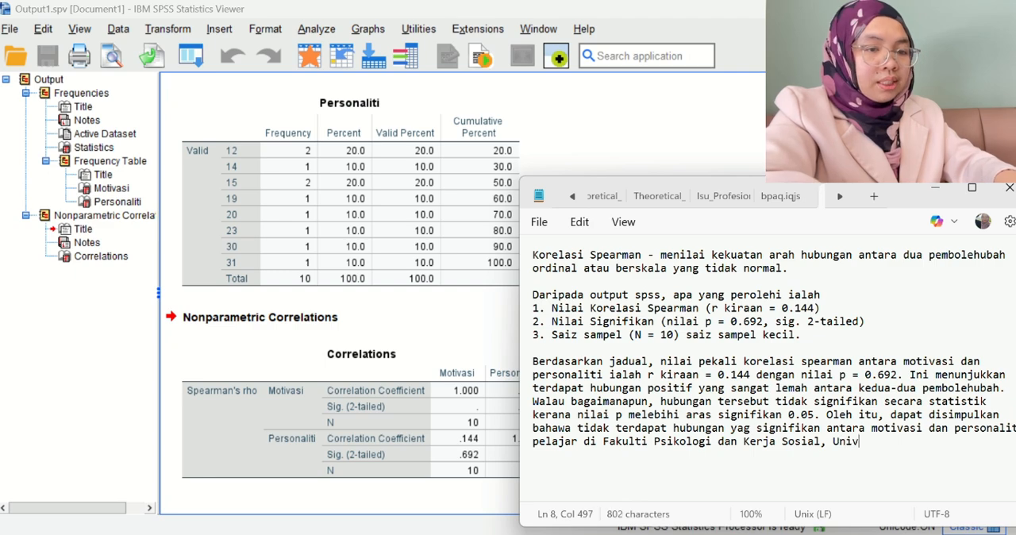
pyautogui.write('ersiti ')
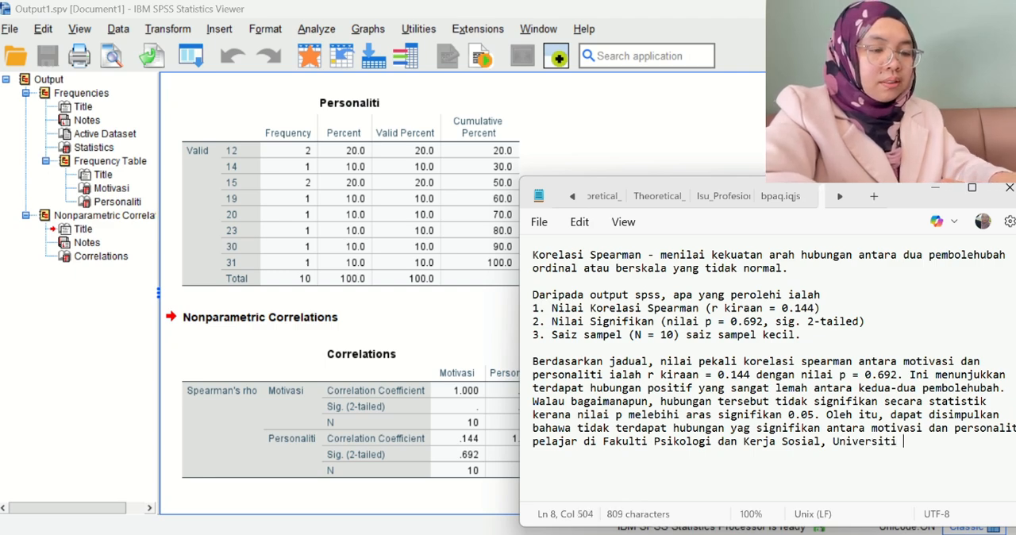
pyautogui.write('Malaysia S')
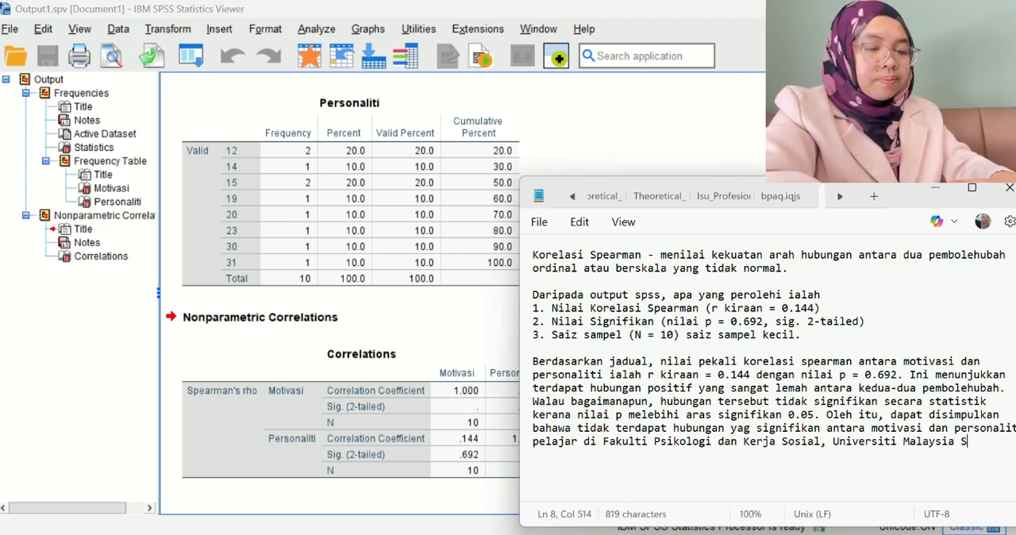
pyautogui.write('abah.')
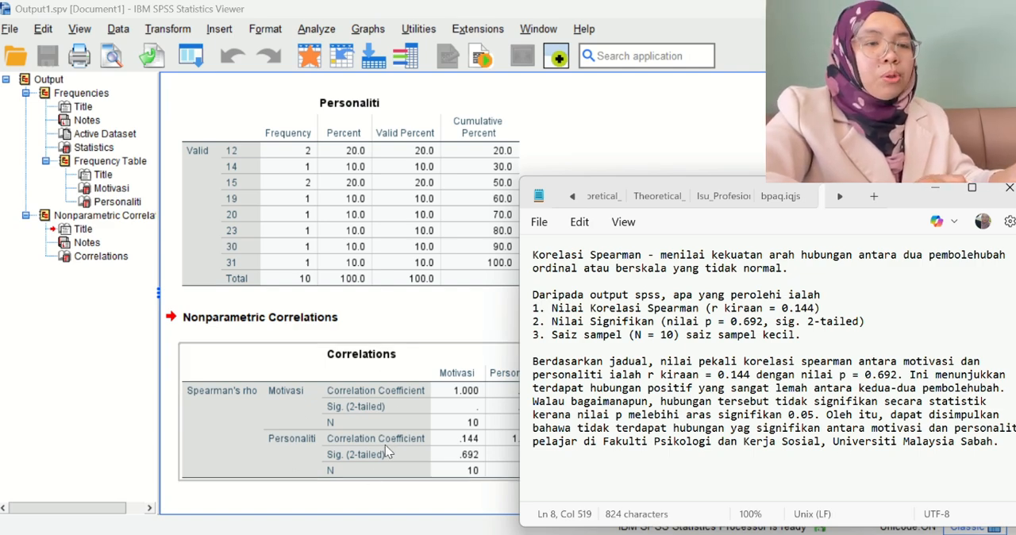
# Complete the concluding sentence with ", Universiti Malaysia Sabah." and place the cursor on the blank line above the paragraph.
pyautogui.click(806, 354)
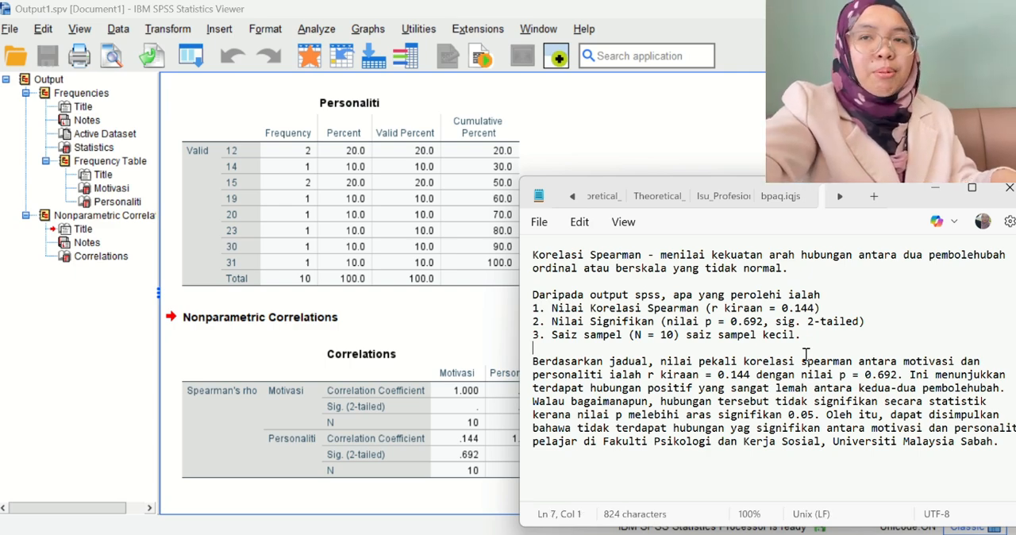